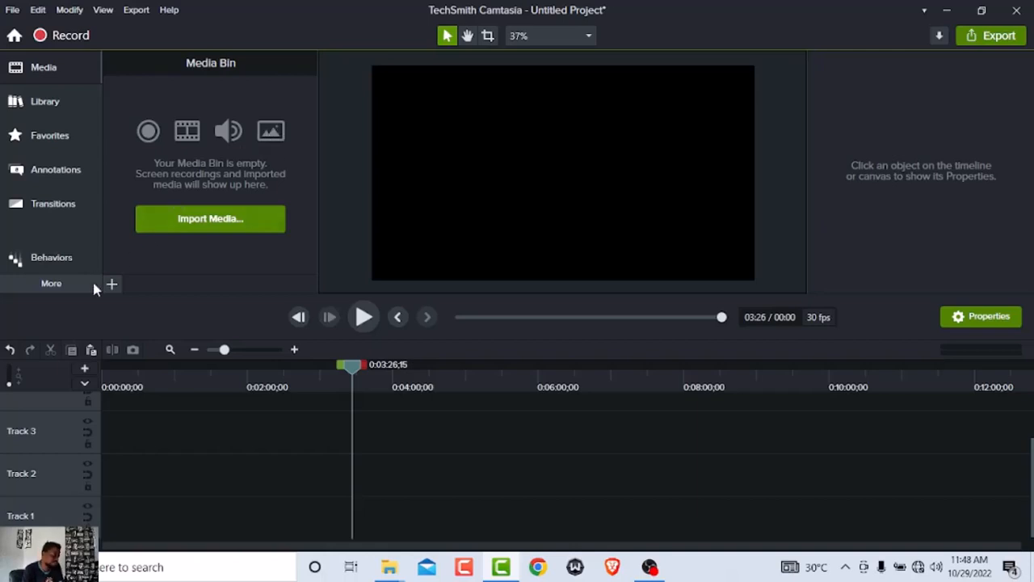
Step: Examine the media import options and the Audio and Counters assets in the Camtasia 2022 library
left_click(113, 284)
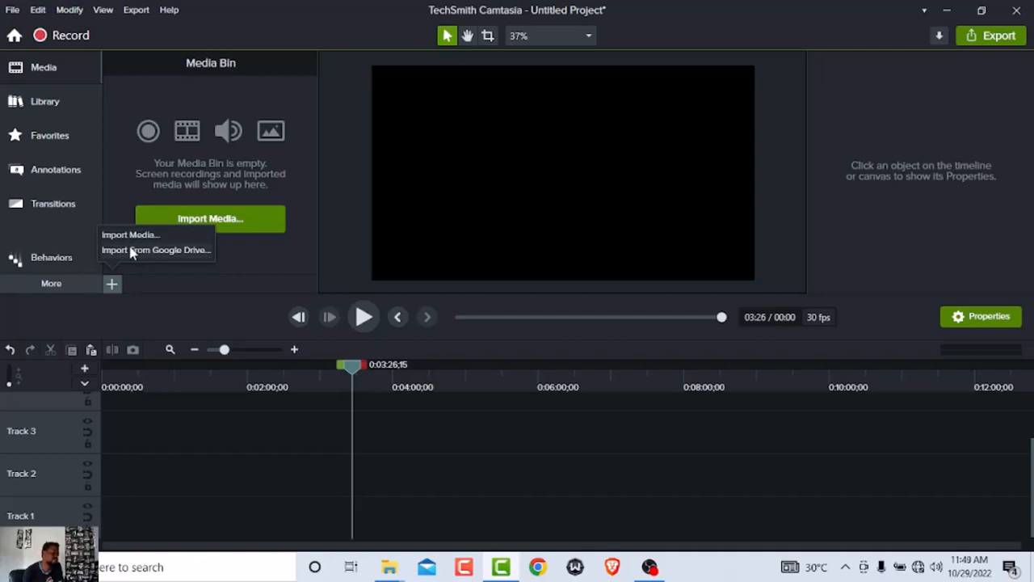
left_click(24, 105)
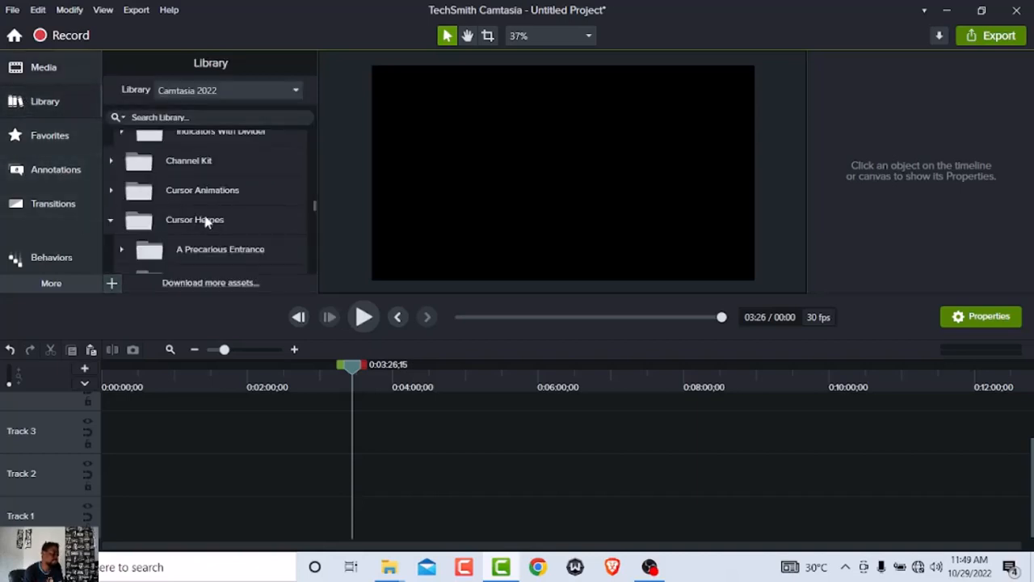
scroll(206, 218, "up", 5)
scroll(203, 215, "up", 10)
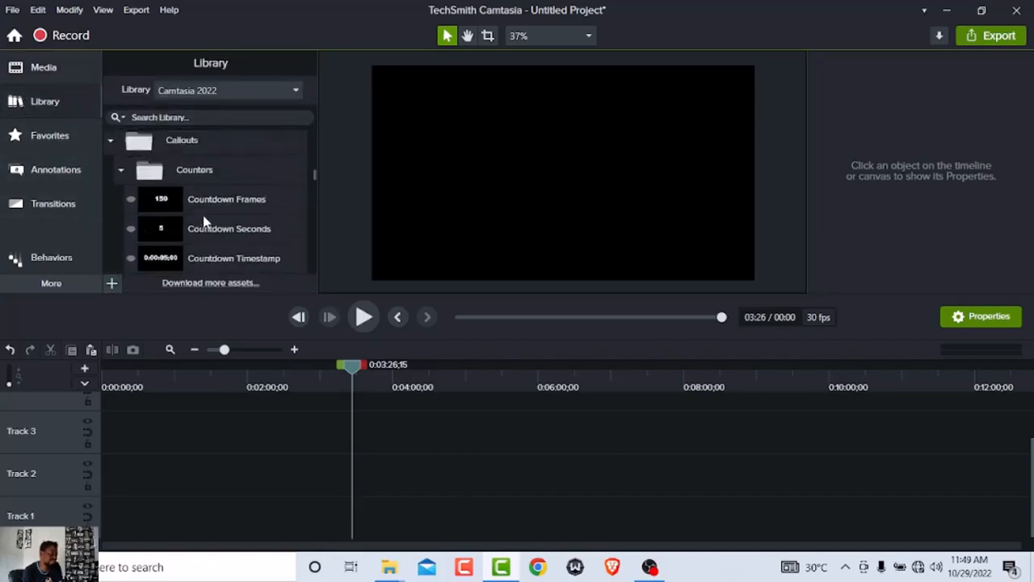
scroll(203, 222, "up", 3)
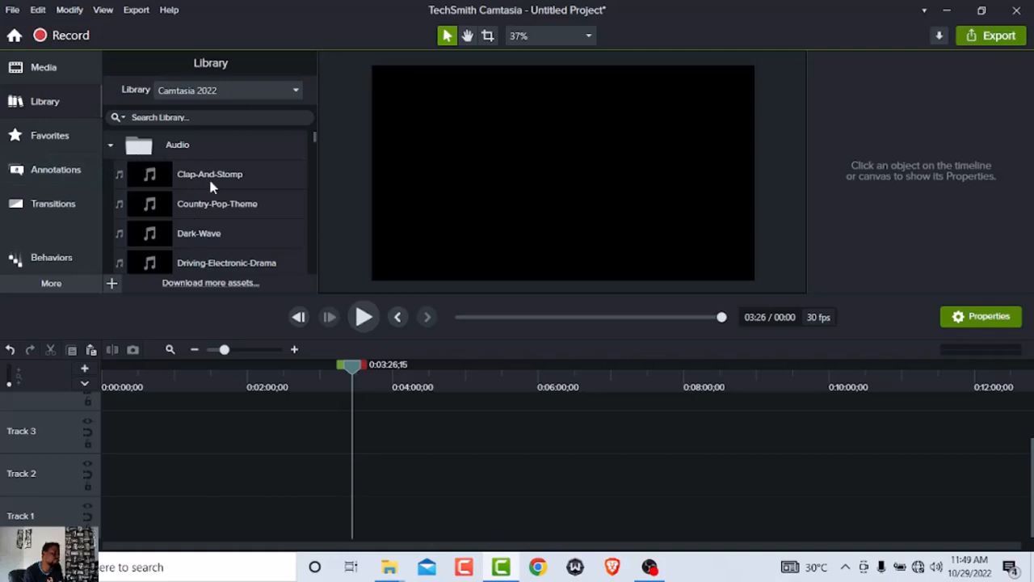
scroll(210, 184, "down", 1)
scroll(210, 189, "down", 2)
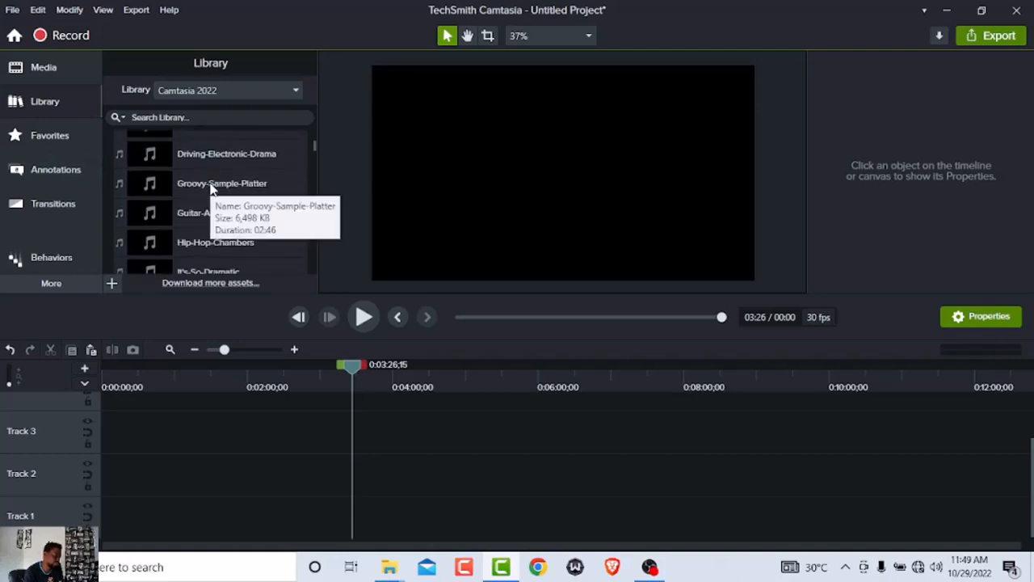
scroll(211, 190, "down", 3)
scroll(208, 190, "down", 6)
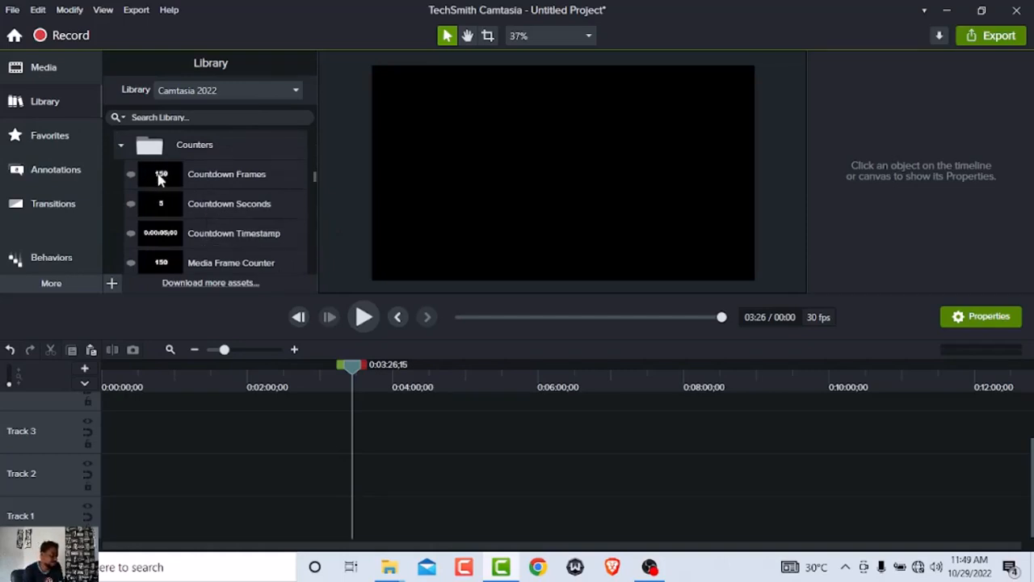
scroll(243, 188, "down", 5)
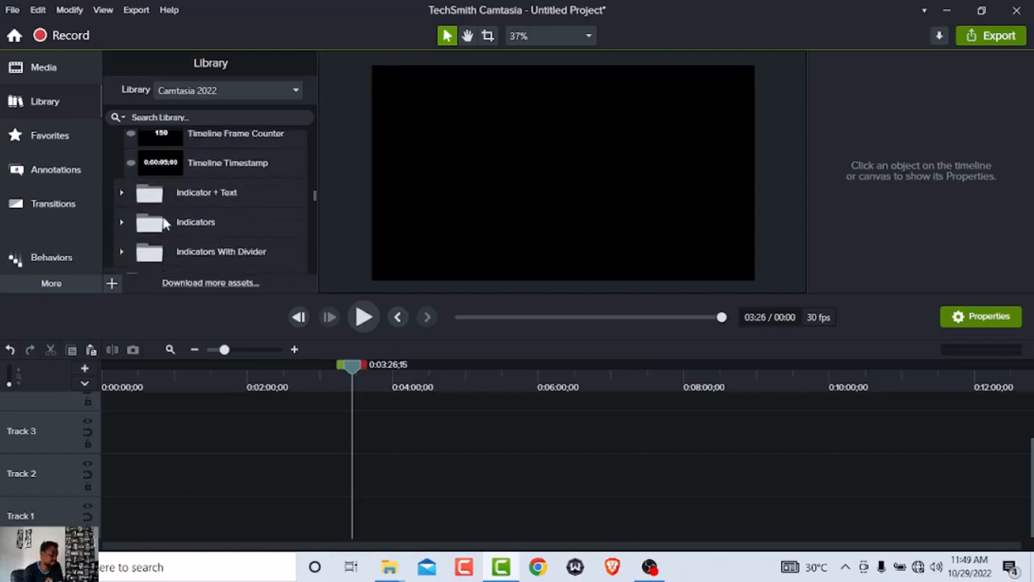
Step: Expand the library's Indicator + Text folder and its Title Reveal Up subfolder, and examine the assets inside
left_click(122, 193)
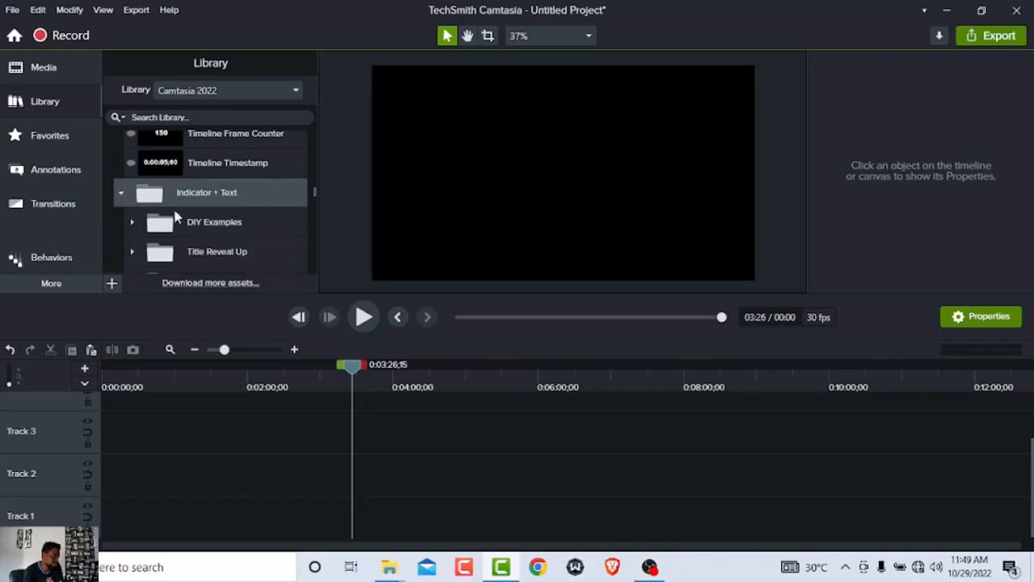
scroll(222, 230, "down", 1)
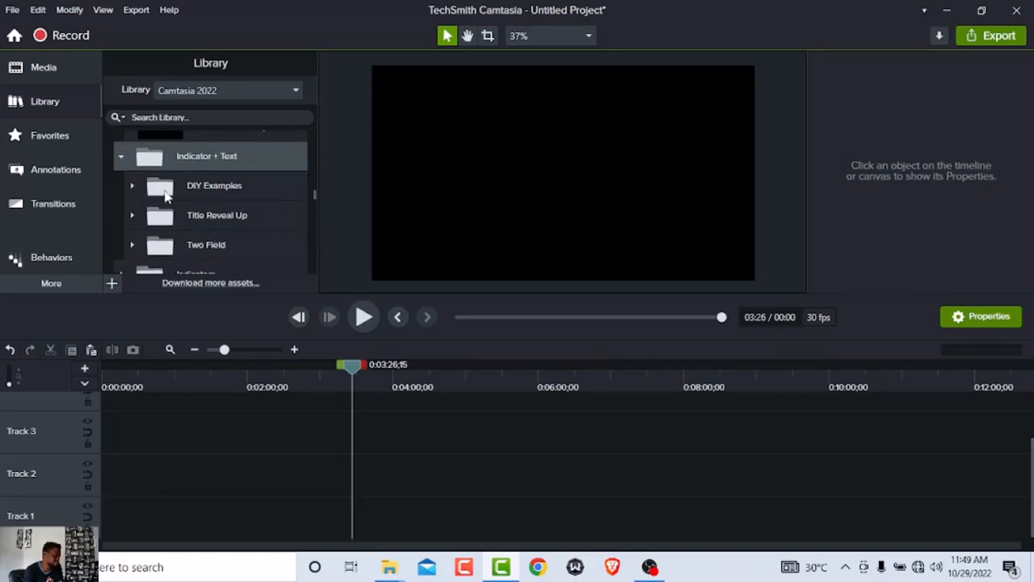
double_click(169, 218)
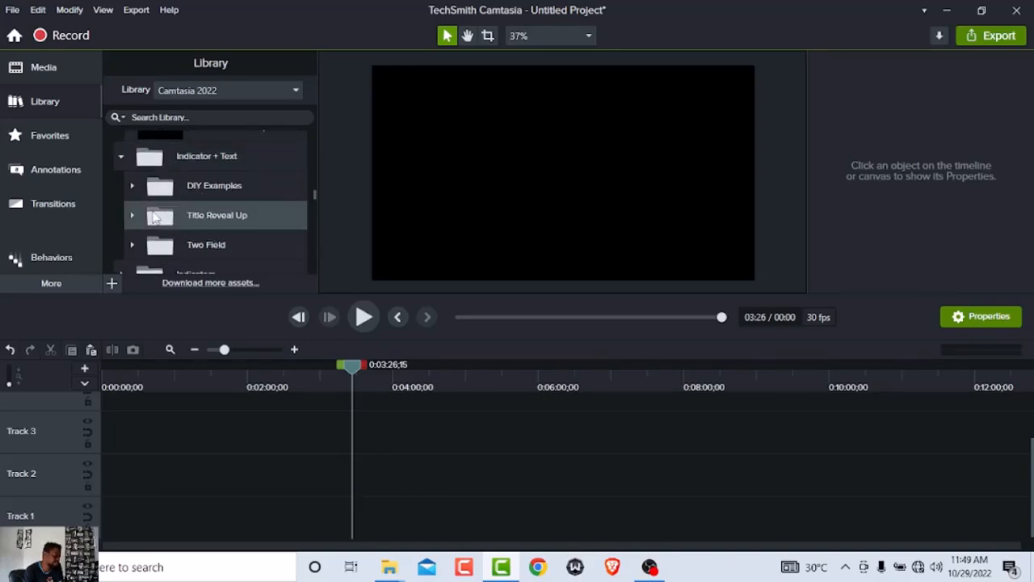
scroll(215, 244, "down", 1)
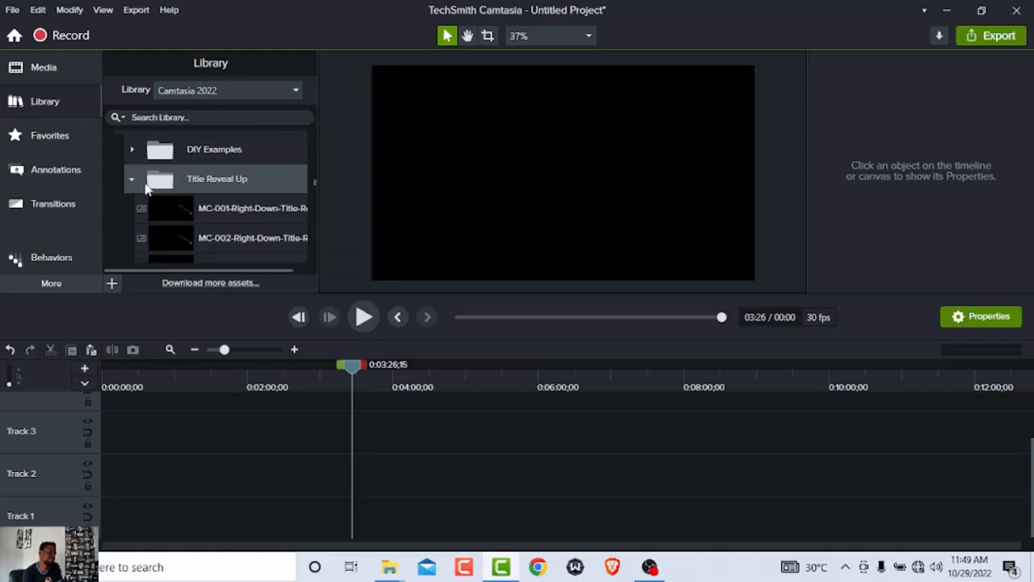
scroll(199, 231, "down", 2)
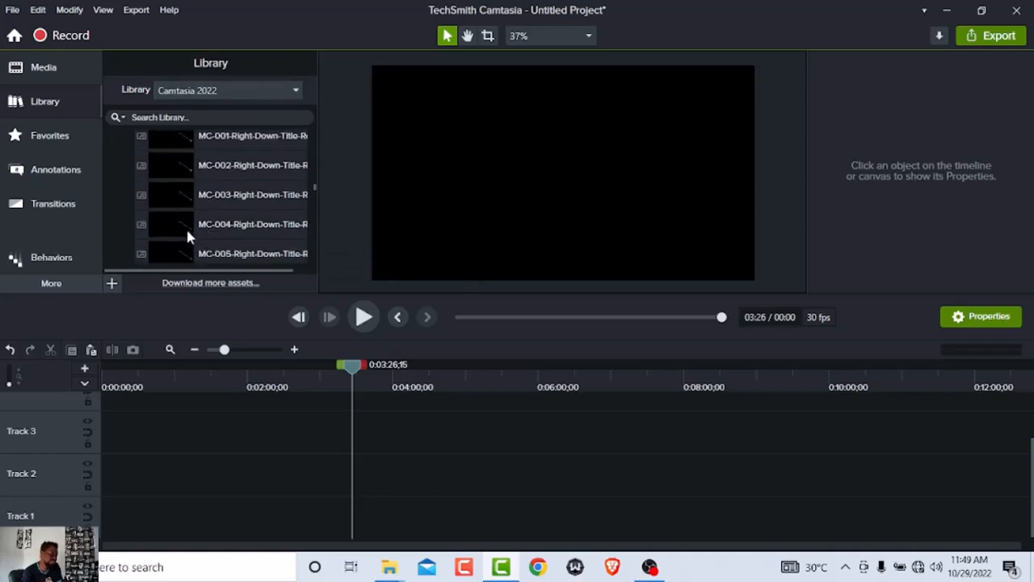
scroll(249, 209, "down", 10)
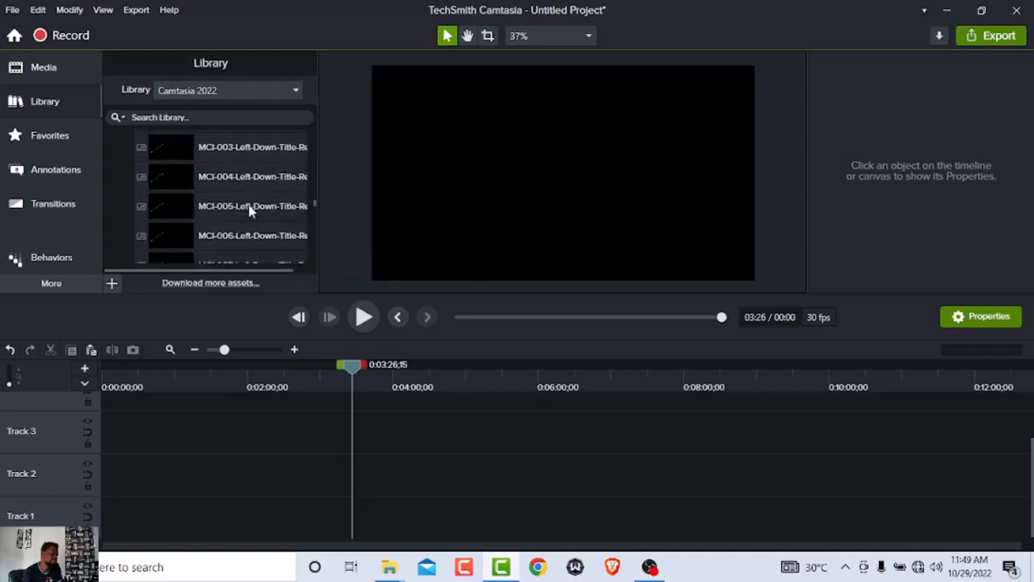
Step: Look through the remaining library folders as far as UI Kit, and return to the Title Reveal Up assets
scroll(250, 214, "down", 1)
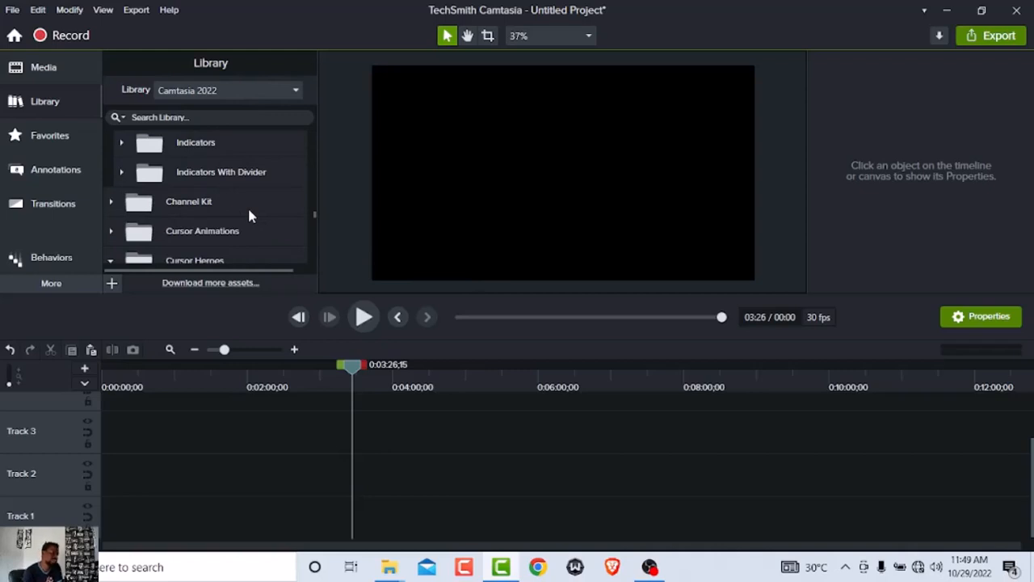
scroll(247, 222, "down", 8)
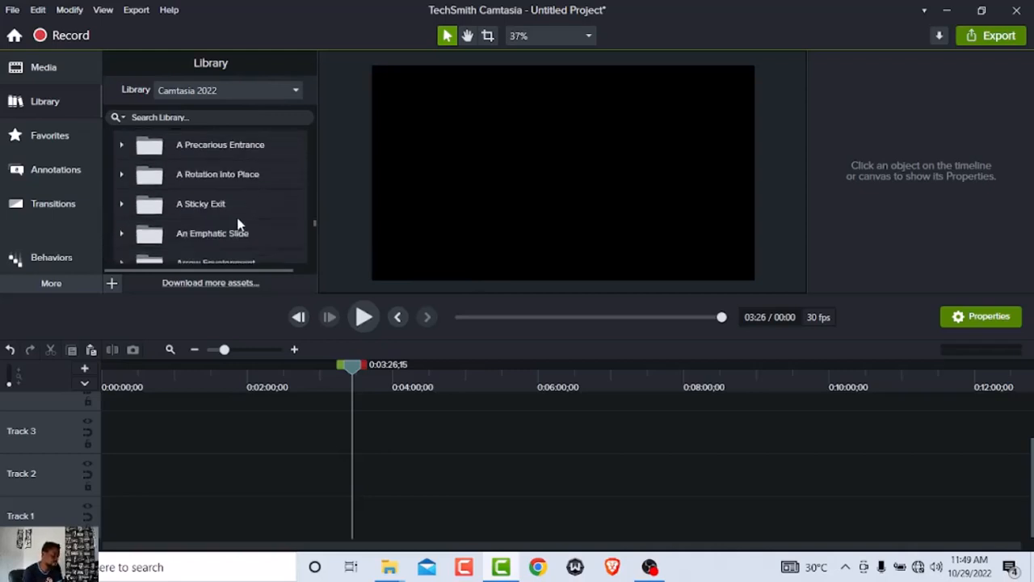
scroll(235, 234, "down", 10)
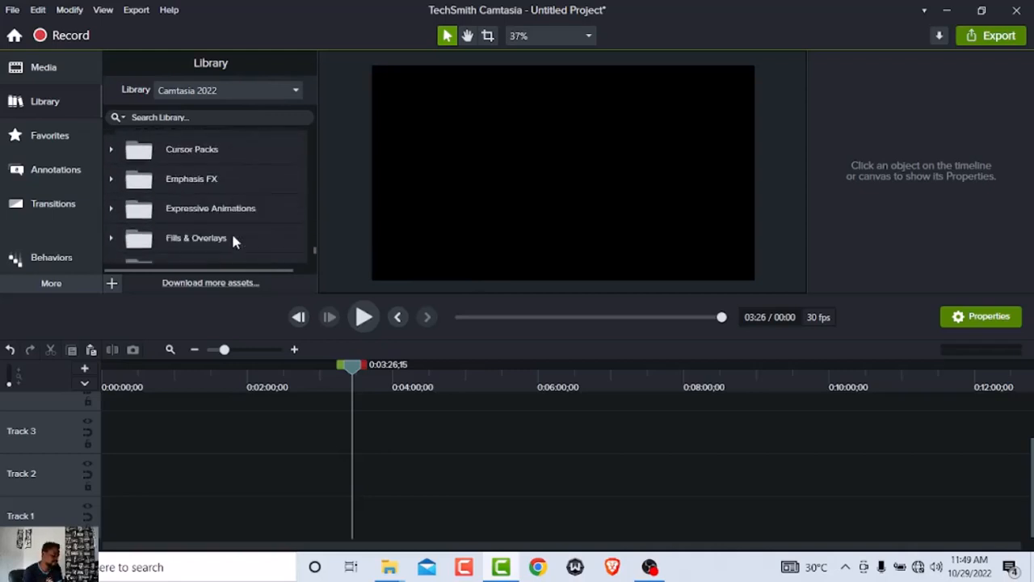
scroll(233, 242, "down", 1)
scroll(234, 242, "up", 10)
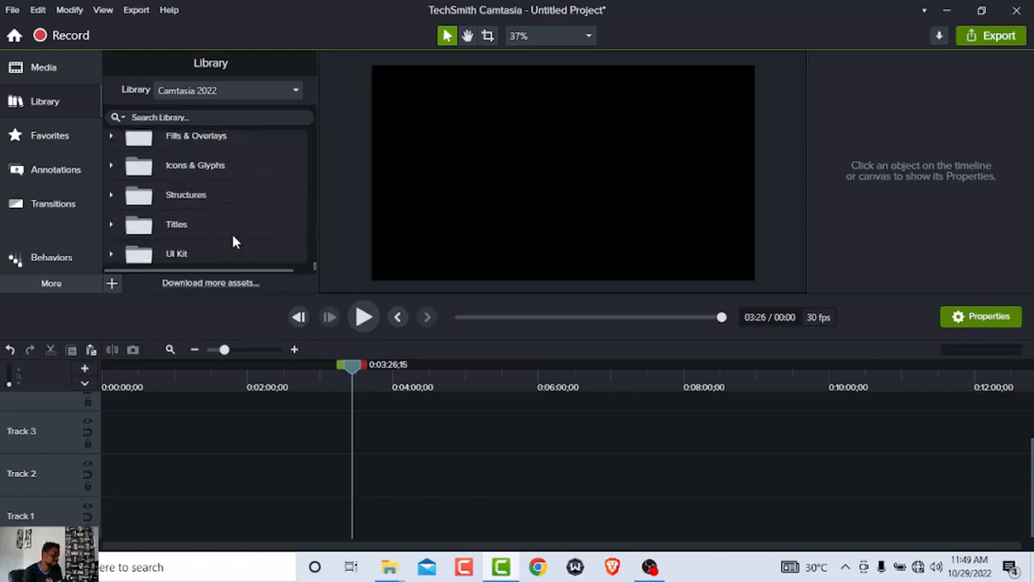
scroll(233, 240, "up", 10)
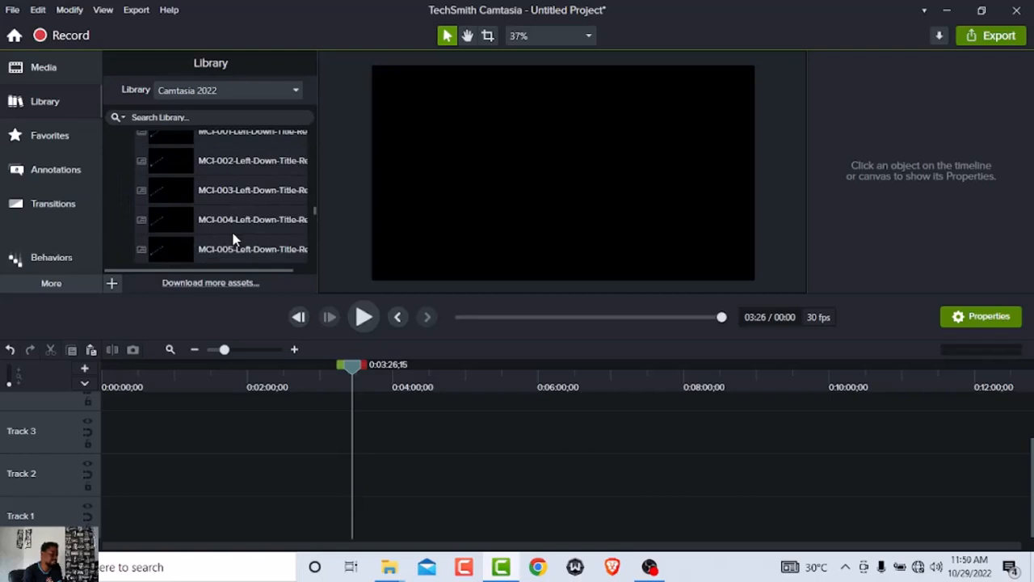
scroll(234, 240, "up", 3)
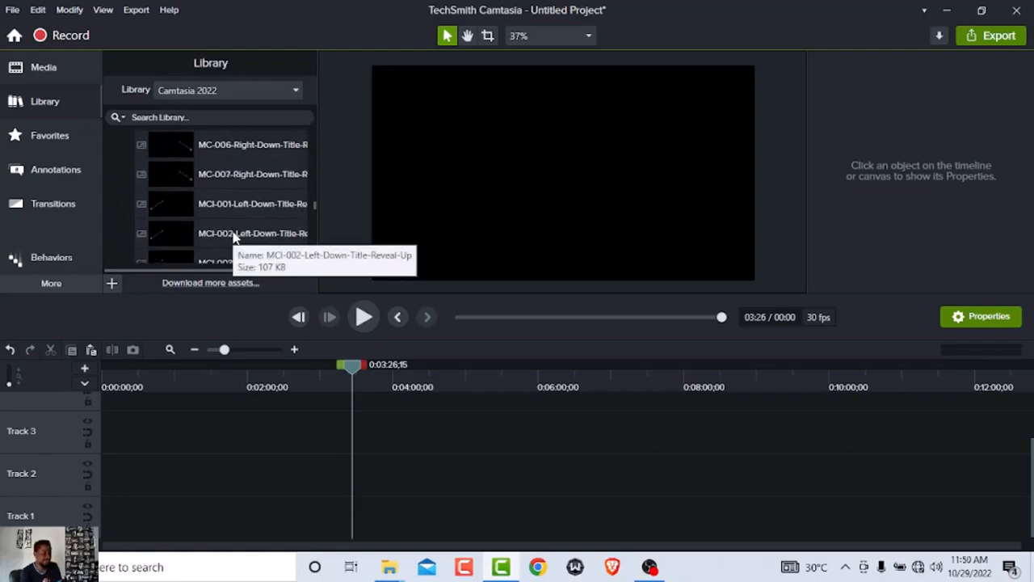
Step: View the Favorites collection and examine the callout styles in the annotations
left_click(42, 143)
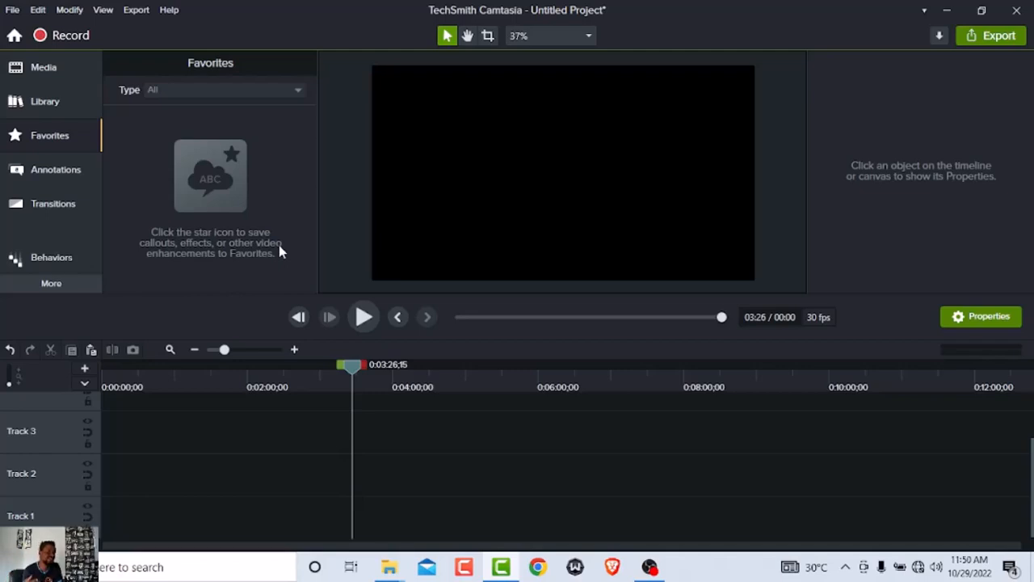
left_click(54, 172)
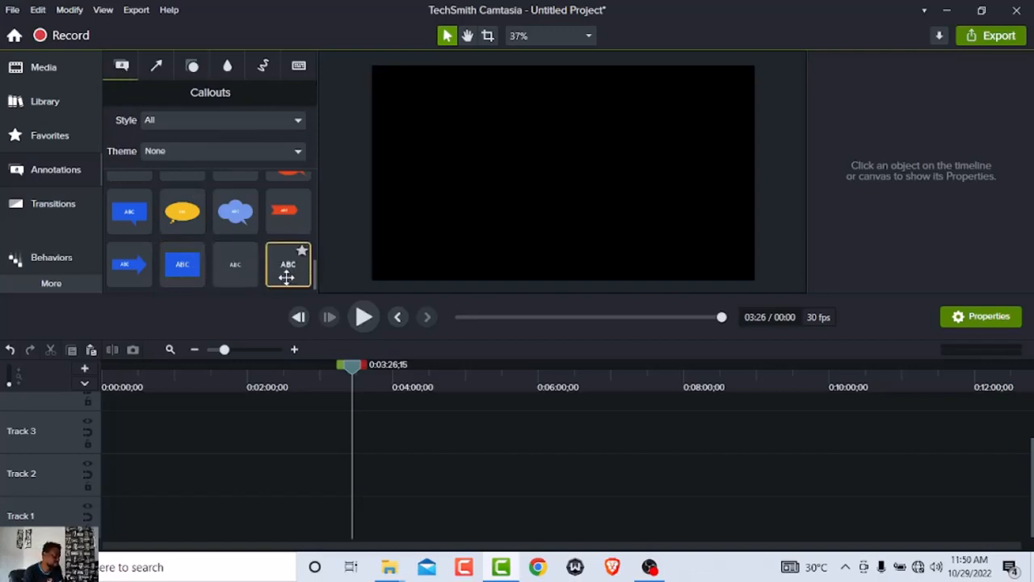
scroll(181, 265, "up", 2)
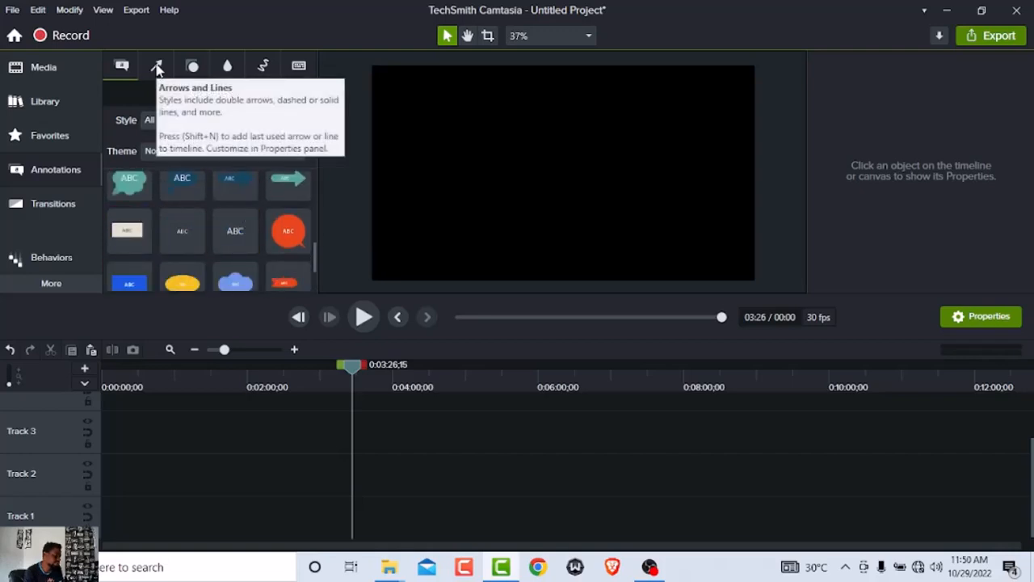
Step: Examine the available arrow and line annotation styles
left_click(158, 66)
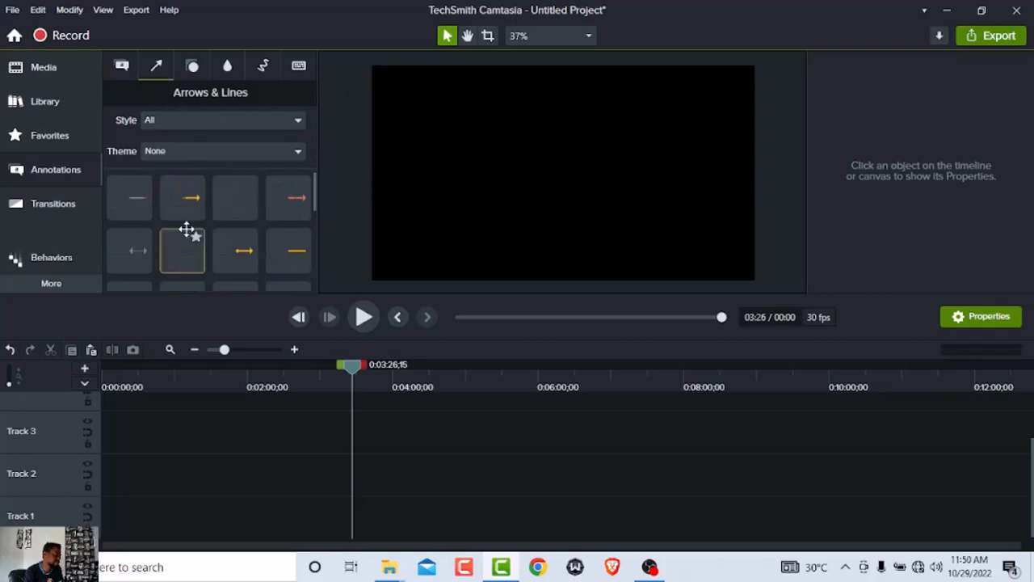
scroll(176, 226, "down", 3)
scroll(174, 244, "down", 1)
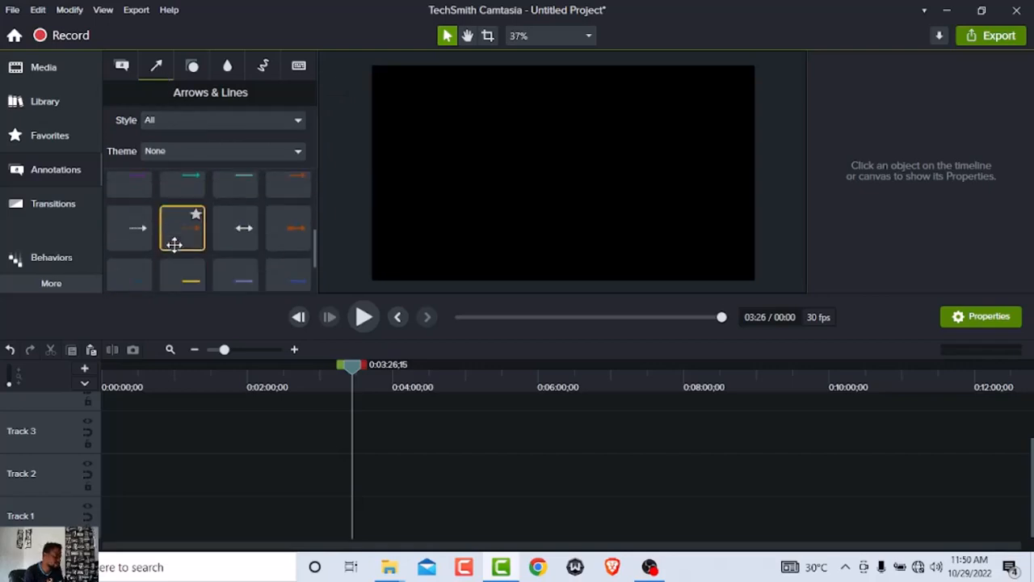
scroll(175, 244, "down", 2)
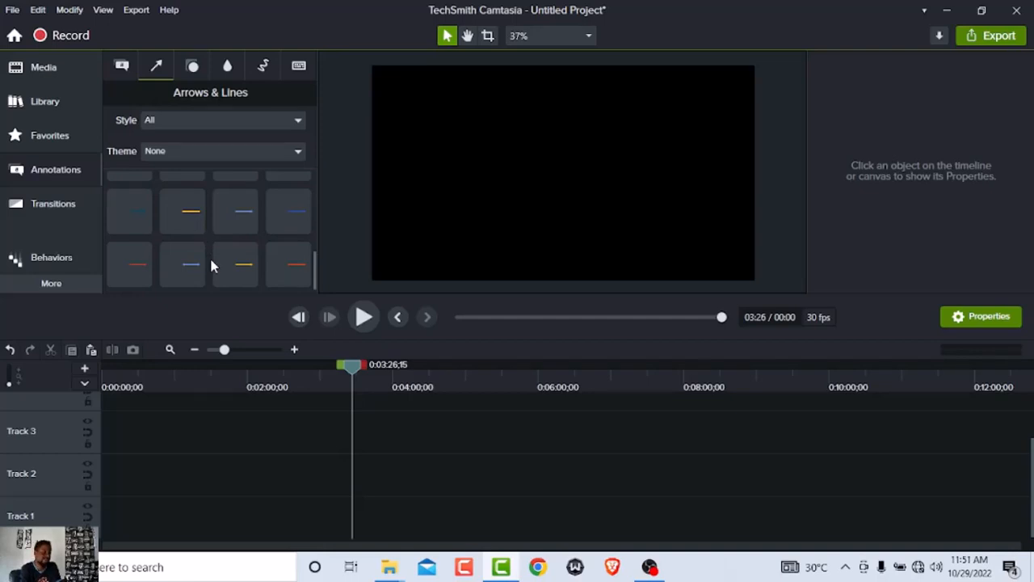
Step: Browse the shape annotations with all styles shown
left_click(191, 68)
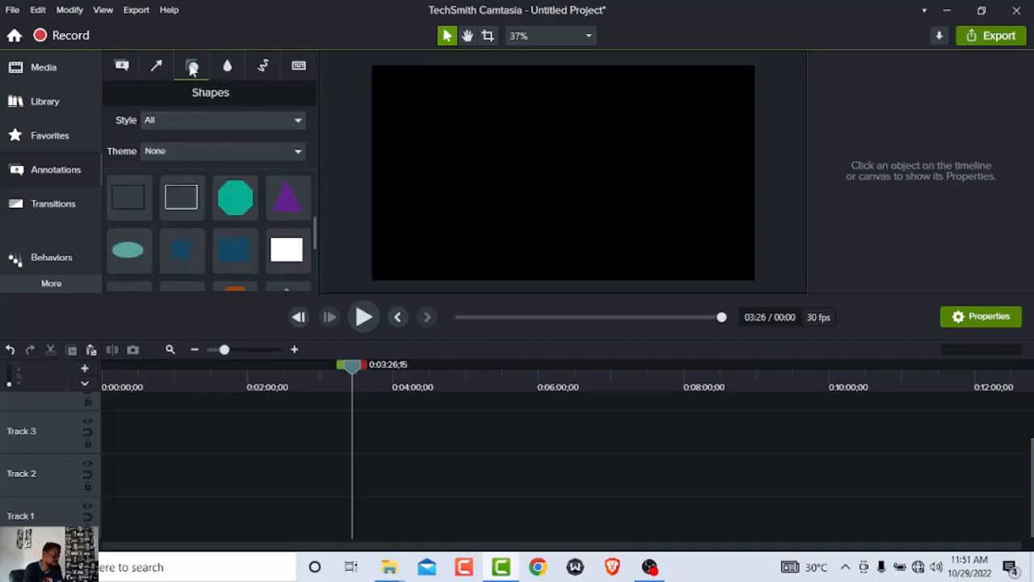
scroll(273, 231, "down", 3)
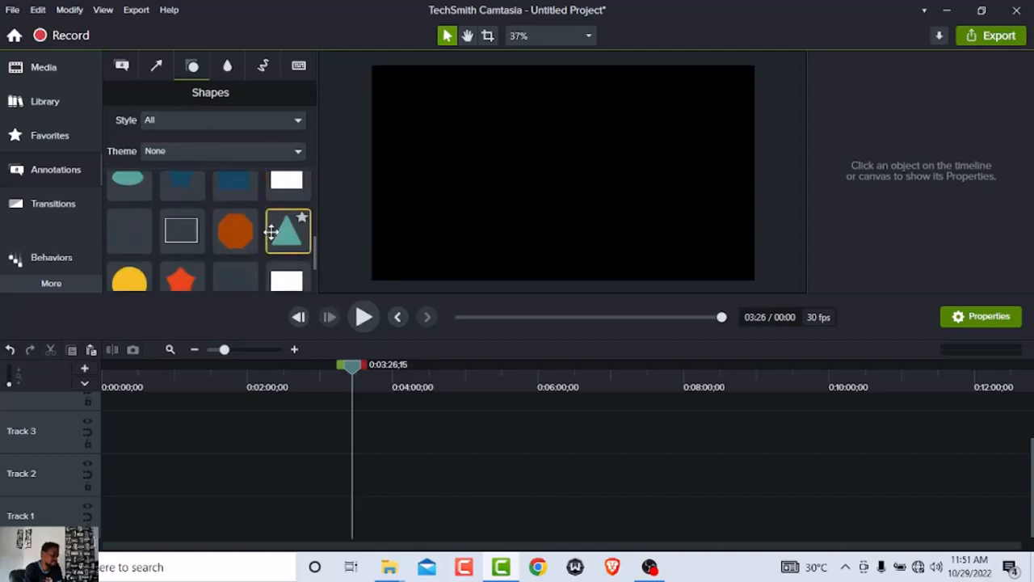
scroll(208, 266, "down", 3)
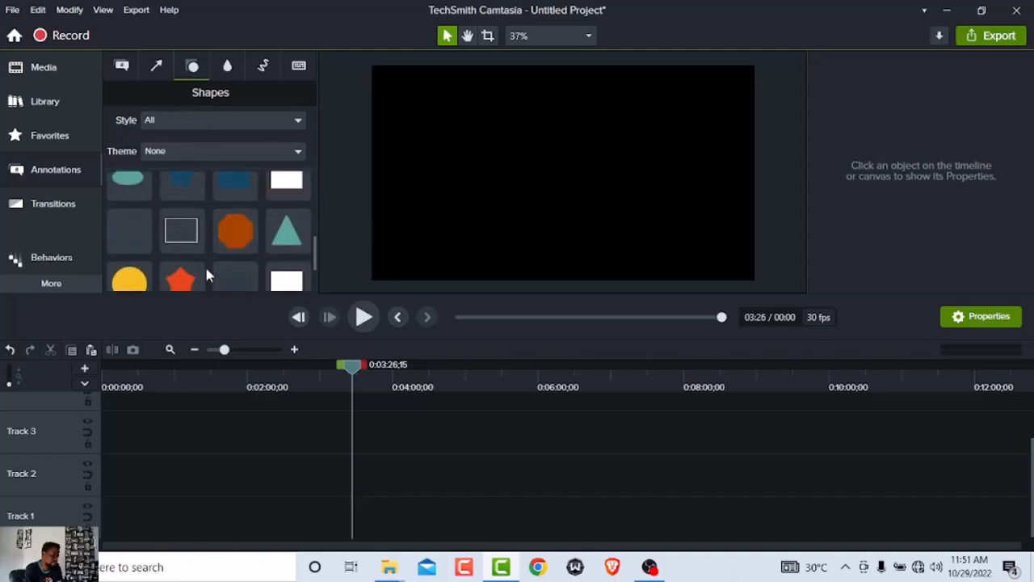
scroll(206, 270, "down", 2)
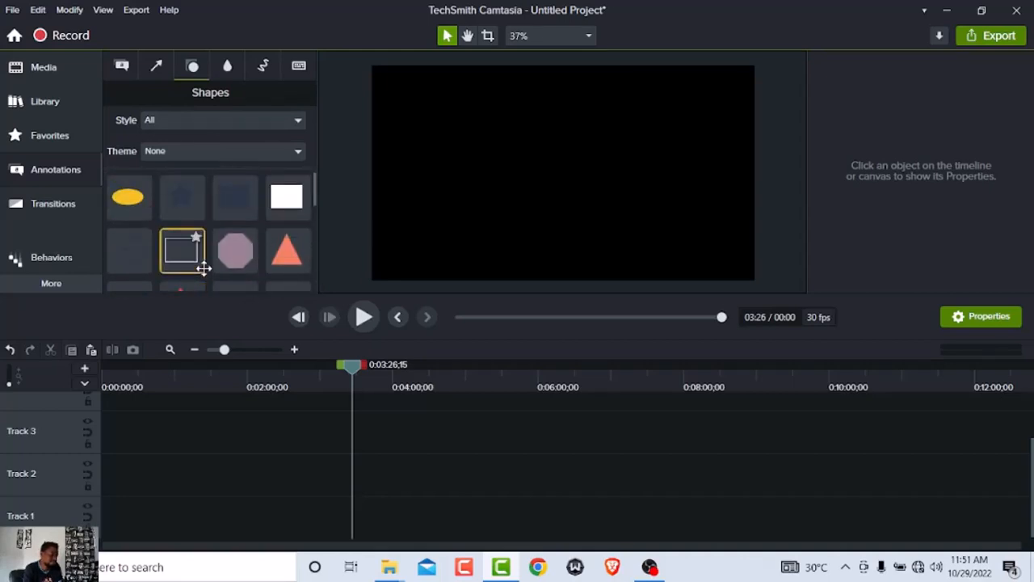
scroll(256, 210, "down", 3)
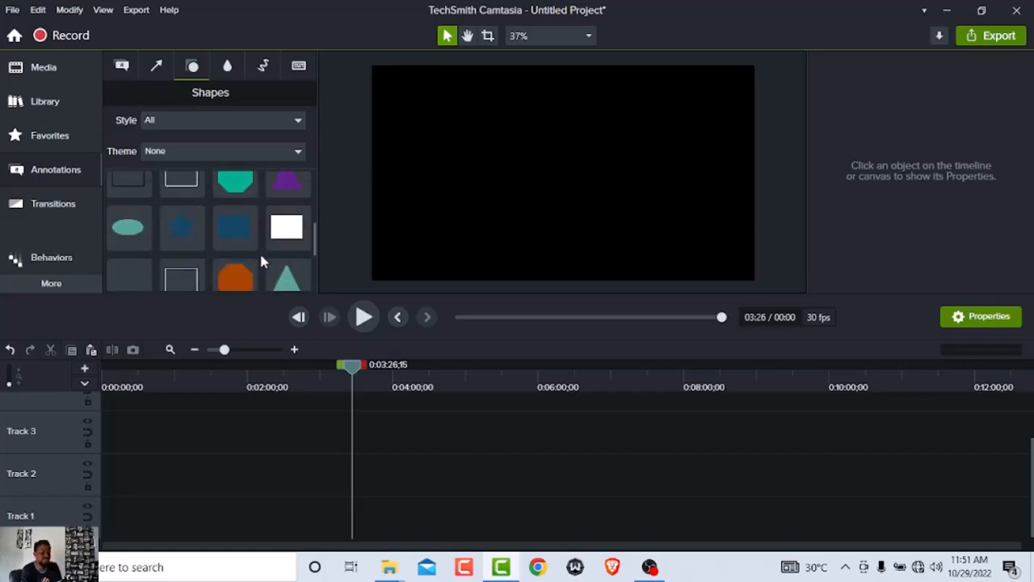
scroll(259, 252, "up", 4)
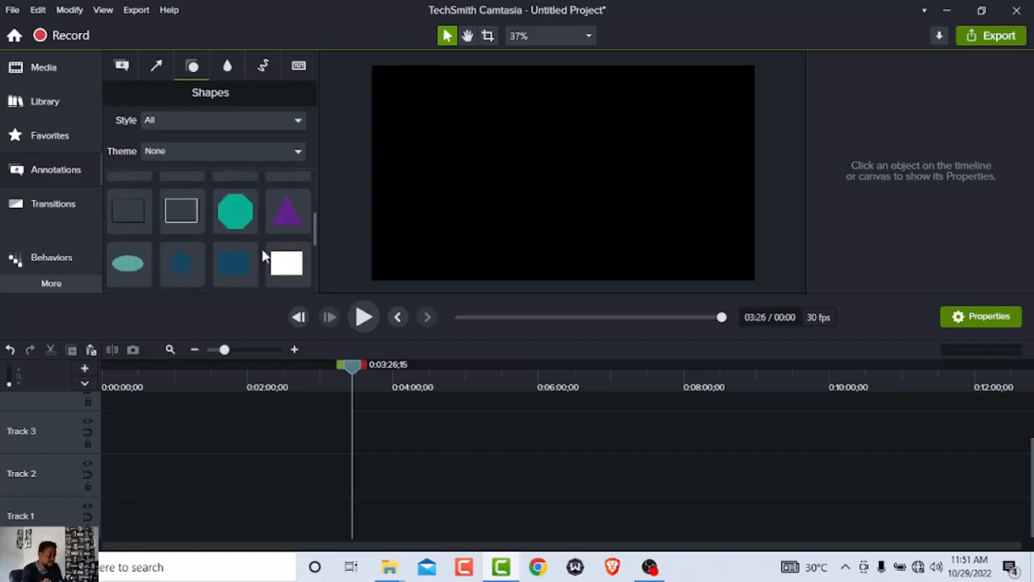
Step: Examine the Blur & Highlight, Sketch Motion and Keystroke Callouts annotations
left_click(227, 68)
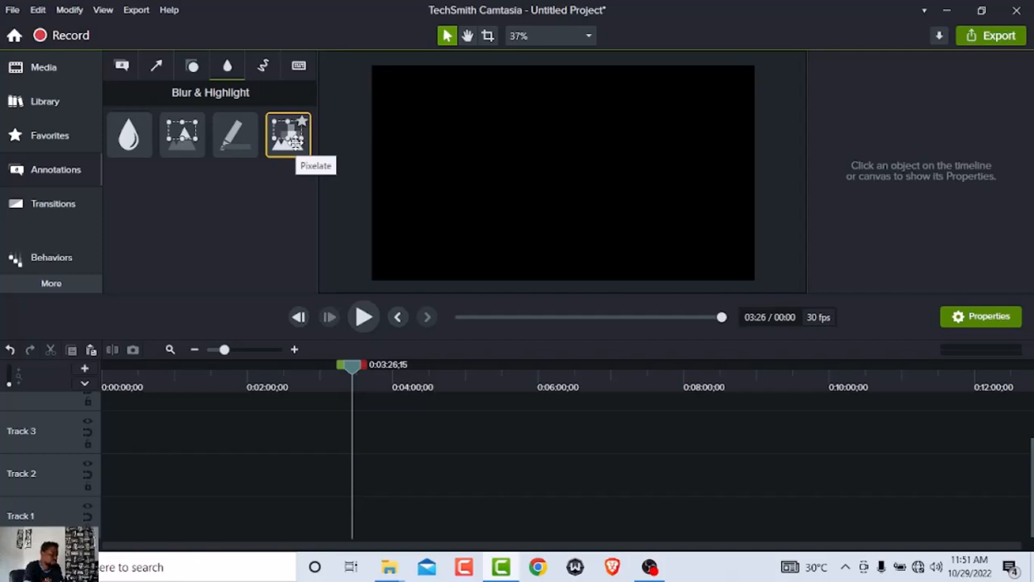
left_click(263, 68)
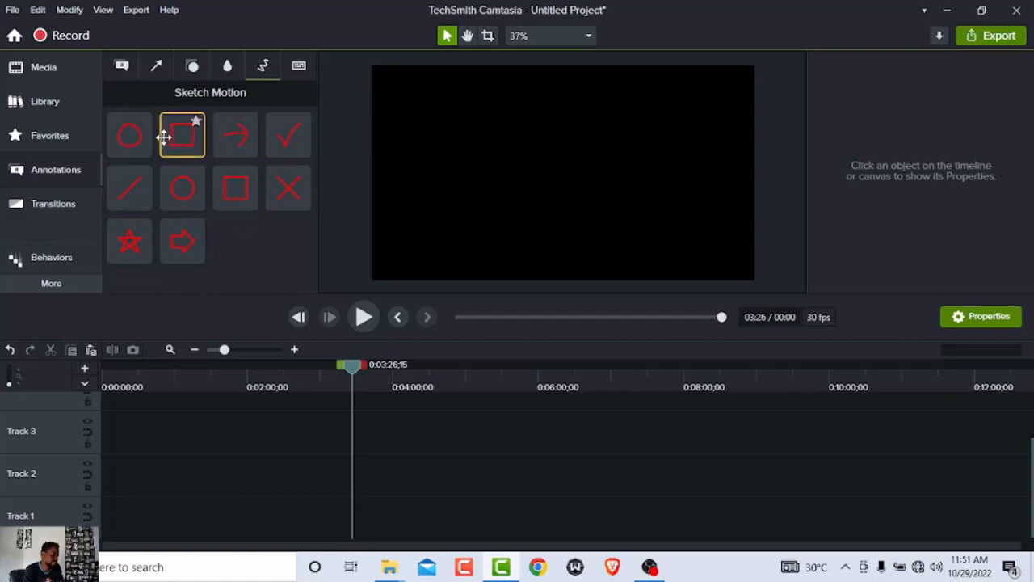
left_click(298, 65)
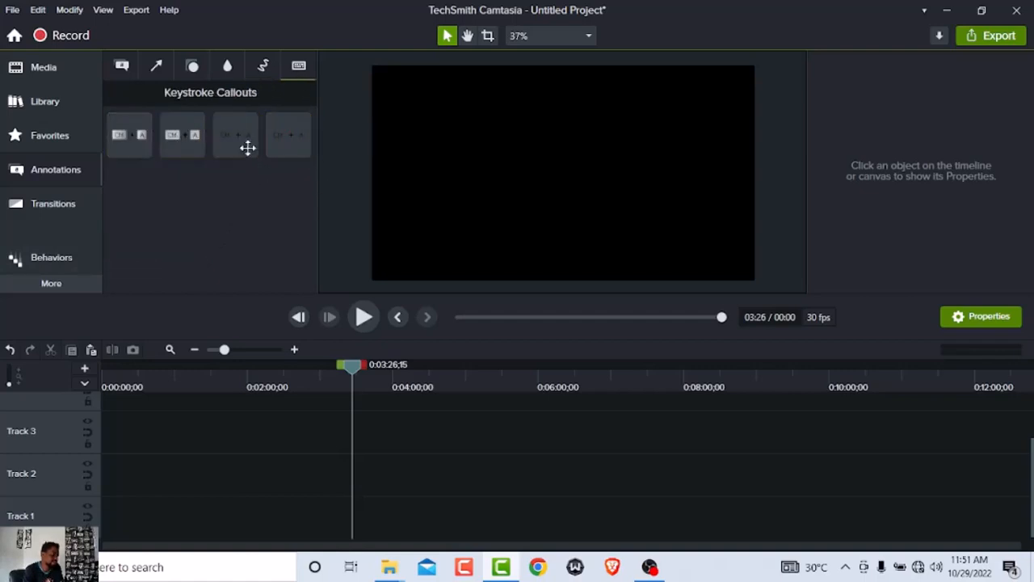
Step: Browse the available transitions with all types shown, from Fold through Imploding Squares and Interference
left_click(49, 203)
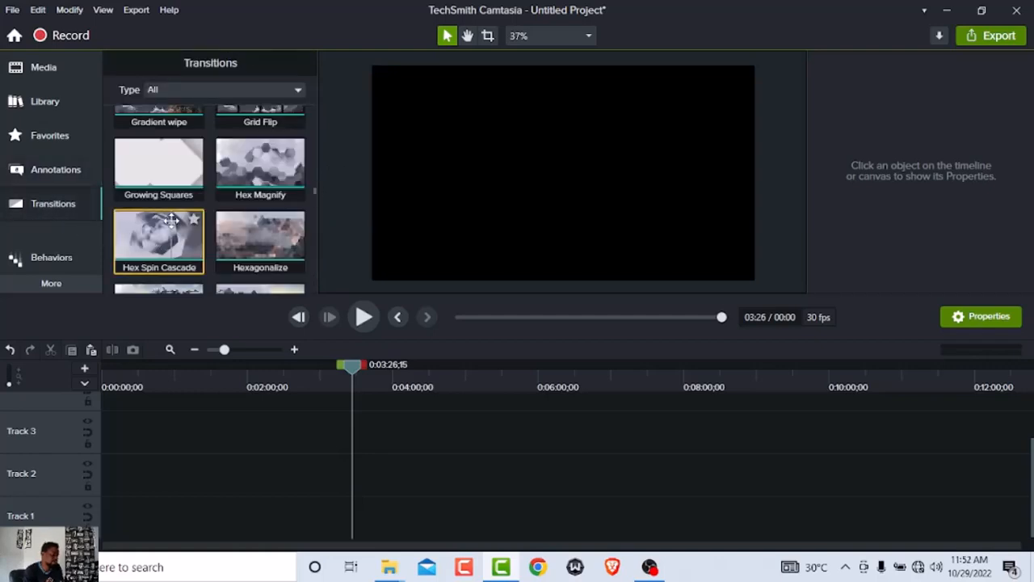
scroll(165, 235, "up", 4)
scroll(169, 219, "up", 1)
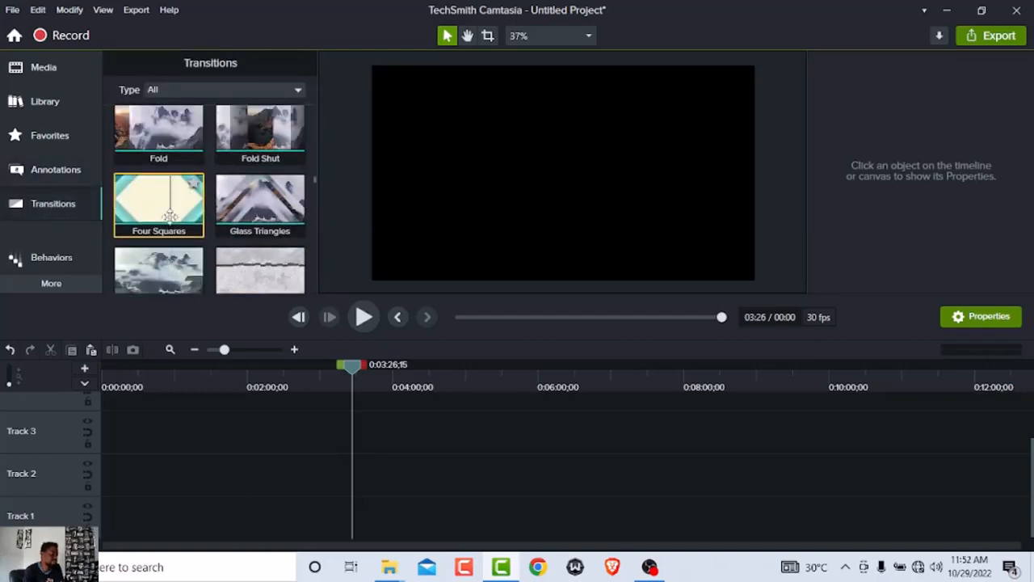
scroll(174, 202, "down", 3)
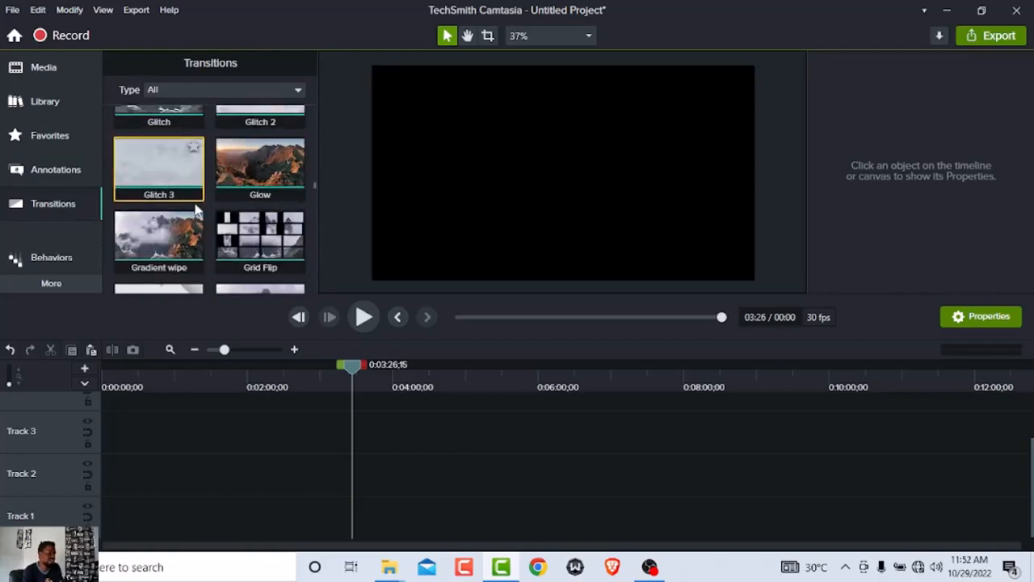
scroll(194, 194, "down", 3)
scroll(197, 227, "down", 2)
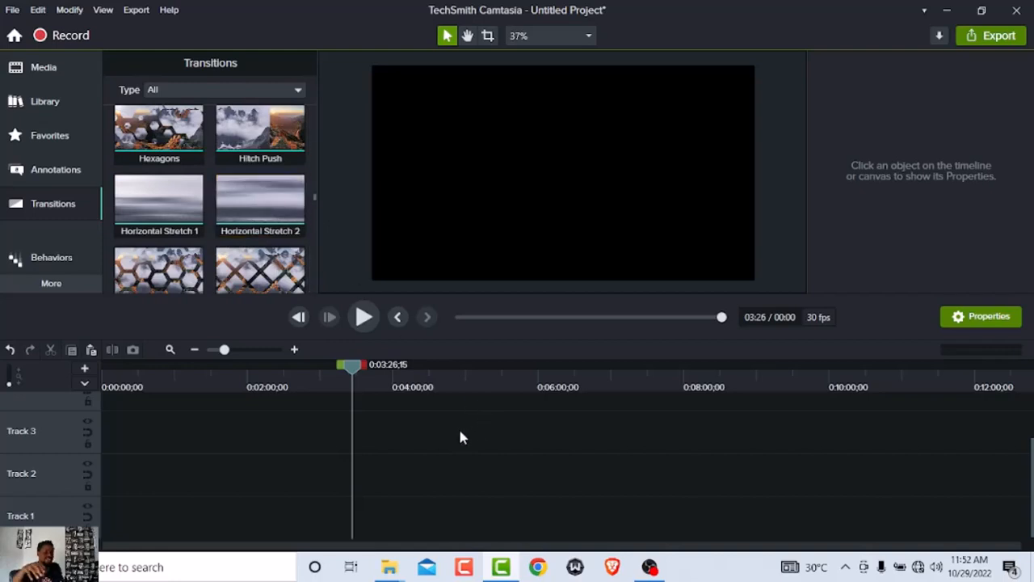
scroll(277, 207, "down", 2)
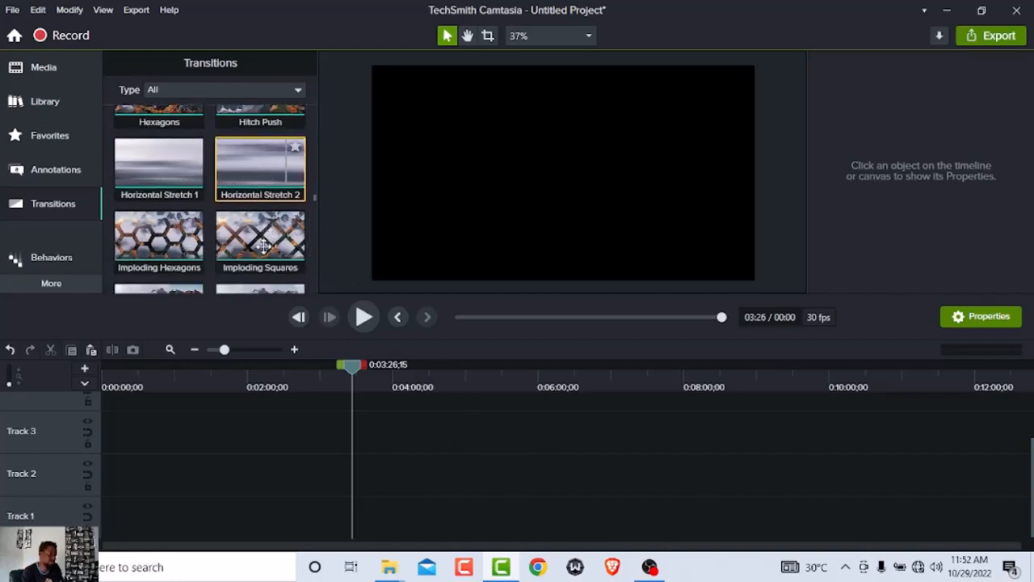
scroll(261, 259, "down", 1)
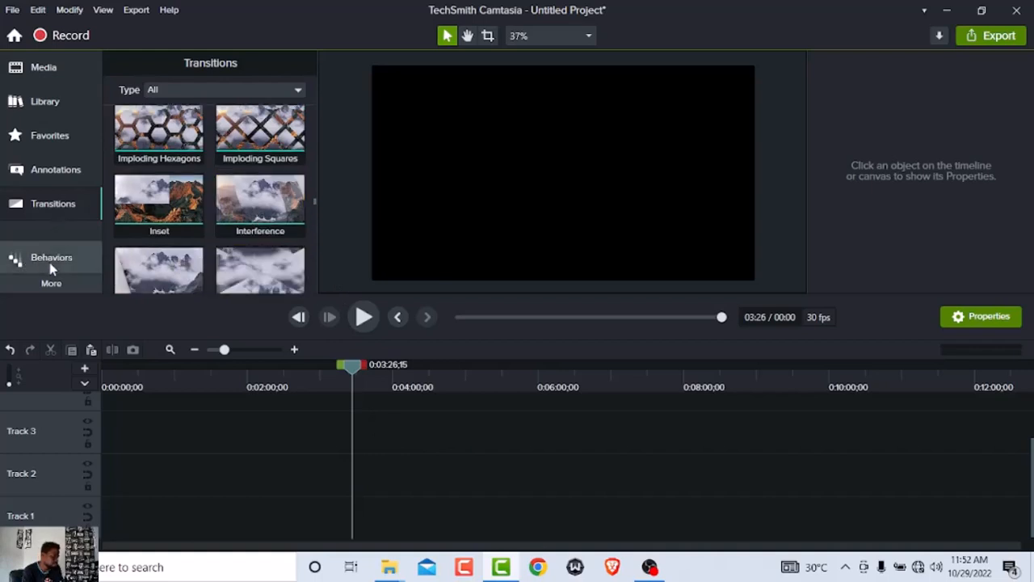
Step: Examine the text behaviors, followed by the Zoom-n-Pan options of the animations
left_click(51, 266)
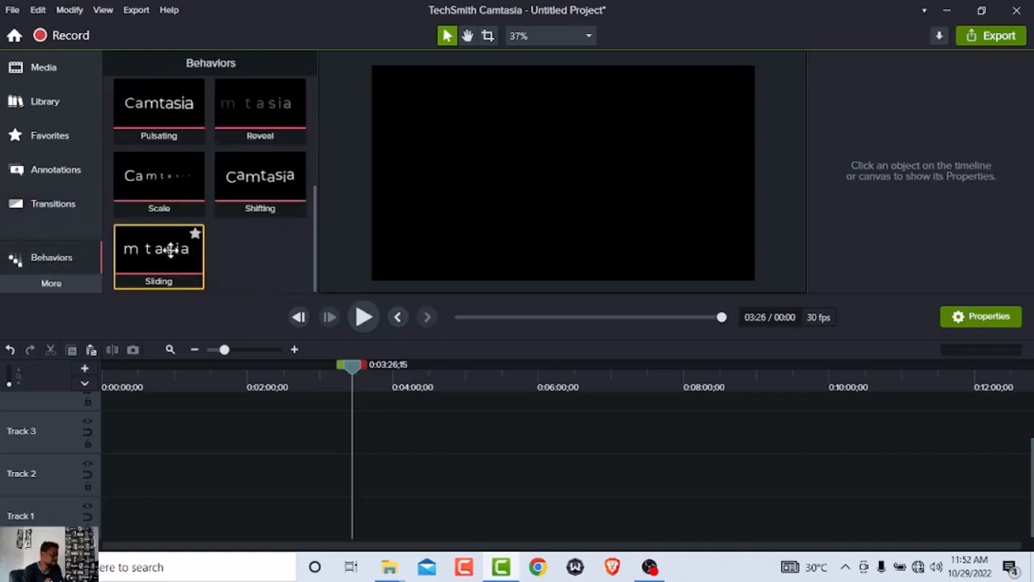
scroll(170, 249, "up", 3)
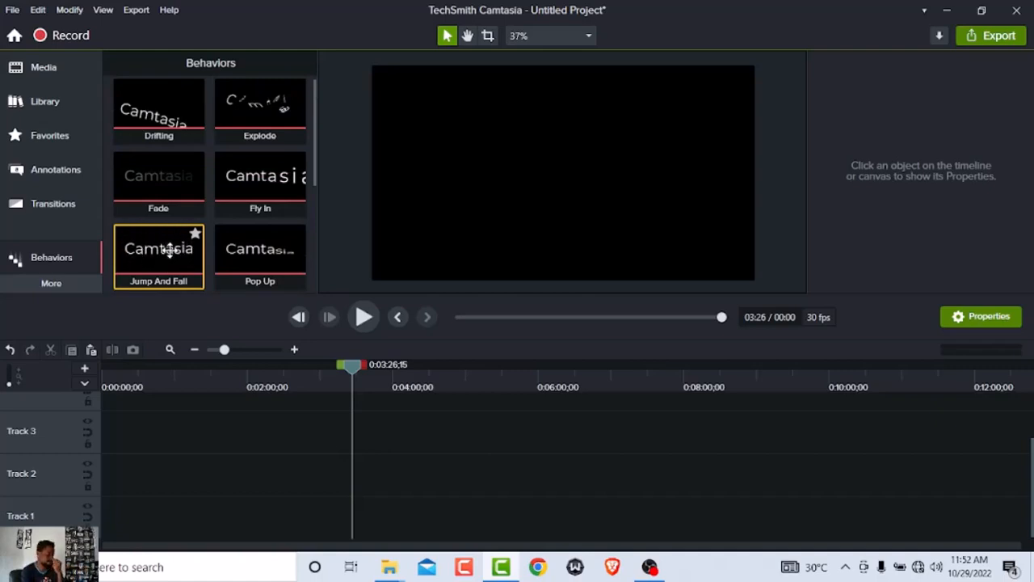
scroll(296, 202, "down", 3)
scroll(298, 224, "down", 1)
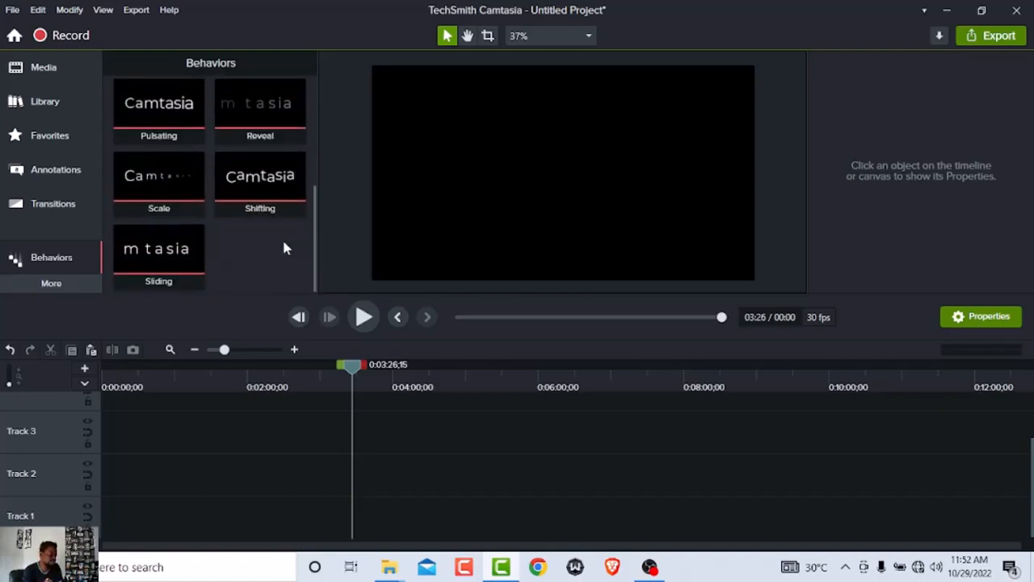
left_click(53, 285)
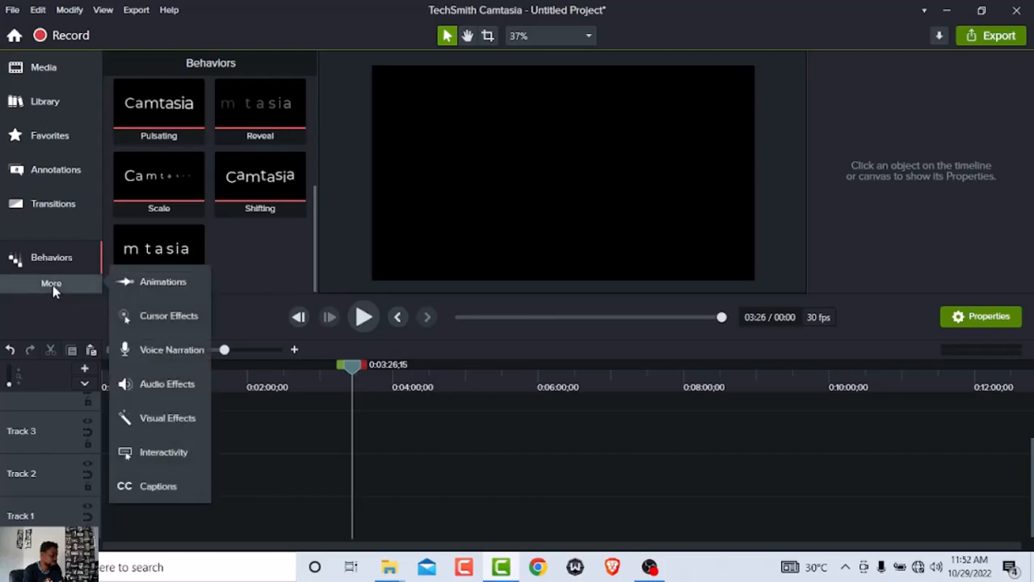
left_click(166, 285)
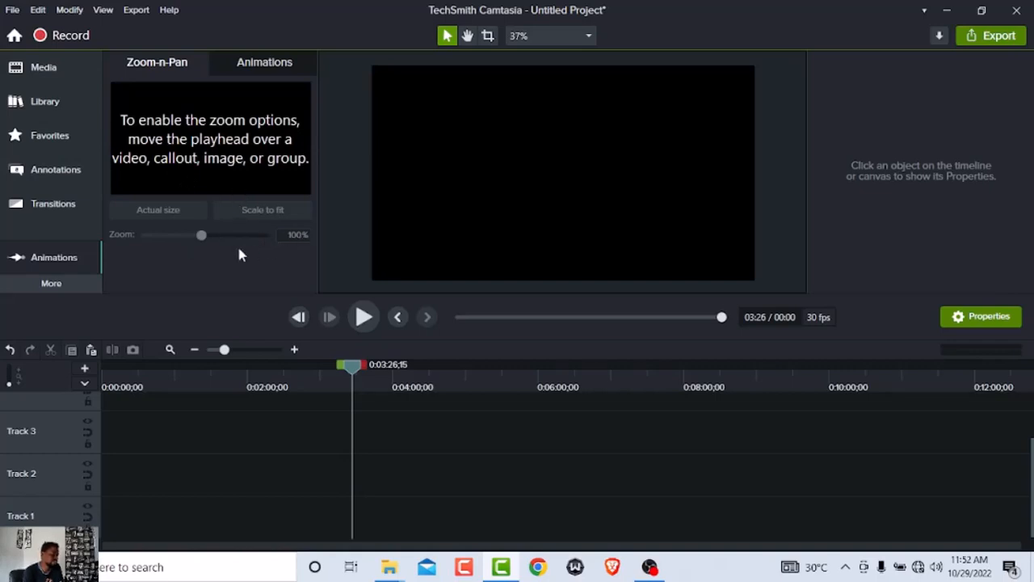
Step: Examine the general cursor effects, including Cursor Path Creator, Cursor Smoothing, Cursor Spotlight, Highlight and Magnify
left_click(50, 285)
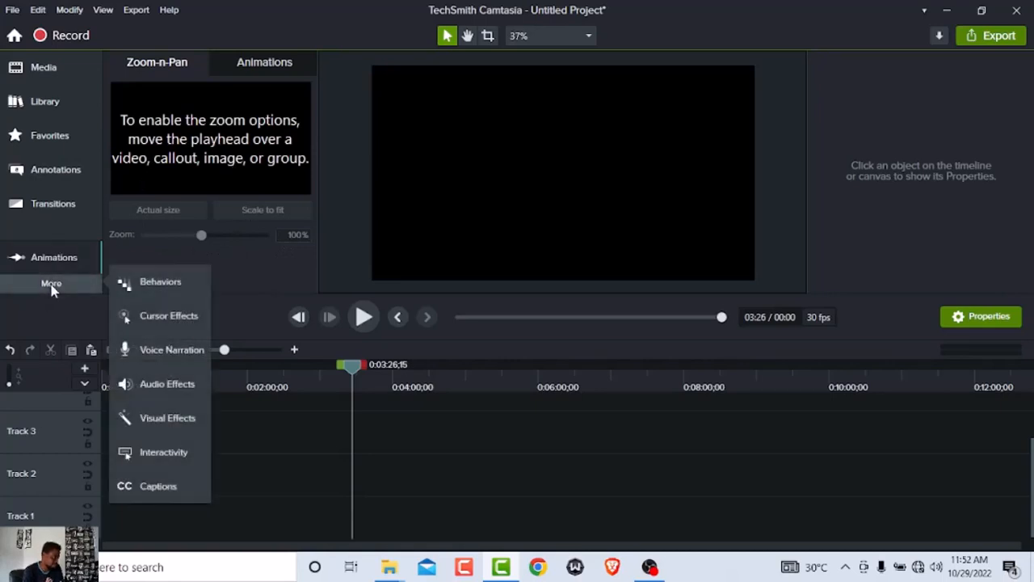
left_click(162, 316)
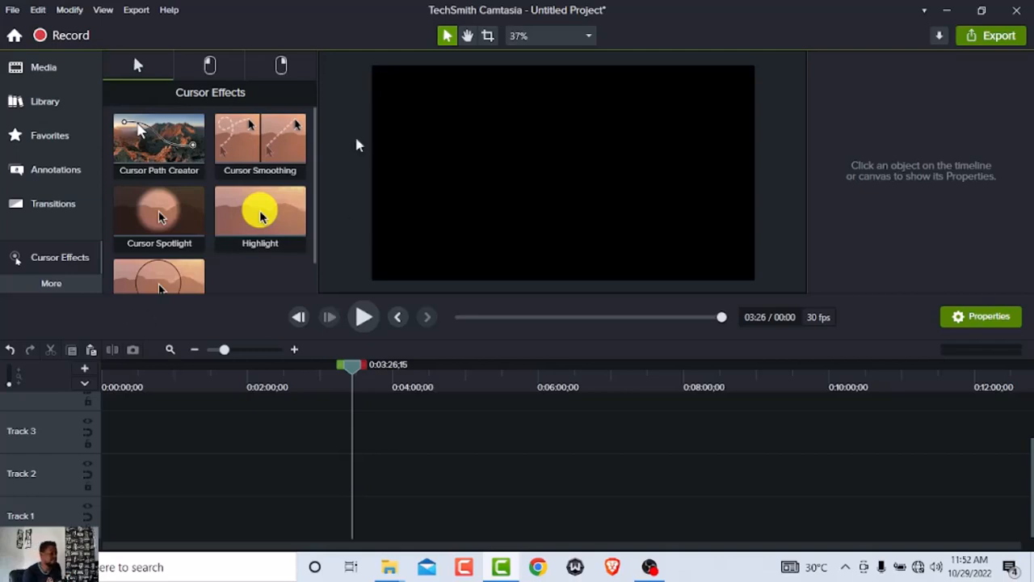
scroll(194, 198, "down", 1)
scroll(192, 203, "up", 1)
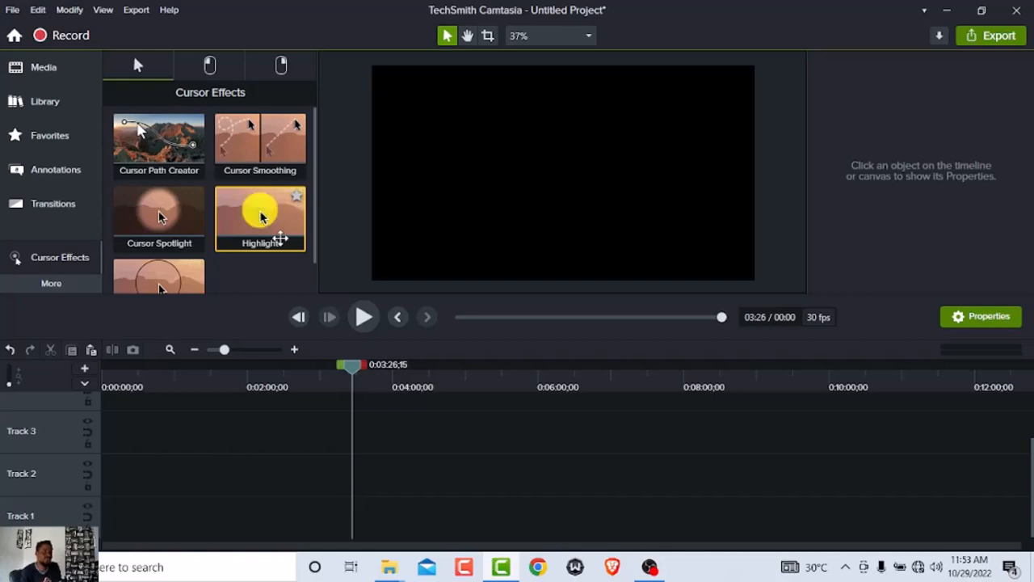
scroll(162, 267, "down", 1)
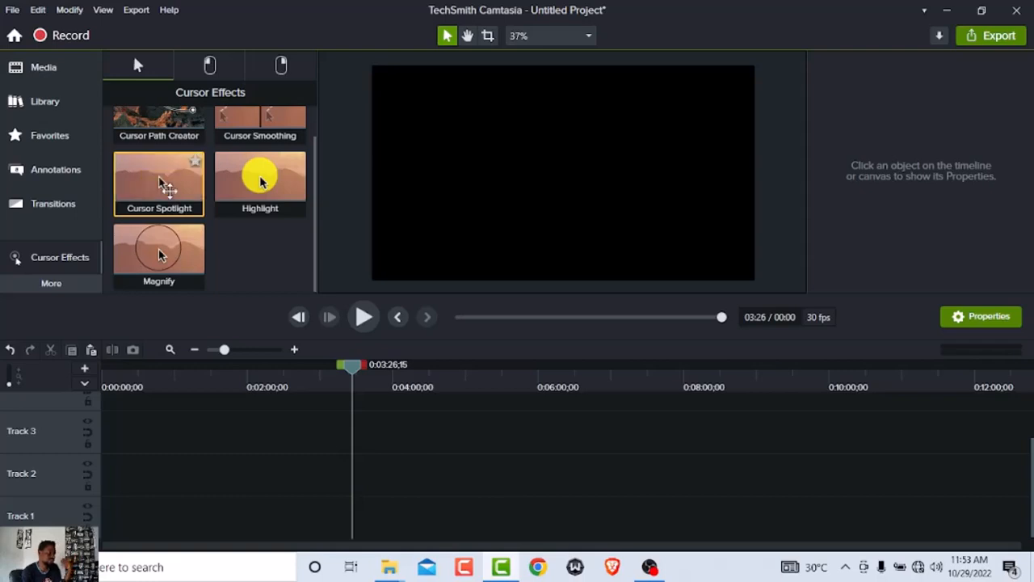
scroll(168, 186, "up", 1)
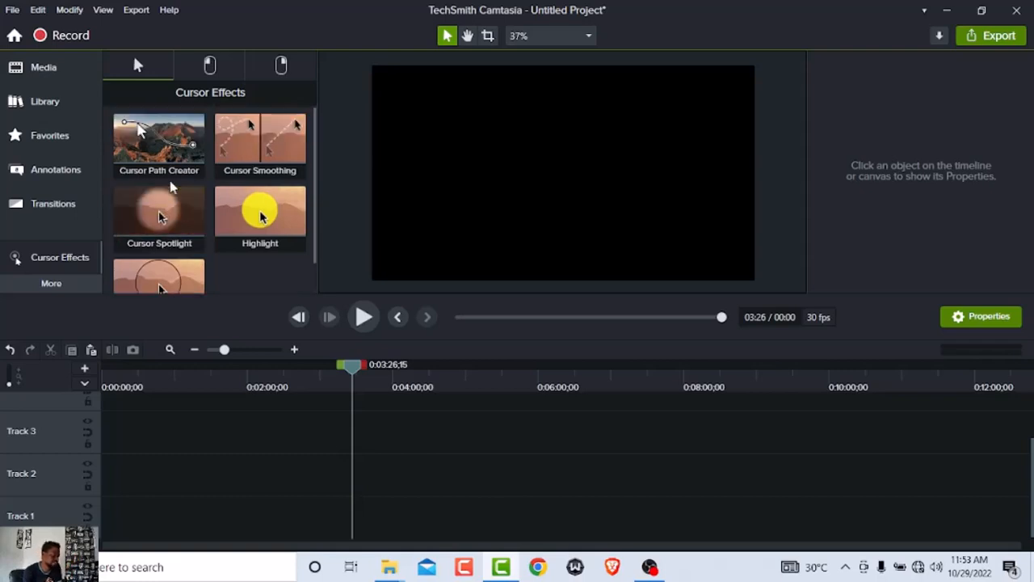
Step: Examine the cursor effects in the Left Click and Right Click categories
left_click(213, 68)
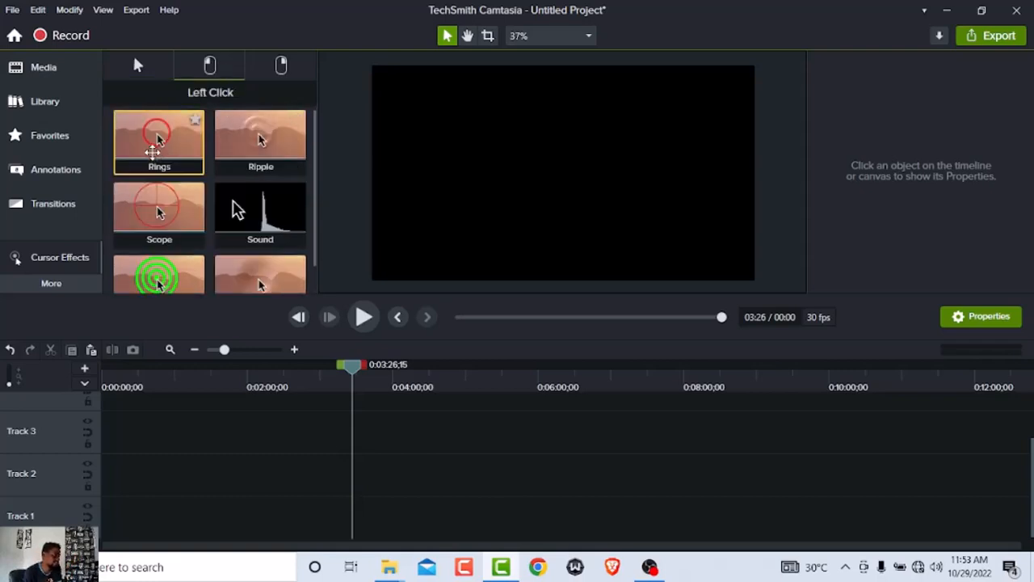
scroll(154, 186, "down", 1)
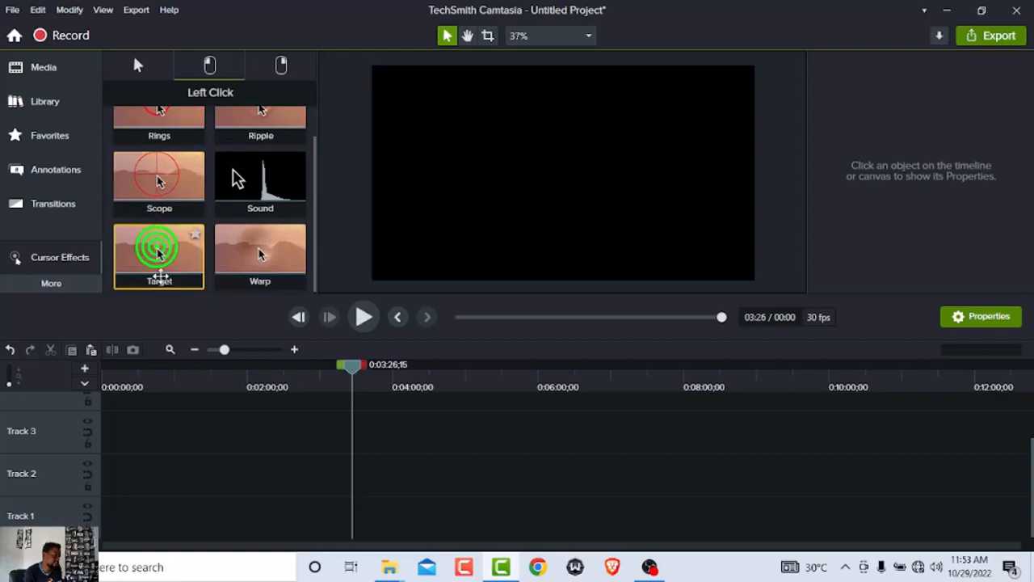
scroll(257, 271, "up", 1)
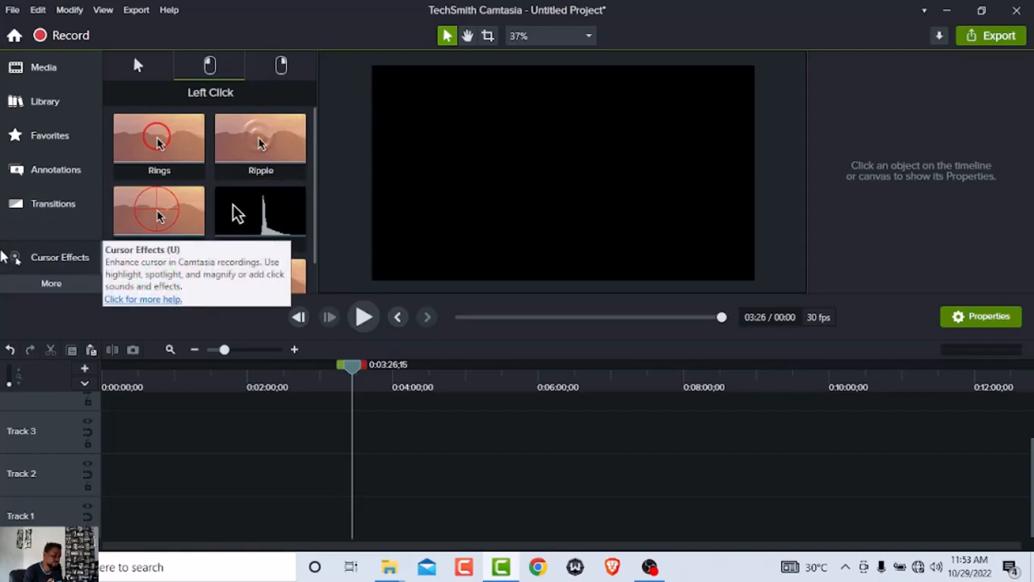
scroll(158, 243, "down", 1)
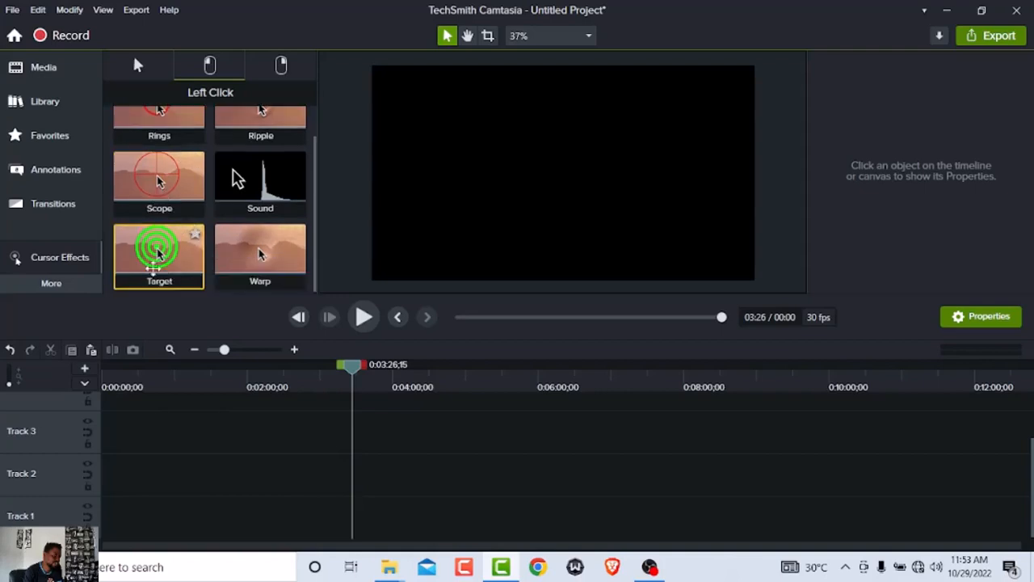
scroll(145, 177, "up", 1)
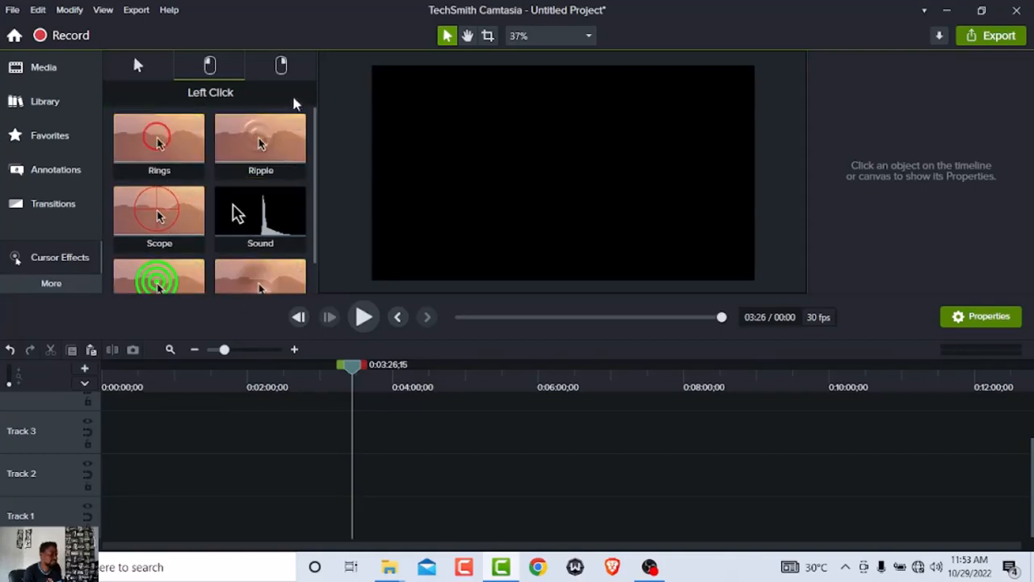
left_click(279, 65)
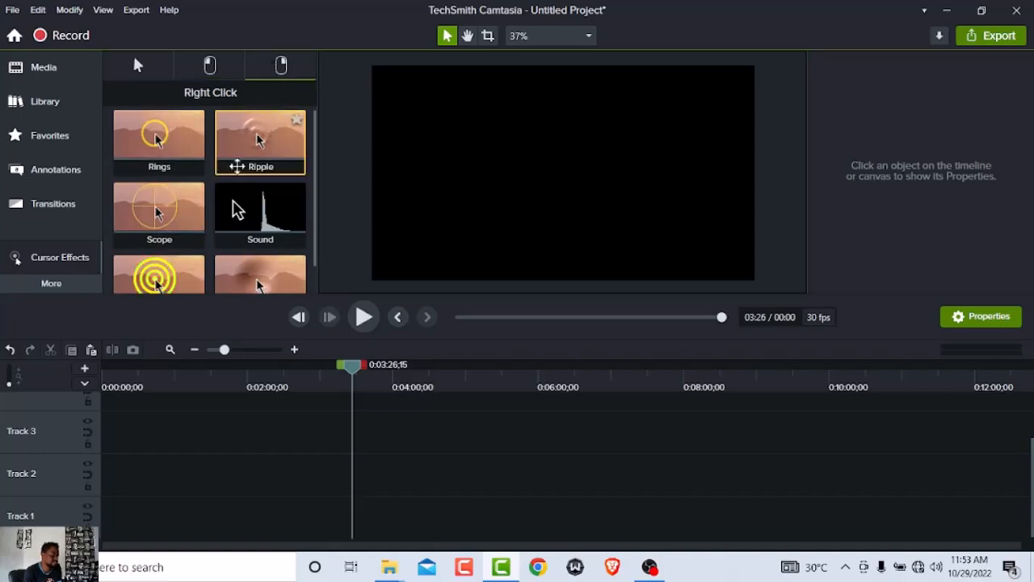
scroll(237, 166, "down", 1)
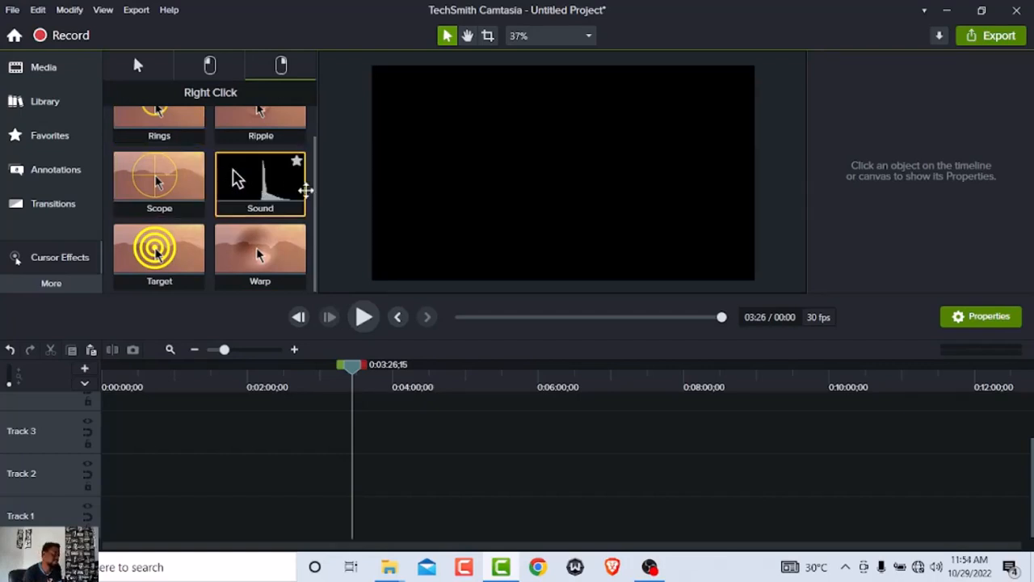
Step: View the Voice Narration recording options and examine the available audio effects
left_click(71, 293)
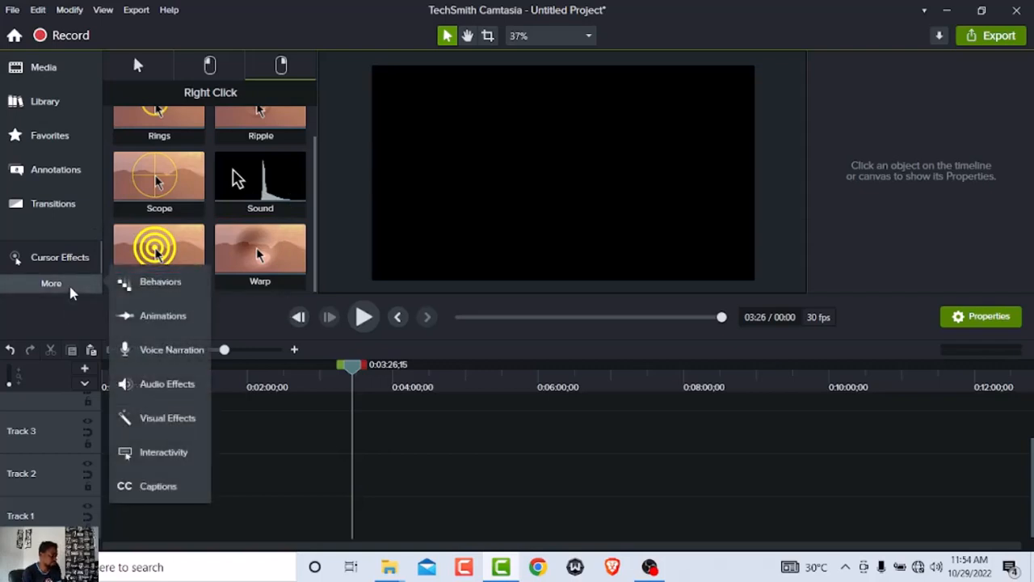
left_click(153, 356)
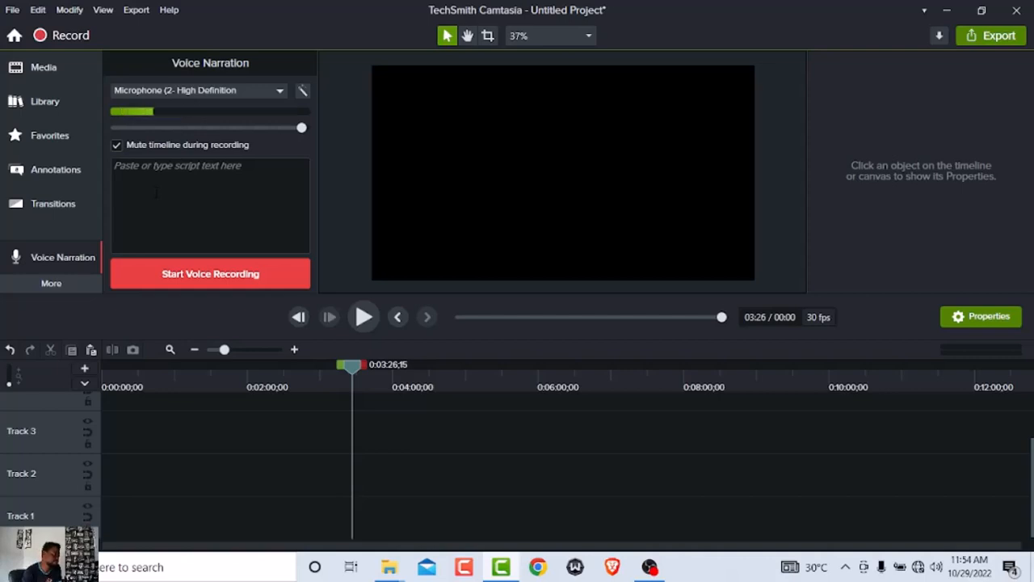
left_click(67, 285)
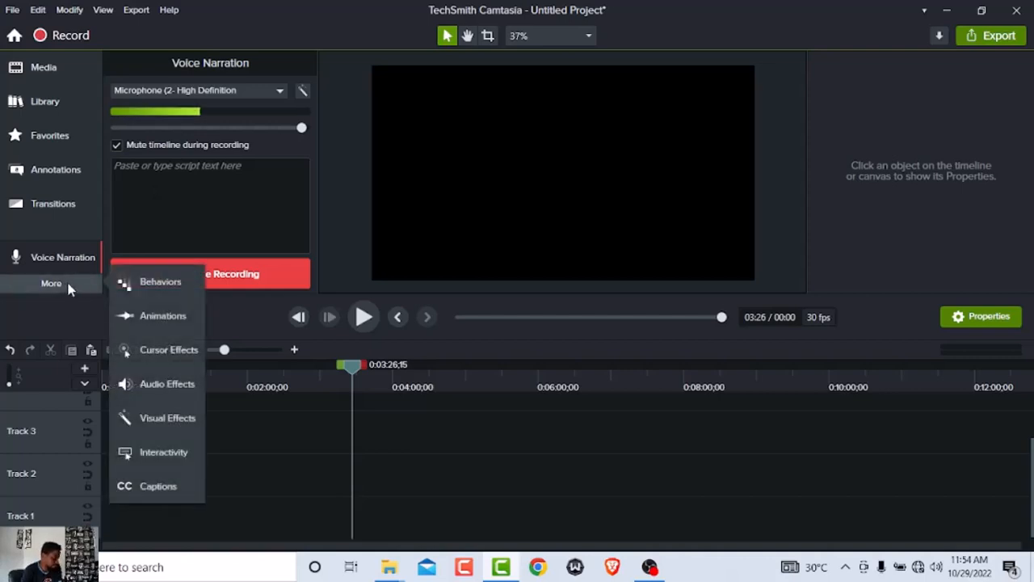
left_click(155, 385)
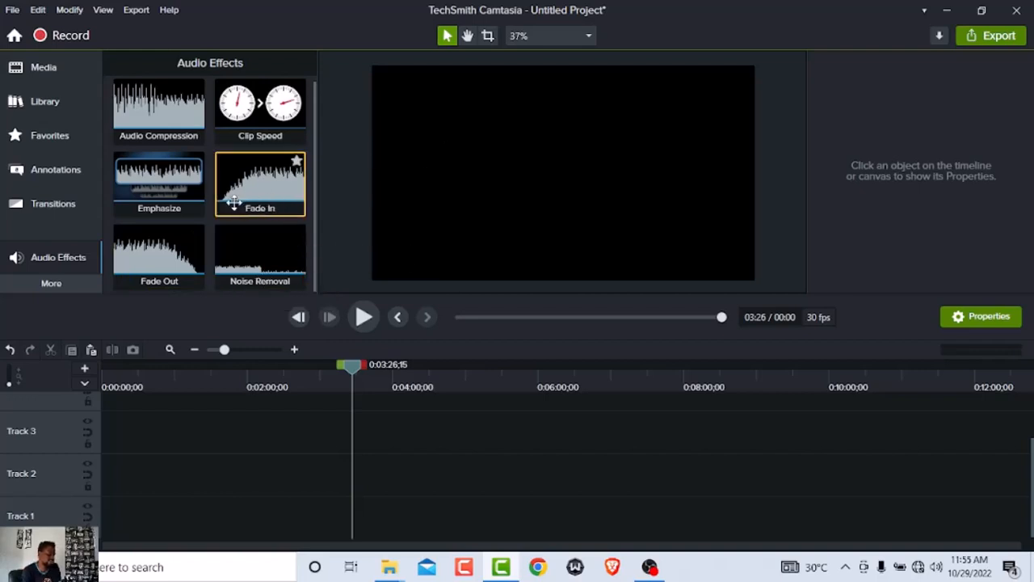
scroll(234, 204, "up", 1)
scroll(247, 190, "down", 1)
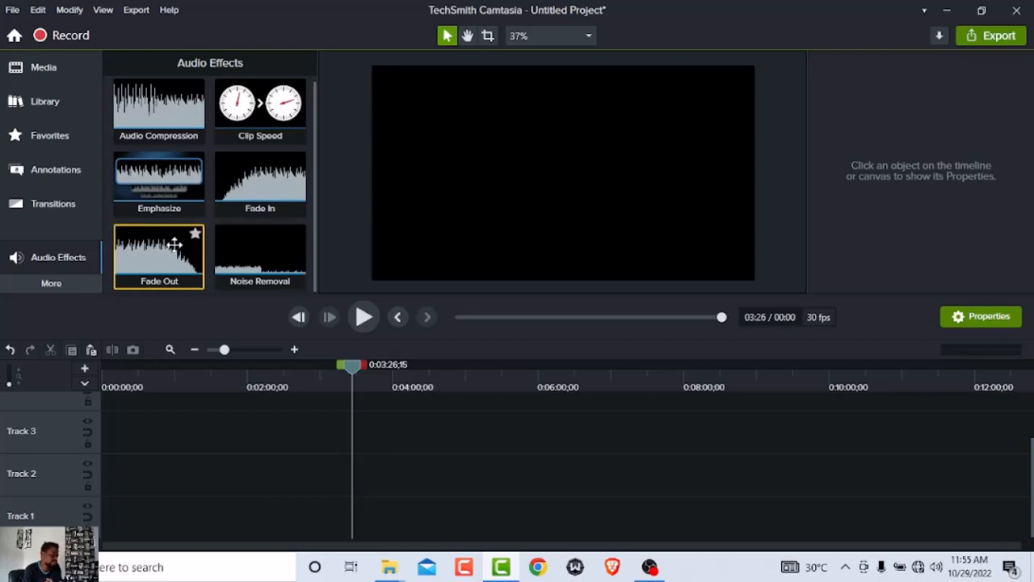
Step: Browse the full collection of visual effects, from Spotlight and Remove a Color back to Blend Mode and Border
left_click(46, 285)
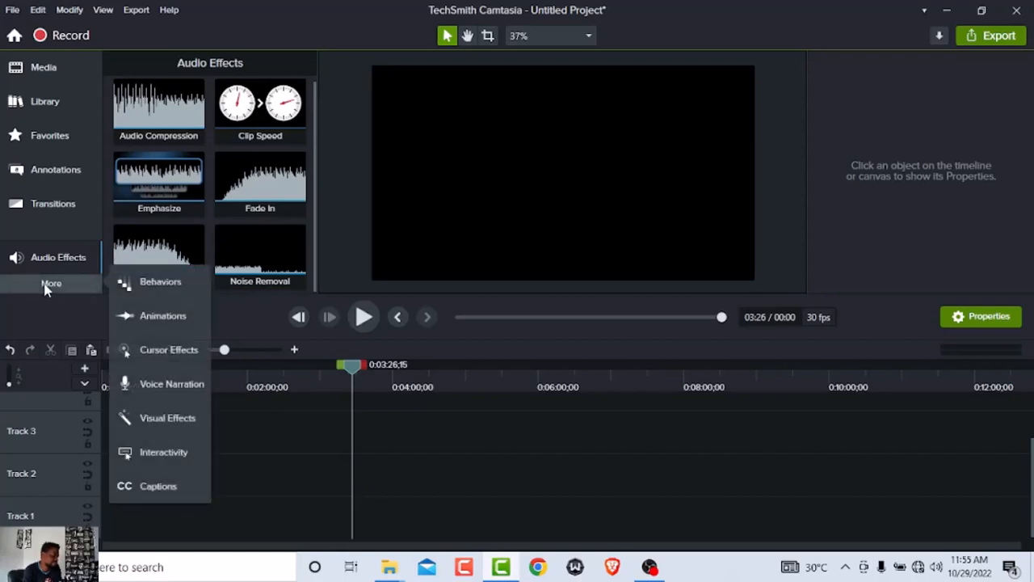
left_click(177, 424)
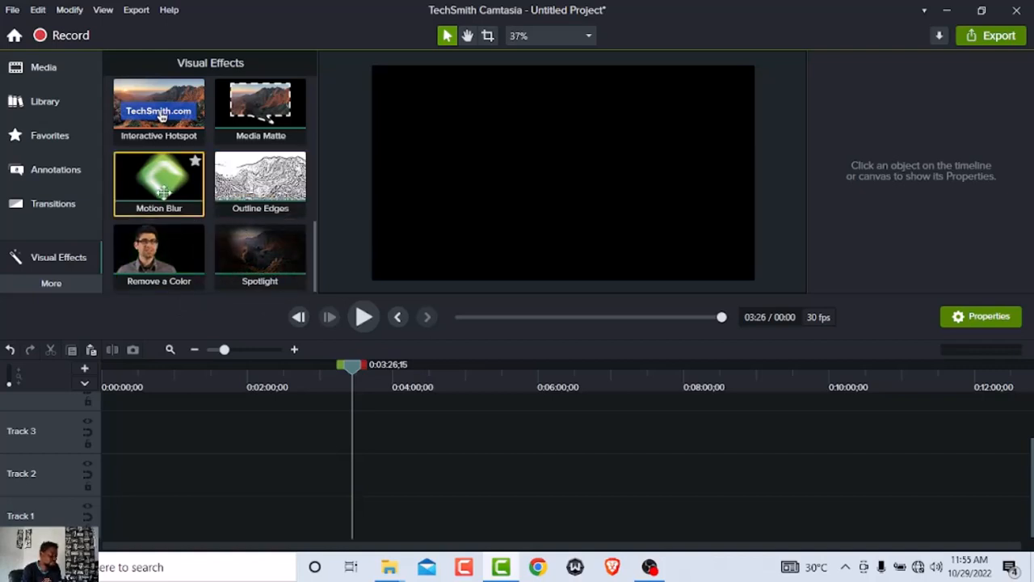
scroll(163, 192, "up", 1)
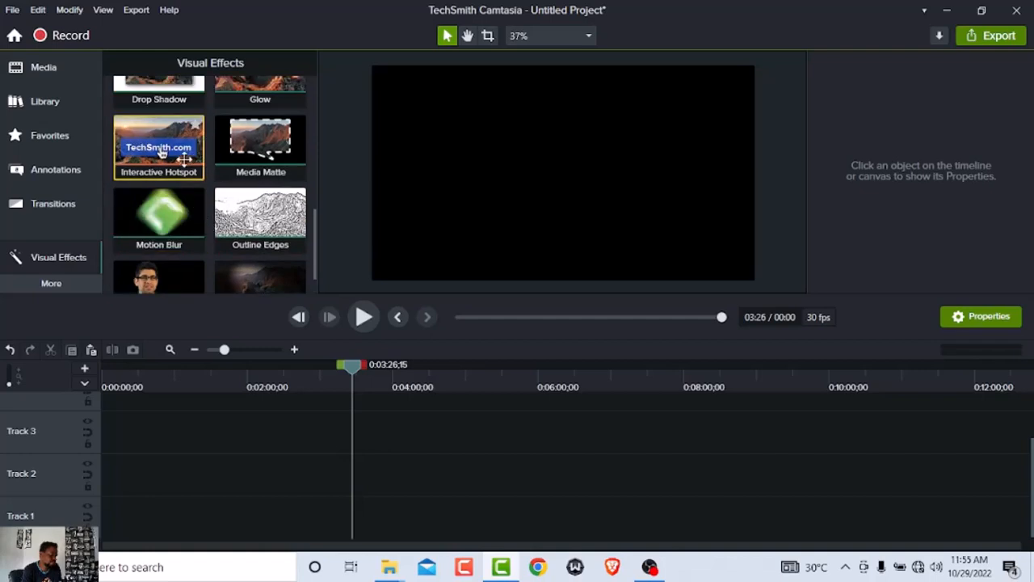
scroll(251, 171, "up", 1)
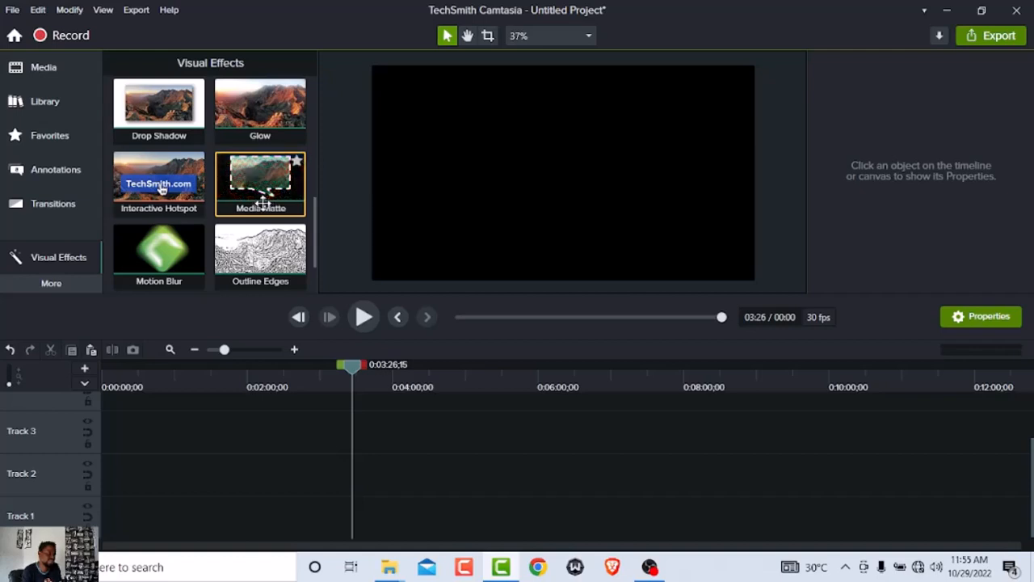
scroll(265, 205, "up", 1)
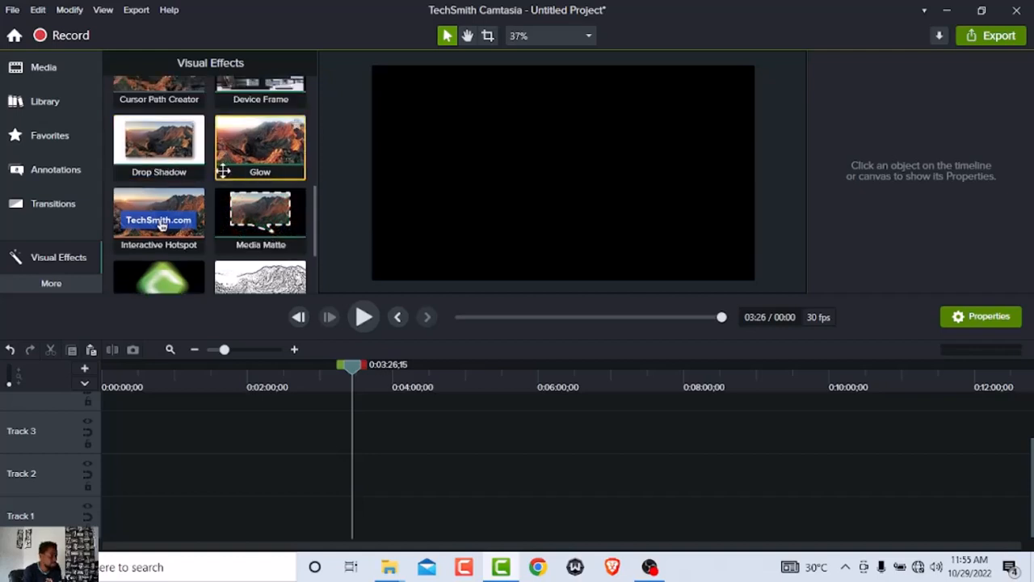
scroll(267, 156, "up", 1)
scroll(269, 159, "up", 4)
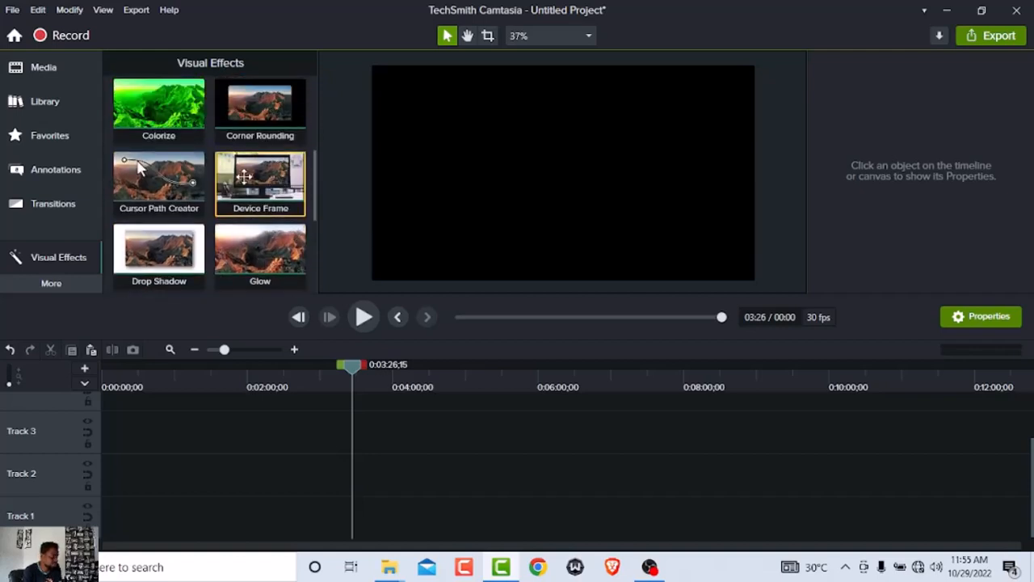
scroll(194, 166, "up", 4)
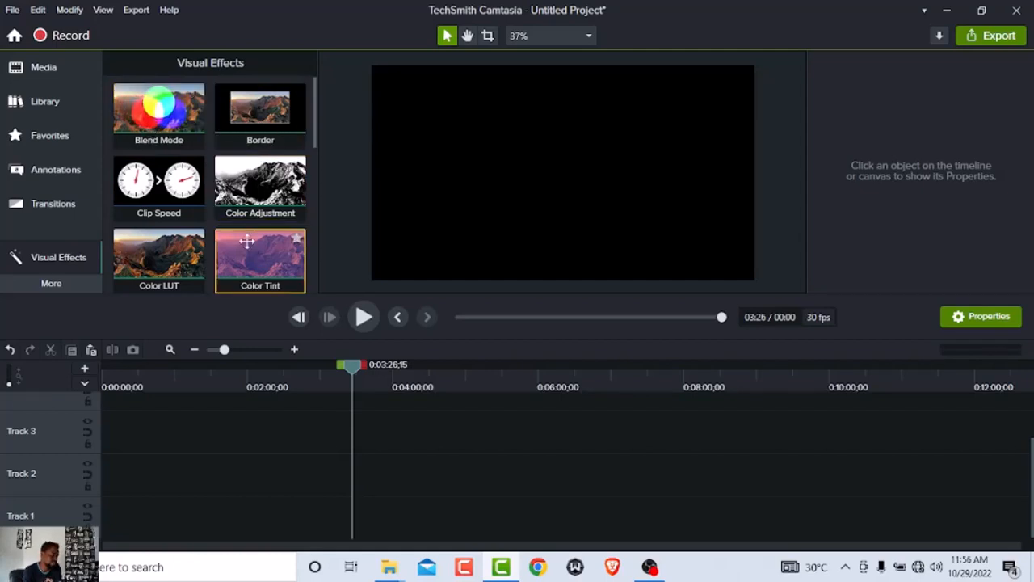
Step: Browse the full set of text behaviors, from Drifting and Explode to Shifting and Sliding
scroll(233, 212, "down", 1)
left_click(52, 286)
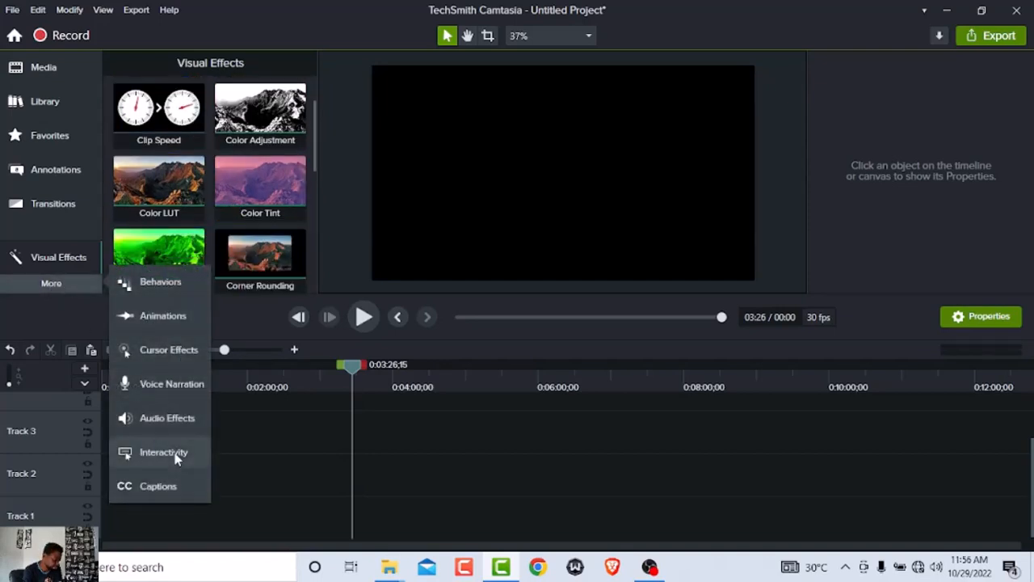
left_click(155, 284)
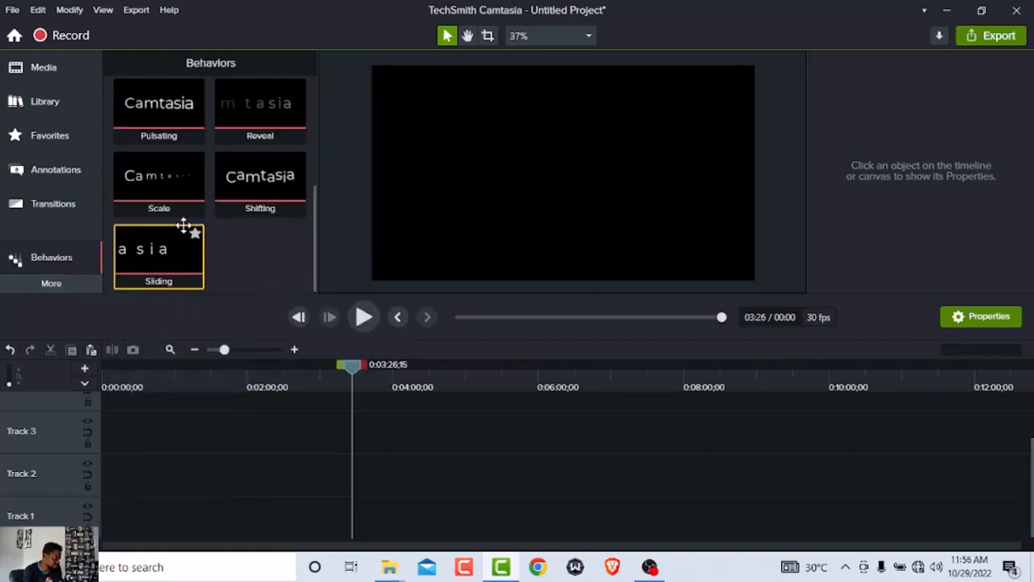
scroll(206, 229, "up", 4)
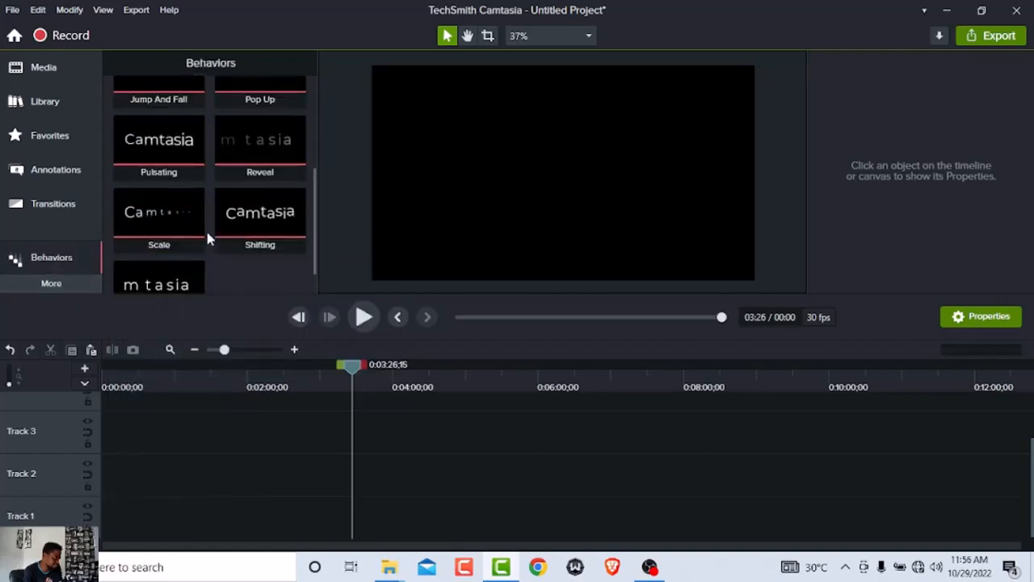
scroll(207, 231, "up", 2)
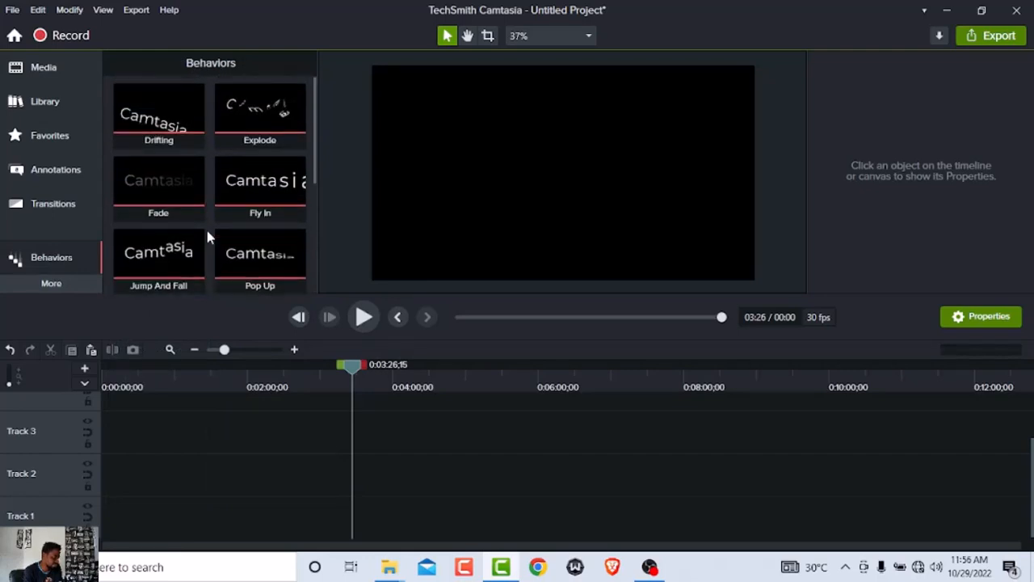
scroll(225, 214, "down", 6)
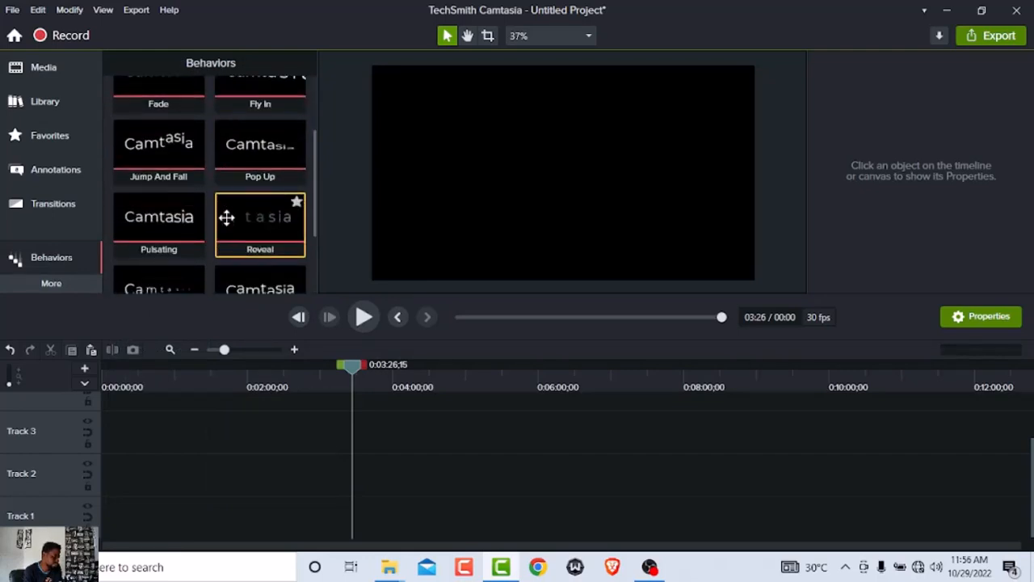
scroll(224, 217, "down", 1)
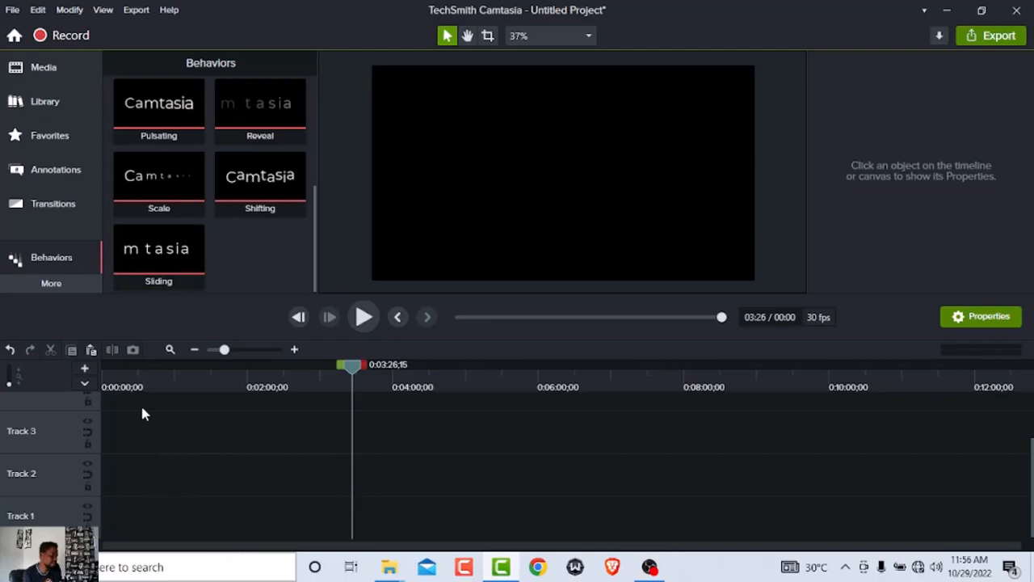
Step: Add another empty track to the timeline
scroll(144, 450, "up", 1)
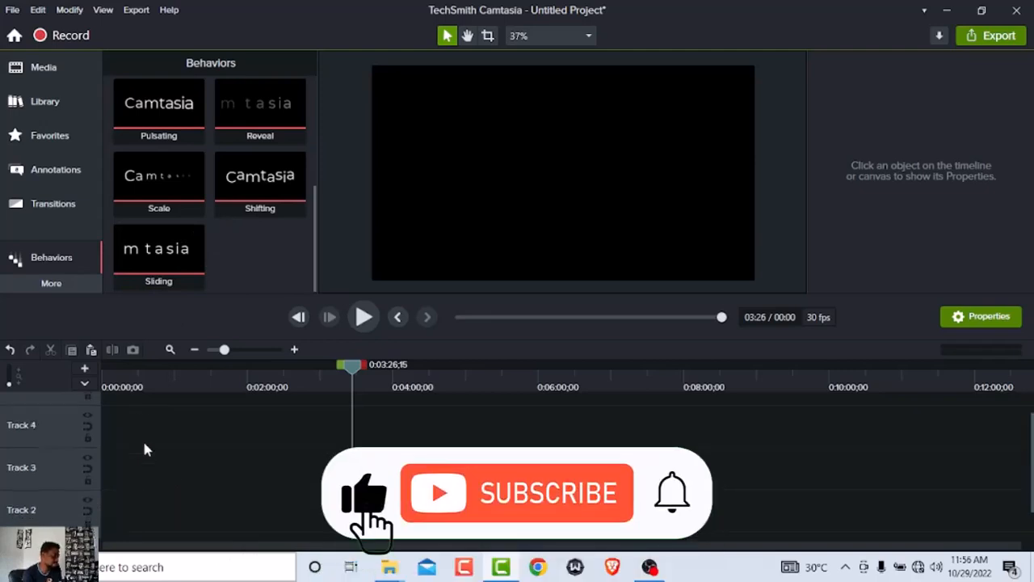
scroll(144, 449, "down", 1)
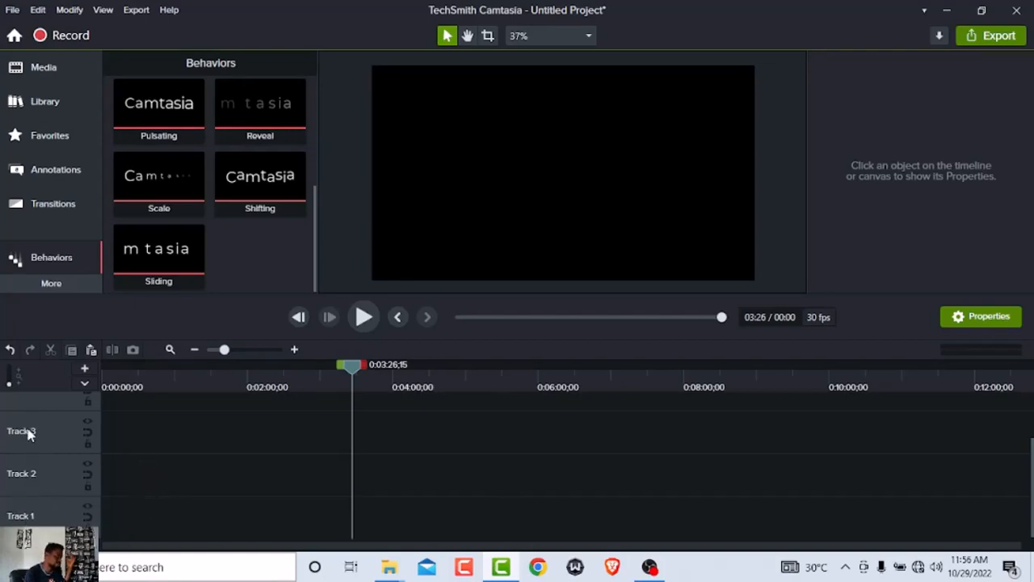
scroll(28, 434, "up", 1)
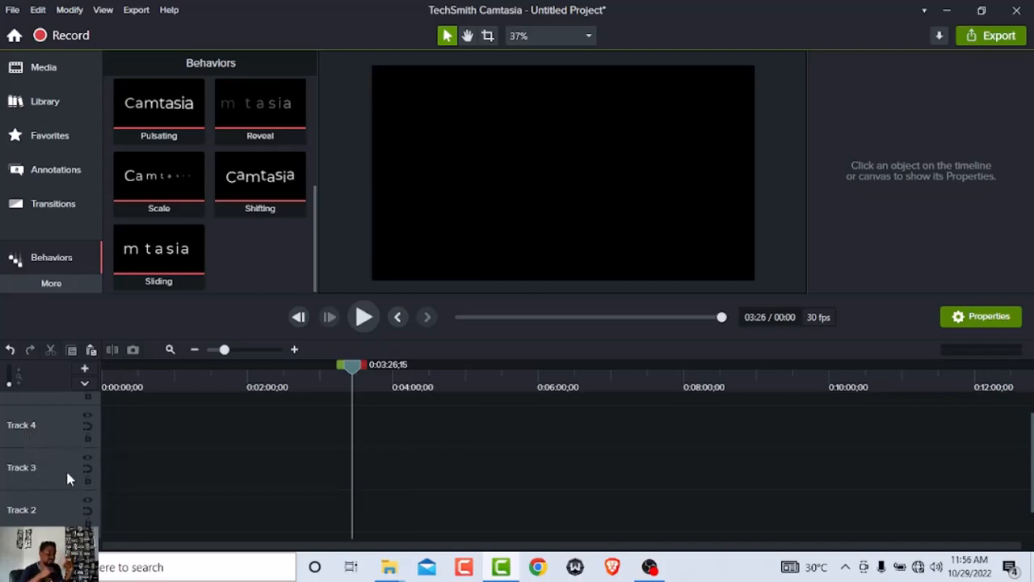
scroll(81, 483, "down", 1)
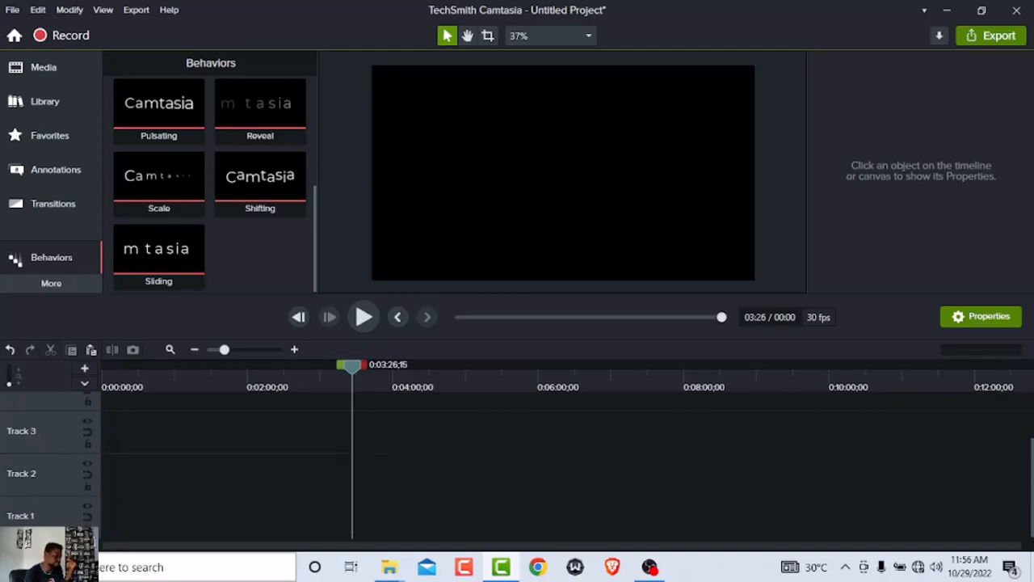
scroll(41, 494, "up", 2)
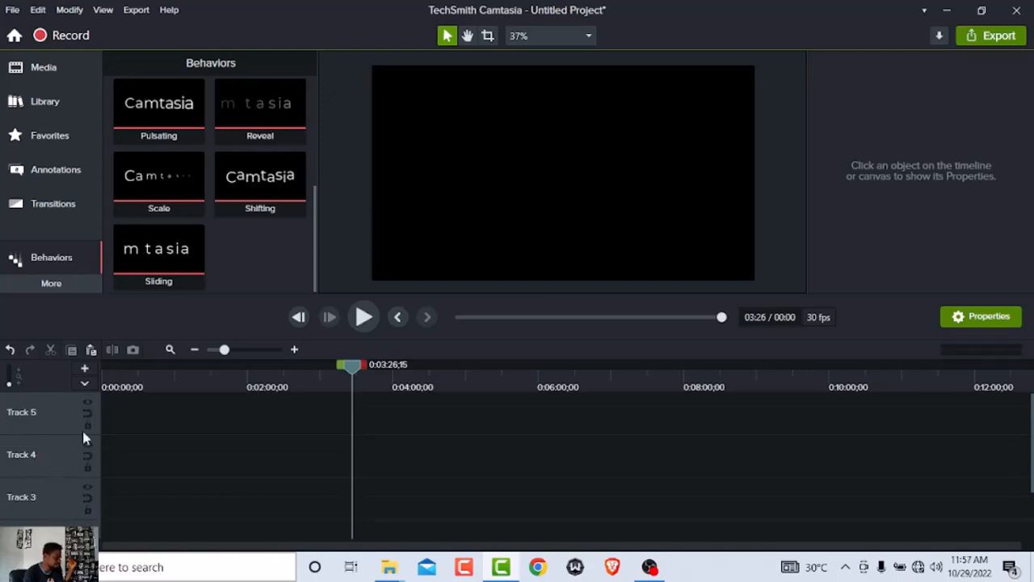
left_click(84, 372)
scroll(127, 501, "down", 3)
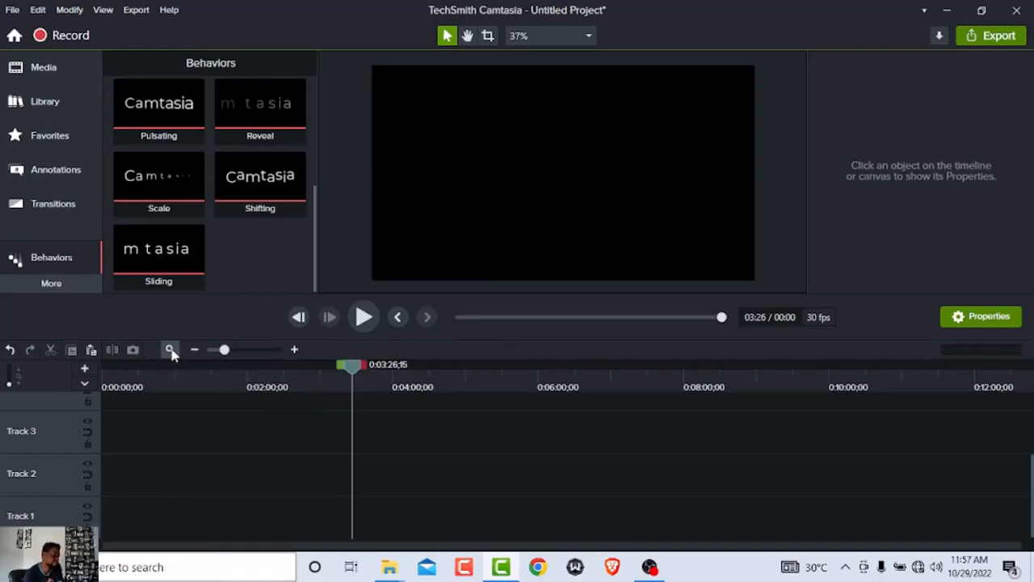
left_click_drag(251, 350, 225, 350)
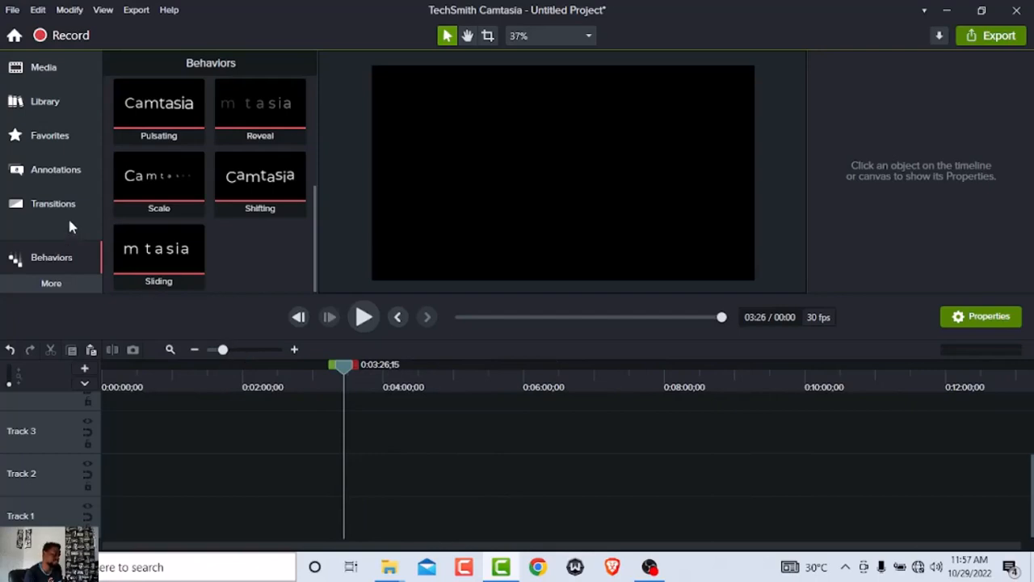
Step: Import all four video and audio files from the How to Use Camtasia folder in Documents into the Media Bin
left_click(40, 71)
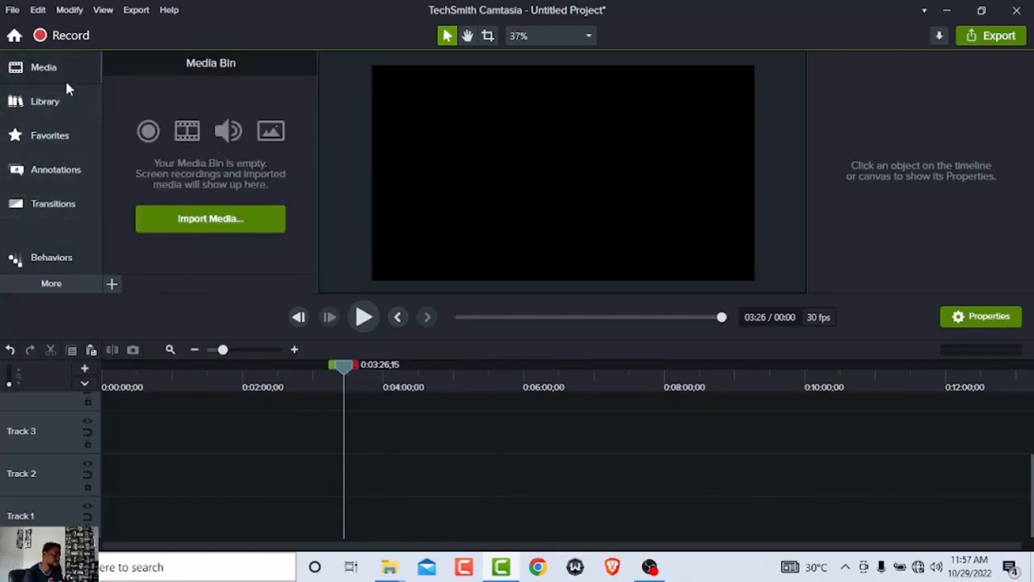
left_click(206, 227)
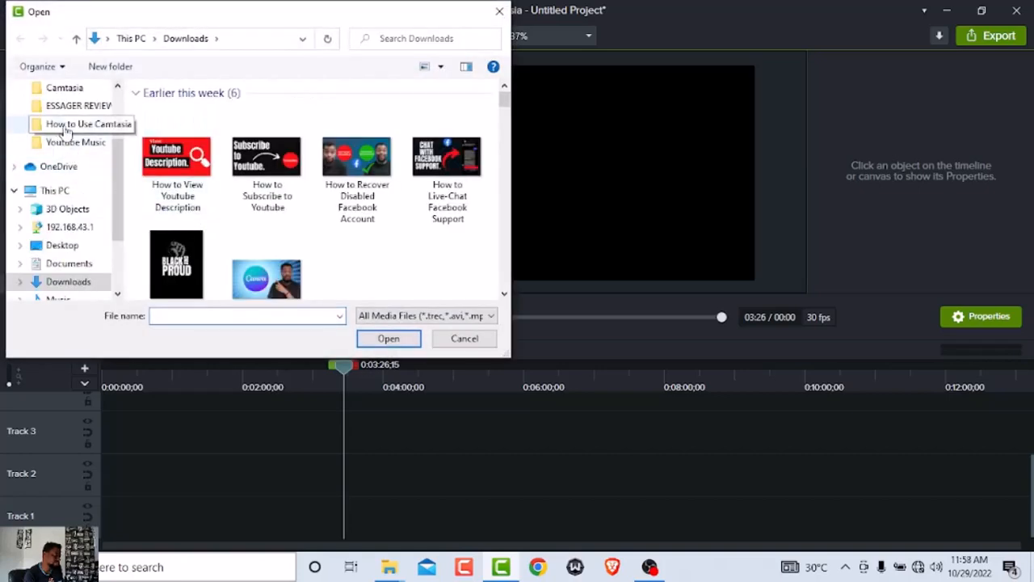
scroll(67, 129, "up", 2)
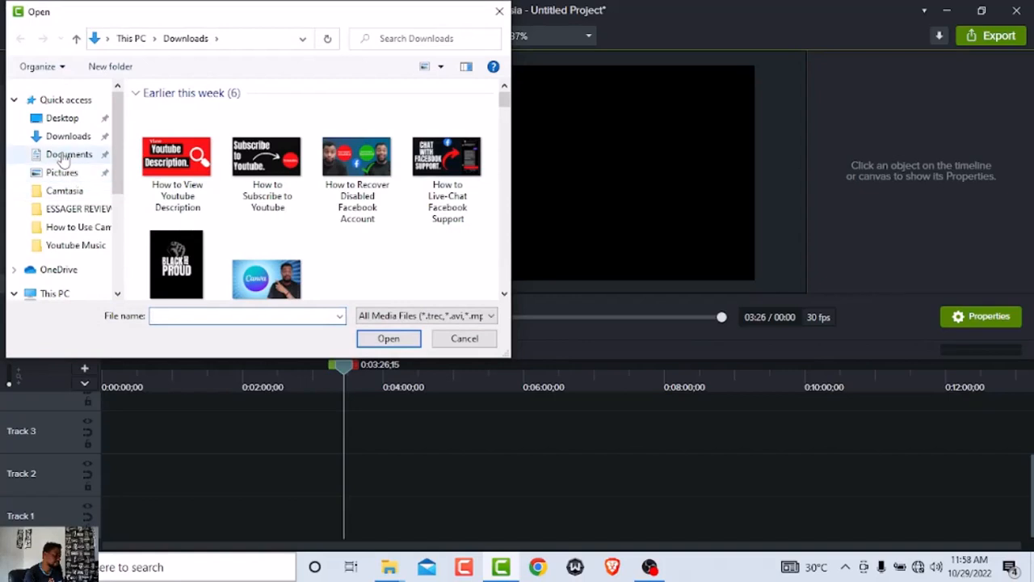
left_click(65, 156)
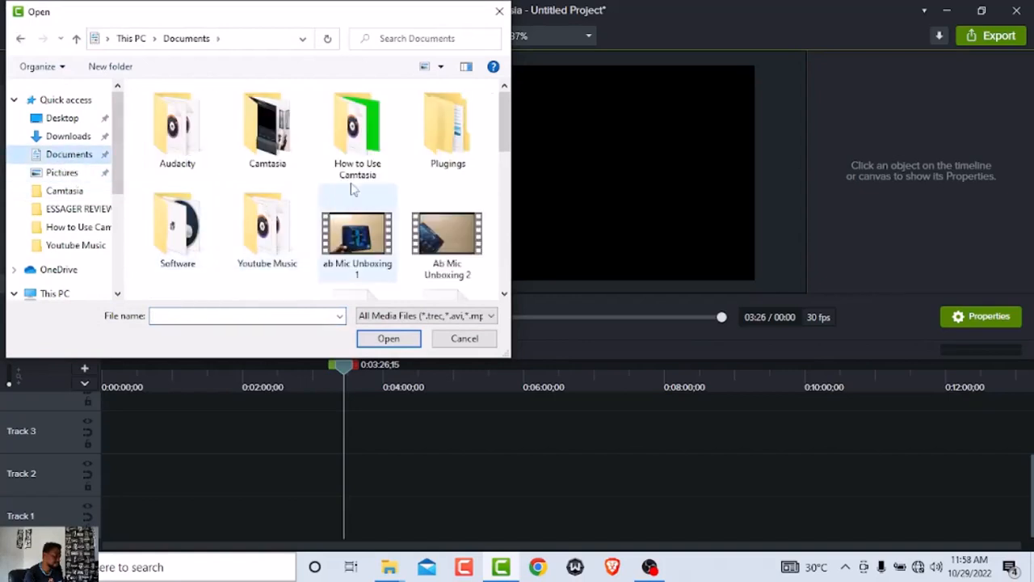
double_click(348, 157)
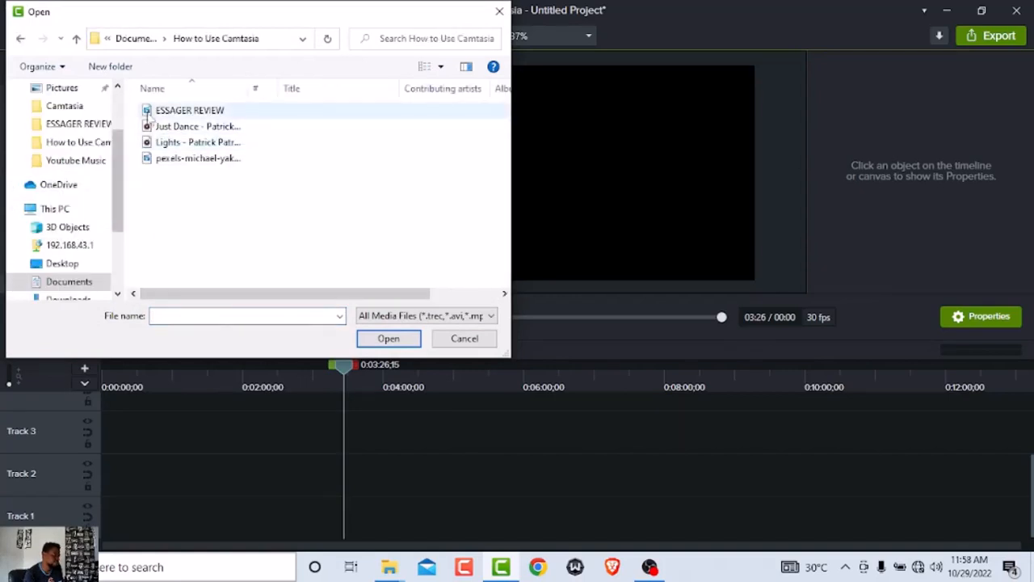
left_click_drag(137, 105, 279, 183)
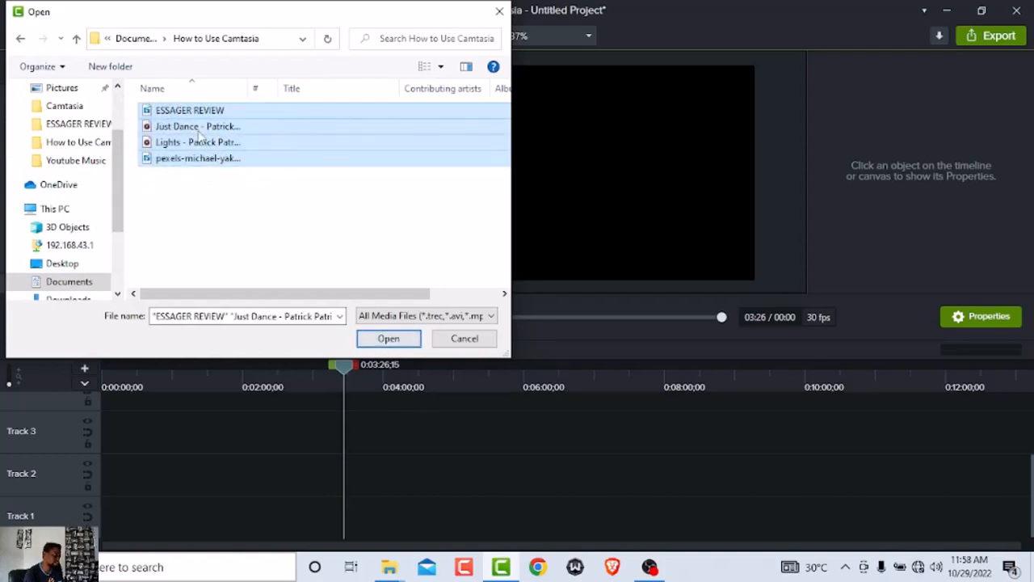
left_click_drag(200, 137, 270, 203)
left_click(388, 338)
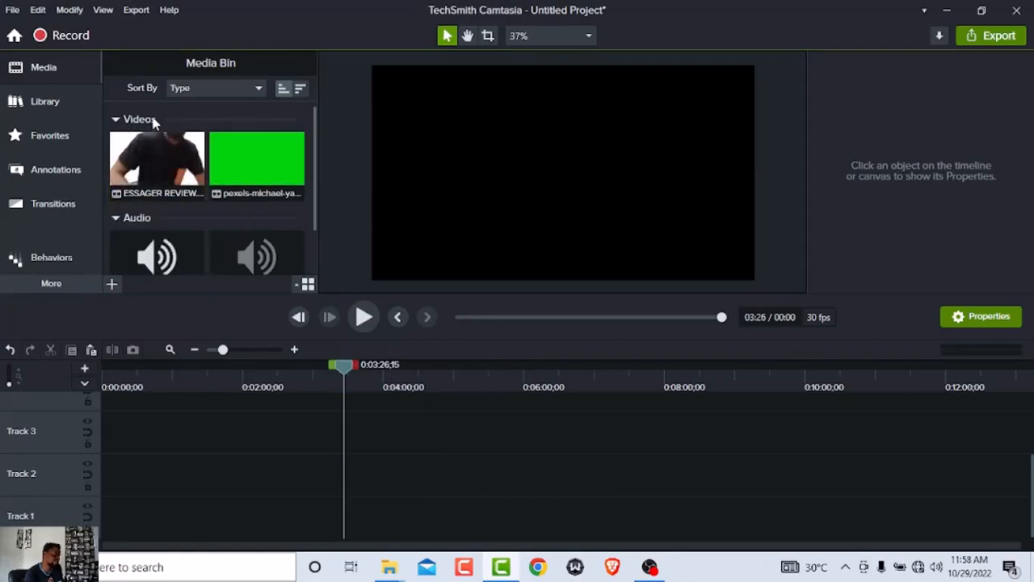
Step: Import the How to Use Canva image from the Downloads folder into the Media Bin
scroll(143, 231, "down", 1)
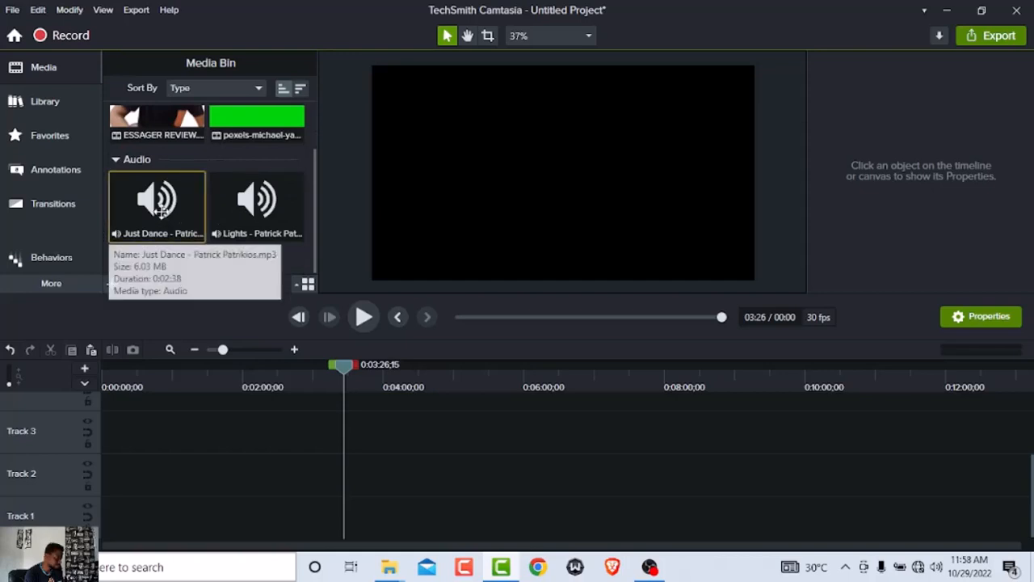
scroll(165, 217, "up", 1)
scroll(159, 212, "down", 1)
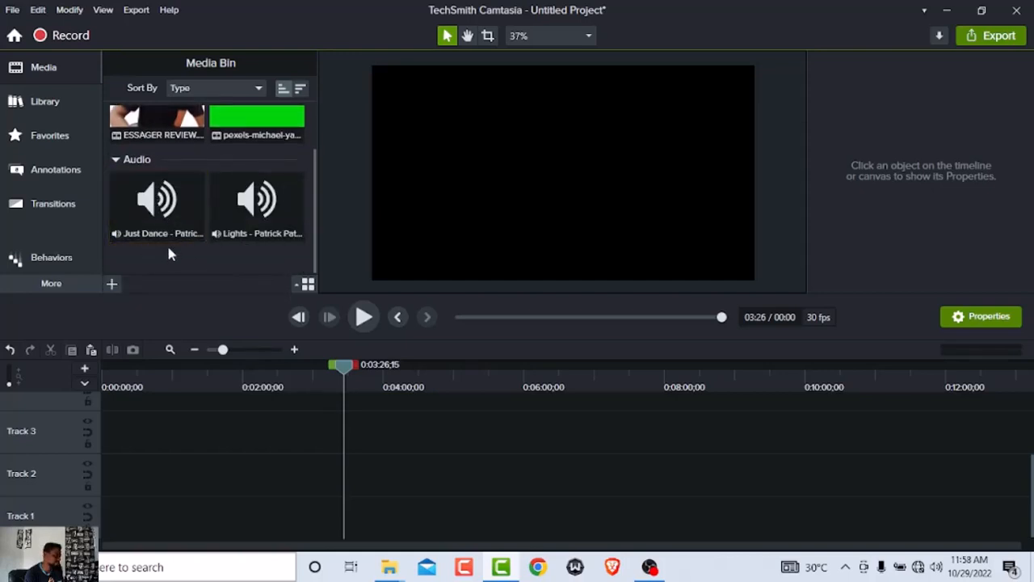
scroll(169, 254, "up", 1)
scroll(235, 210, "down", 1)
left_click(112, 285)
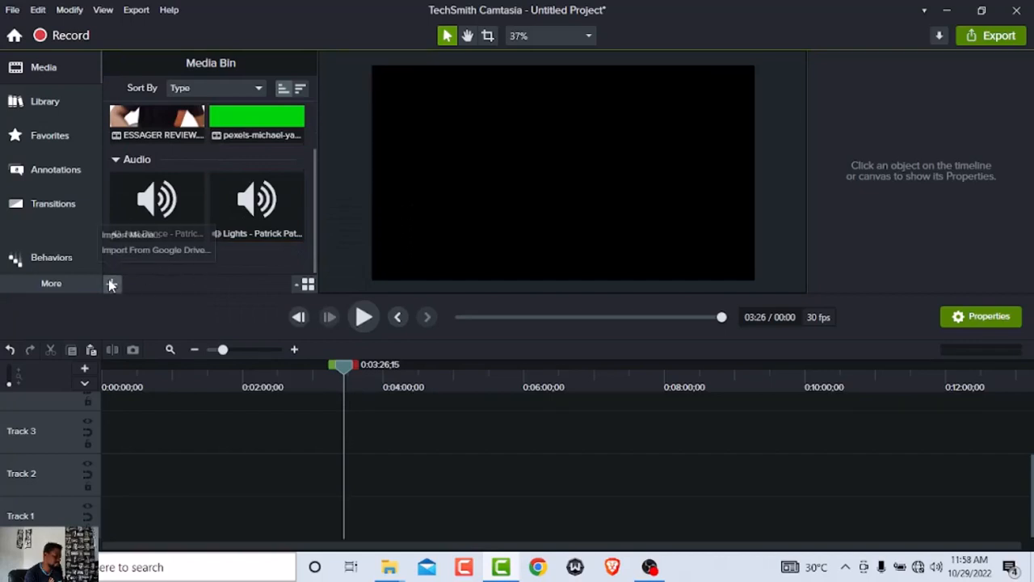
left_click(121, 233)
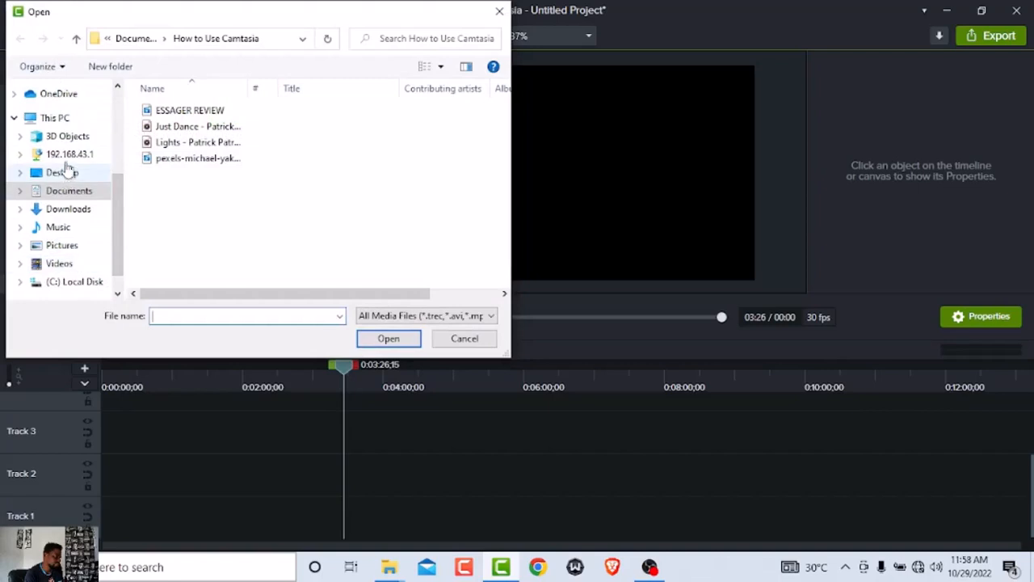
scroll(71, 144, "up", 1)
scroll(72, 144, "down", 1)
scroll(68, 131, "up", 6)
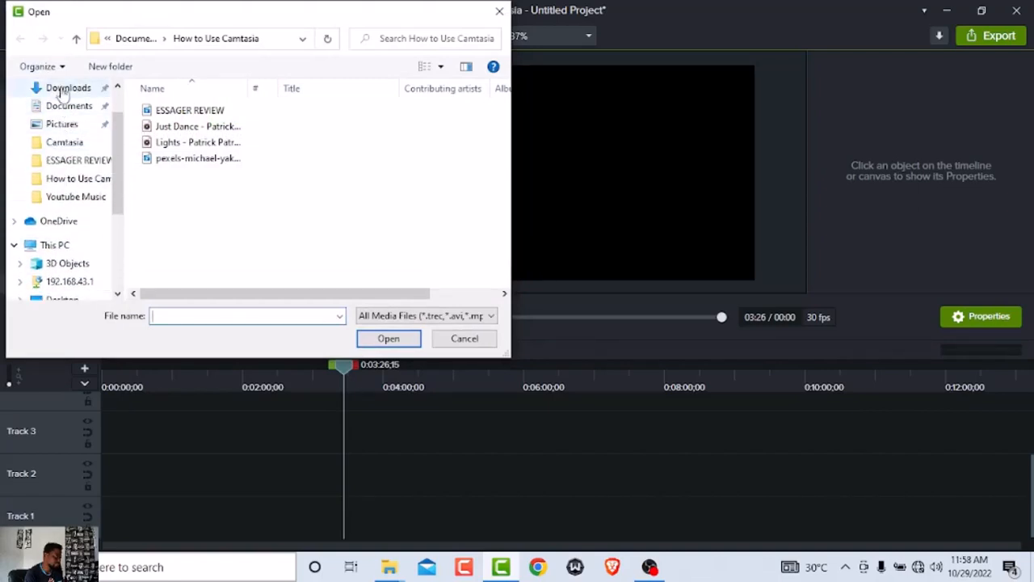
left_click(65, 89)
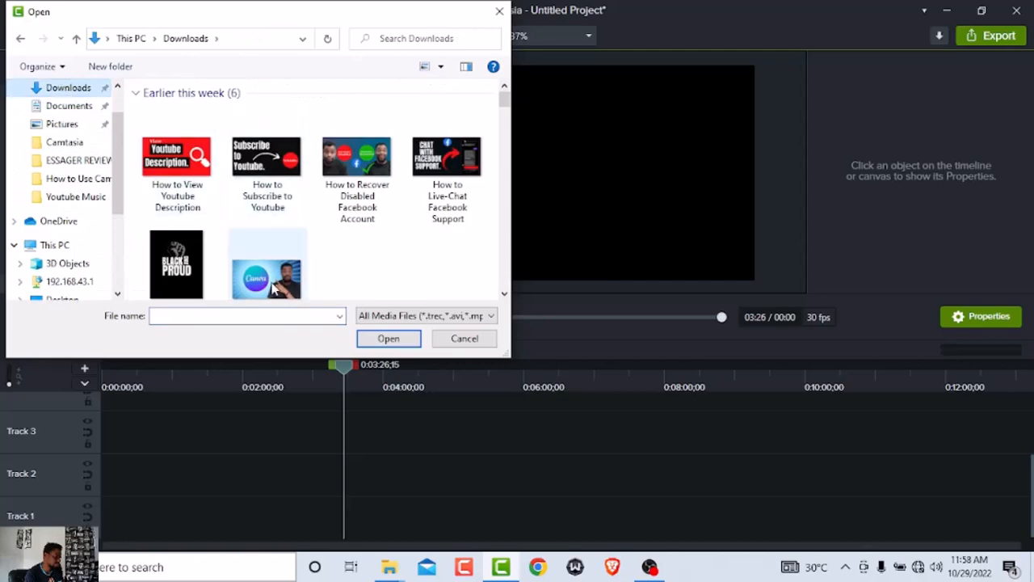
left_click(273, 287)
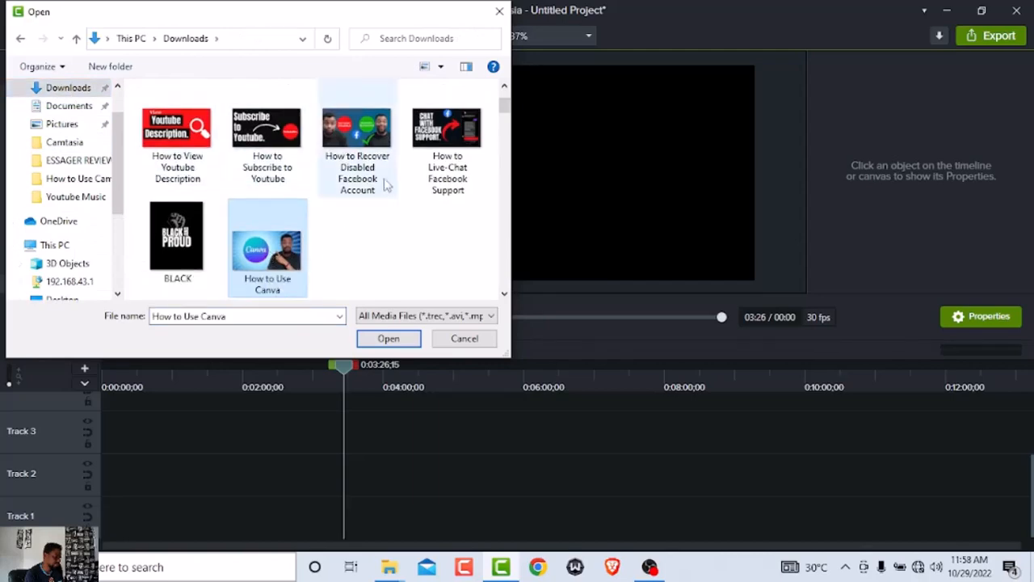
left_click(388, 339)
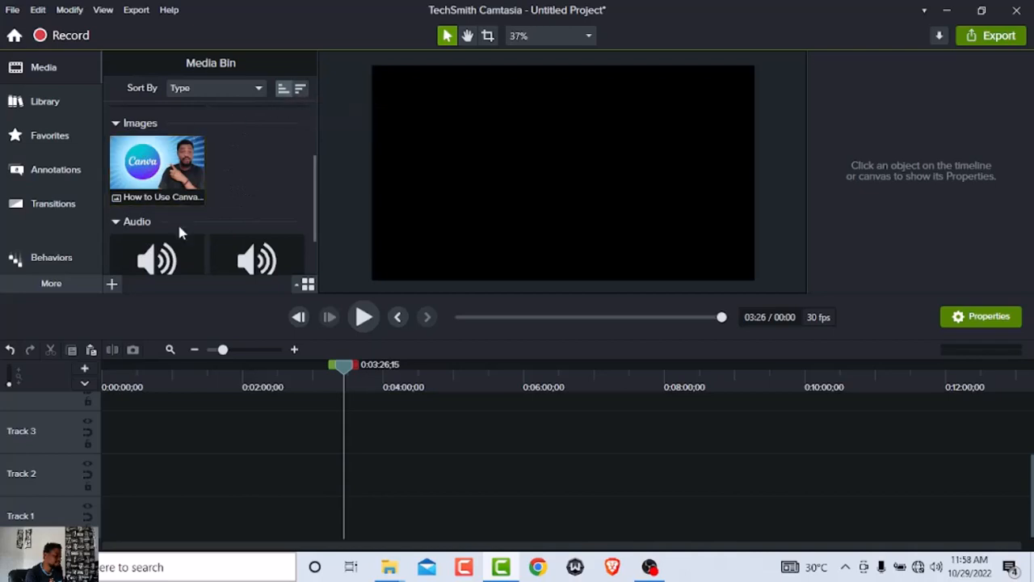
Step: Examine the Media Bin's sorting options and look through the imported videos, image and audio files
left_click(223, 88)
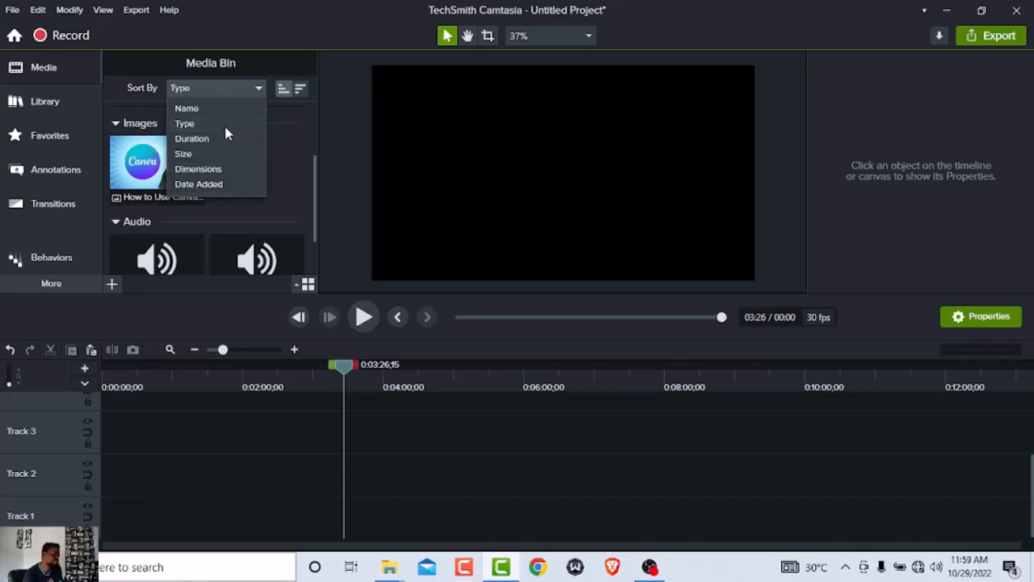
left_click(142, 58)
scroll(289, 203, "down", 2)
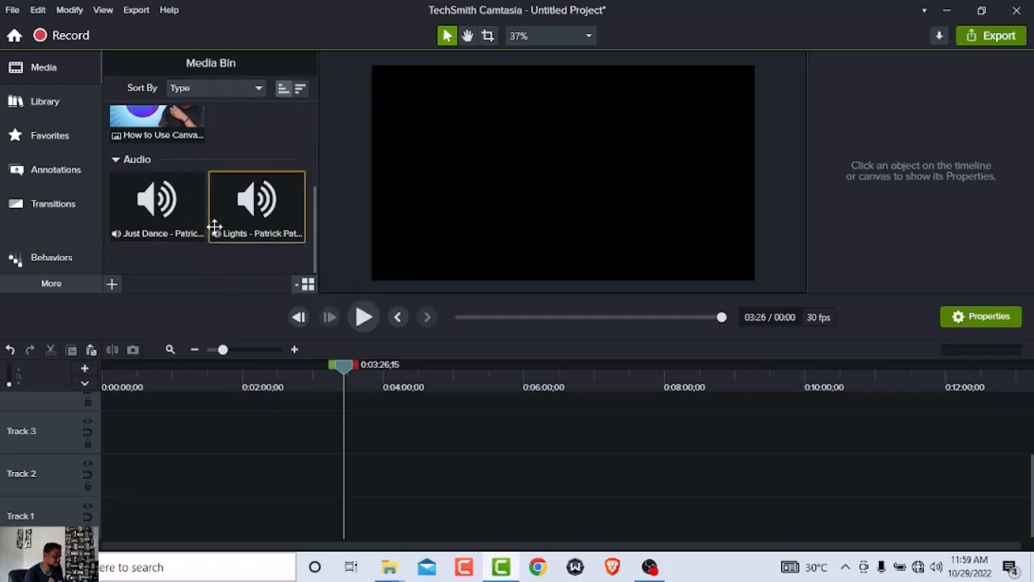
scroll(214, 226, "up", 3)
scroll(218, 234, "down", 2)
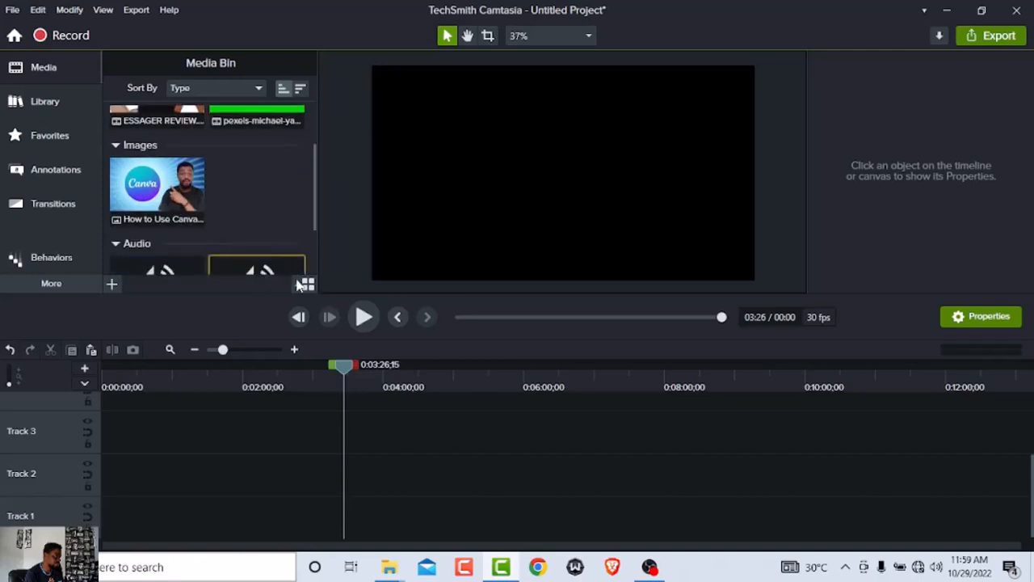
Step: Try the small, medium and largest thumbnail sizes for the items in the Media Bin
left_click(308, 285)
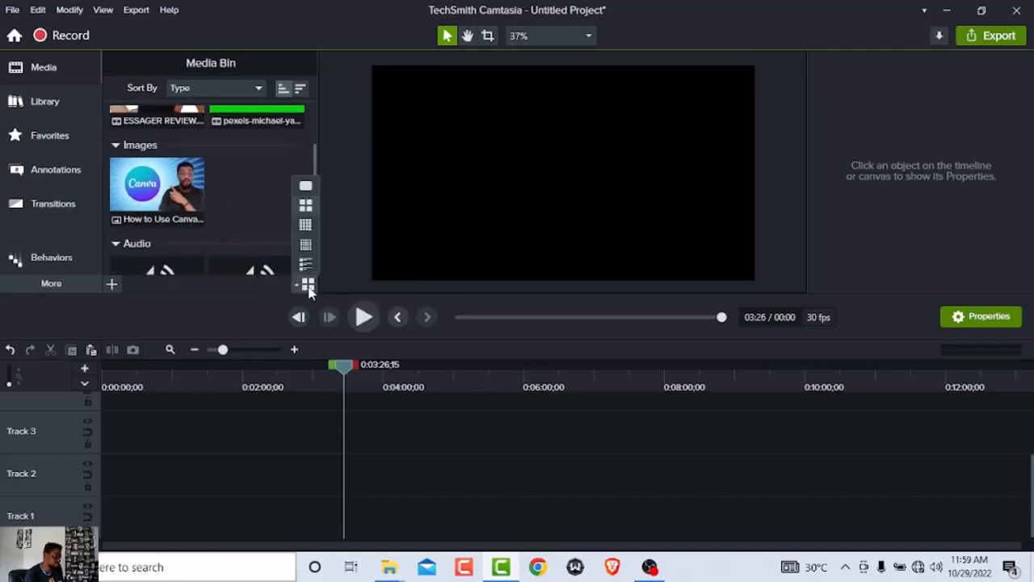
left_click(307, 225)
scroll(257, 218, "up", 1)
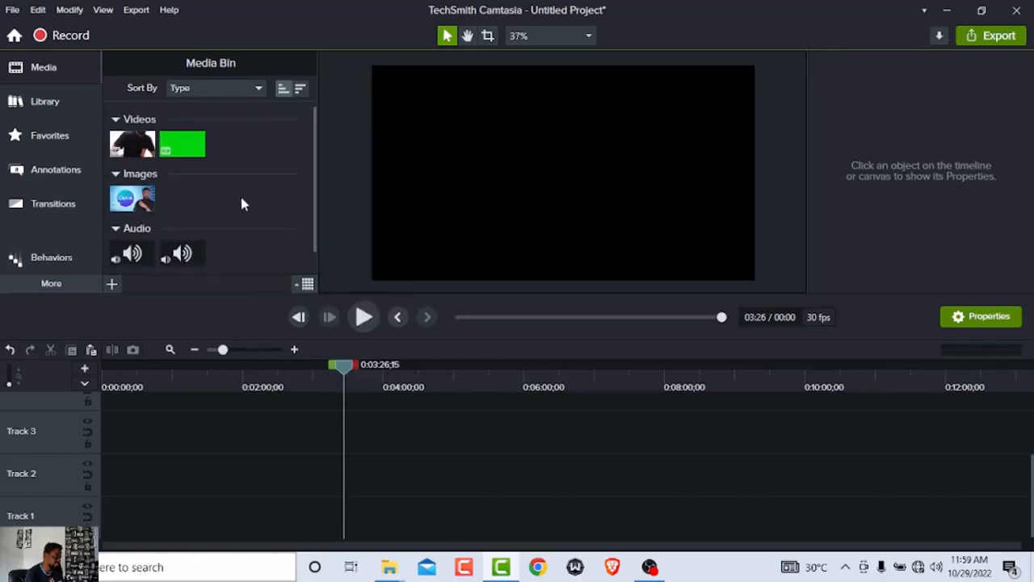
scroll(242, 206, "down", 1)
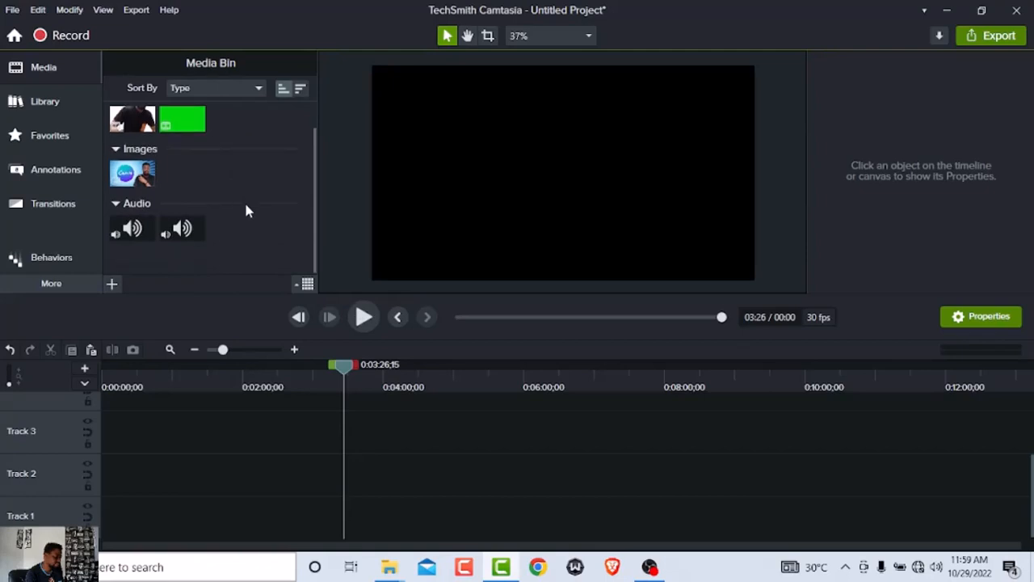
left_click(307, 284)
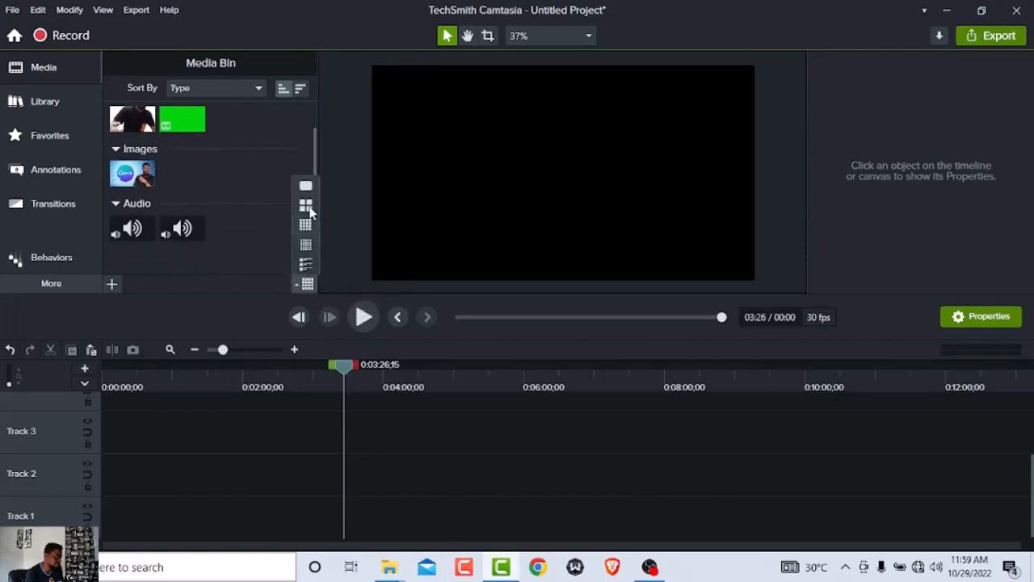
left_click(306, 208)
left_click(315, 288)
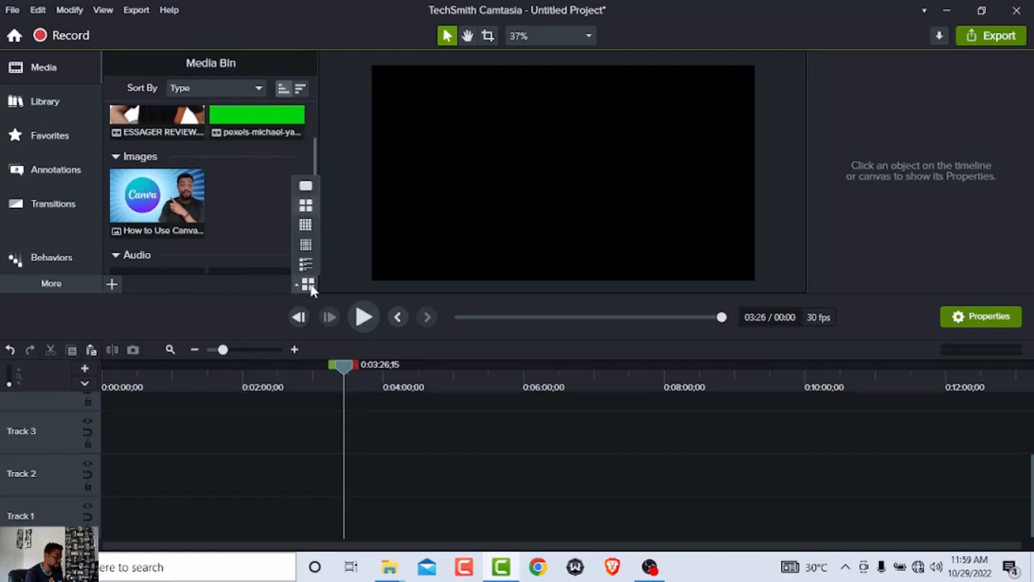
left_click(304, 189)
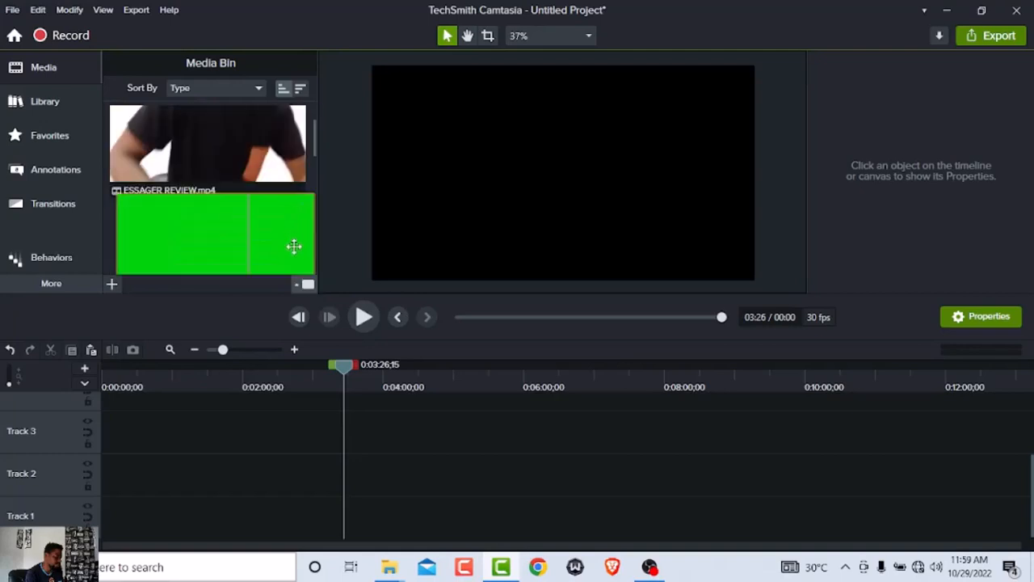
Step: Show the Media Bin items as a grid of small thumbnails without names and look through them
left_click(307, 286)
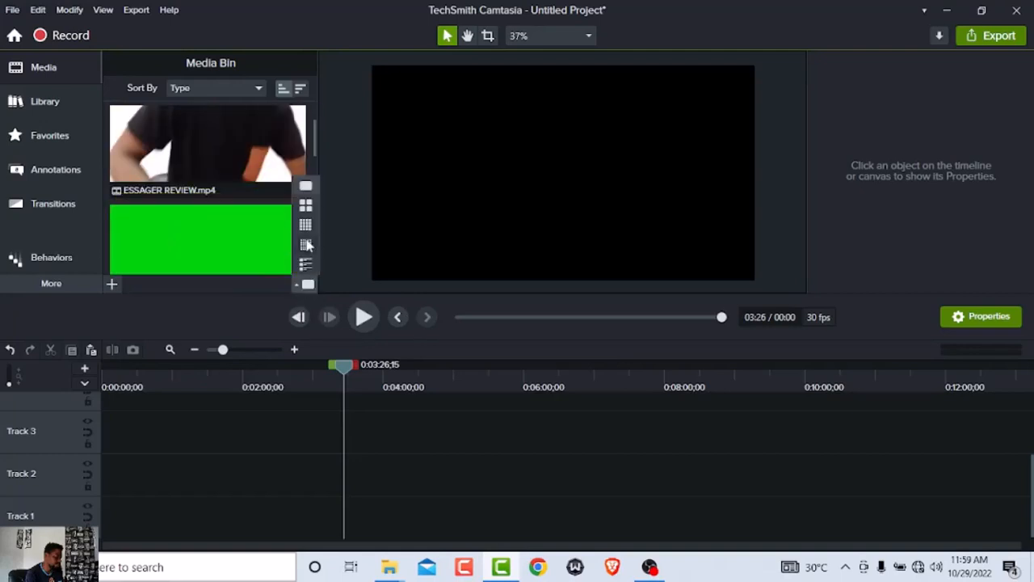
left_click(306, 226)
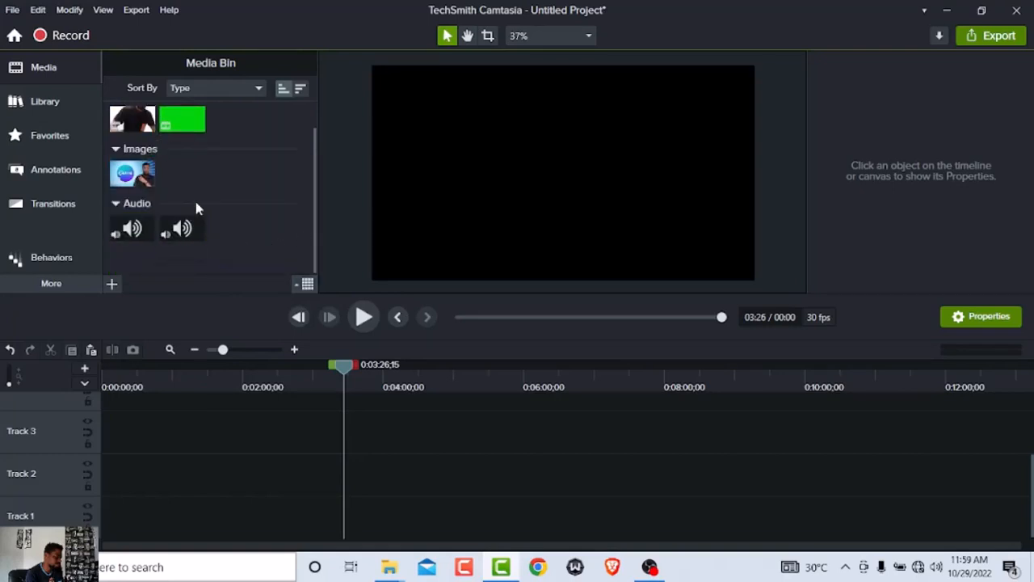
scroll(196, 209, "up", 1)
scroll(203, 194, "down", 1)
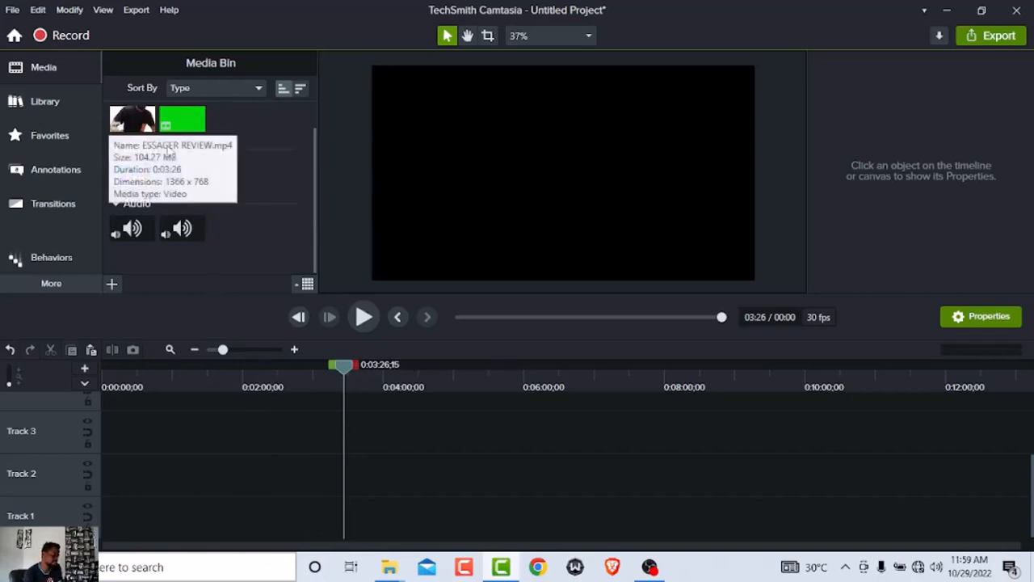
Step: Place the ESSAGER REVIEW video at the start of Track 1 and the How to Use Canva image directly after it
scroll(231, 193, "up", 1)
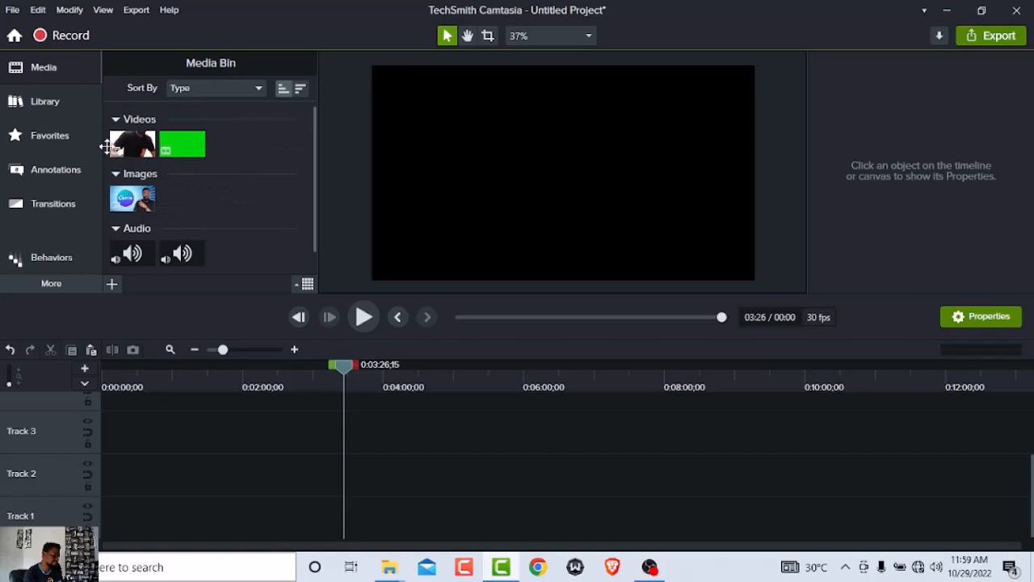
left_click_drag(113, 150, 105, 522)
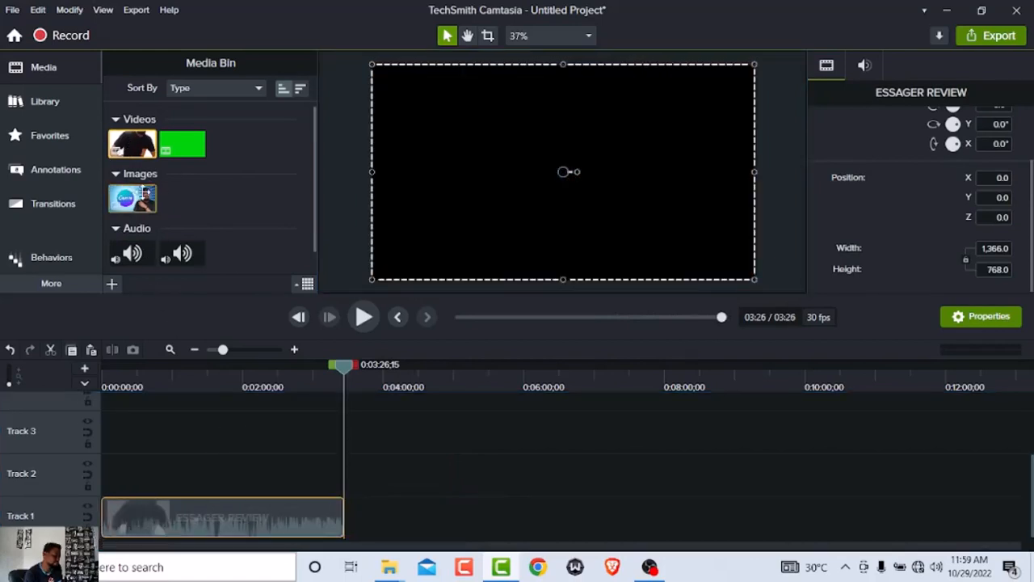
left_click_drag(134, 198, 377, 525)
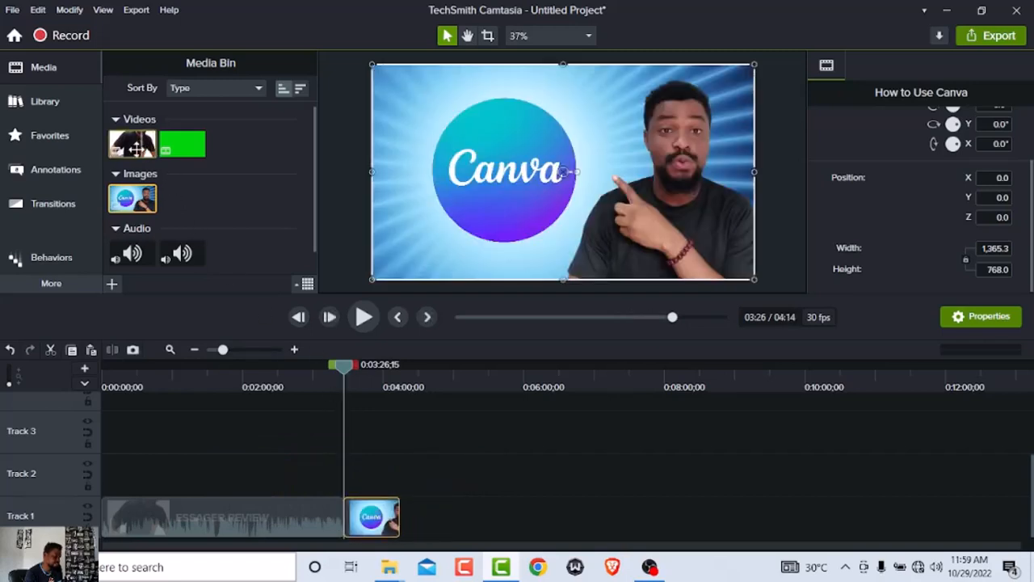
Step: Add the Just Dance audio to Track 3 and move the How to Use Canva image up to Track 2, slightly further along
scroll(215, 224, "down", 1)
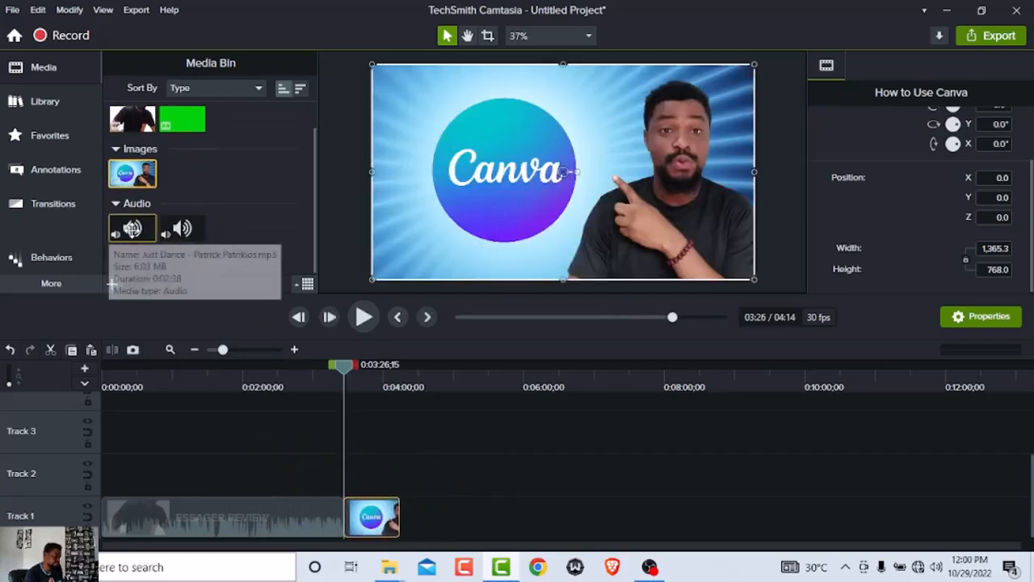
left_click_drag(144, 227, 288, 431)
left_click_drag(363, 522, 391, 480)
Step: Move the playhead to 0:00:53;13 and separate the audio and video of the ESSAGER REVIEW clip on Track 1
left_click_drag(344, 365, 164, 452)
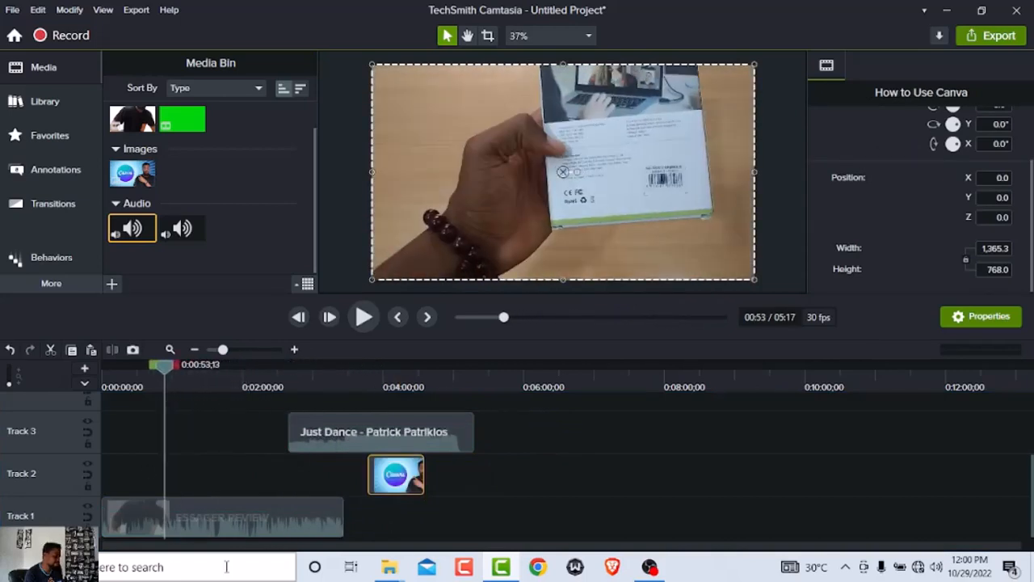
left_click(136, 527)
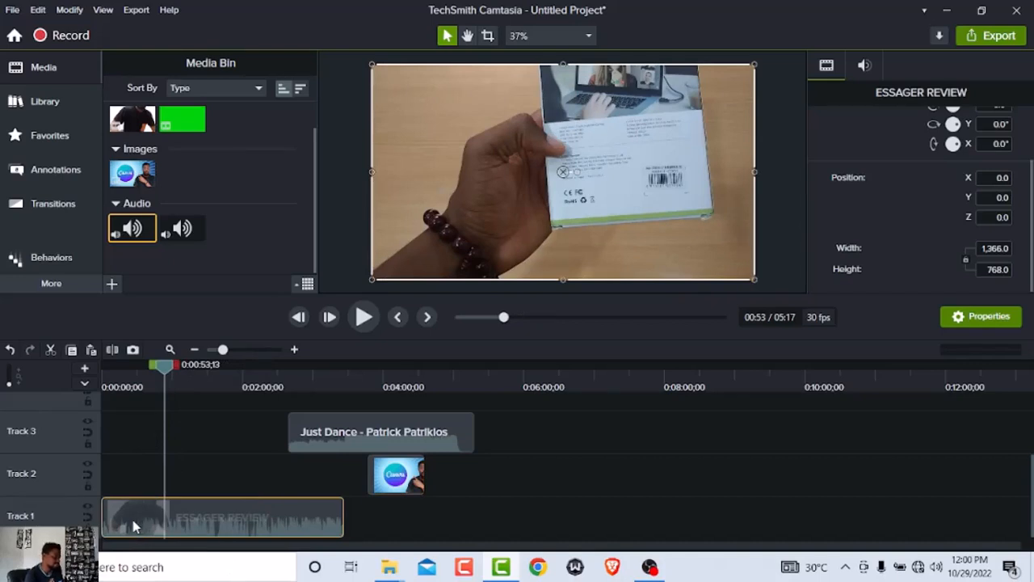
right_click(133, 527)
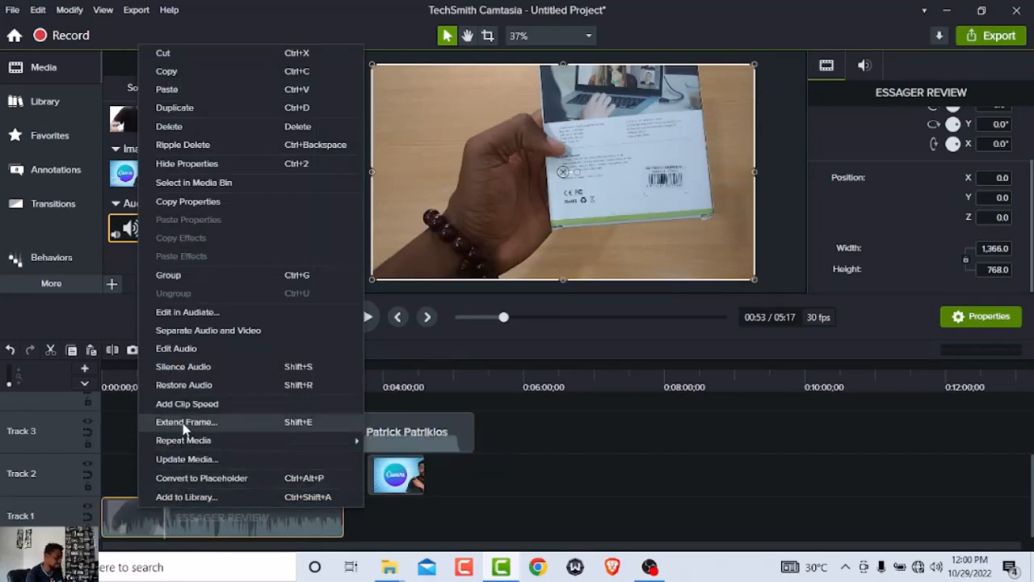
mouse_move(185, 444)
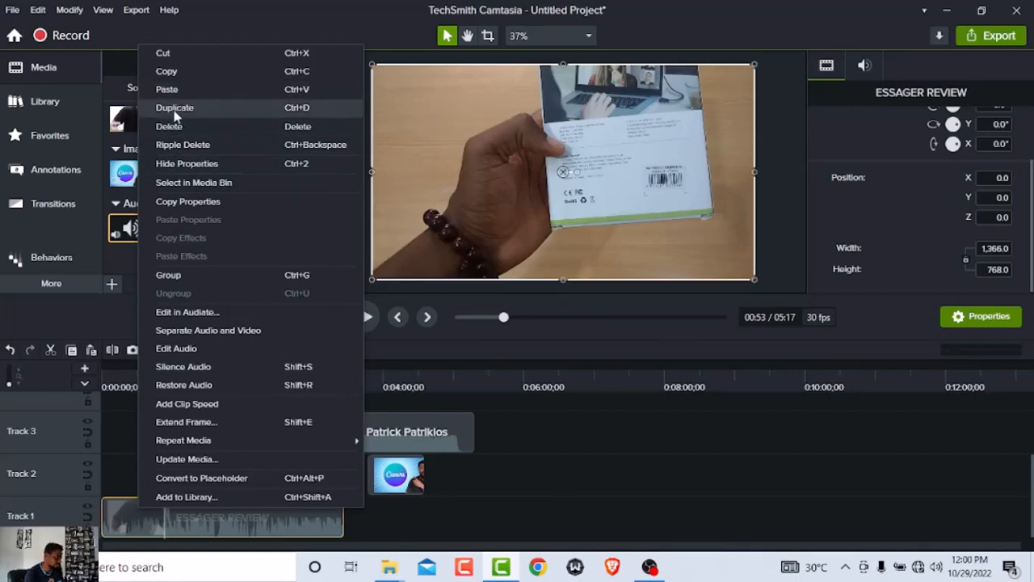
left_click(194, 333)
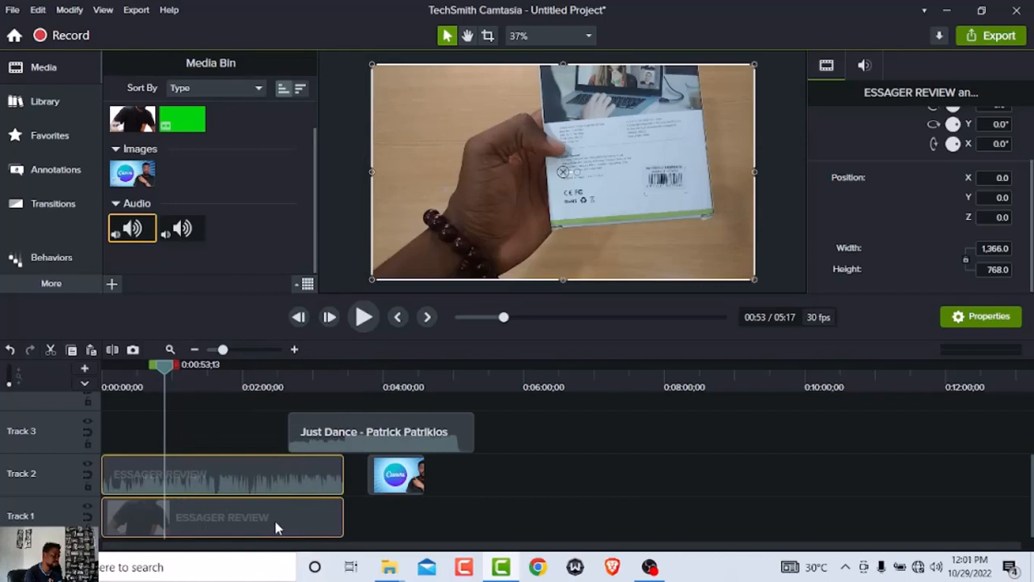
Step: Shorten the separated ESSAGER REVIEW audio and video together, and trim the video alone further to a duration of about 2:39
left_click_drag(275, 528, 321, 540)
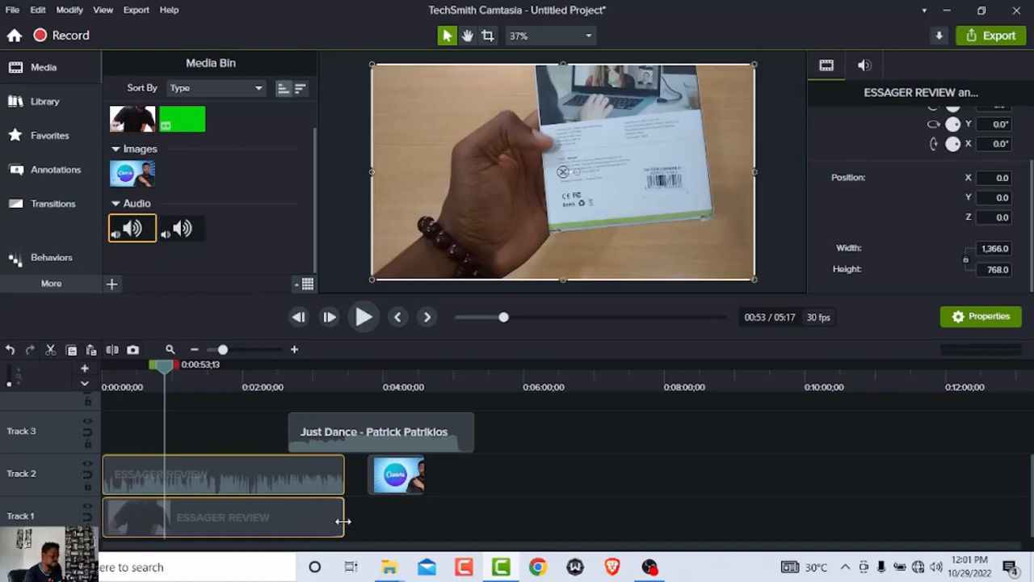
left_click_drag(343, 521, 320, 530)
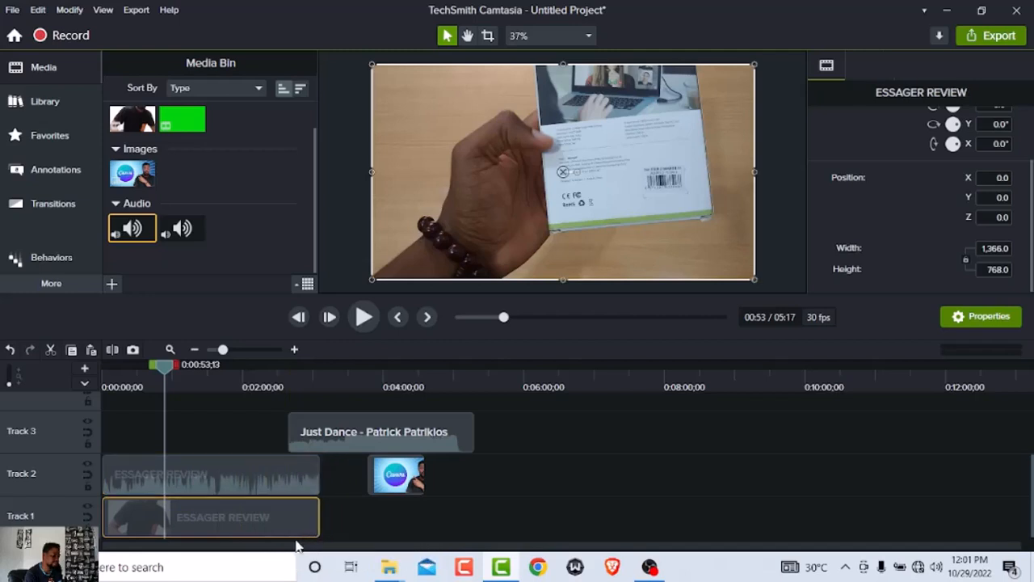
left_click(219, 481)
left_click(219, 526)
left_click_drag(320, 525, 287, 530)
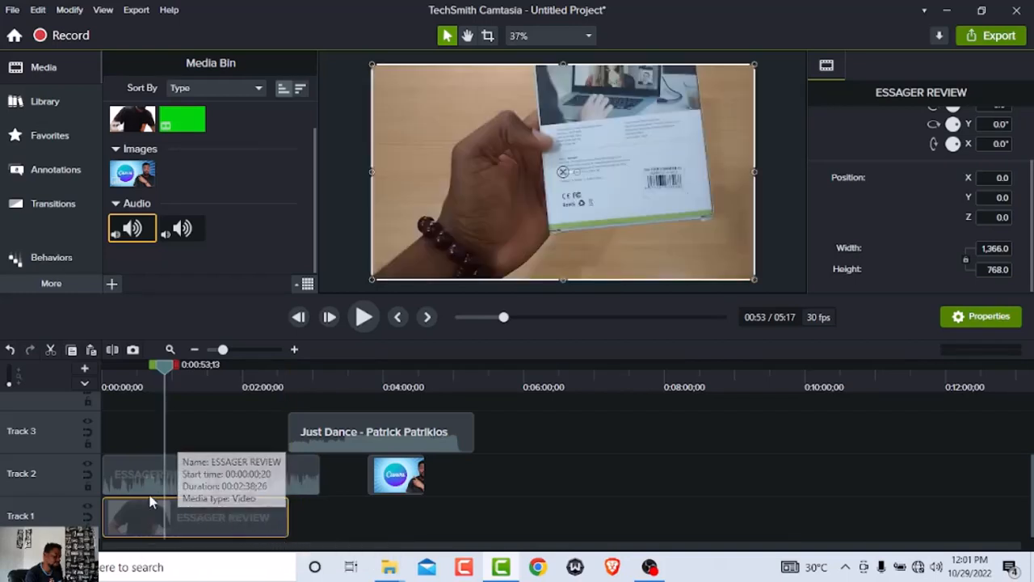
Step: Split the ESSAGER REVIEW video at the playhead and trim the end of its second part to leave about 25 seconds
left_click(111, 349)
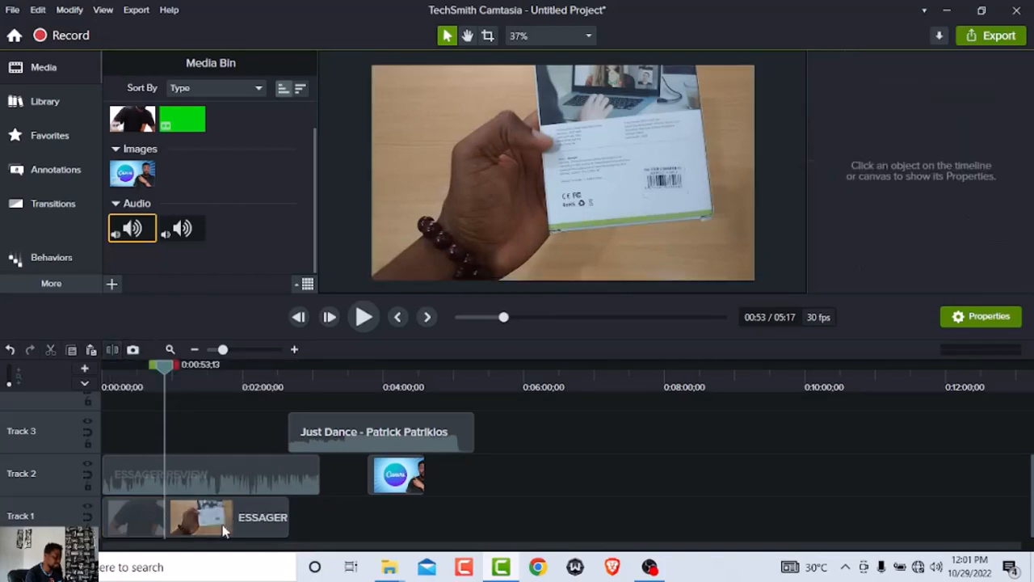
left_click_drag(202, 529, 176, 526)
left_click_drag(287, 526, 194, 526)
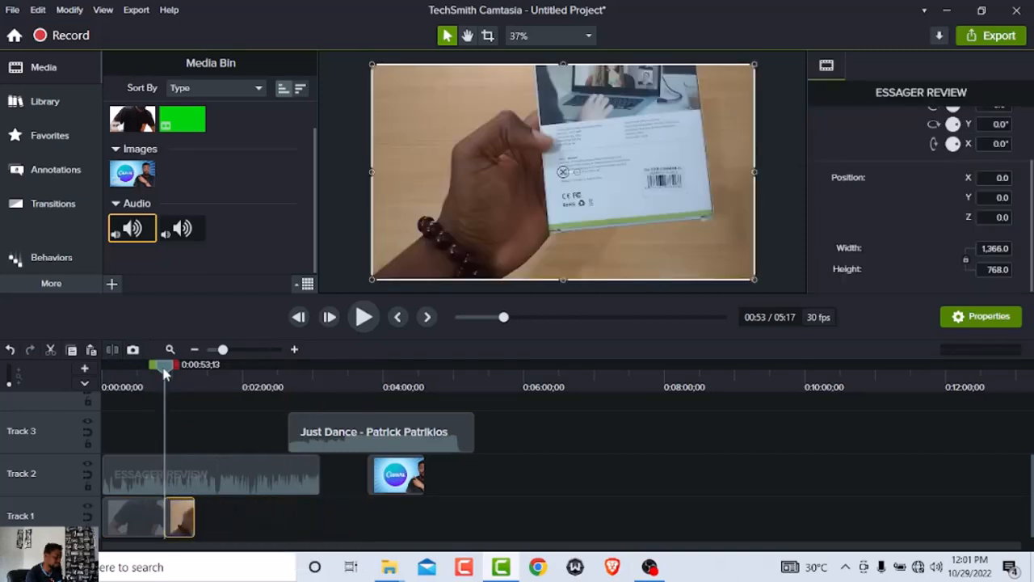
Step: Return the playhead to the timeline start and review the editing commands available for the ESSAGER REVIEW audio on Track 2
left_click_drag(164, 372, 89, 383)
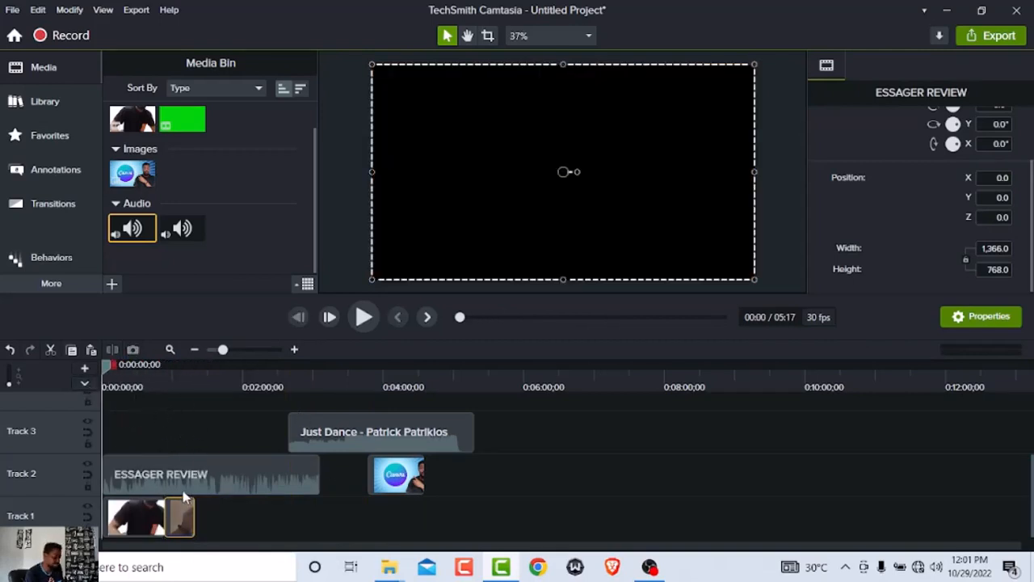
left_click(150, 488)
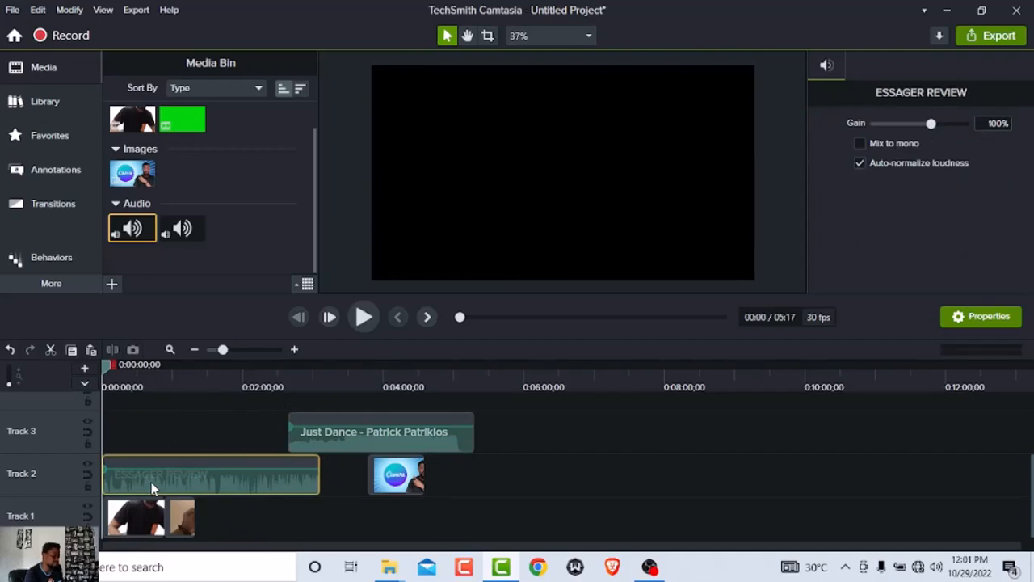
right_click(151, 488)
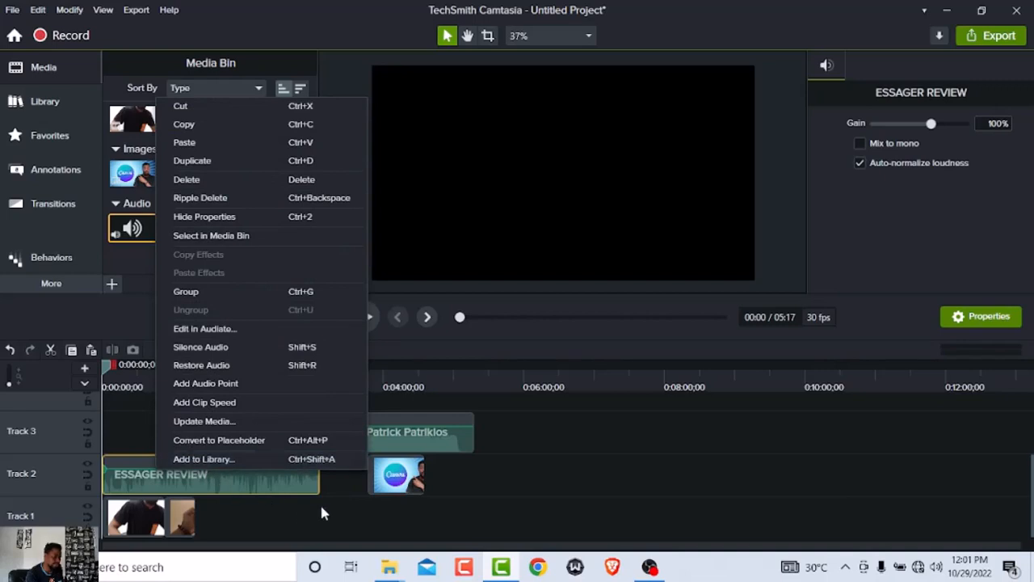
left_click(126, 493)
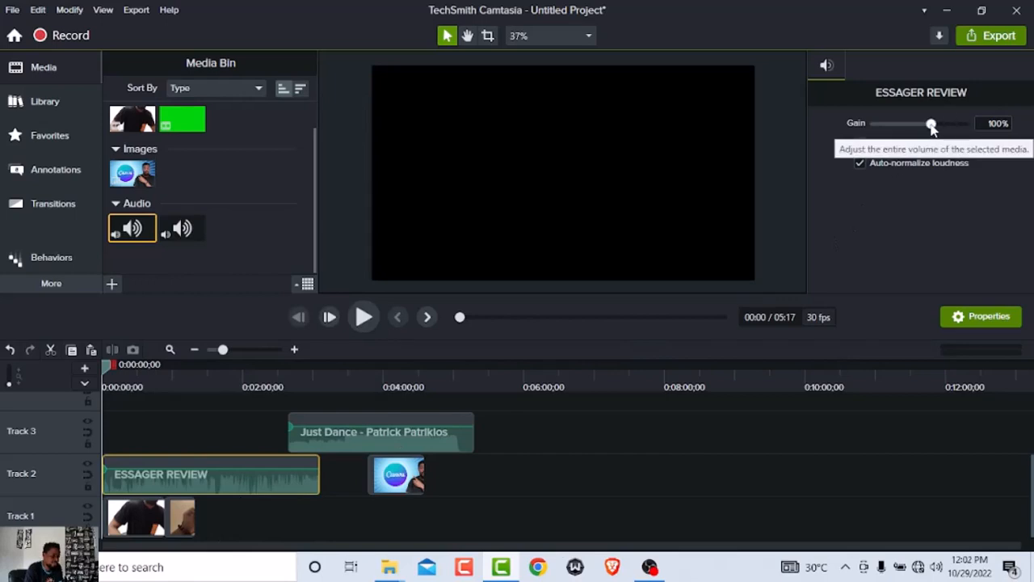
Step: Raise the ESSAGER REVIEW audio's gain to 208% and trim its end to match the video on Track 1
left_click_drag(932, 128, 972, 129)
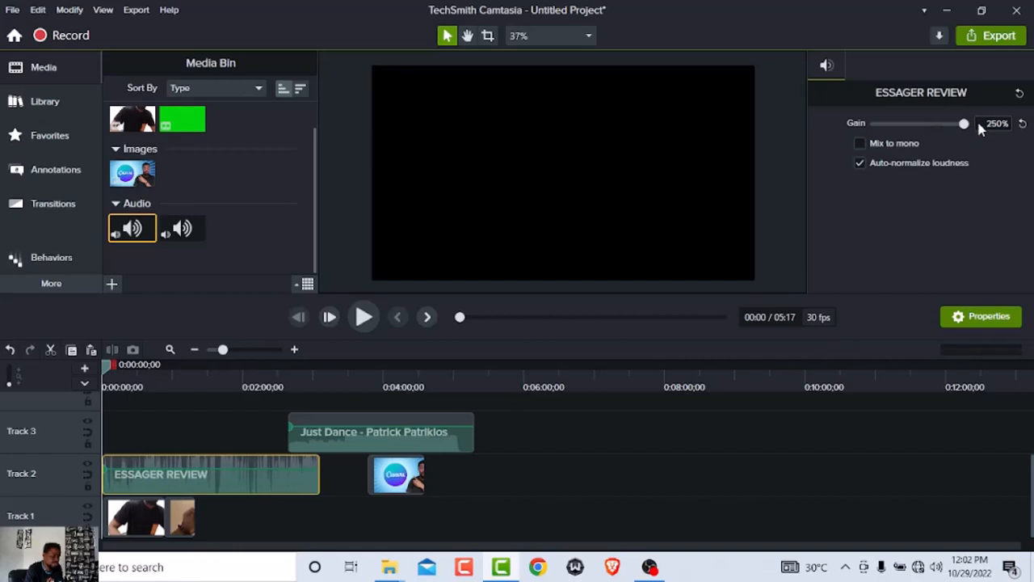
mouse_move(965, 124)
left_mouse_down()
mouse_move(825, 117)
mouse_move(970, 127)
mouse_move(952, 133)
mouse_move(958, 141)
left_mouse_up()
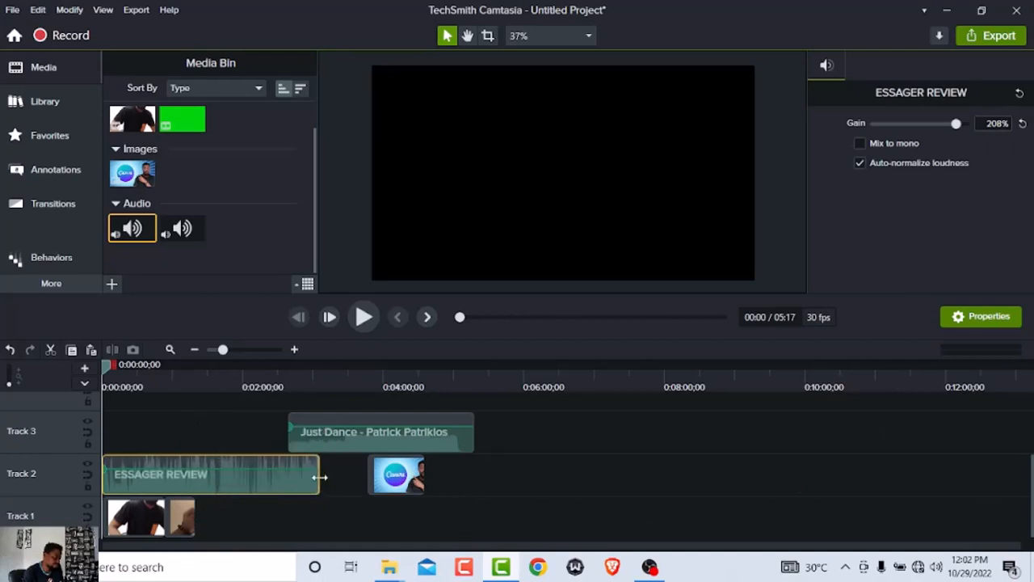
left_click_drag(320, 477, 196, 480)
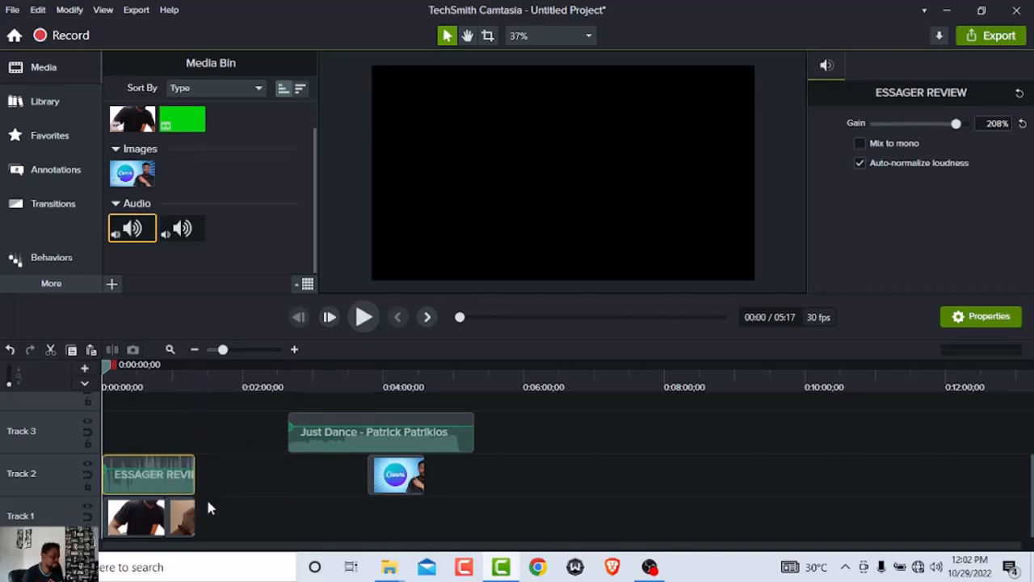
Step: Apply the Noise Removal audio effect to the ESSAGER REVIEW audio, with sensitivity at 0 and amount at 20
left_click(48, 283)
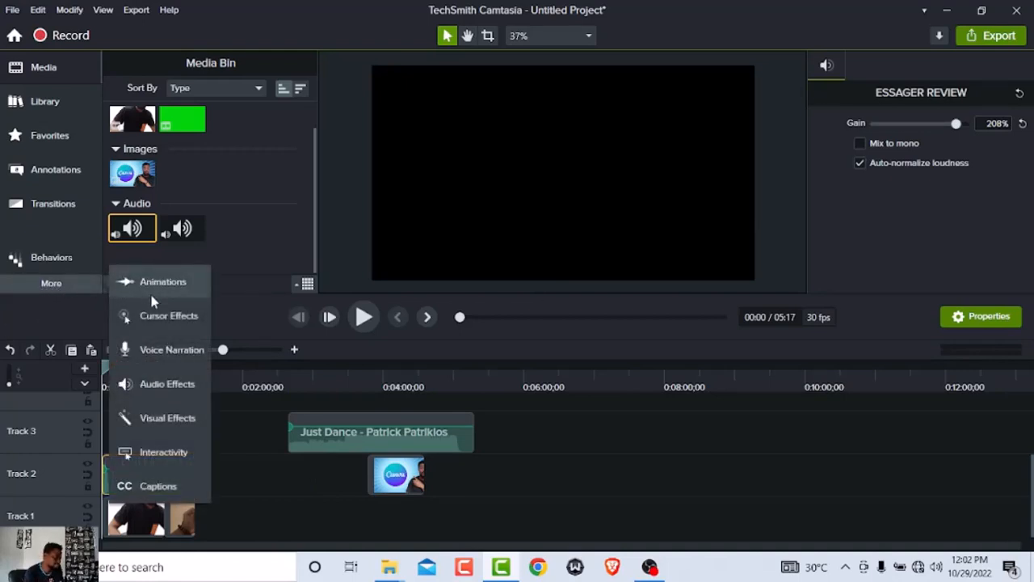
left_click(166, 387)
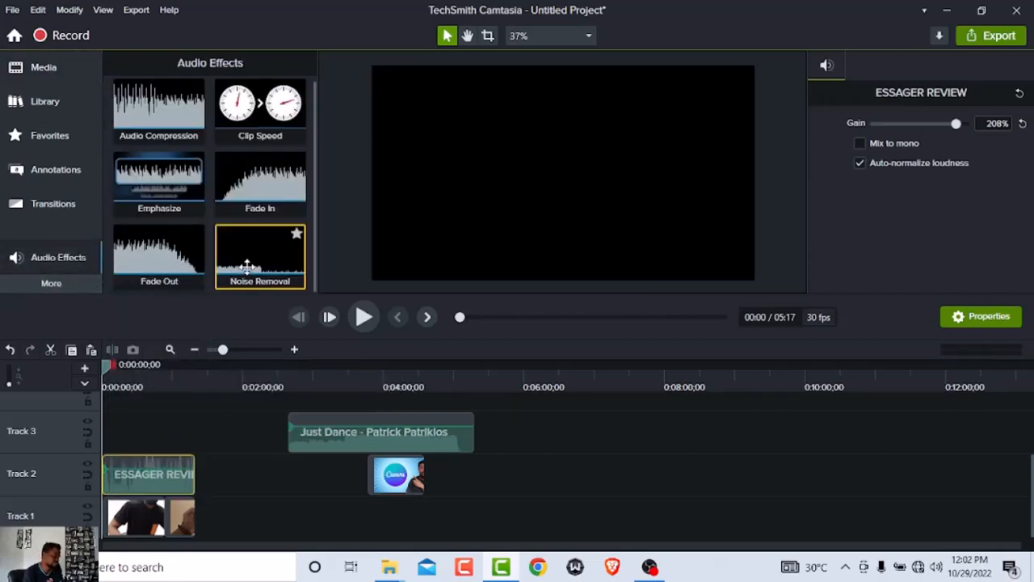
left_click_drag(247, 265, 166, 477)
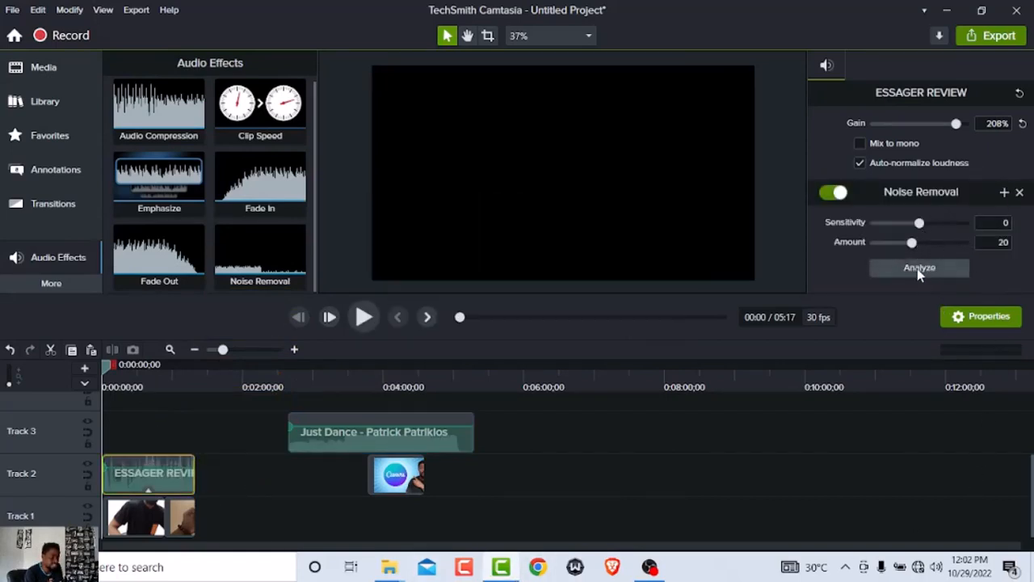
mouse_move(920, 223)
left_mouse_down()
mouse_move(965, 223)
mouse_move(871, 226)
mouse_move(918, 228)
left_mouse_up()
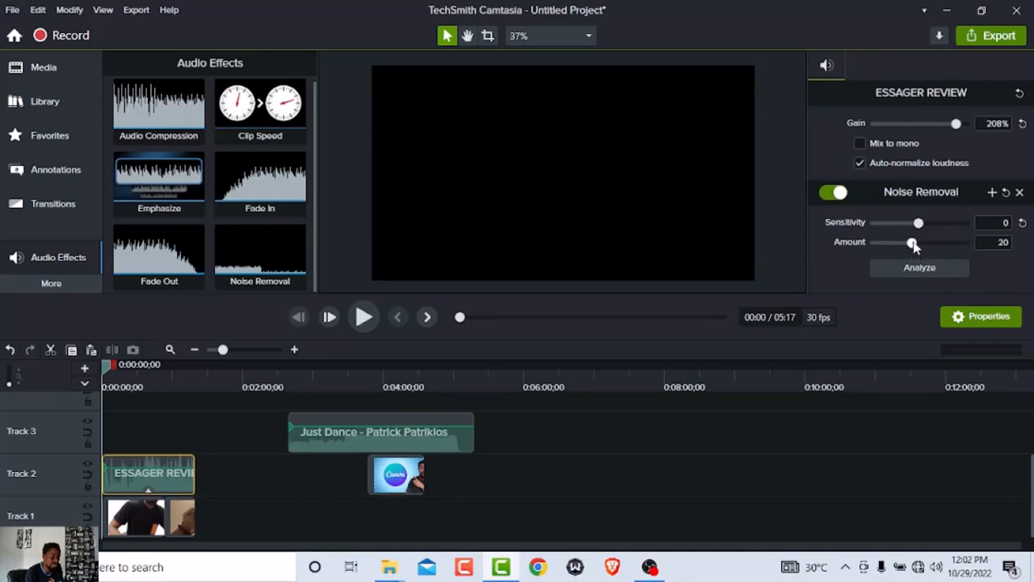
mouse_move(914, 246)
left_mouse_down()
mouse_move(973, 247)
mouse_move(818, 245)
mouse_move(915, 249)
left_mouse_up()
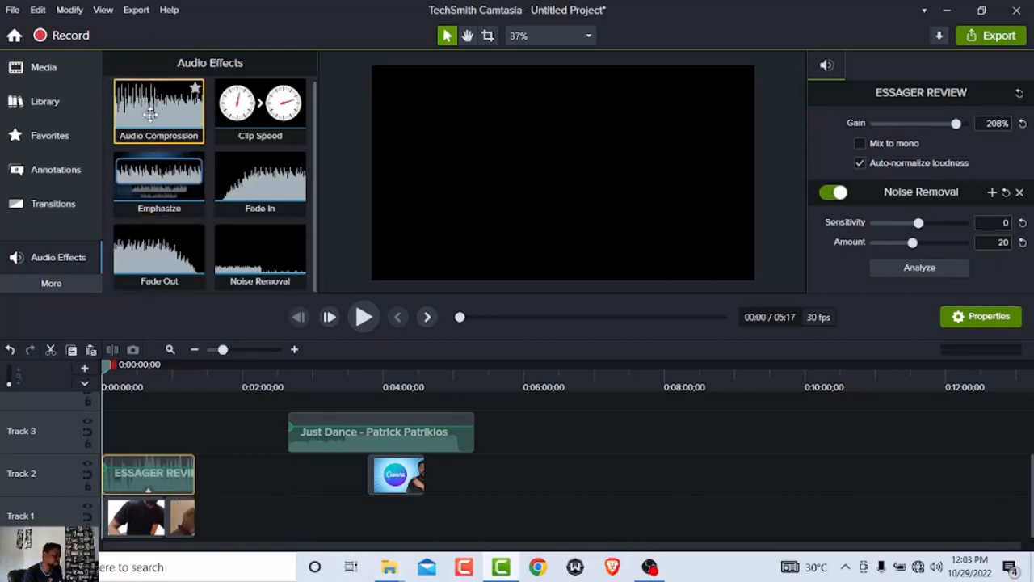
Step: Apply the Audio Compression effect to the ESSAGER REVIEW audio on Track 2 and deselect the clip
scroll(158, 113, "up", 1)
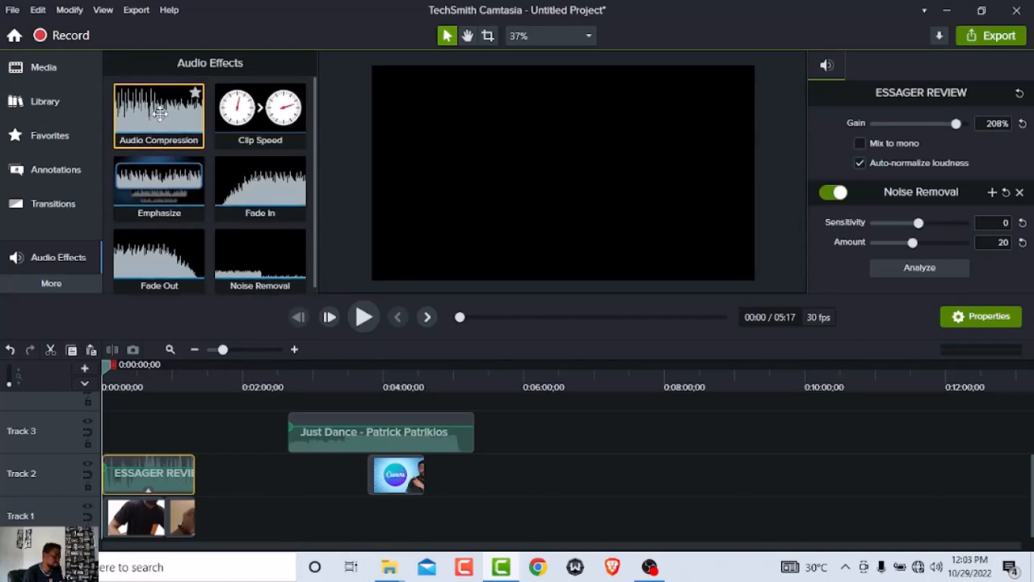
left_click_drag(160, 113, 165, 464)
left_click(241, 488)
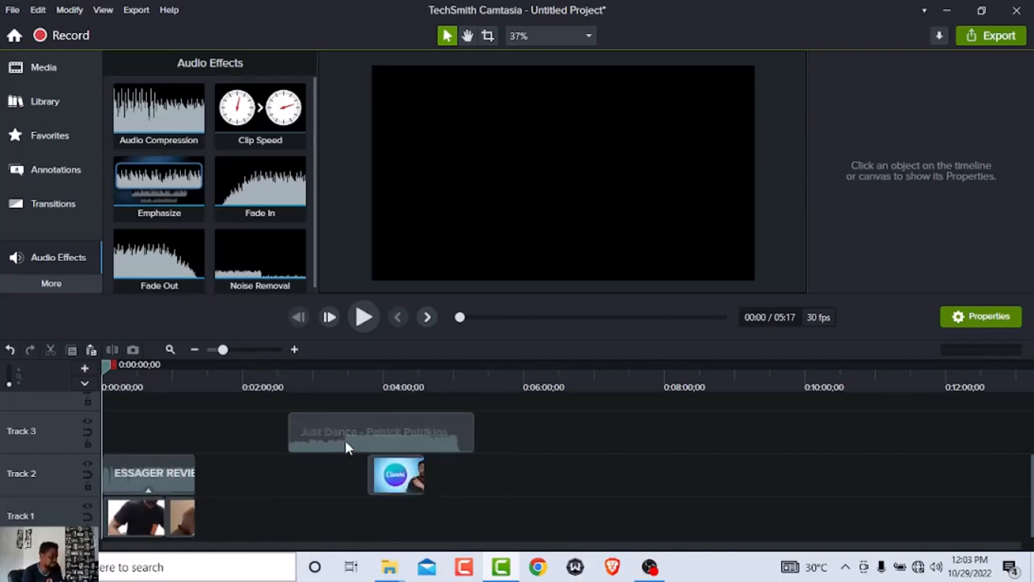
Step: Move the Just Dance music on Track 3 to the start of the timeline and keep it selected
left_click_drag(344, 441, 127, 435)
right_click(127, 435)
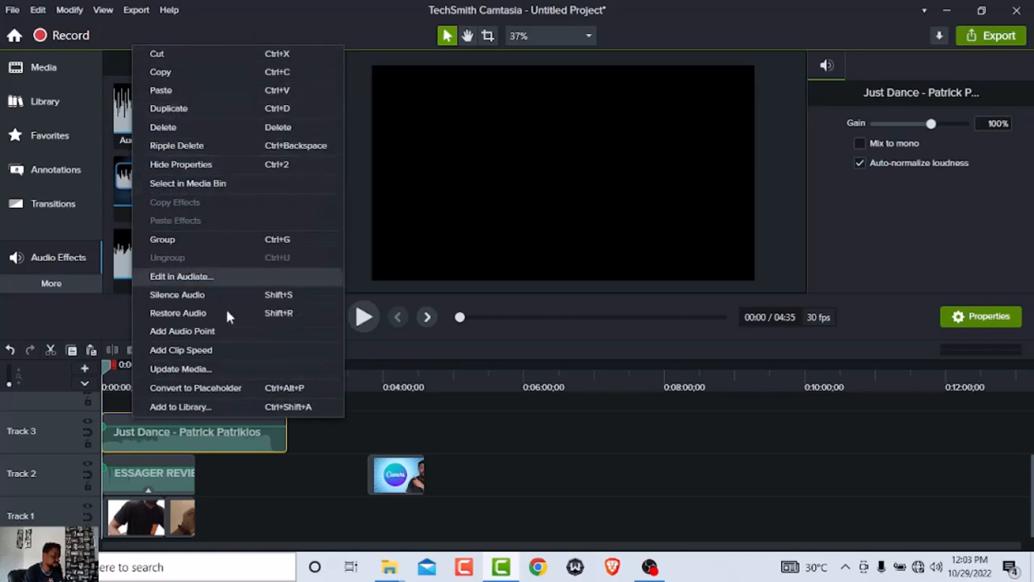
left_click(233, 438)
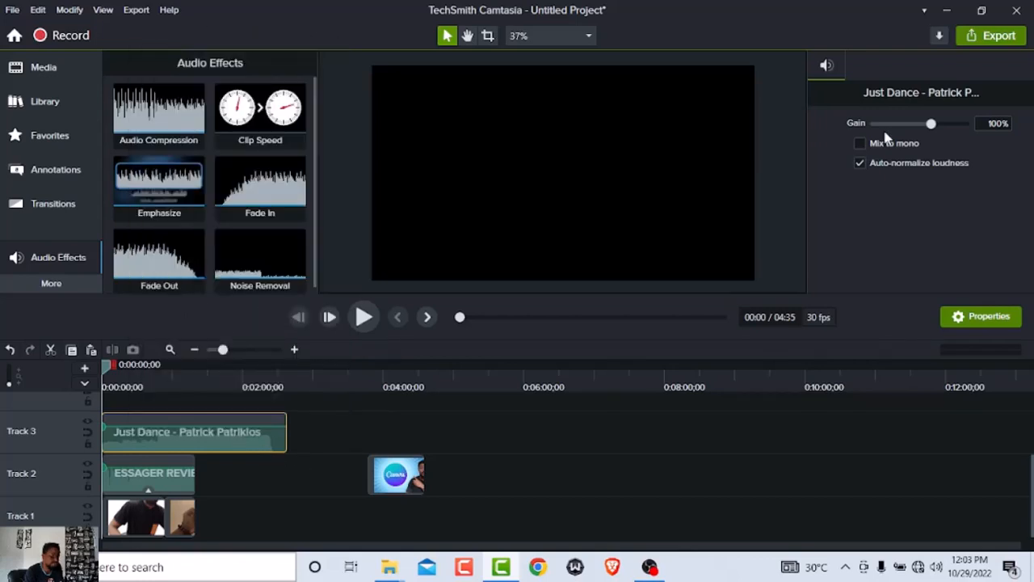
Step: Lower the Just Dance music's gain to 4% and trim its end to match the ESSAGER REVIEW clips below
left_click_drag(931, 123, 892, 125)
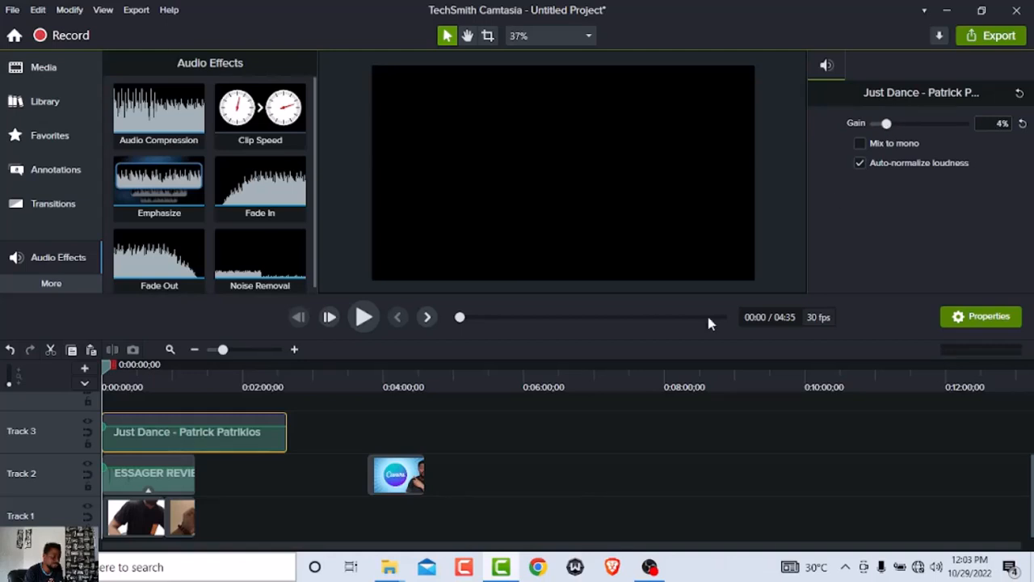
left_click_drag(285, 431, 195, 431)
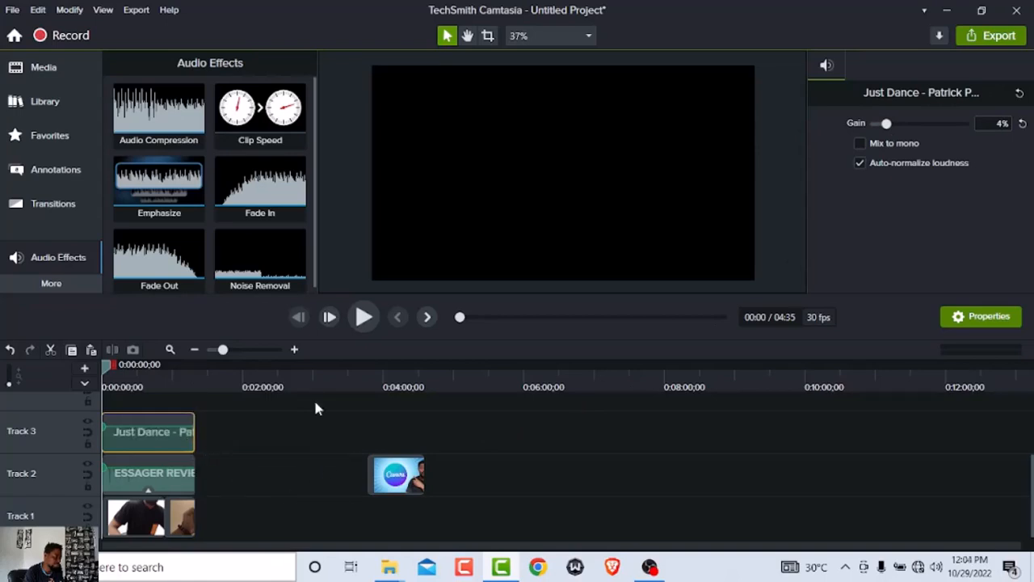
Step: Place the How to Use Canva image at the start of Track 4, preview it, and shift it slightly further along the track
mouse_move(224, 352)
left_mouse_down()
mouse_move(281, 353)
mouse_move(237, 351)
mouse_move(216, 364)
left_mouse_up()
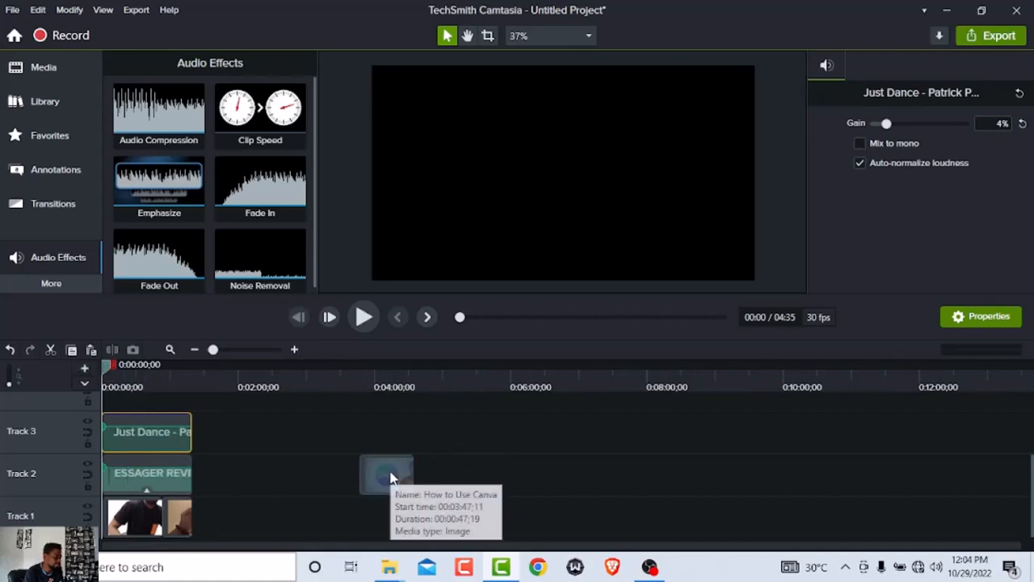
left_click_drag(389, 479, 108, 475)
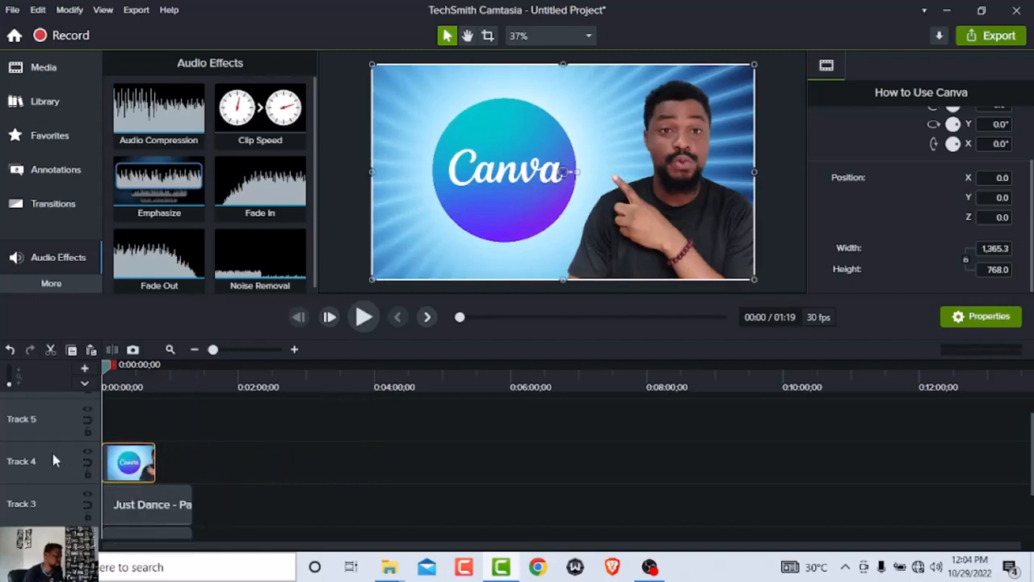
left_click(366, 318)
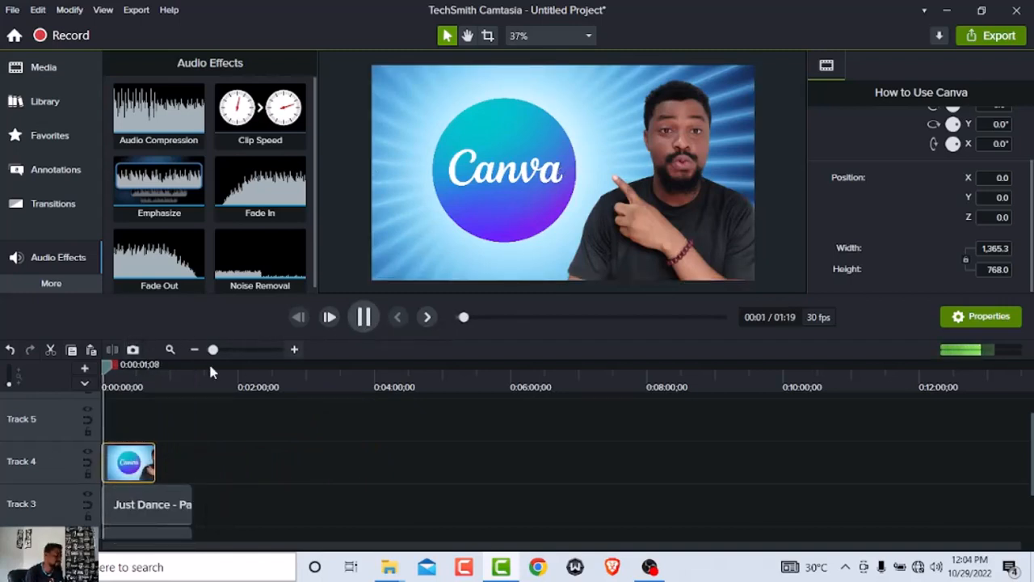
left_click(364, 316)
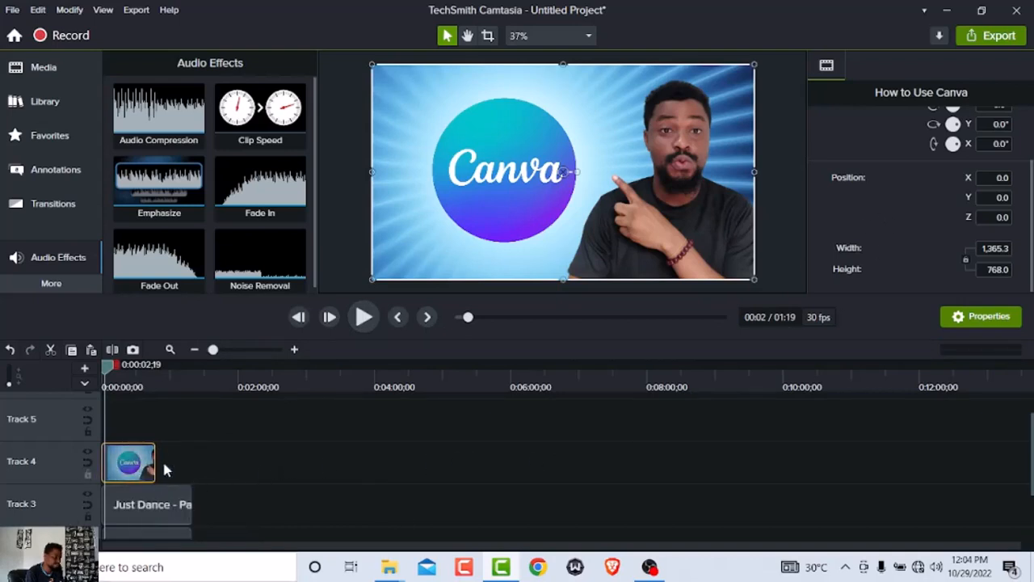
mouse_move(134, 465)
left_mouse_down()
mouse_move(231, 478)
mouse_move(165, 493)
mouse_move(157, 473)
mouse_move(200, 480)
mouse_move(132, 469)
mouse_move(142, 473)
left_mouse_up()
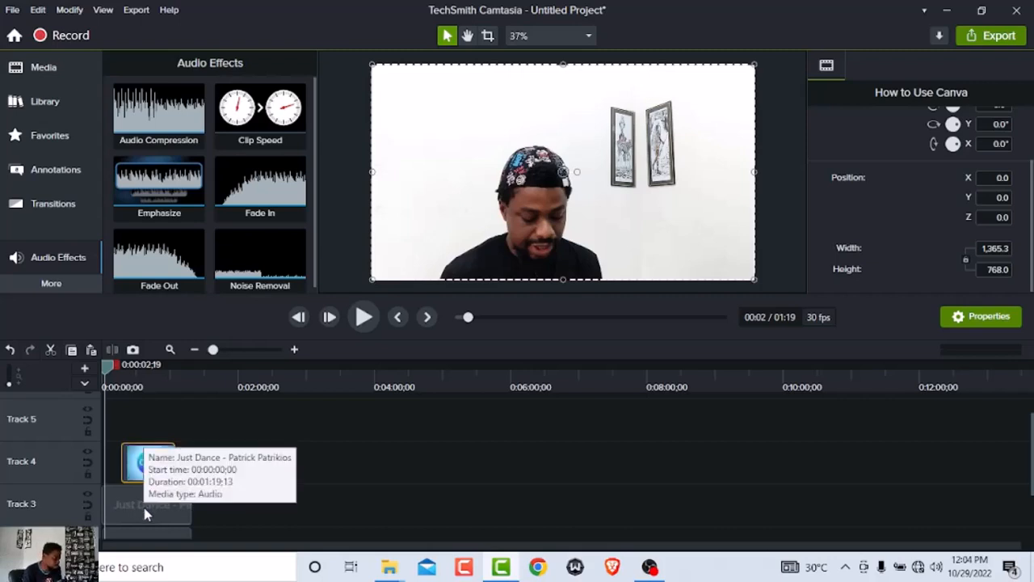
Step: Add the Imploding Hexagons transition between the two ESSAGER REVIEW video parts on Track 1
scroll(307, 489, "down", 3)
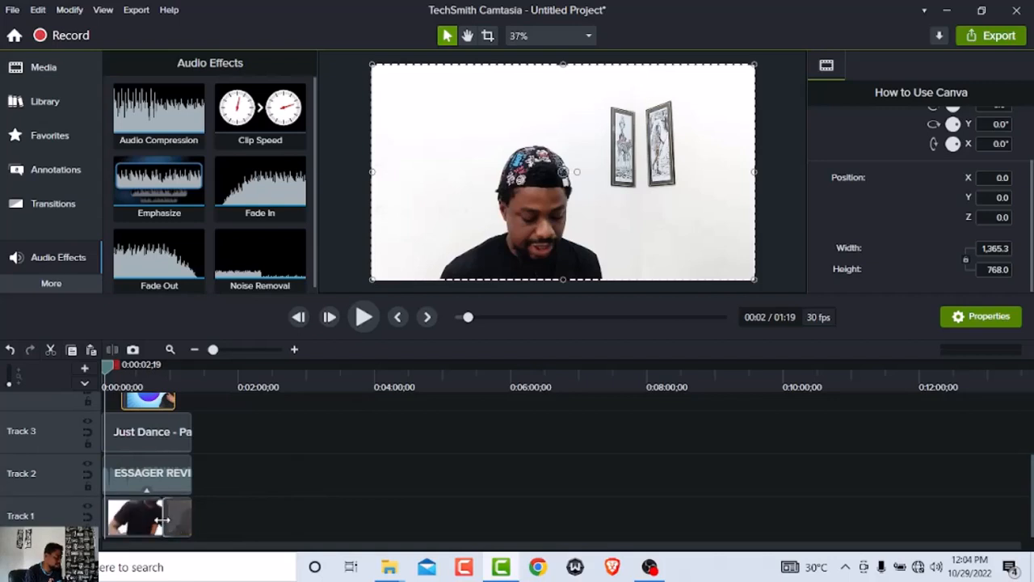
left_click(53, 207)
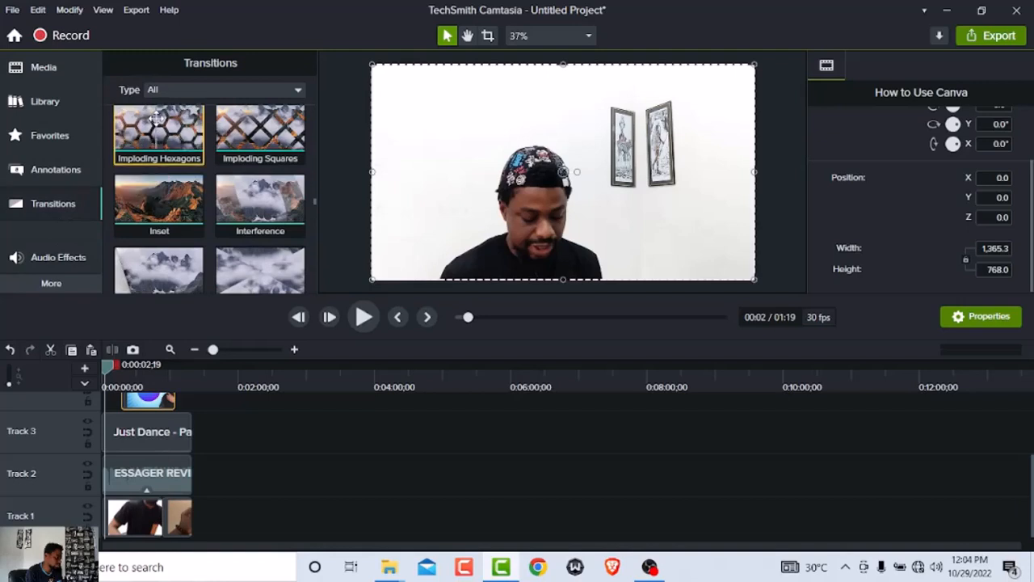
left_click_drag(156, 118, 163, 513)
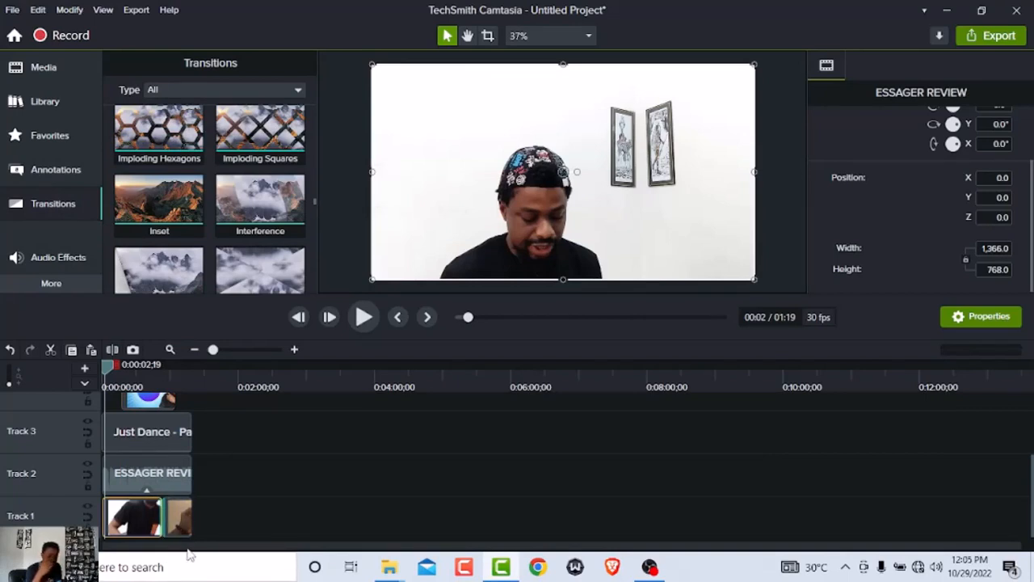
Step: Mute the computer's speakers and play the timeline from about 0:52 to preview the transition on Track 1
left_click(935, 568)
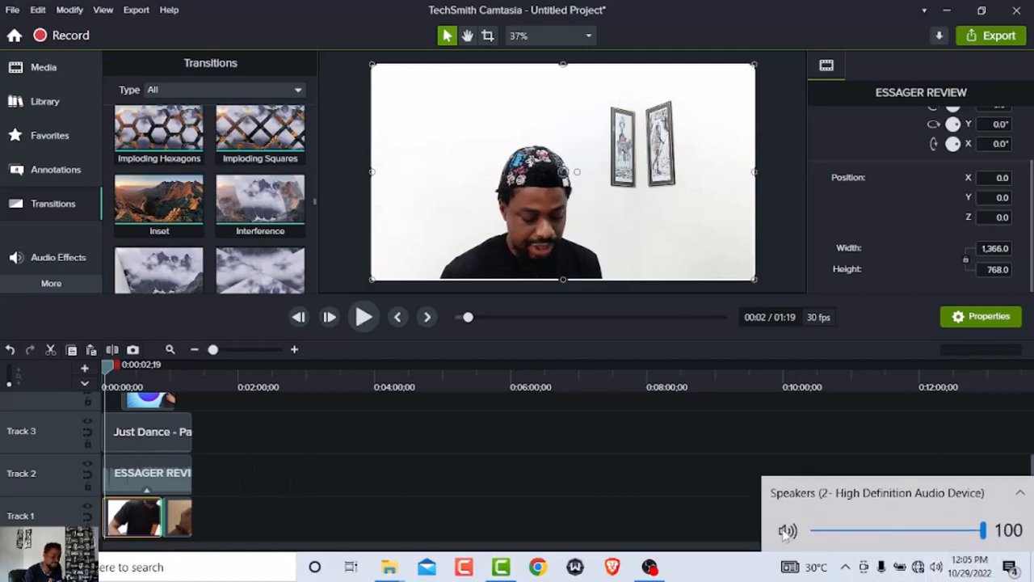
left_click(386, 465)
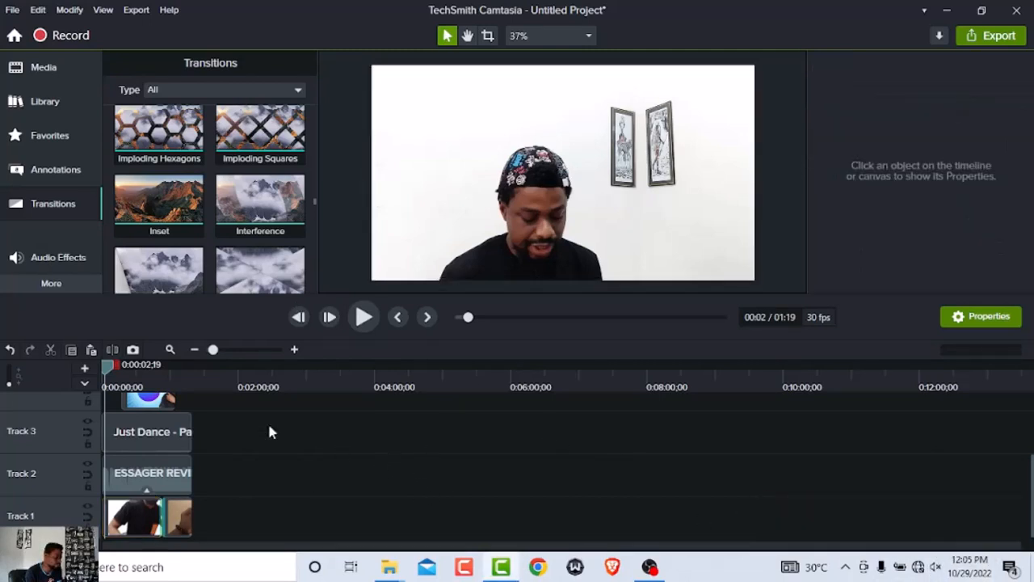
left_click_drag(109, 363, 164, 387)
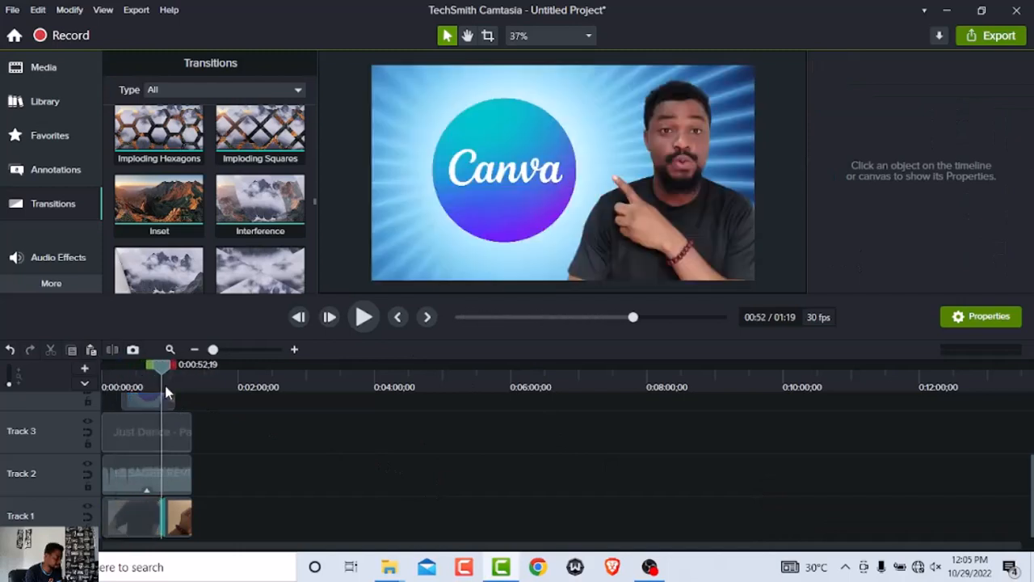
left_click(362, 318)
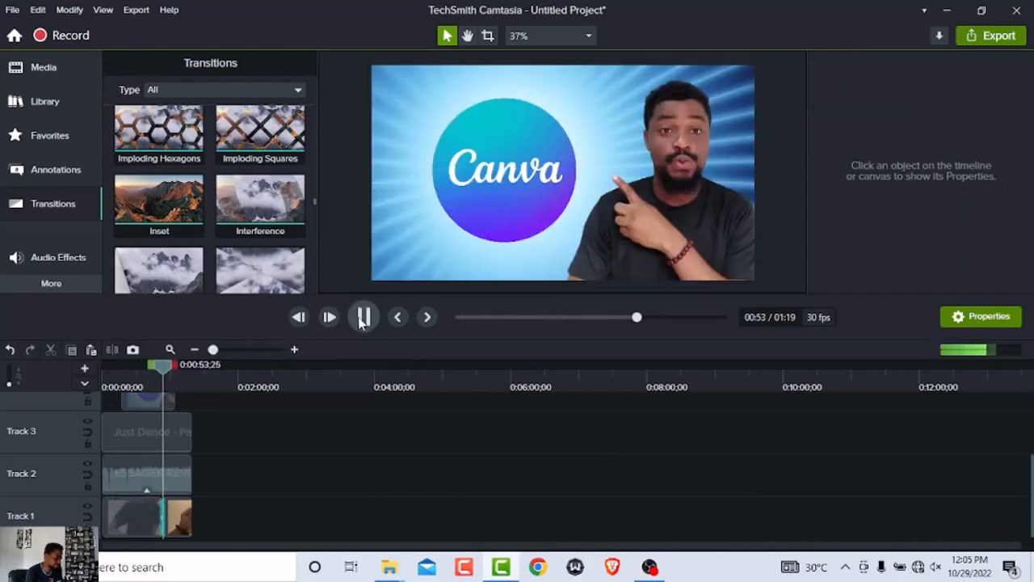
Step: Move the How to Use Canva image to Track 3 at about 2:30, clear of the video, and replay the transition
left_click_drag(149, 400, 299, 444)
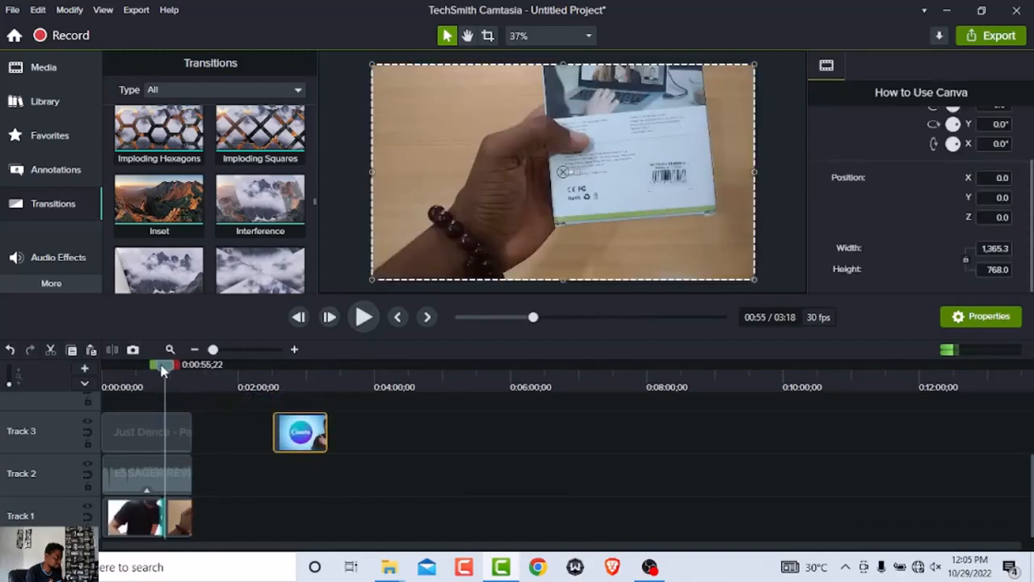
left_click_drag(162, 369, 159, 364)
left_click(364, 318)
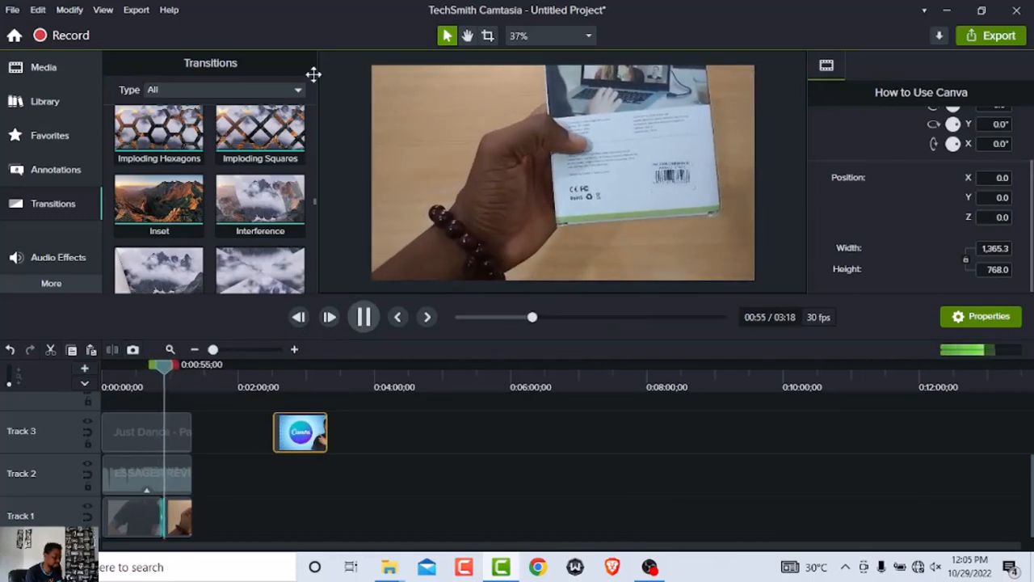
Step: Look through the other available transitions, then stop playback with the playhead at about 0:12
scroll(233, 189, "down", 5)
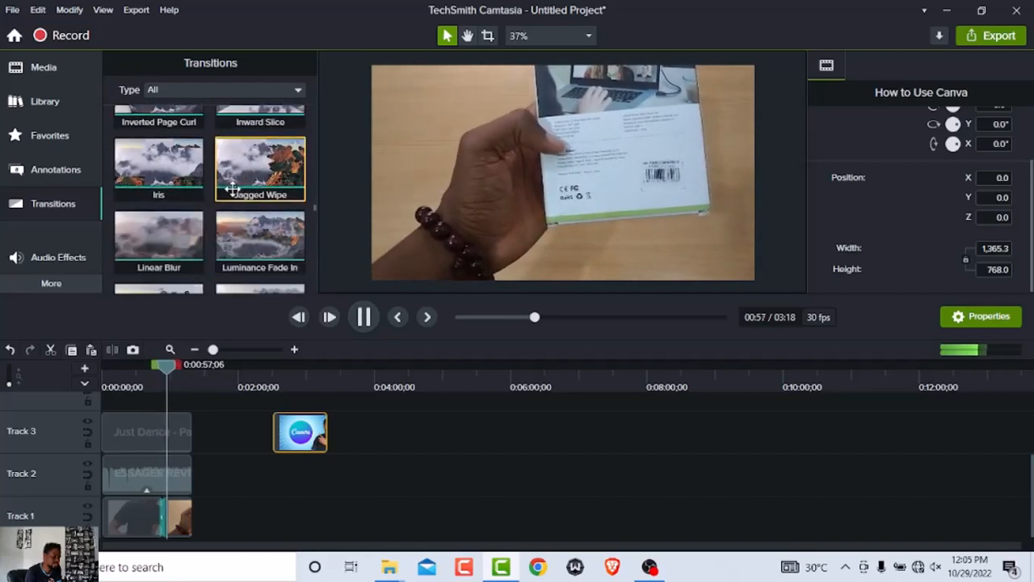
scroll(233, 189, "down", 1)
scroll(231, 192, "up", 1)
scroll(229, 195, "down", 1)
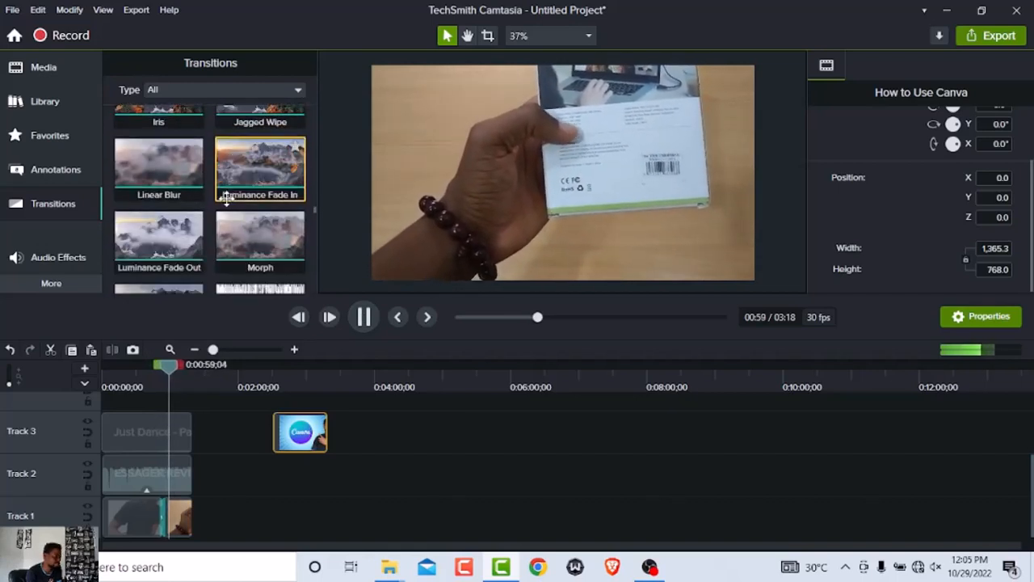
scroll(227, 198, "up", 4)
scroll(227, 198, "down", 1)
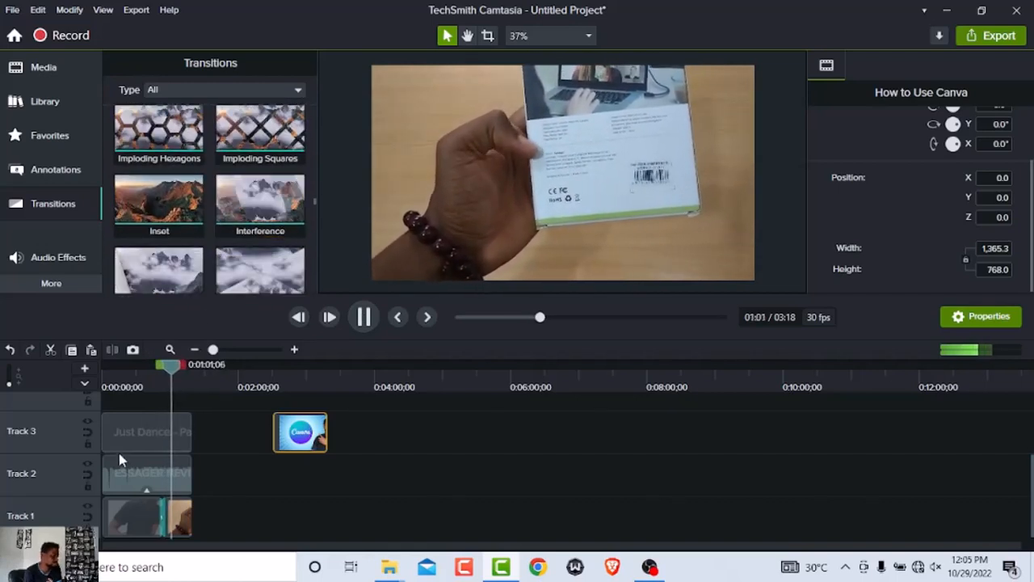
left_click(118, 460)
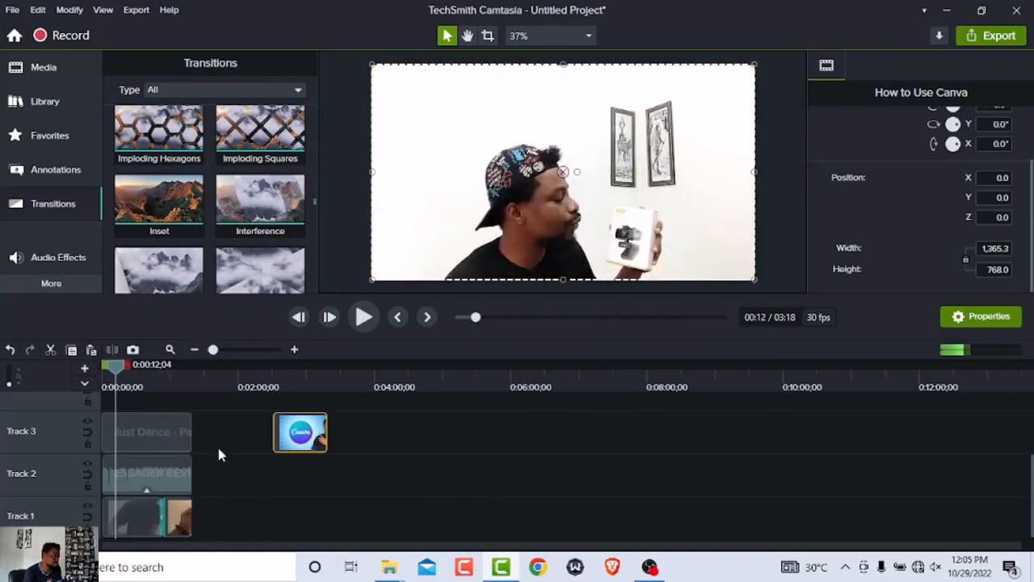
Step: Add the green-screen subscribe video from the imported media to Track 4 at about 0:54
scroll(270, 480, "up", 2)
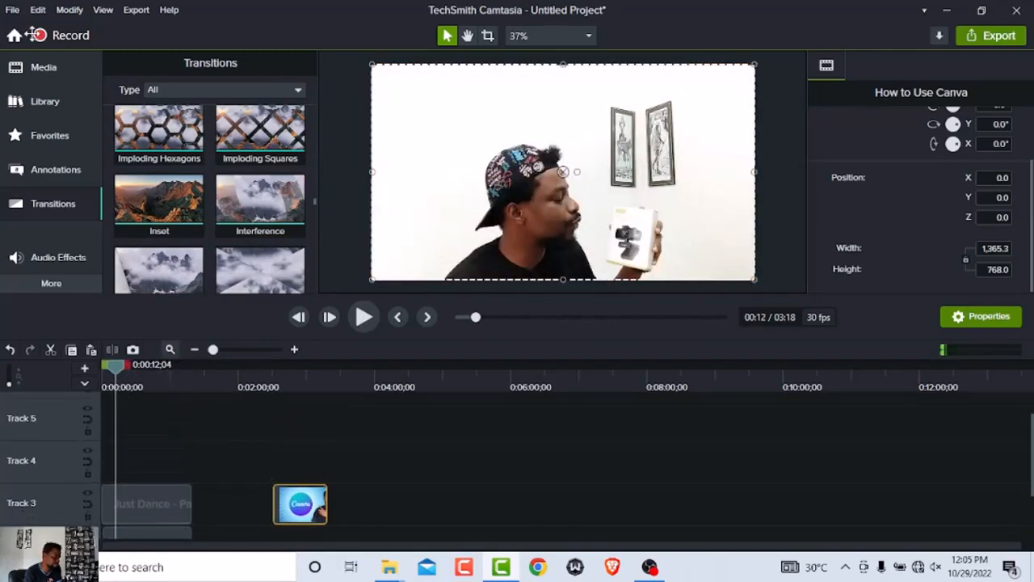
left_click(40, 72)
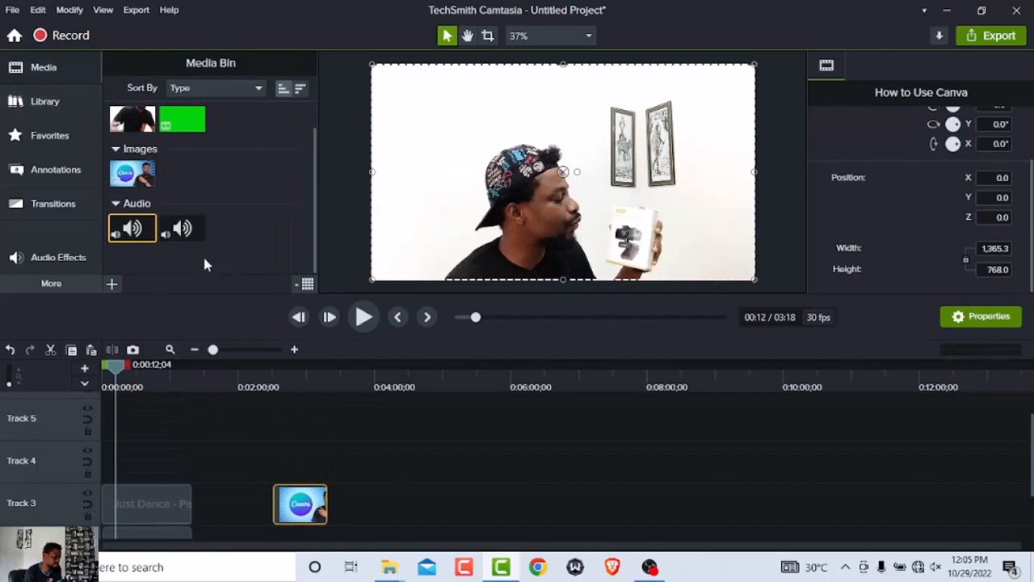
left_click_drag(199, 204, 155, 481)
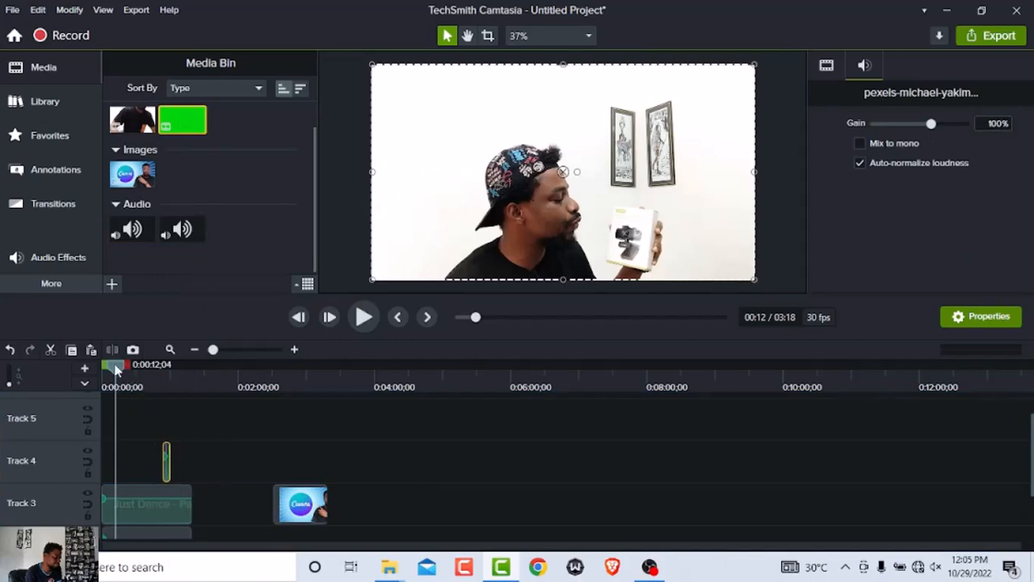
Step: Preview the green-screen subscribe video on Track 4 and return the playhead to about 0:51, just before the clip
left_click_drag(117, 370, 166, 375)
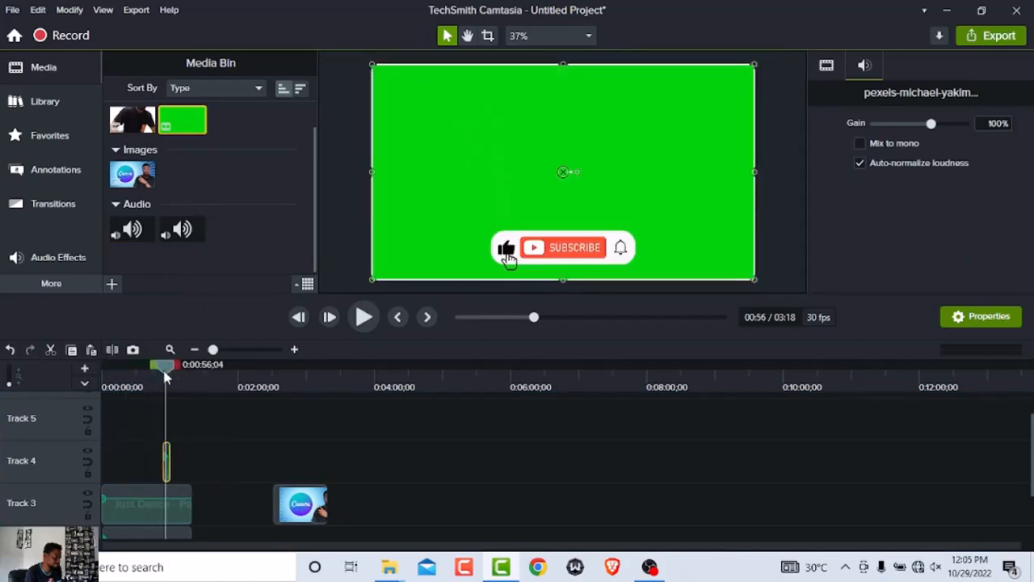
left_click(363, 318)
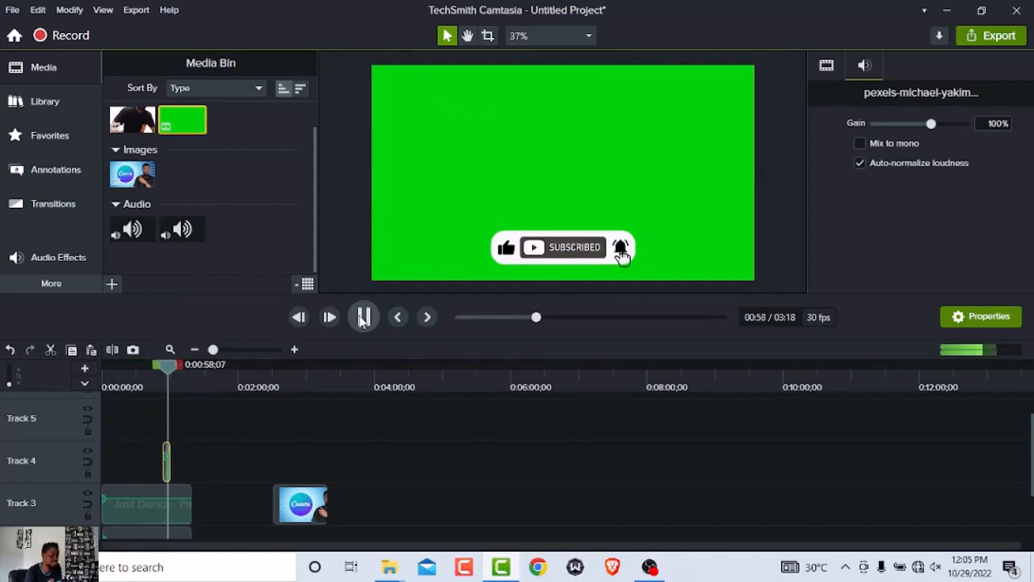
left_click(363, 318)
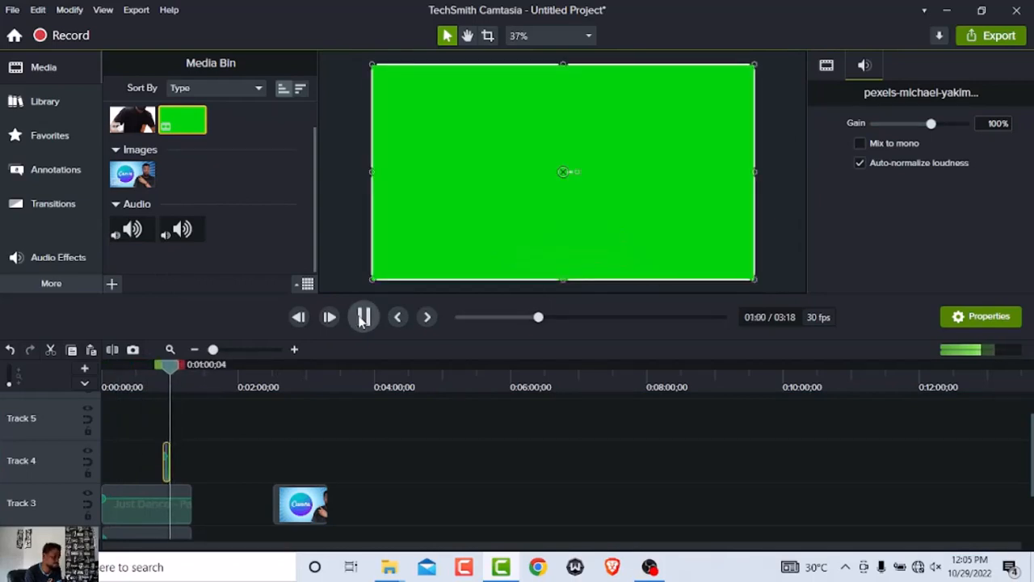
left_click_drag(175, 372, 167, 376)
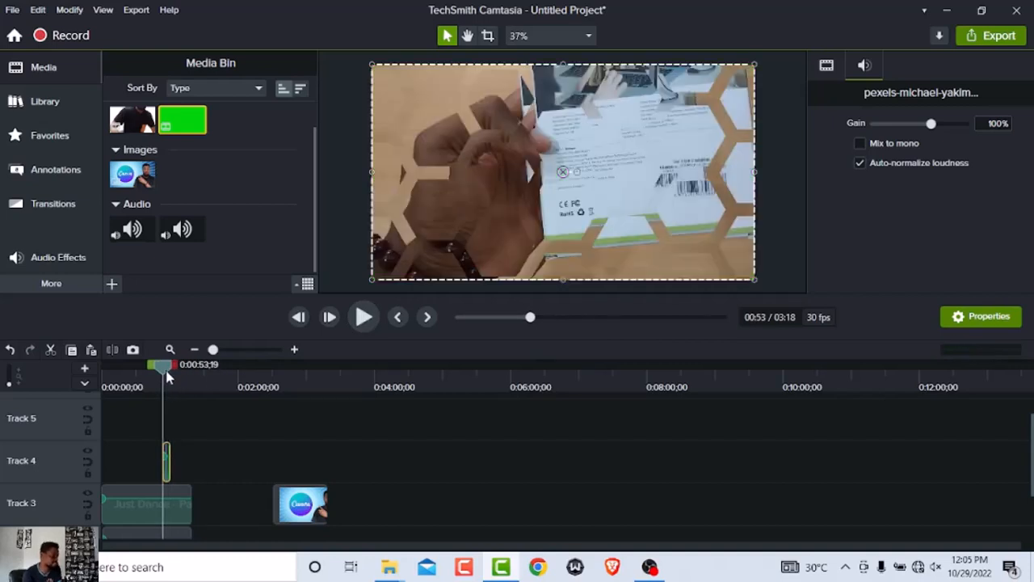
mouse_move(169, 369)
left_mouse_down()
mouse_move(245, 356)
mouse_move(167, 368)
left_mouse_up()
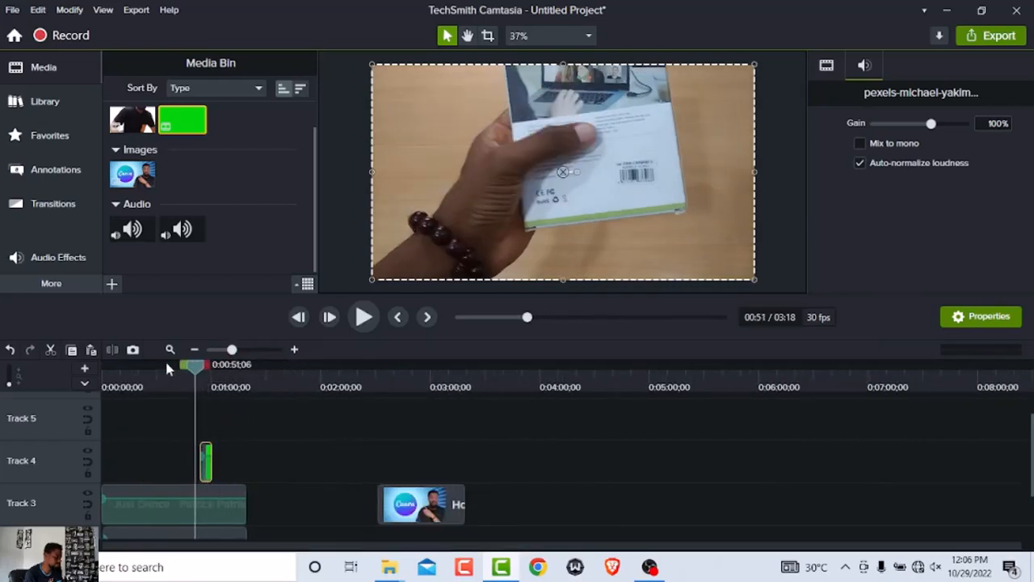
Step: Apply the Remove a Color visual effect to the green-screen subscribe video on Track 4
left_click(53, 283)
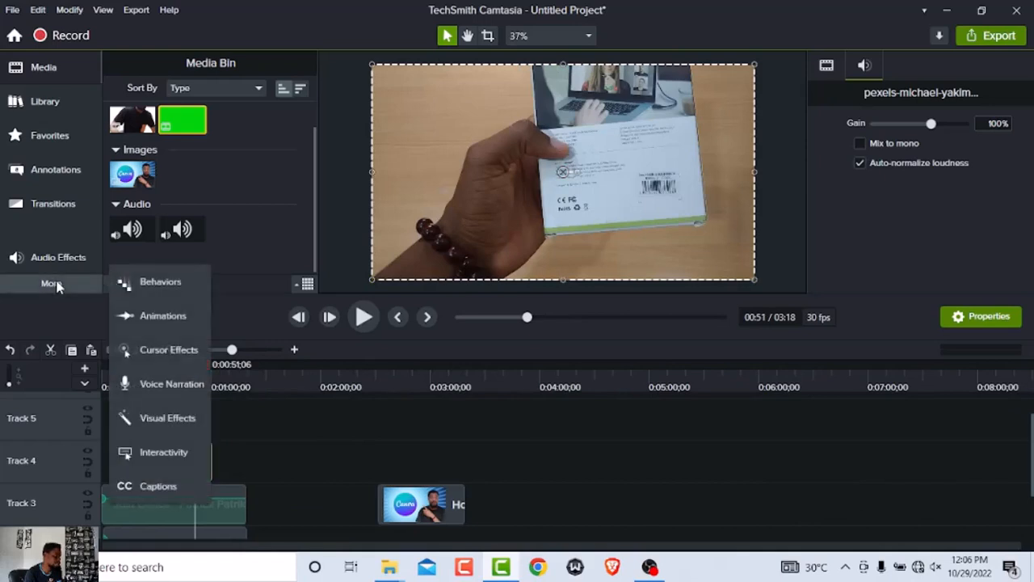
left_click(166, 426)
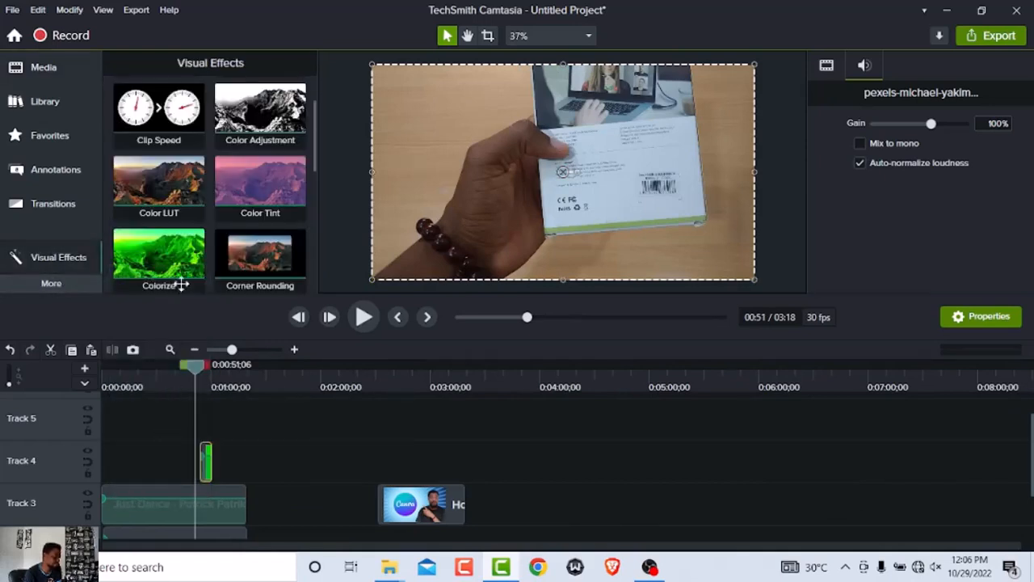
scroll(179, 285, "down", 5)
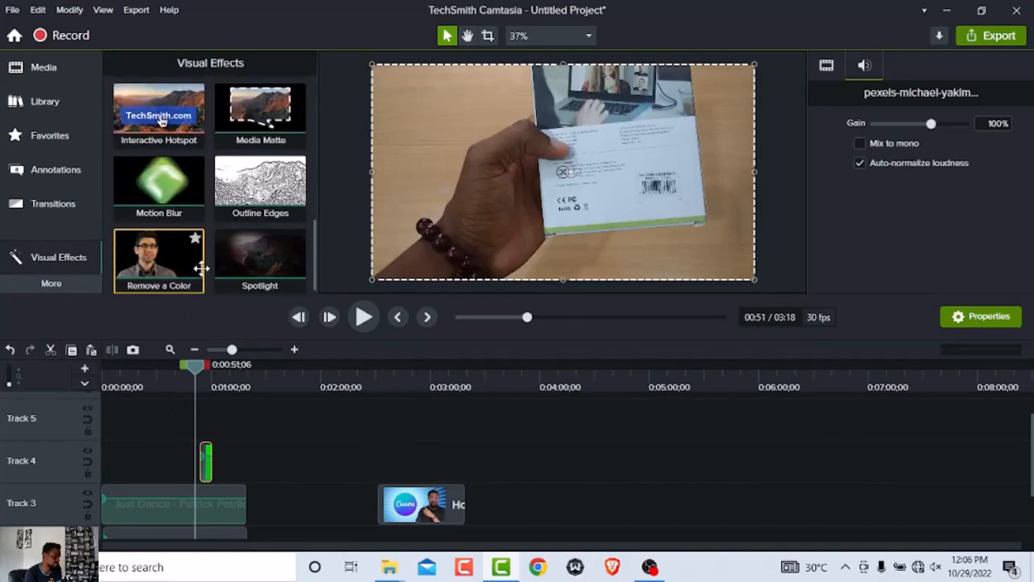
scroll(201, 268, "down", 1)
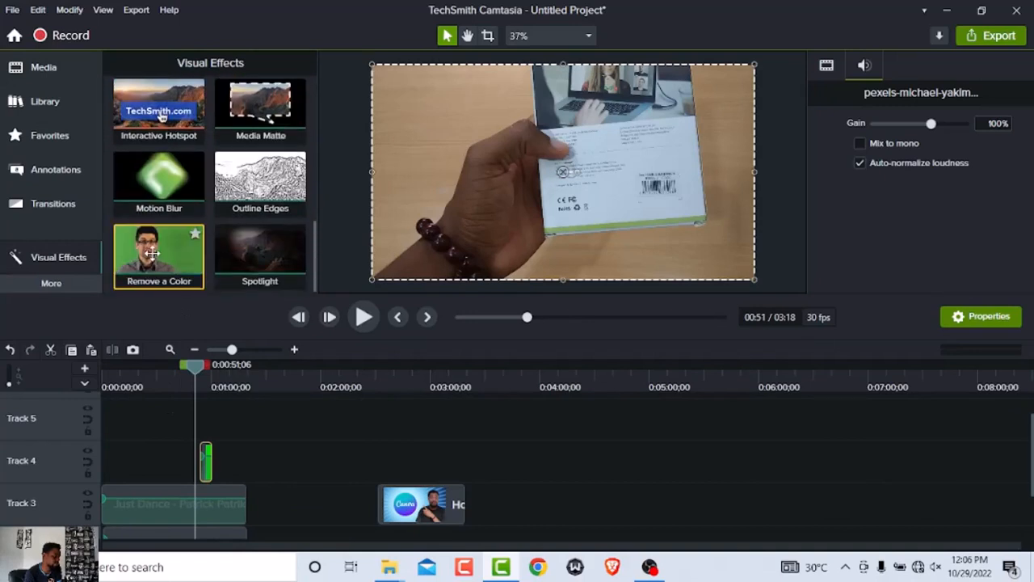
left_click_drag(152, 254, 206, 473)
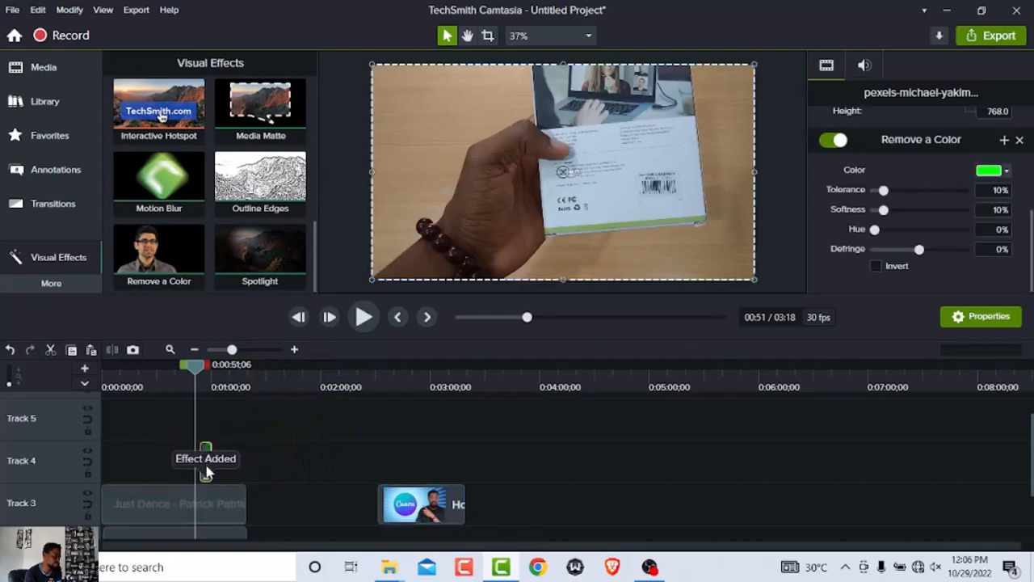
Step: Preview the subscribe video with its color removal from about 0:55, then return the playhead to about 0:57 within the clip
left_click_drag(195, 373, 203, 374)
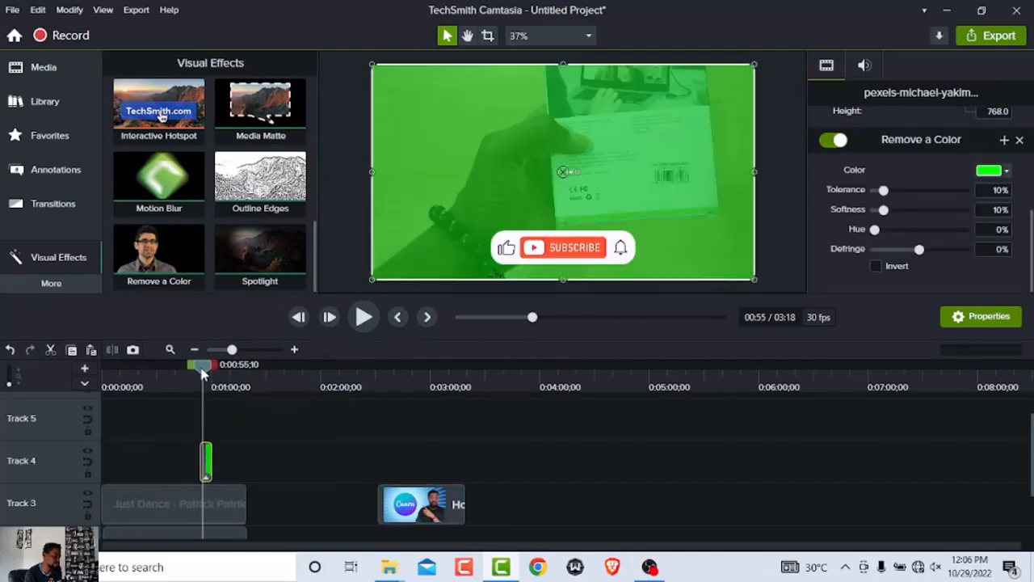
left_click(363, 316)
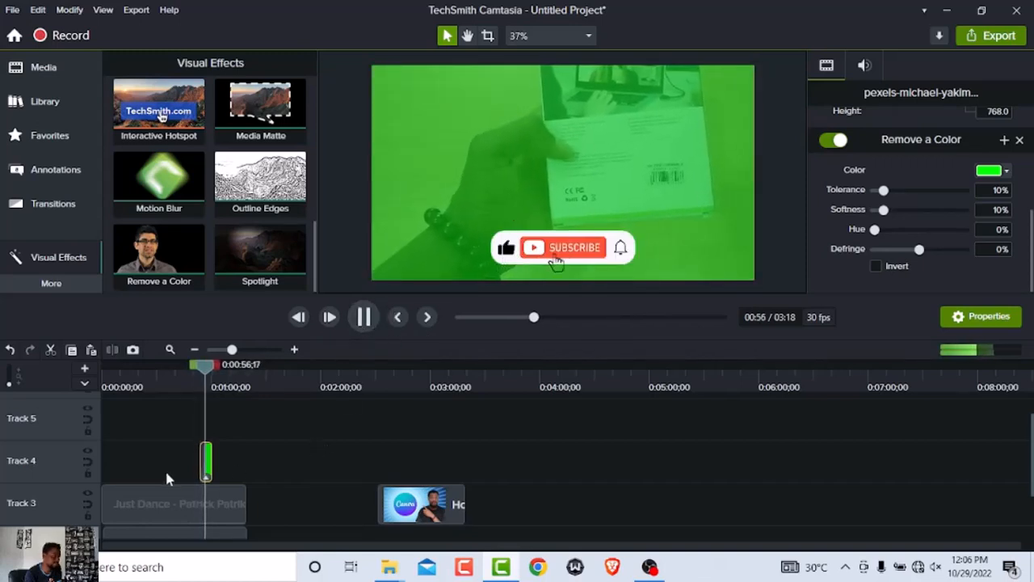
left_click(202, 469)
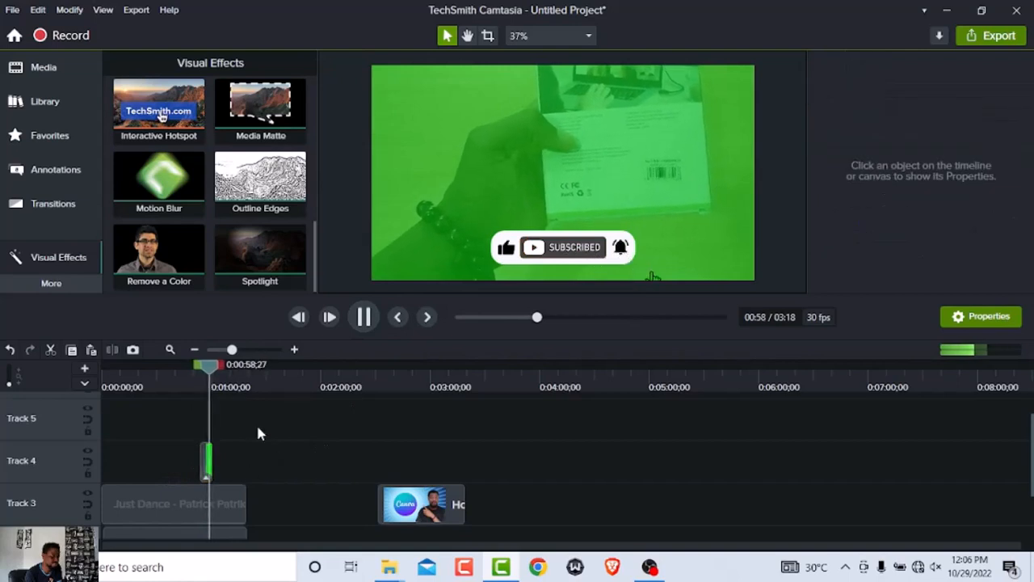
left_click(205, 465)
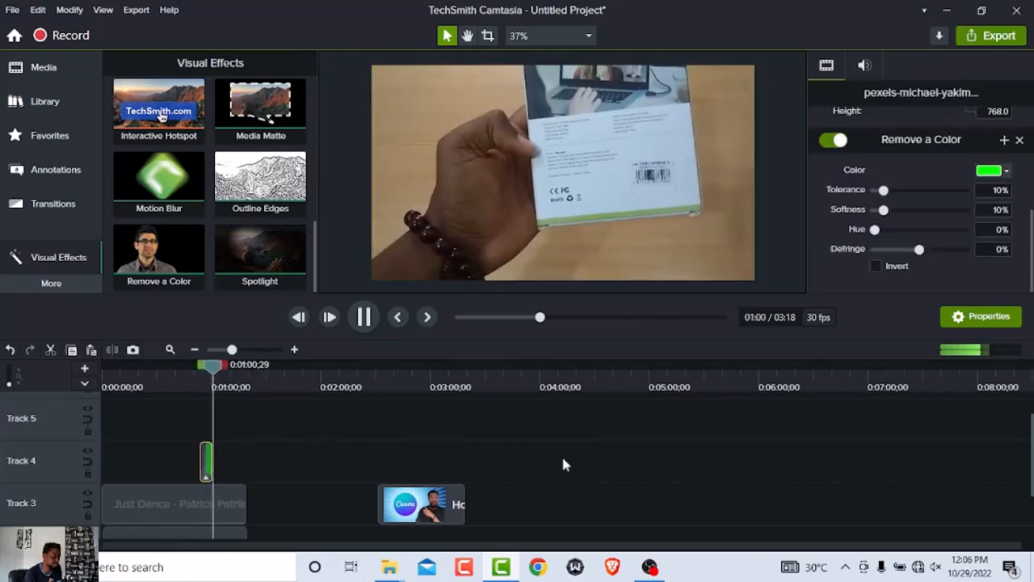
left_click(988, 171)
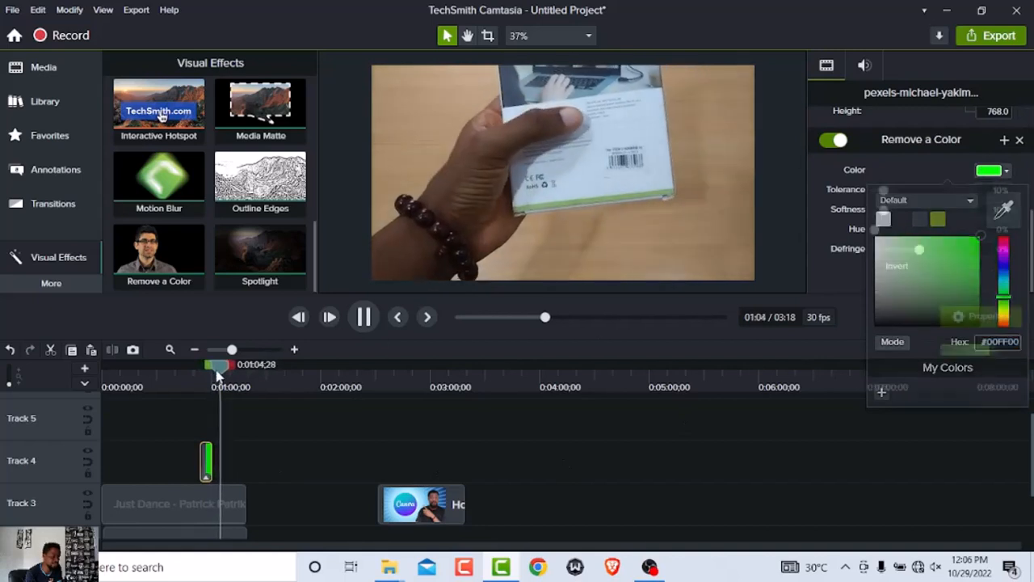
left_click_drag(220, 375, 207, 376)
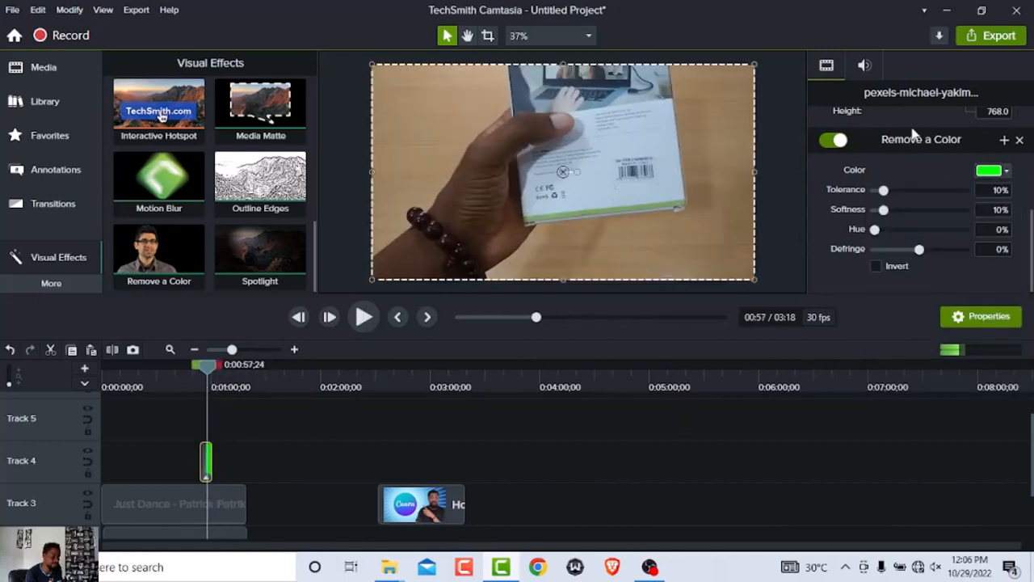
Step: Try to sample the tinted green from the canvas as the color to remove from the subscribe video
left_click(997, 174)
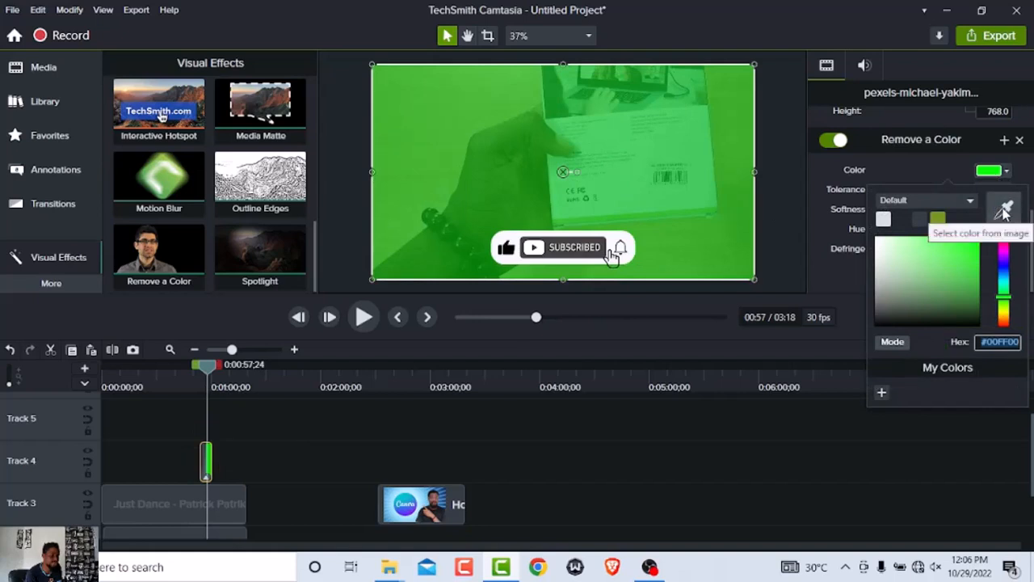
left_click(1003, 212)
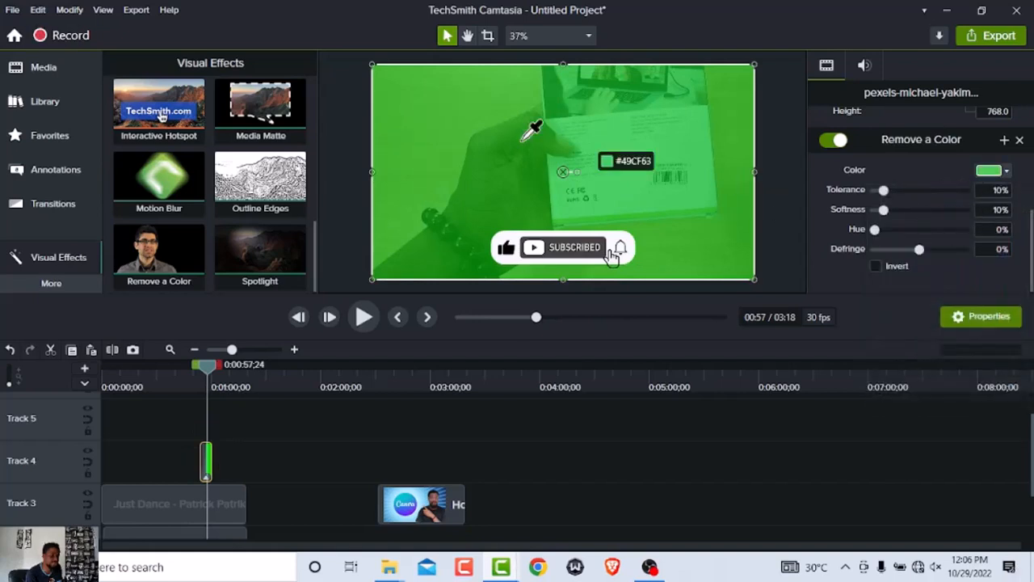
left_click(437, 123)
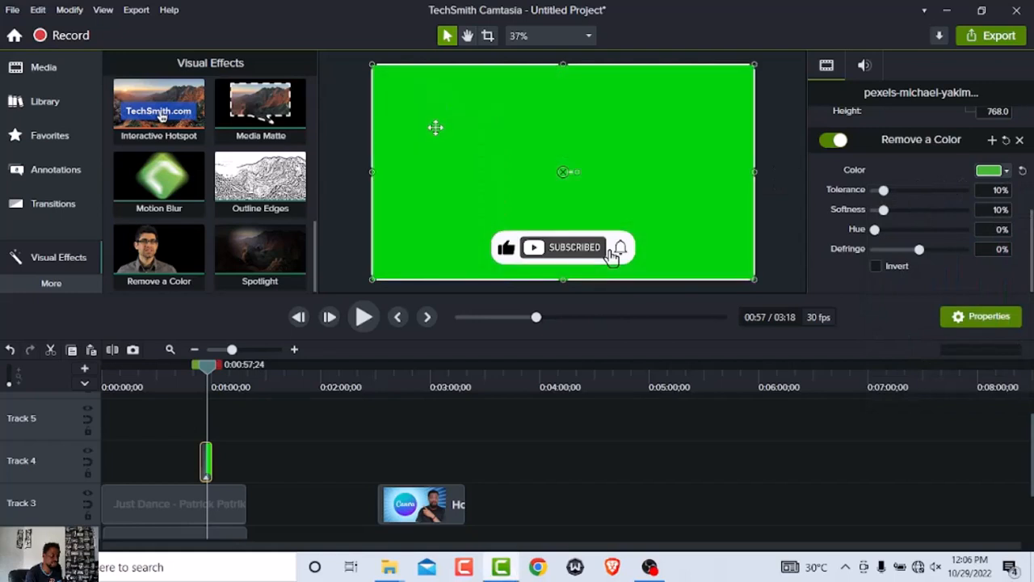
Step: Resample the solid green background on the canvas as the color to remove from the subscribe video
left_click(996, 172)
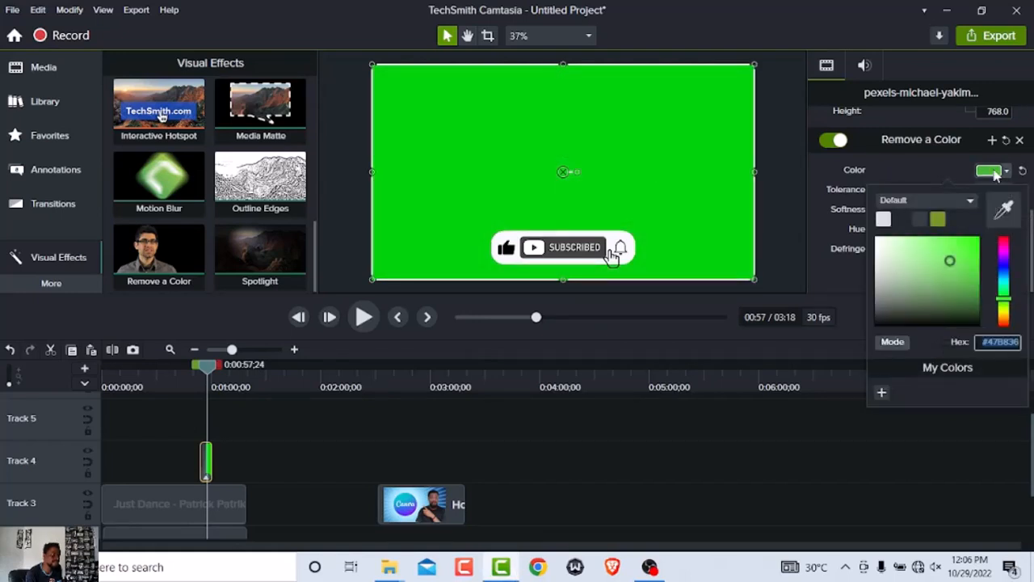
left_click(1005, 209)
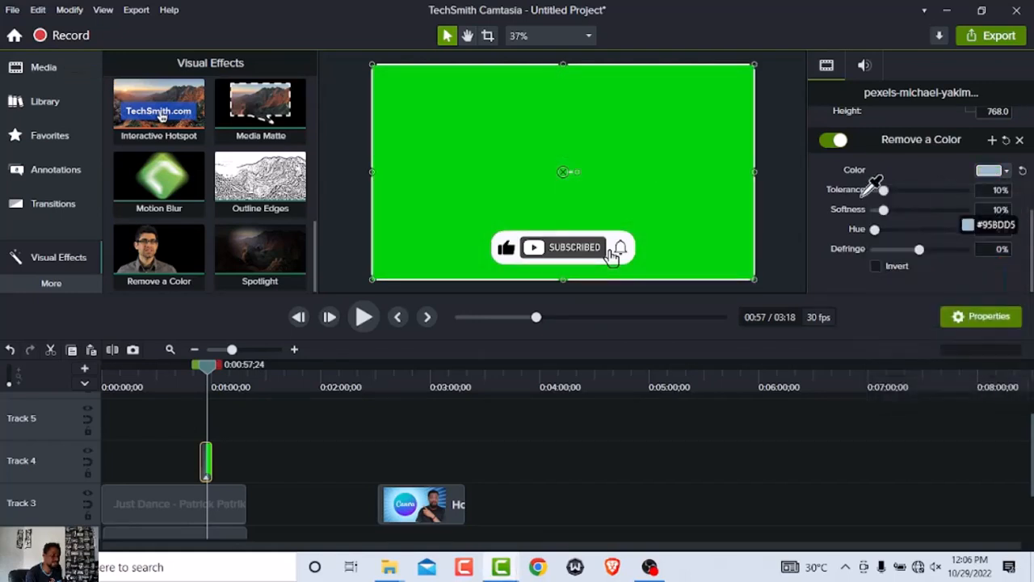
left_click(475, 145)
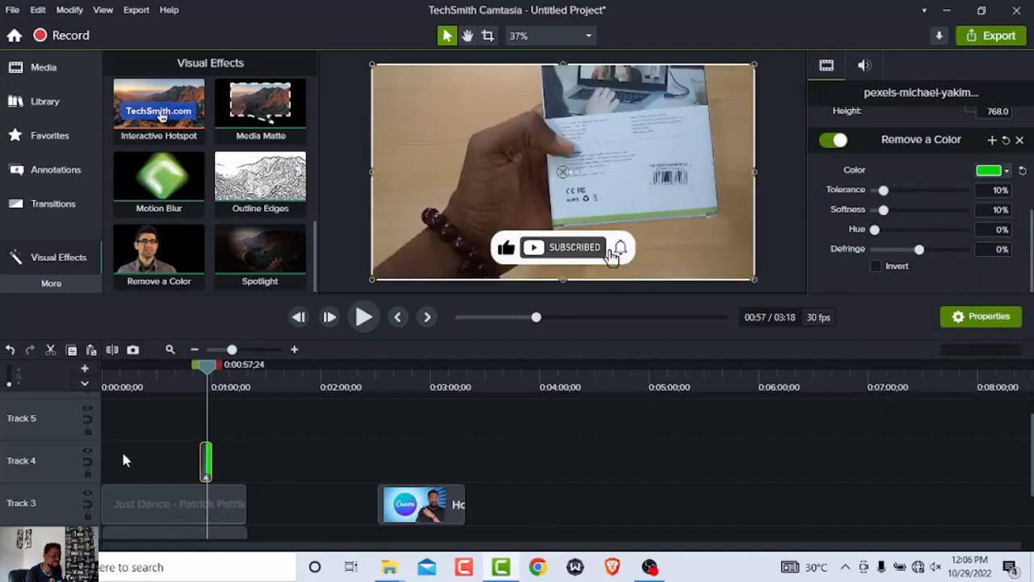
Step: Replay the keyed subscribe overlay from about 0:53 and look through the other visual effects
left_click_drag(202, 372, 195, 375)
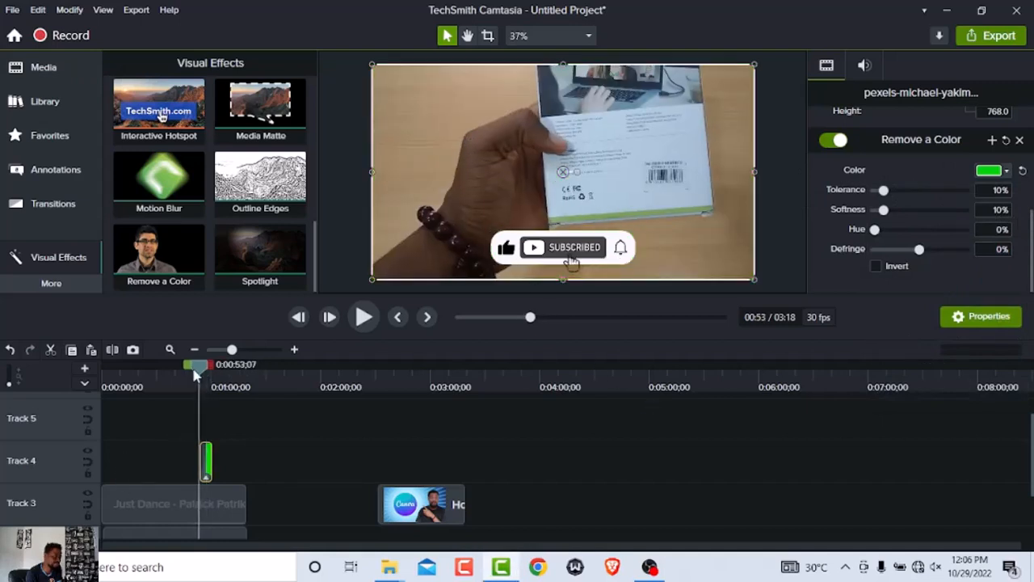
left_click(365, 317)
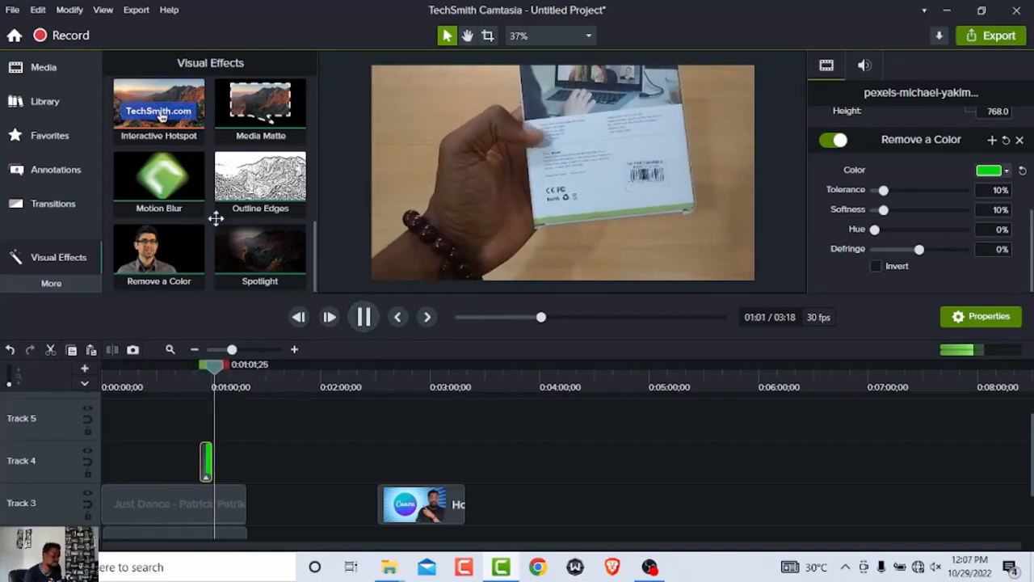
scroll(166, 190, "up", 1)
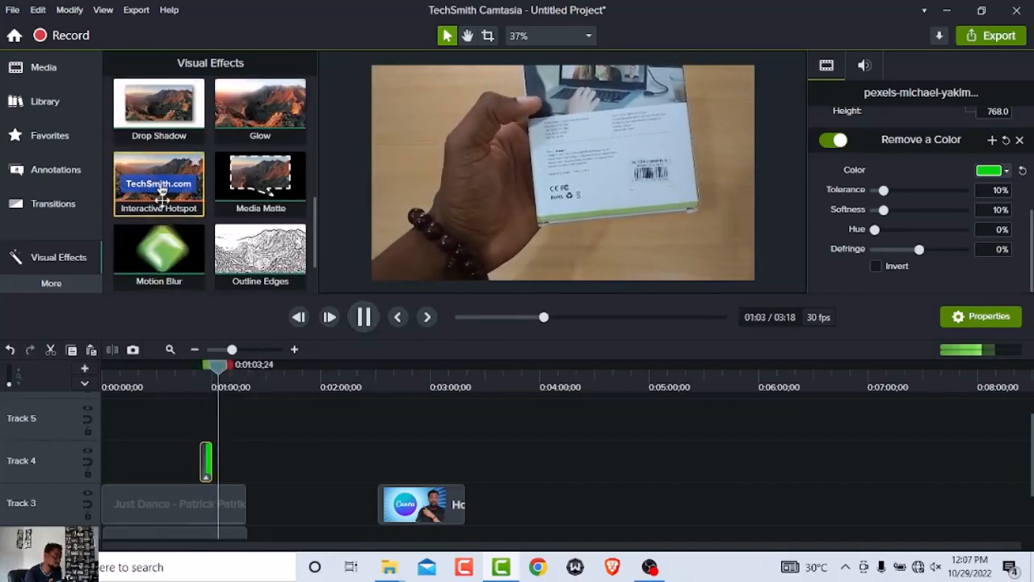
scroll(166, 242, "down", 1)
Step: Move the How to Use Canva image on Track 3 to about 1:20, directly after the Just Dance clip
left_click_drag(160, 254, 358, 502)
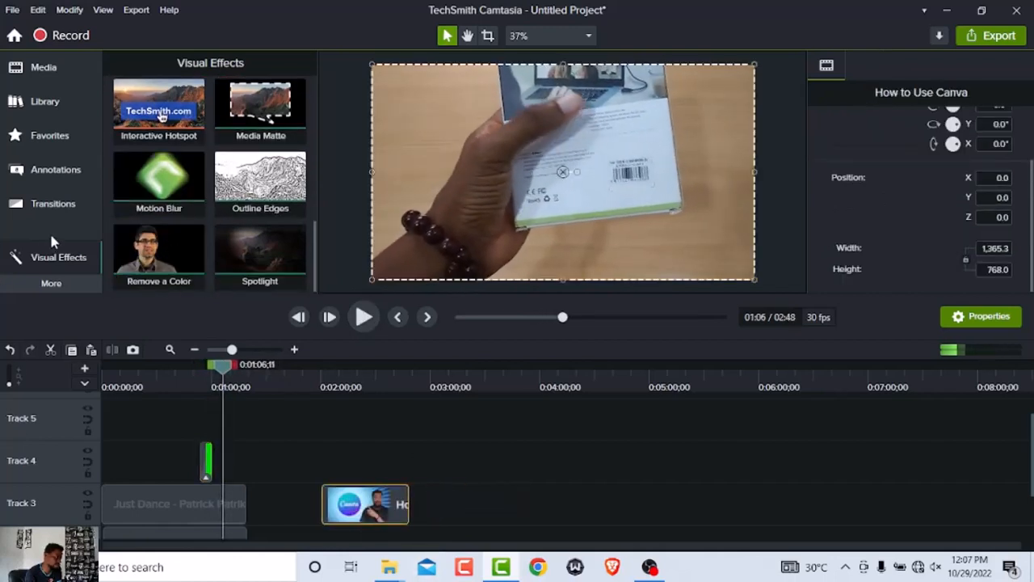
left_click(51, 284)
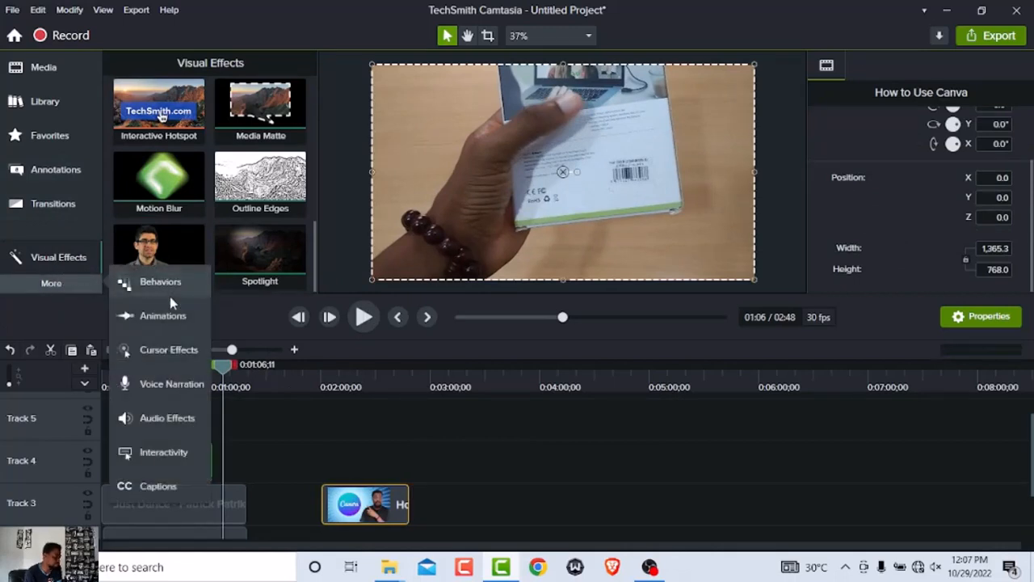
left_click_drag(224, 370, 202, 375)
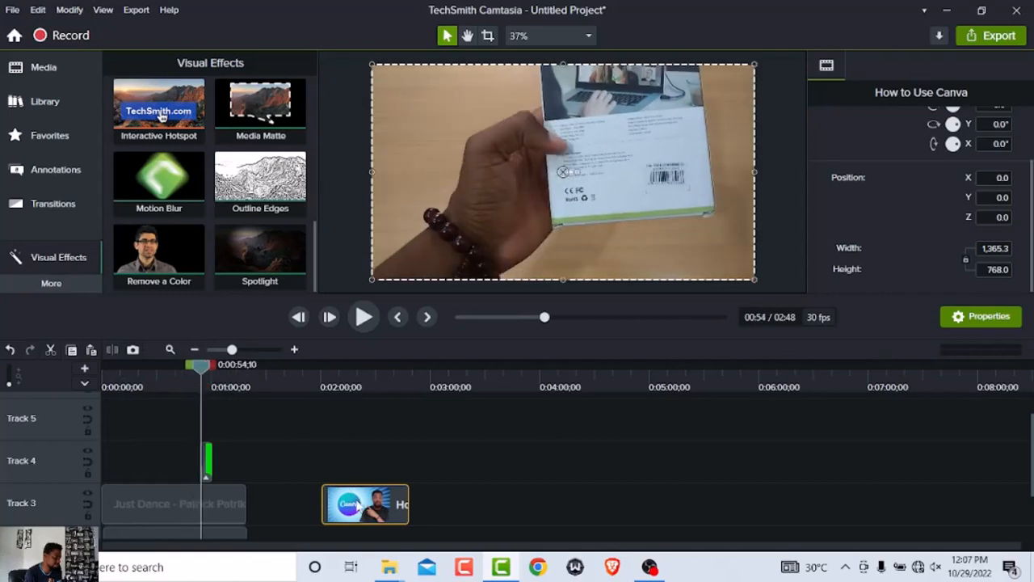
left_click_drag(352, 497, 281, 506)
Step: Apply the Sliding behavior to the How to Use Canva image and preview it from about 1:18
left_click_drag(199, 370, 243, 381)
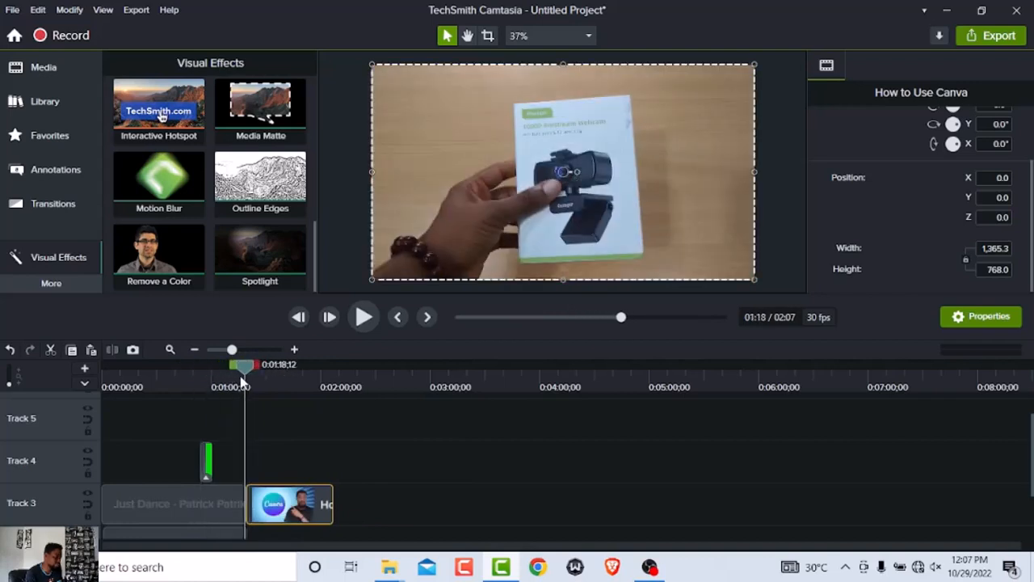
left_click(51, 283)
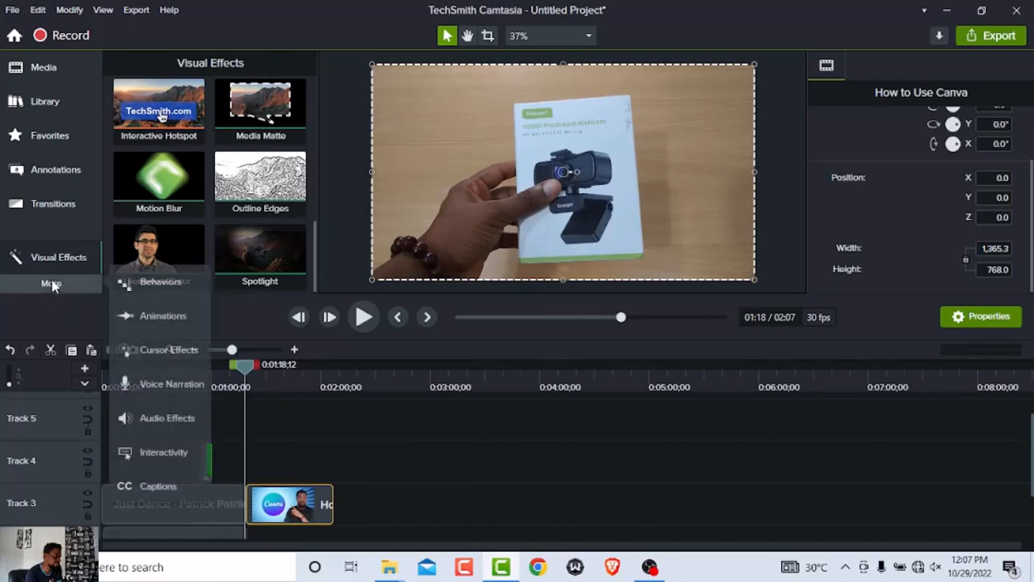
left_click(162, 284)
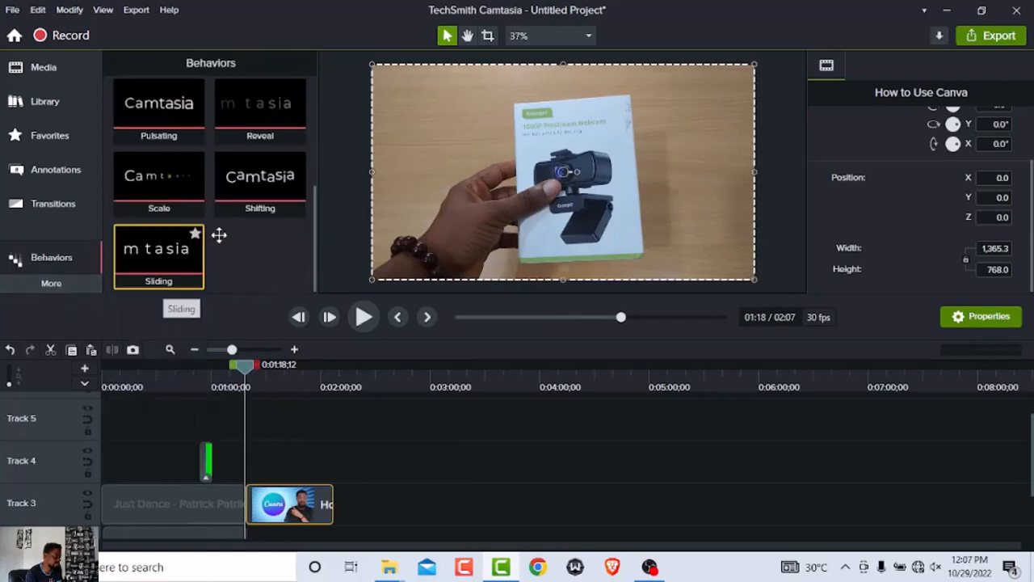
left_click_drag(143, 270, 269, 505)
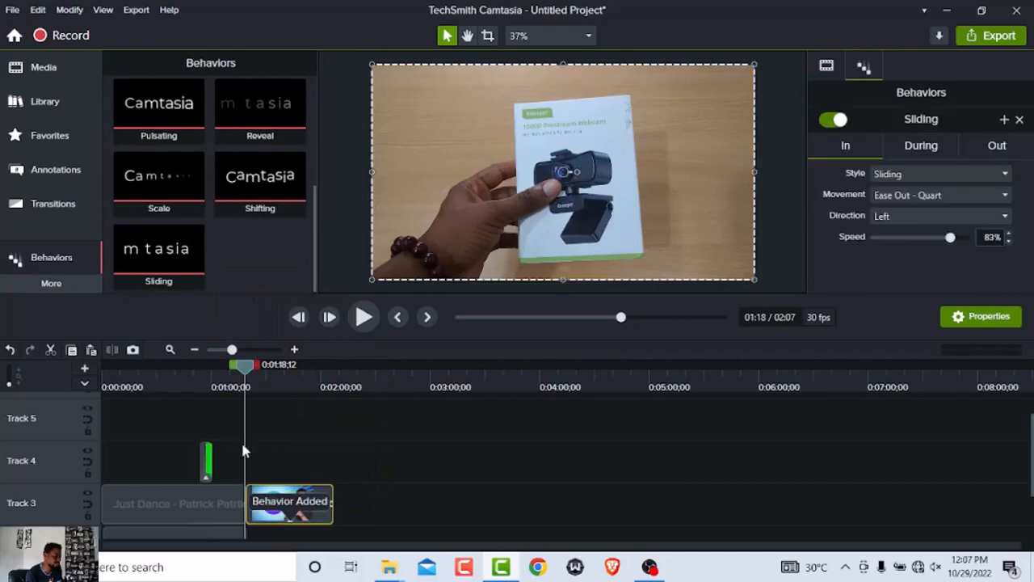
left_click(364, 318)
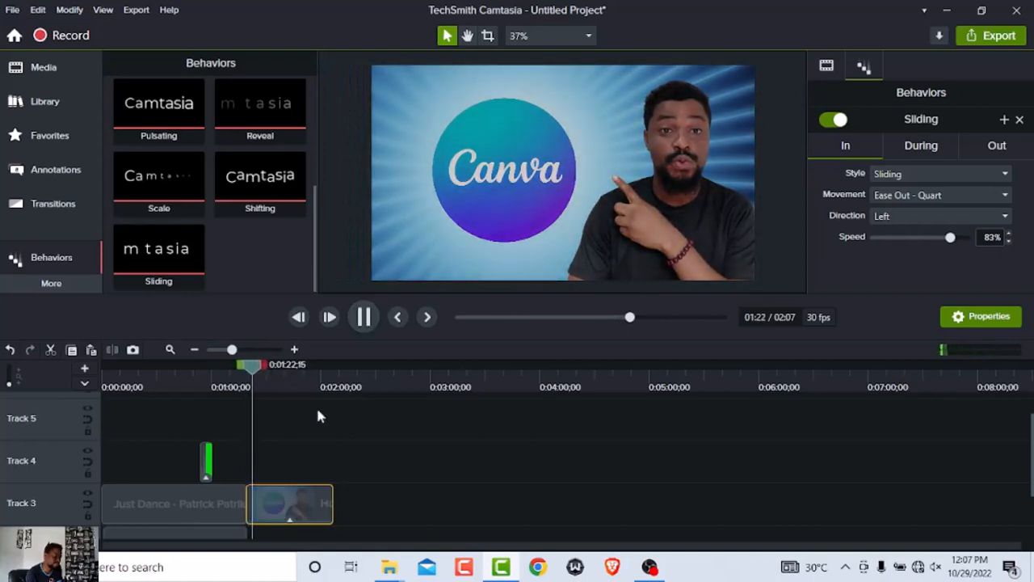
key("space")
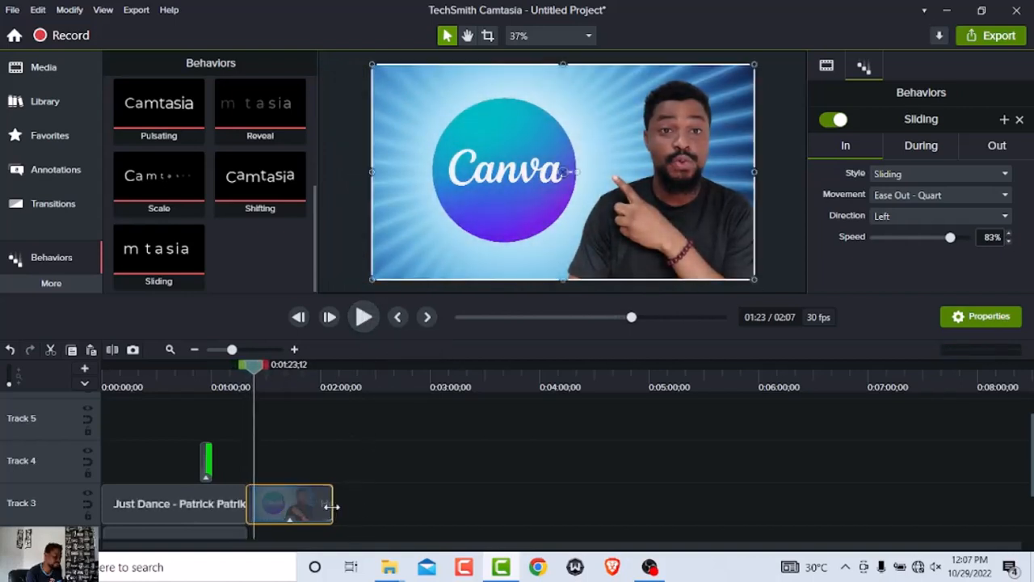
Step: Shorten the How to Use Canva image to end at about 1:27 and replay it from 1:18
left_click_drag(331, 506, 258, 505)
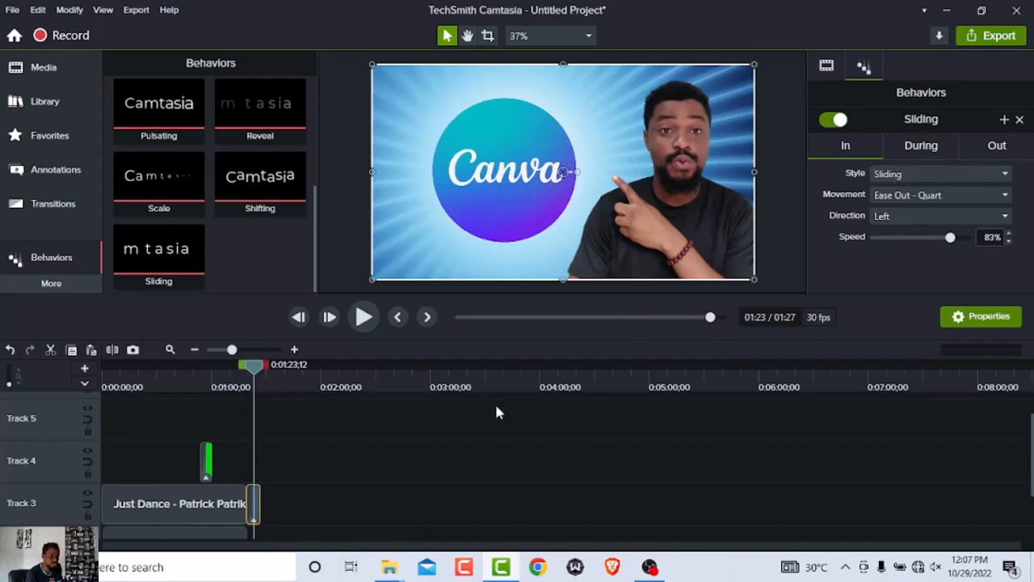
left_click_drag(252, 372, 247, 380)
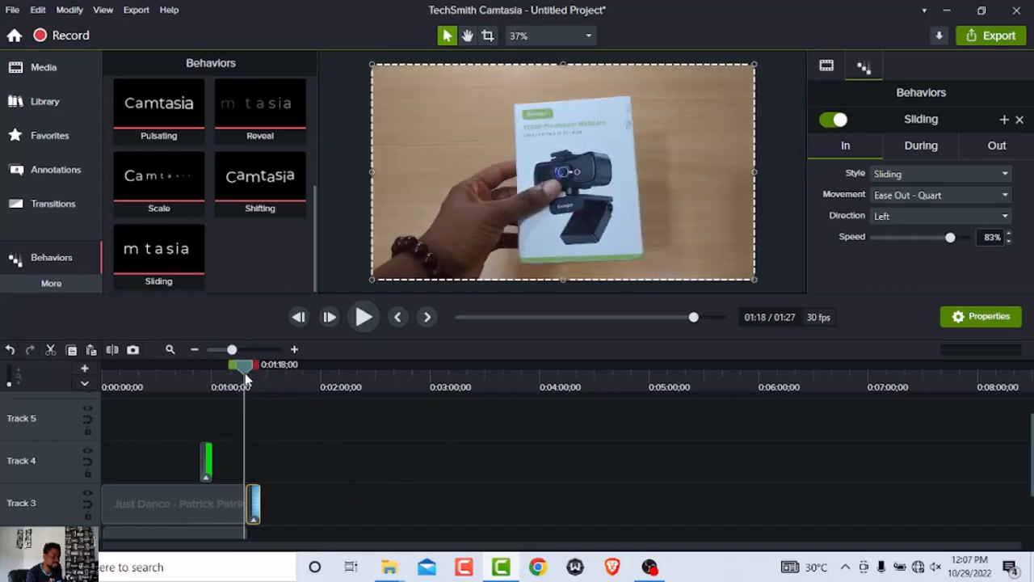
left_click(363, 317)
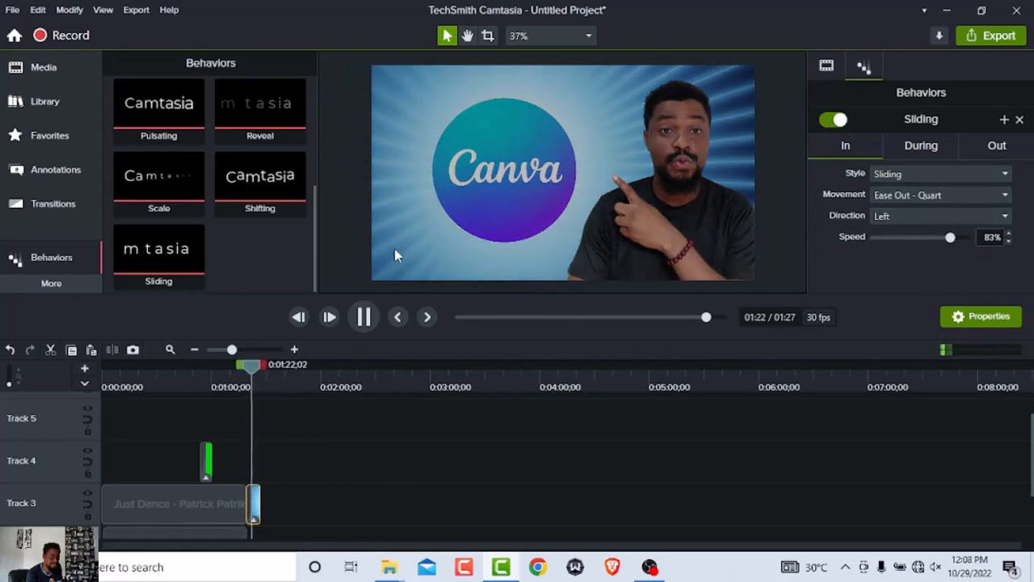
Step: Set the Sliding behavior's In direction to Right and replay the image's entrance from about 1:17
left_click(903, 215)
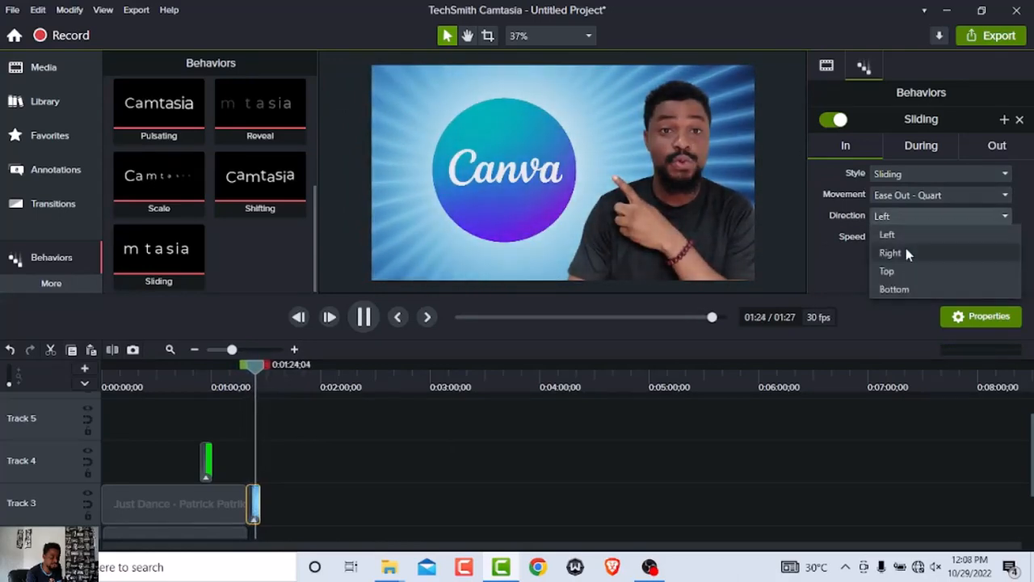
left_click(906, 252)
left_click_drag(257, 370, 244, 373)
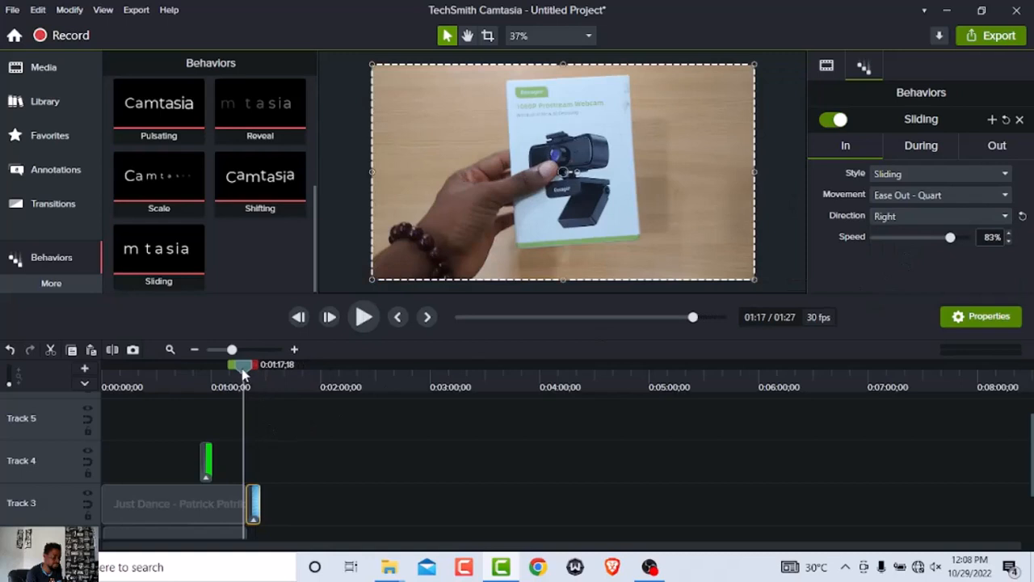
left_click(363, 318)
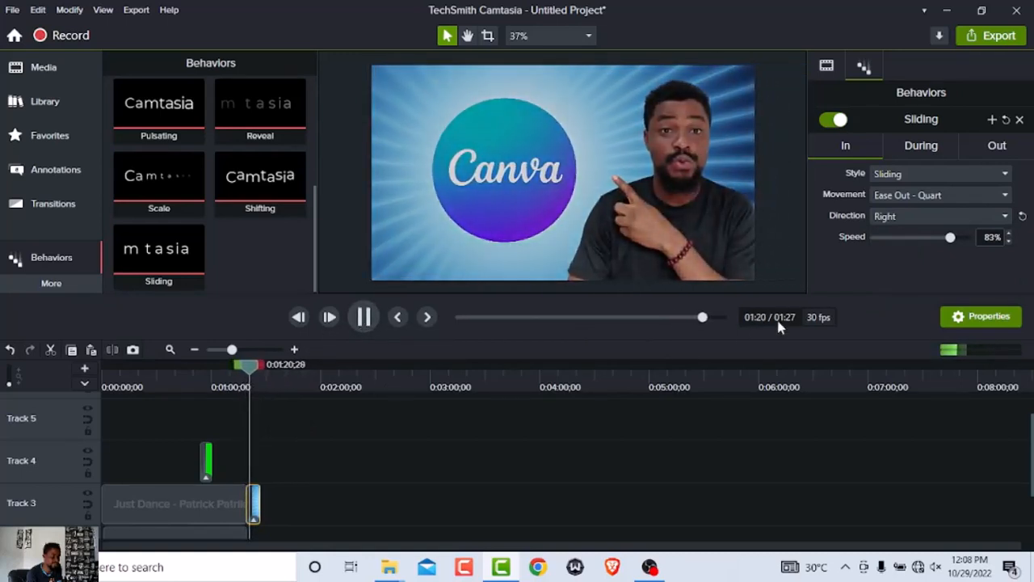
Step: Set the Sliding behavior's During style to None on the How to Use Canva image and replay it from about 1:18
left_click(919, 148)
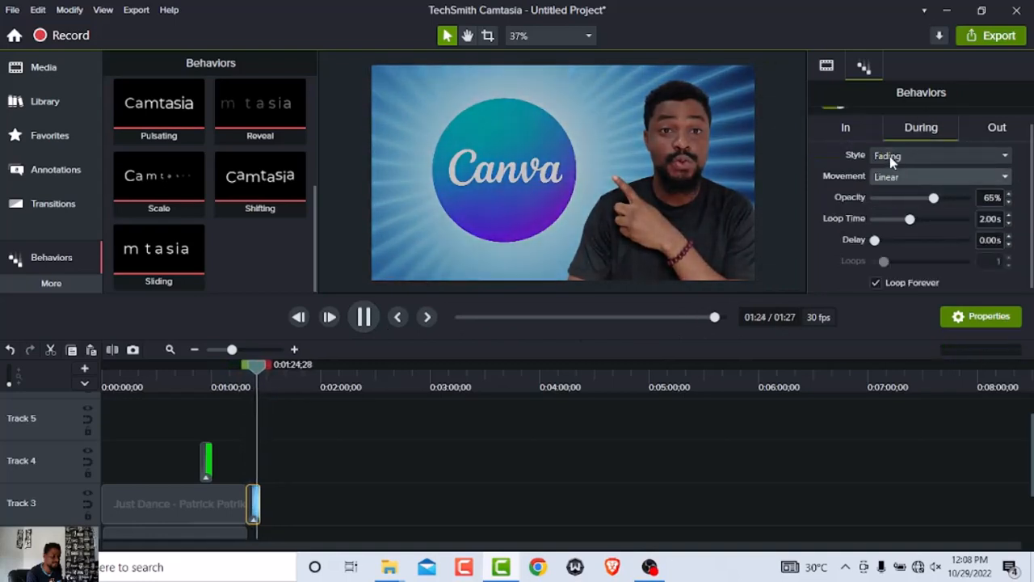
left_click(899, 177)
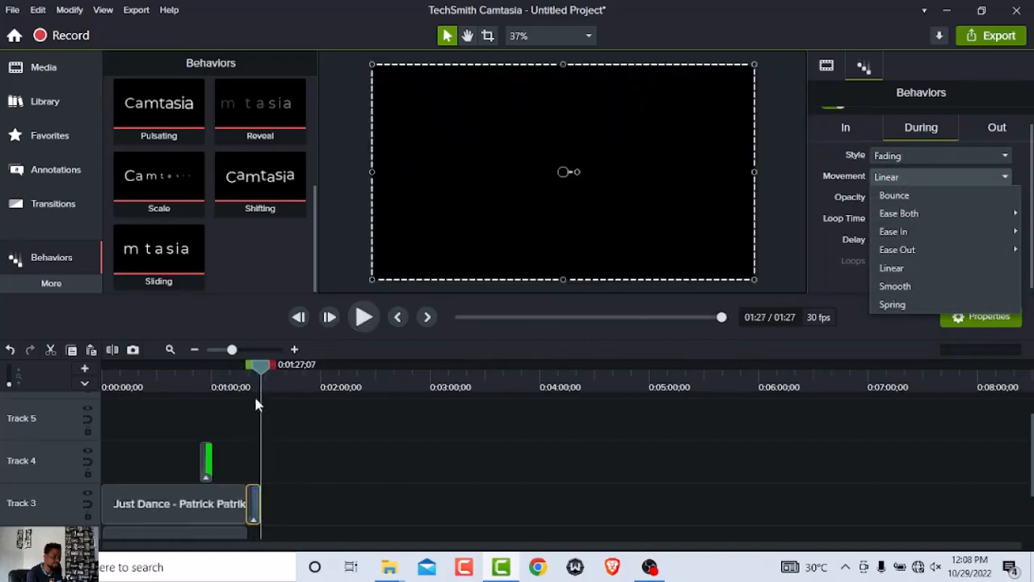
left_click_drag(264, 368, 250, 373)
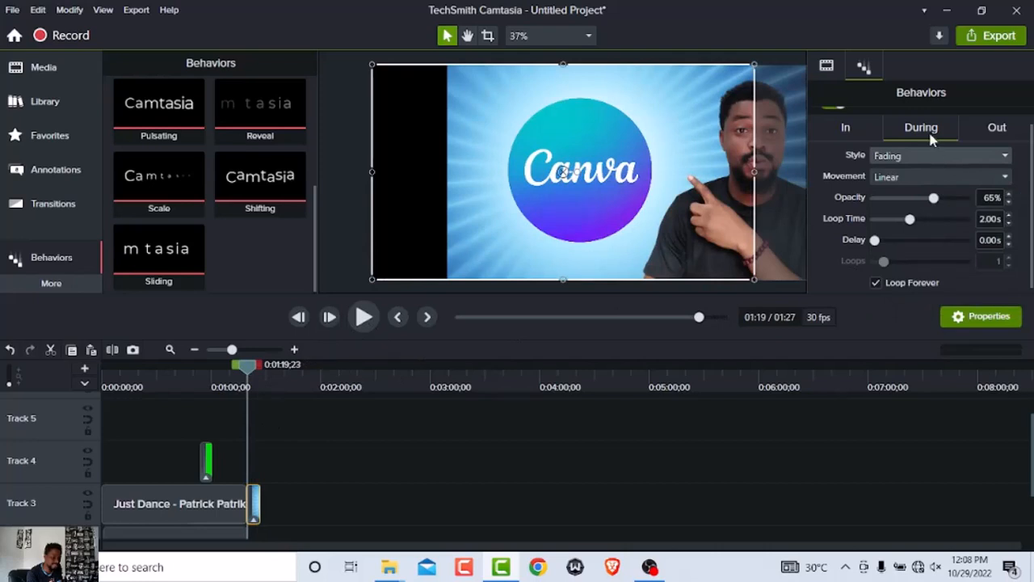
left_click(926, 157)
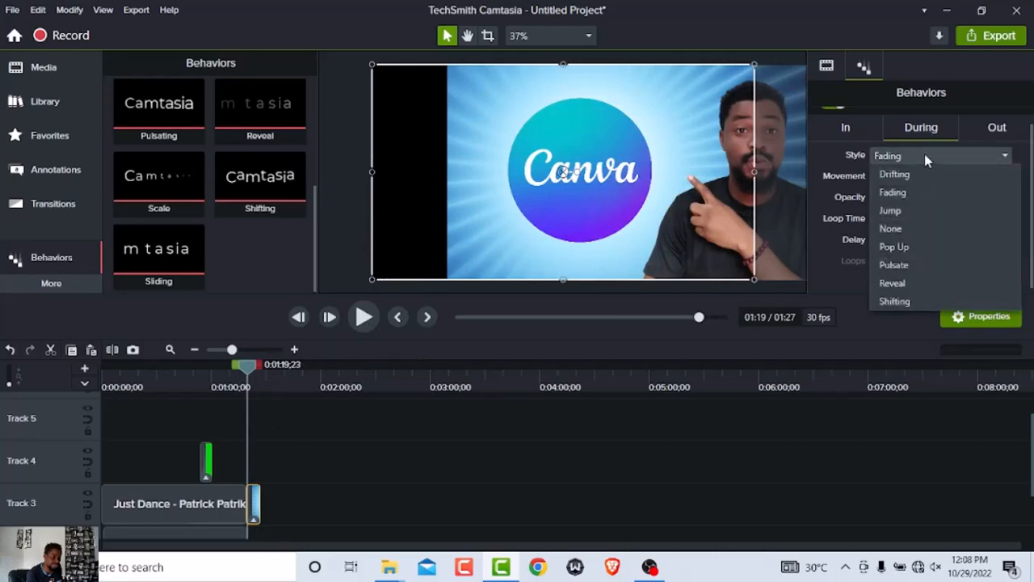
left_click(890, 228)
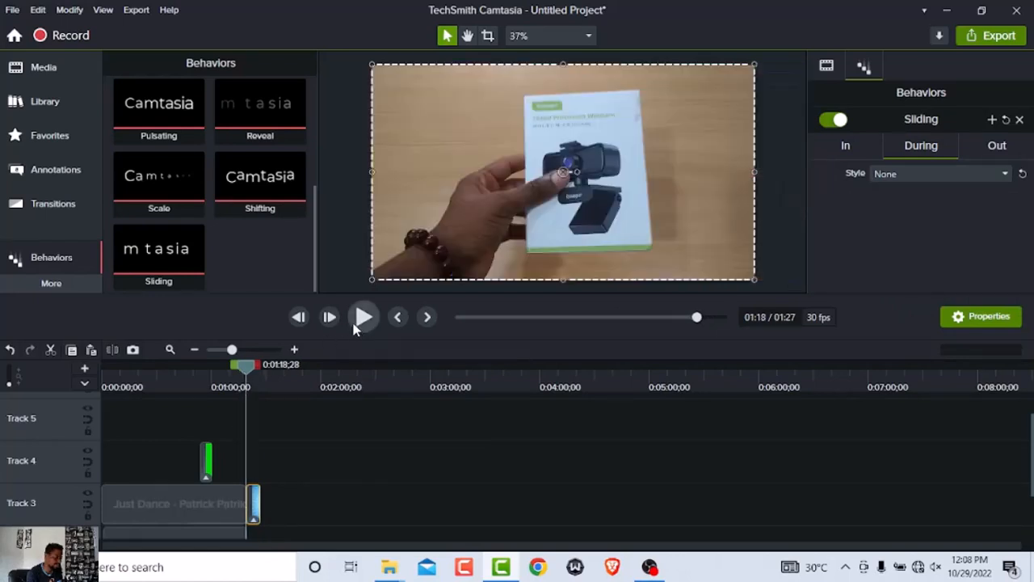
left_click(356, 324)
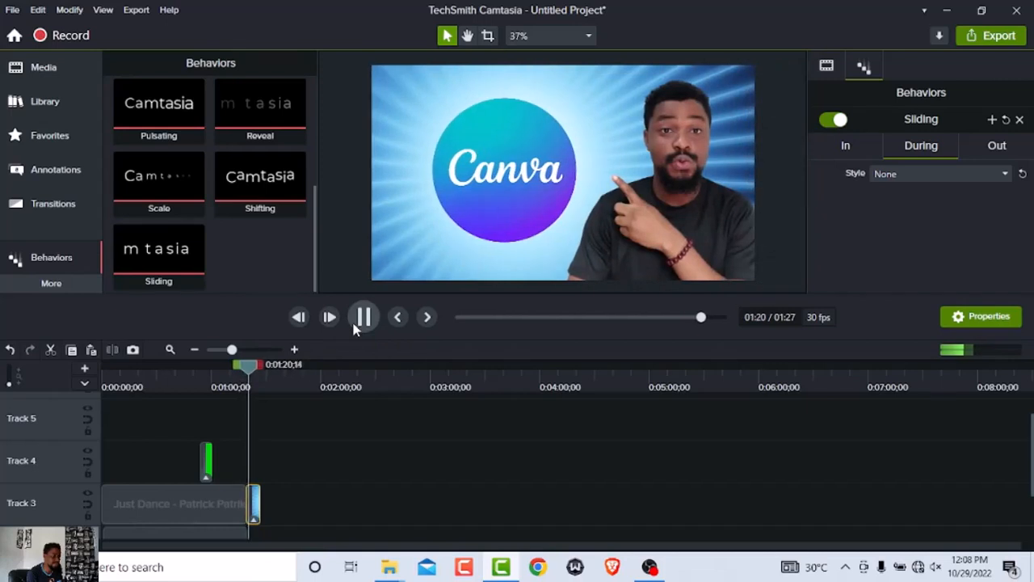
Step: Set the Sliding behavior's Out style to Shrink and preview the image's exit from about 1:23
left_click(997, 146)
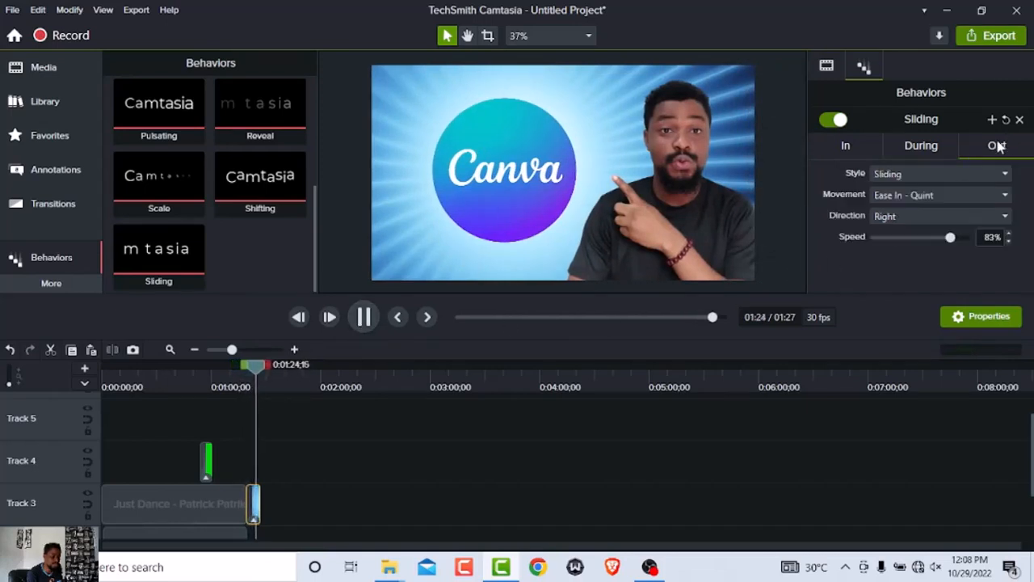
left_click(924, 176)
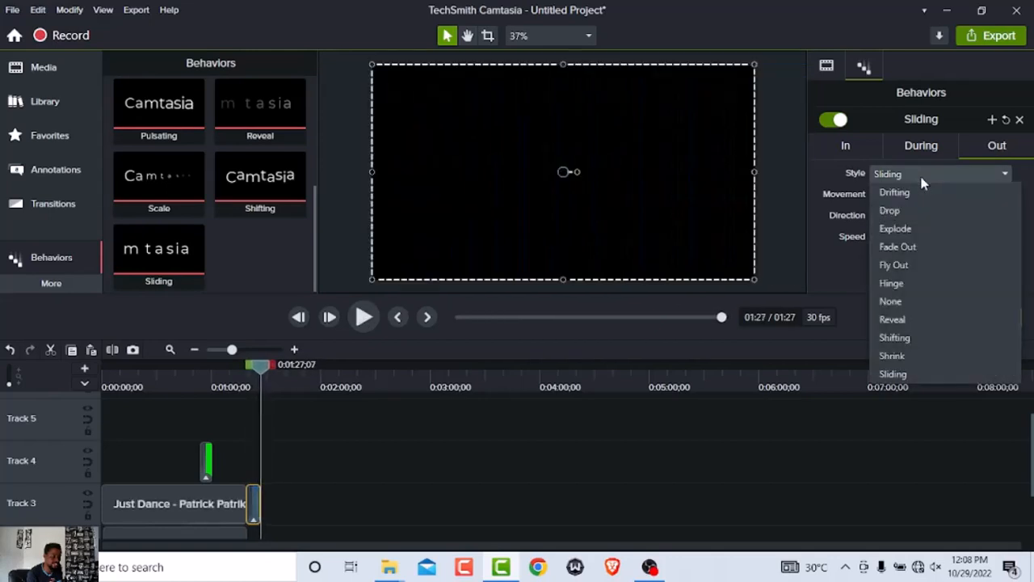
left_click(908, 356)
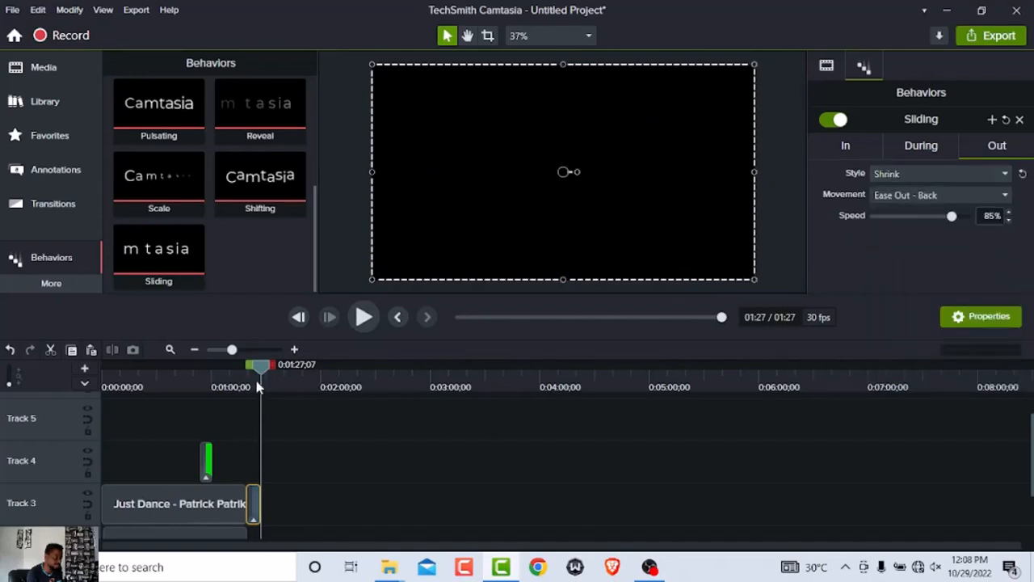
left_click_drag(261, 366, 253, 368)
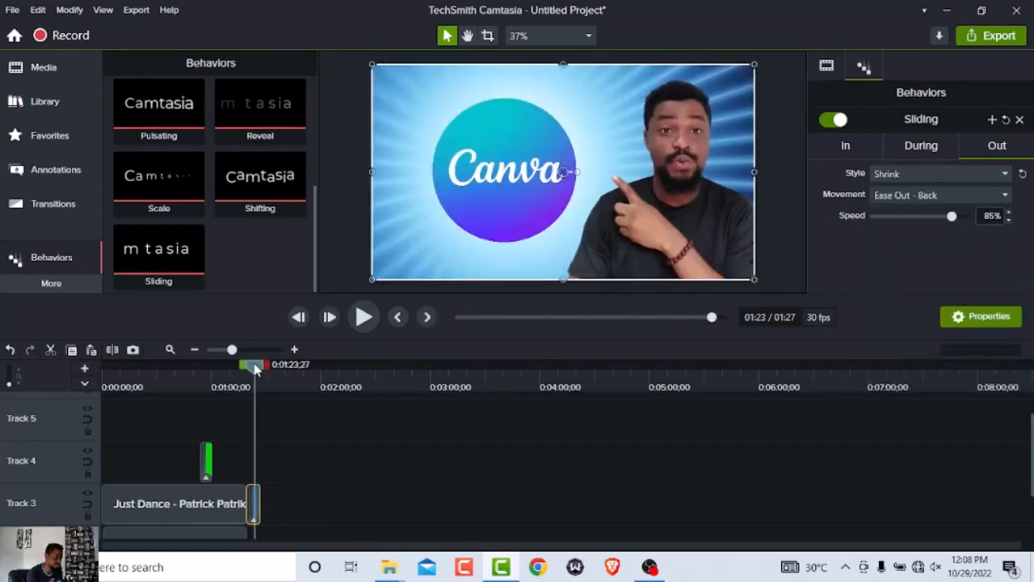
left_click(363, 318)
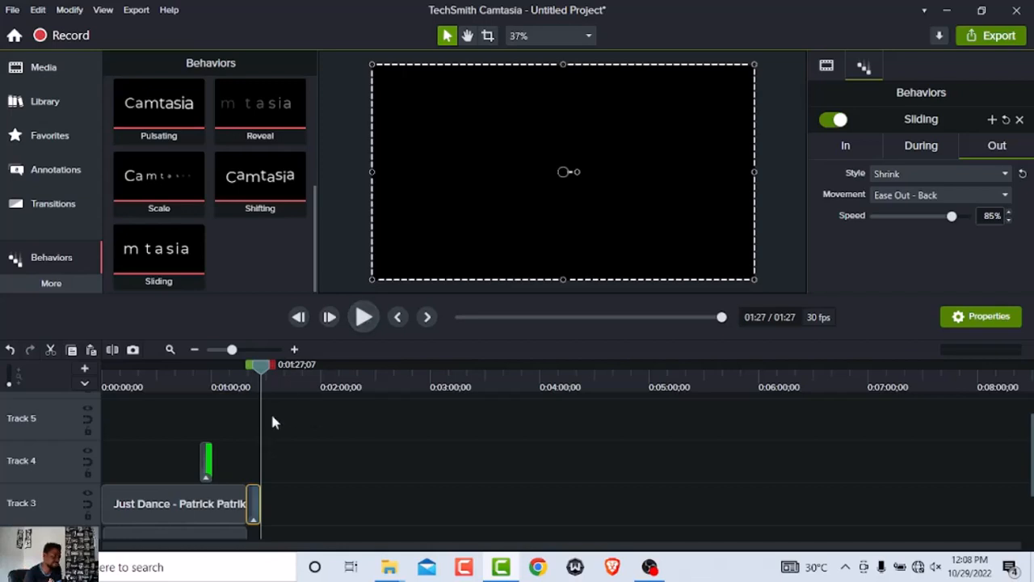
Step: Apply the Sliding behavior to the second ESSAGER REVIEW clip on Track 1 and preview it from about 0:49
left_click_drag(260, 372, 91, 408)
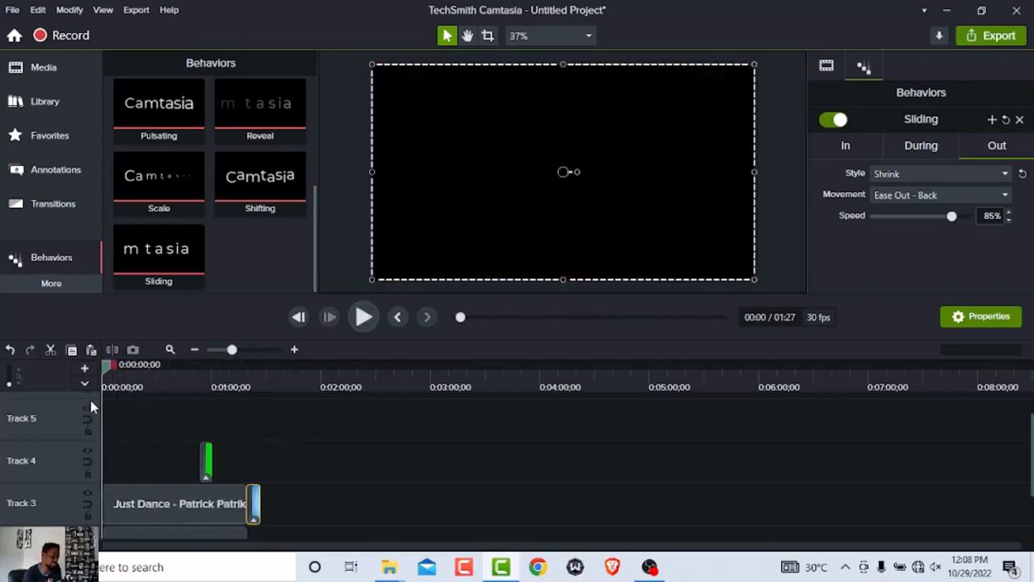
scroll(311, 516, "down", 2)
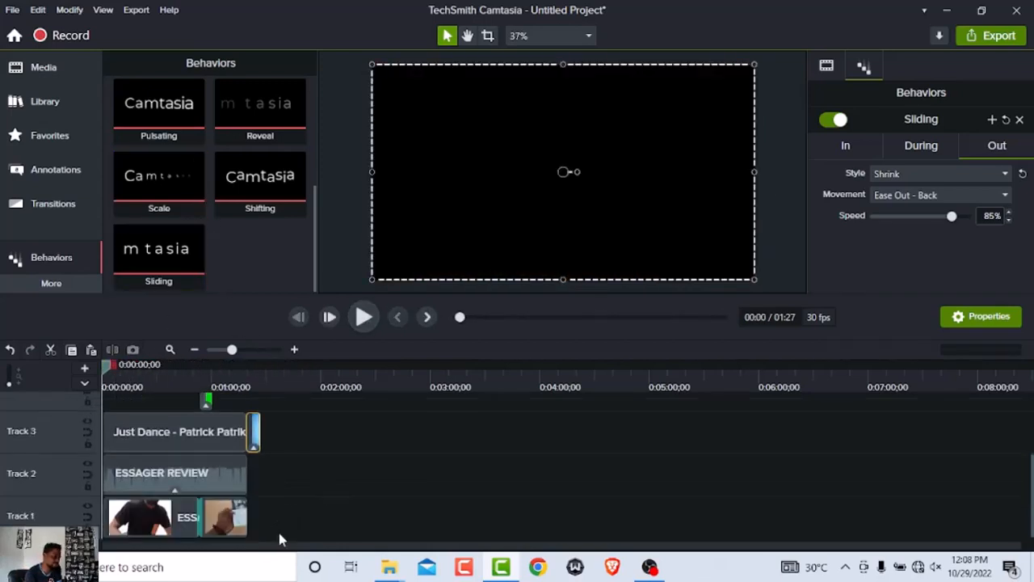
scroll(258, 510, "up", 1)
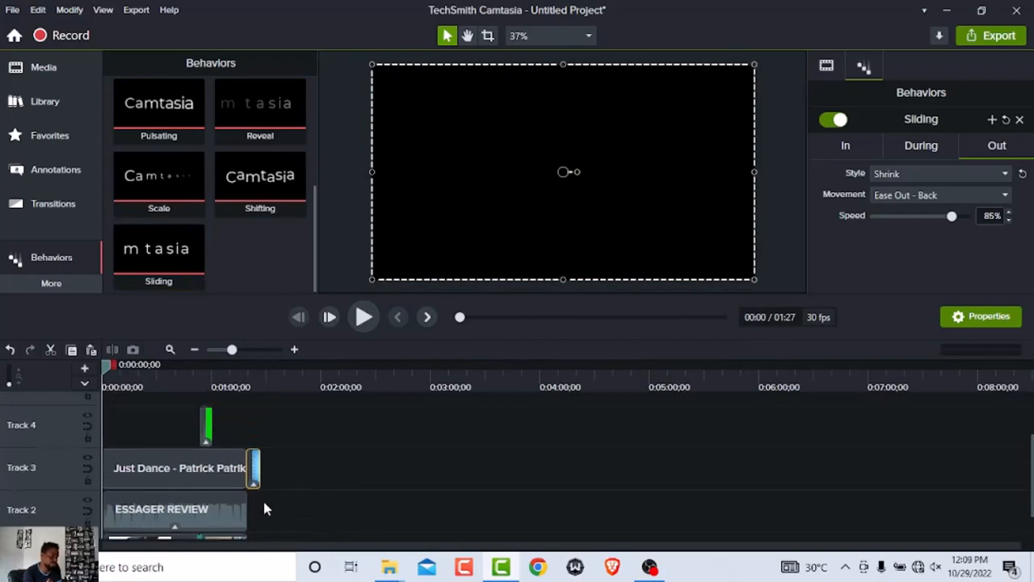
scroll(242, 517, "down", 1)
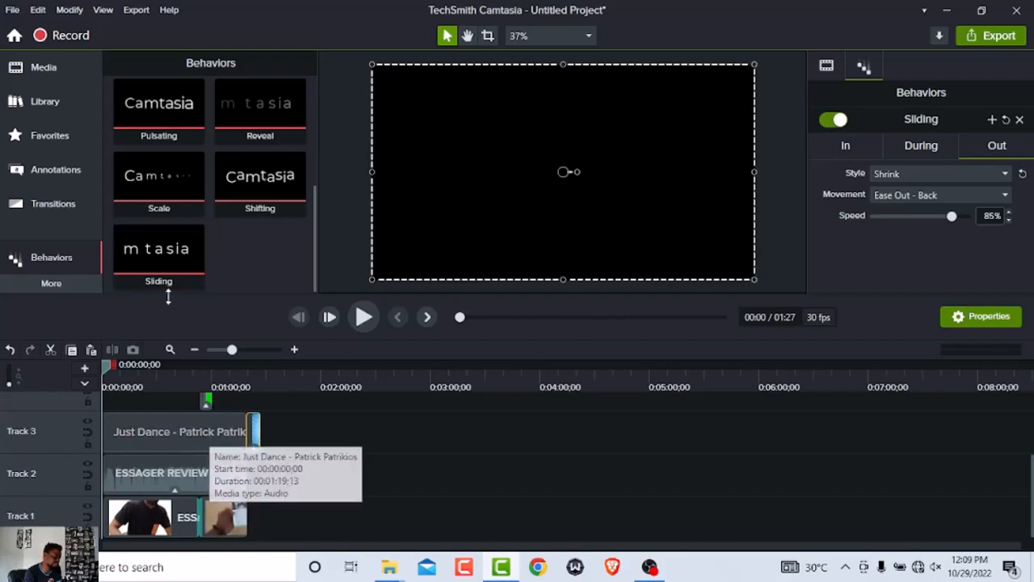
left_click_drag(153, 260, 225, 516)
left_click_drag(110, 376, 201, 412)
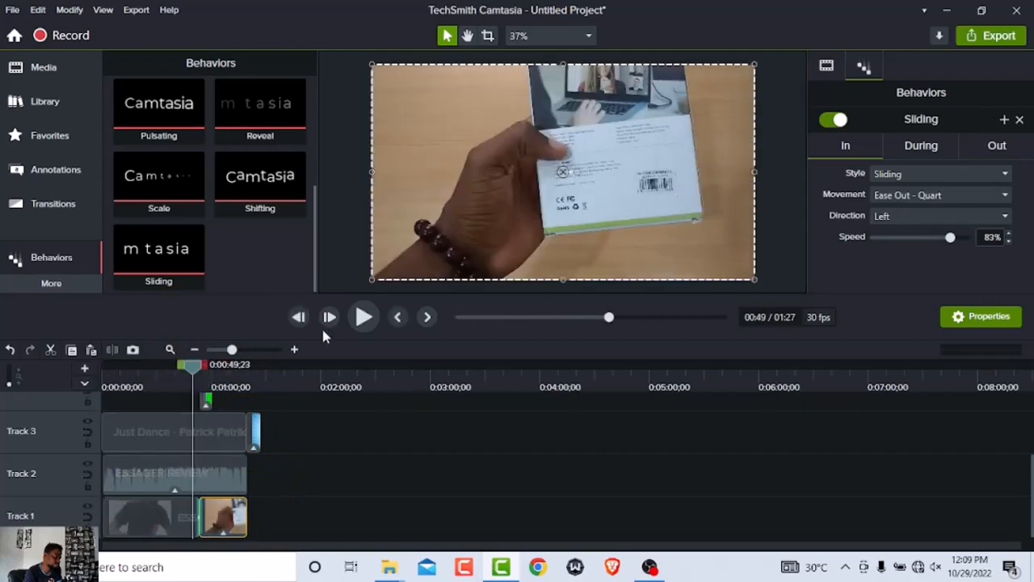
left_click(365, 318)
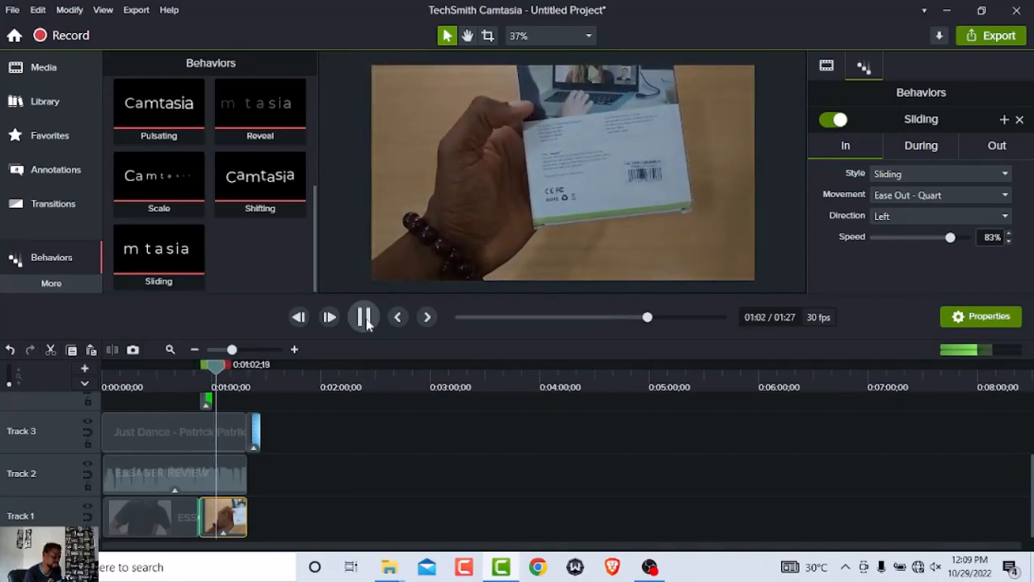
left_click(364, 319)
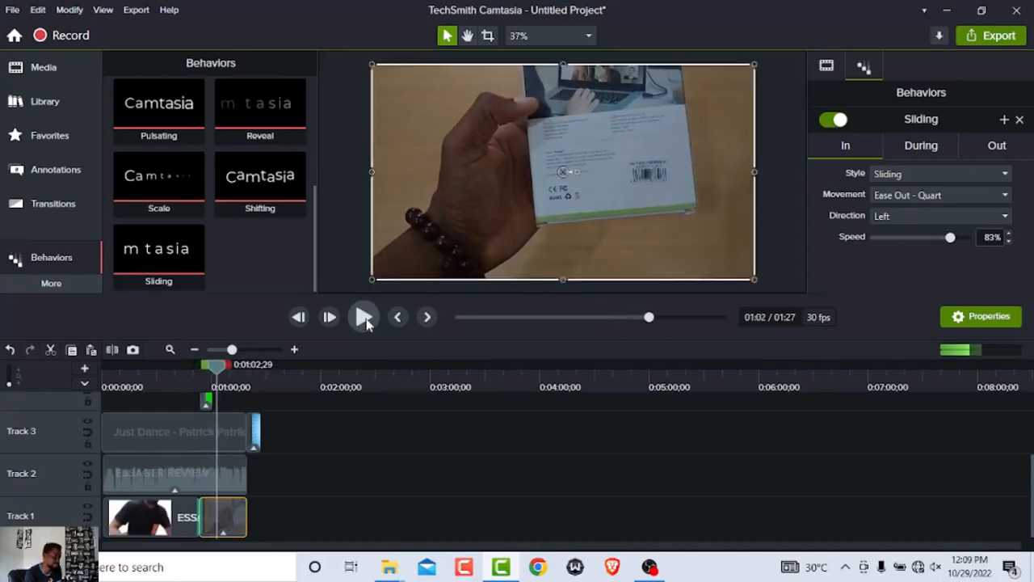
Step: Add the Blend Mode visual effect to the second clip on Track 1 and go to about 0:54 in the timeline
left_click(44, 284)
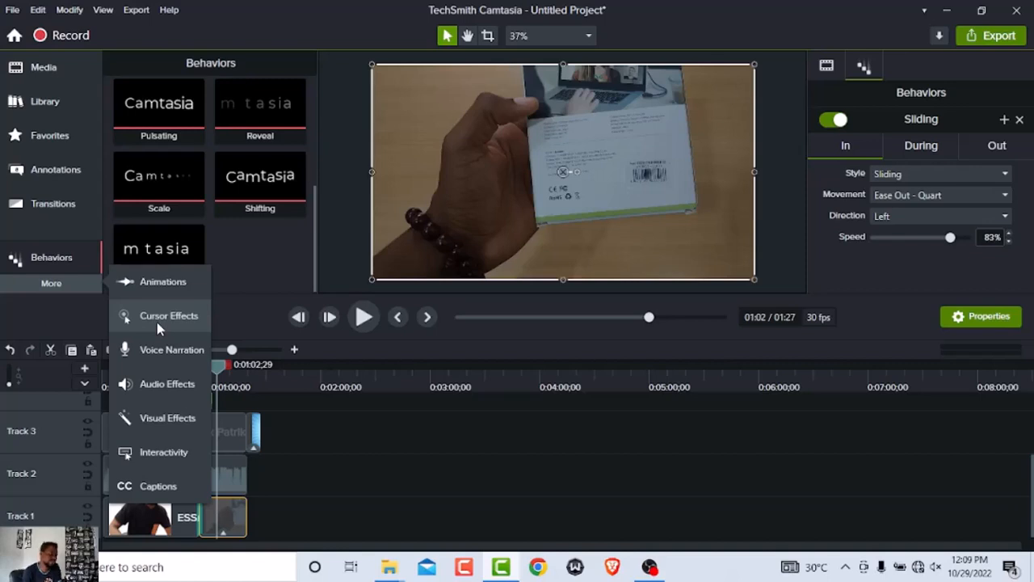
left_click(43, 314)
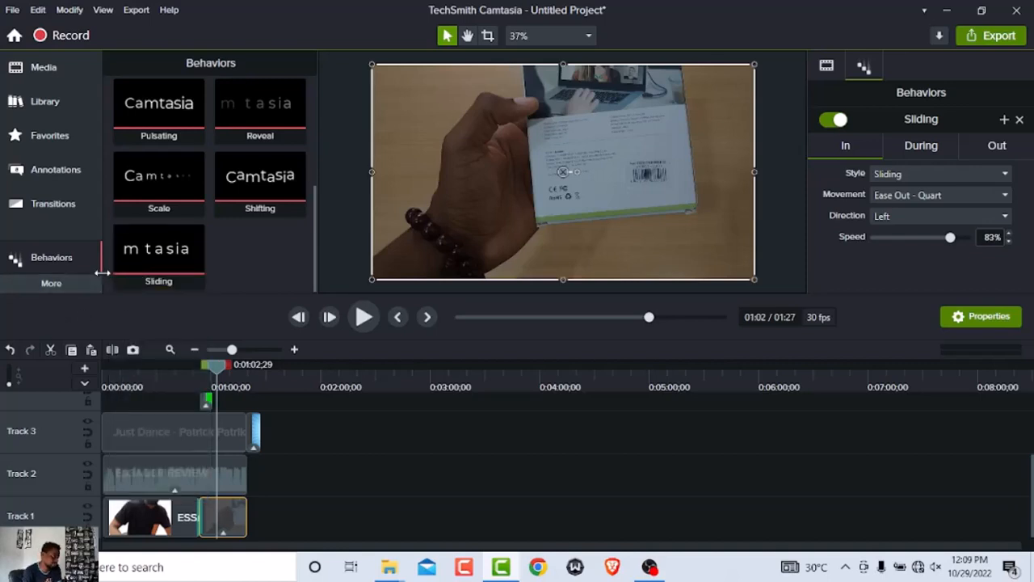
left_click(55, 289)
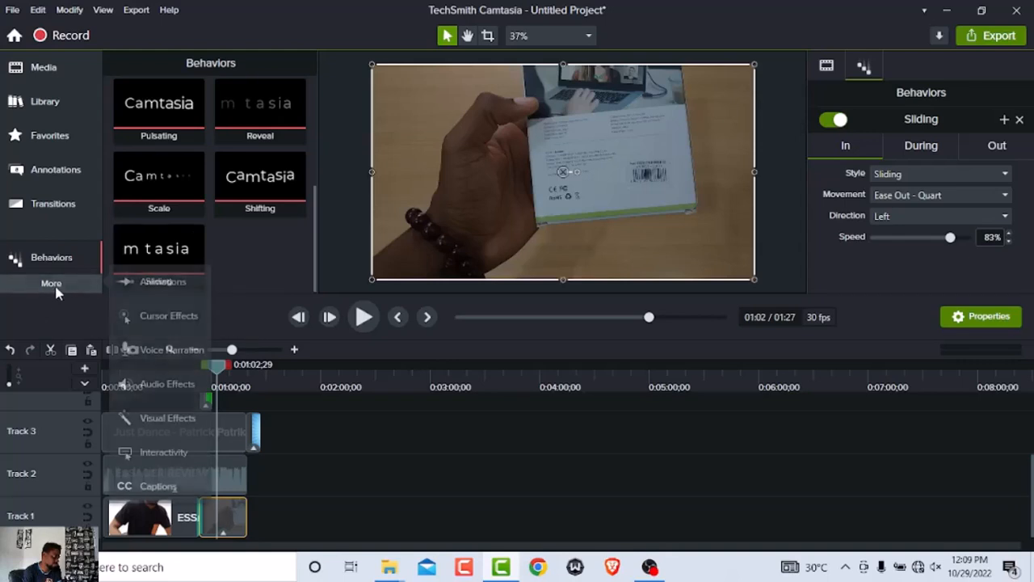
left_click(178, 418)
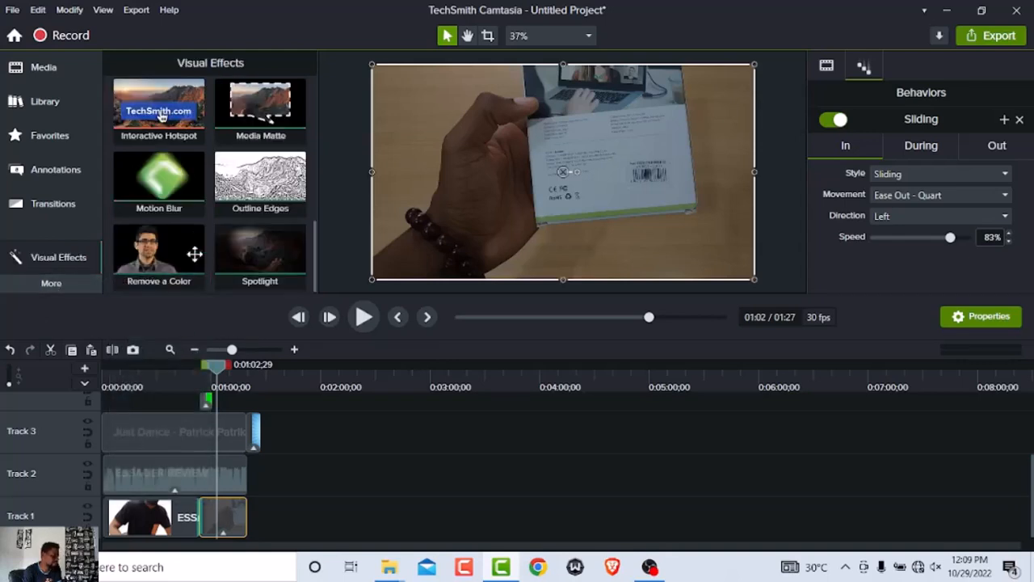
scroll(160, 115, "up", 6)
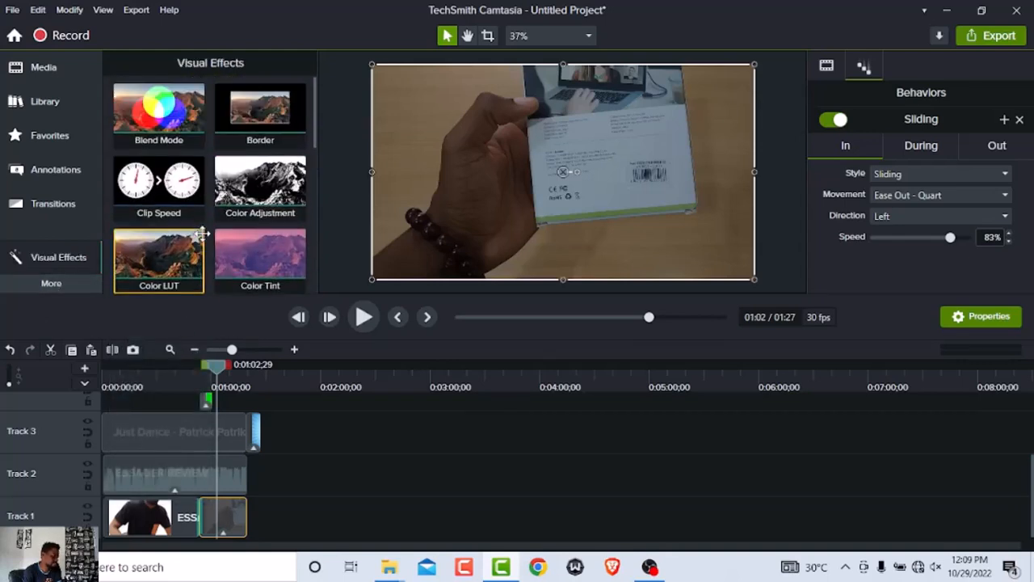
left_click_drag(148, 106, 212, 517)
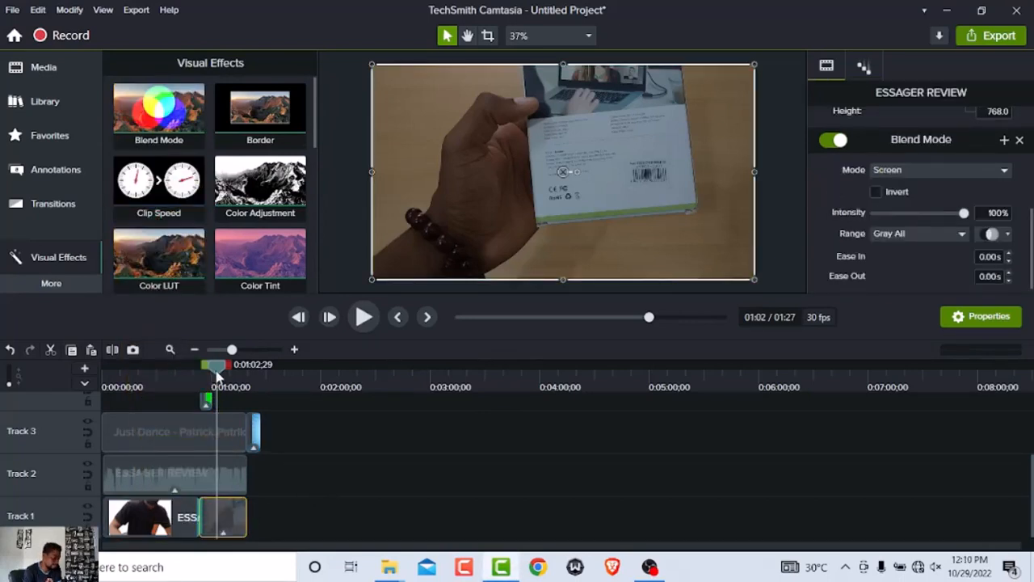
left_click_drag(216, 374, 203, 381)
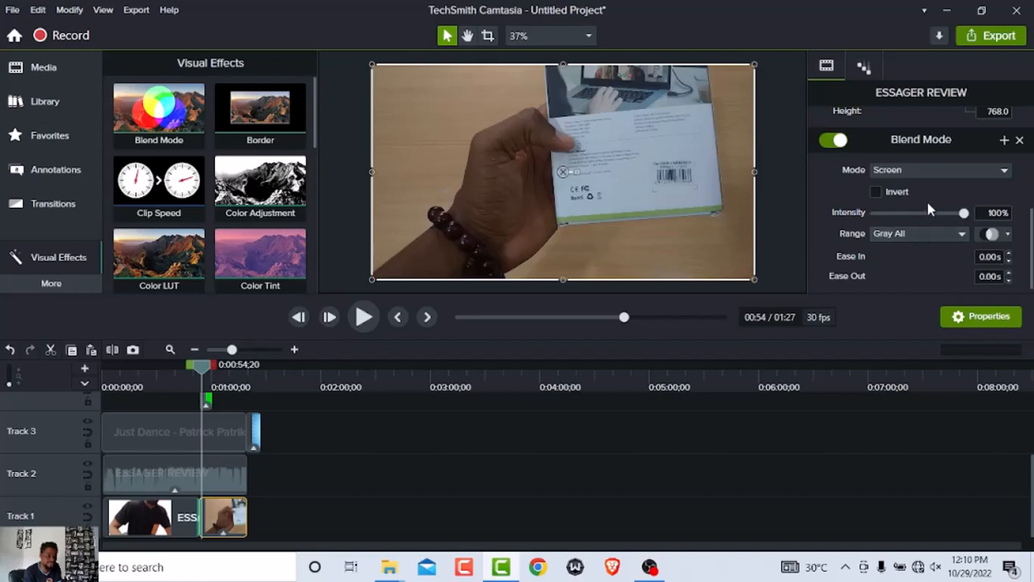
Step: Examine the modes offered by the clip's Blend Mode effect, from Normal through Luminosity
left_click(936, 168)
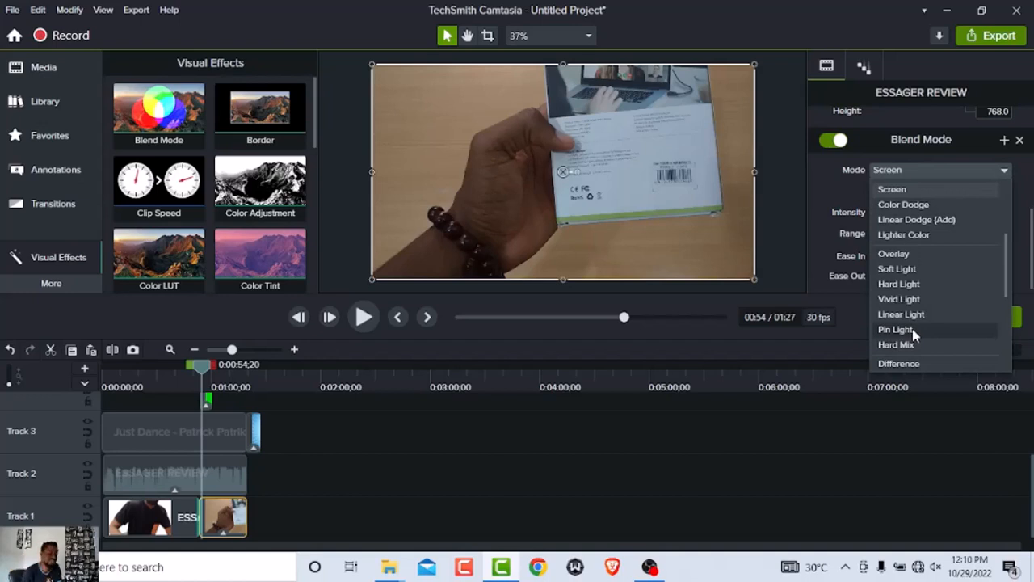
scroll(939, 325, "down", 3)
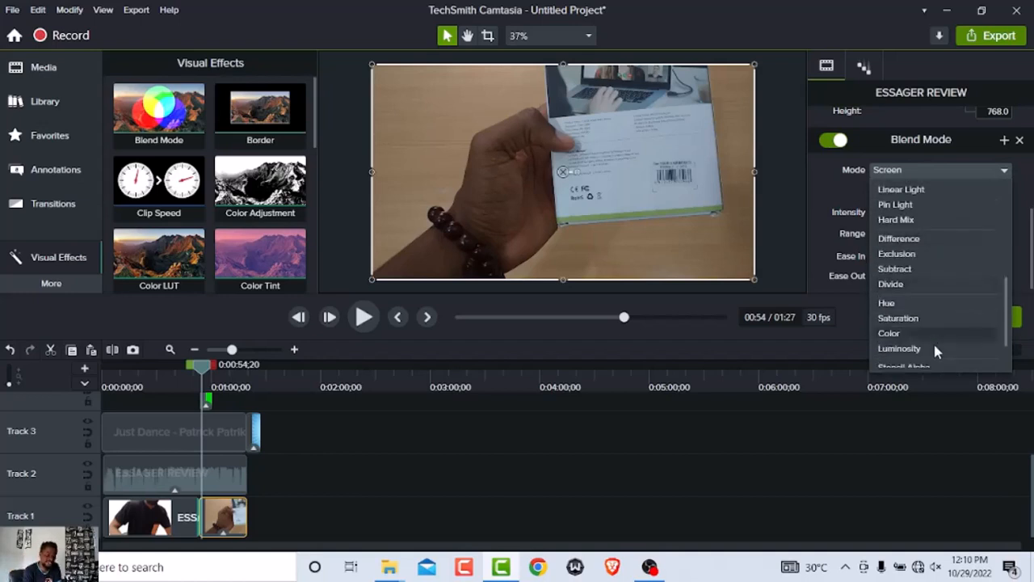
scroll(935, 348, "down", 2)
scroll(938, 340, "up", 3)
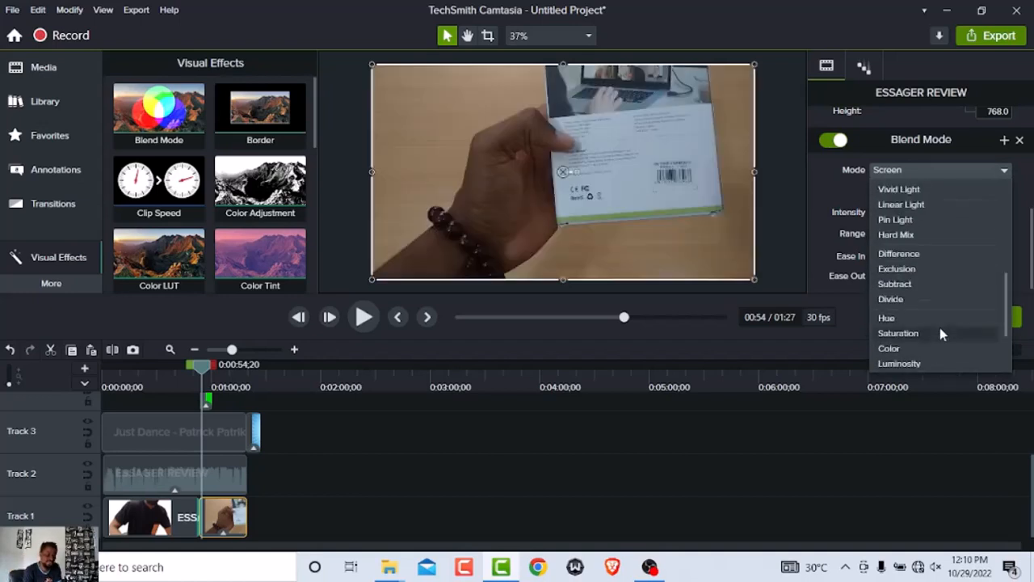
scroll(941, 321, "up", 3)
scroll(934, 299, "up", 2)
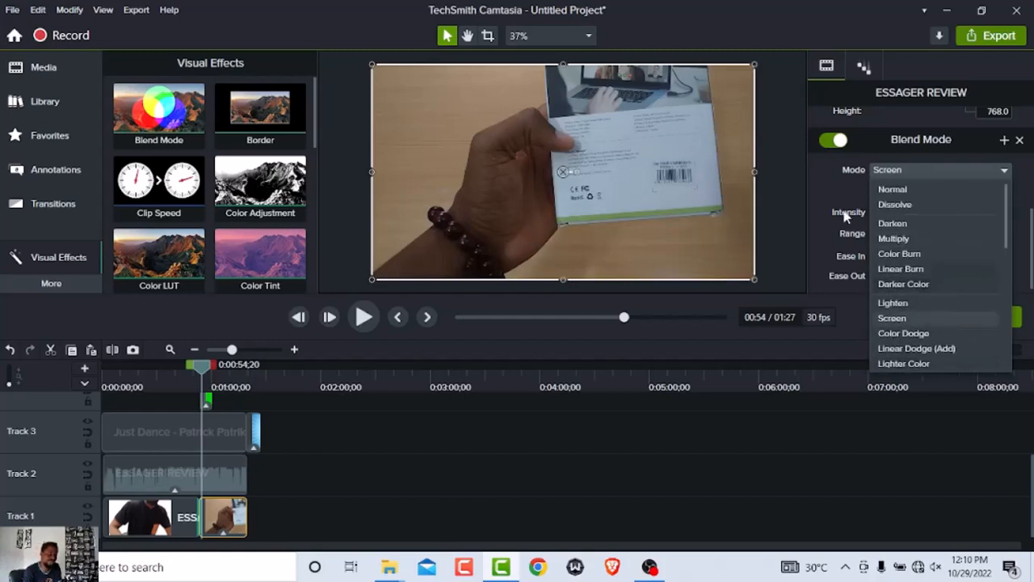
left_click(1021, 144)
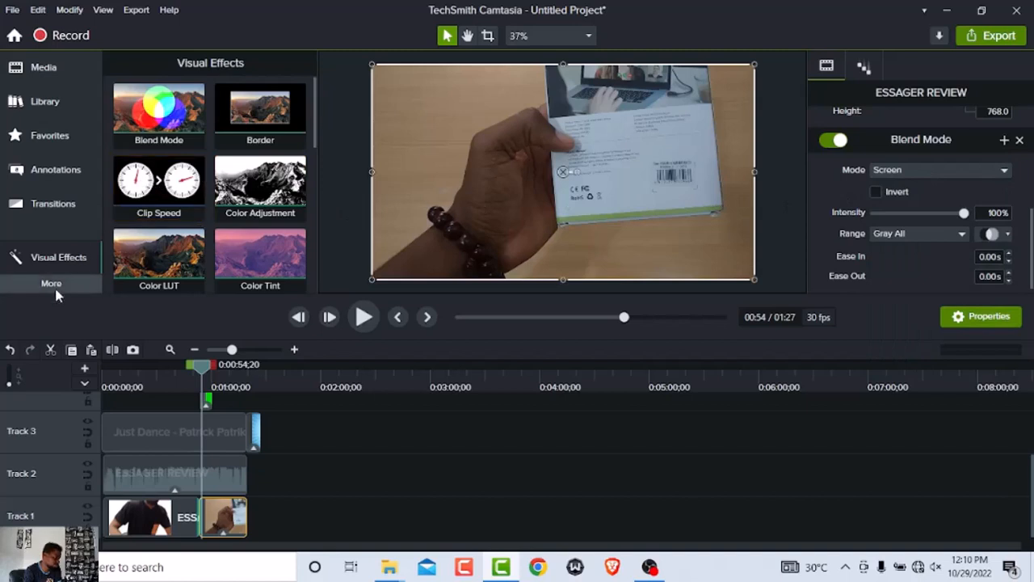
Step: Browse the callout designs available among the annotations
left_click(38, 175)
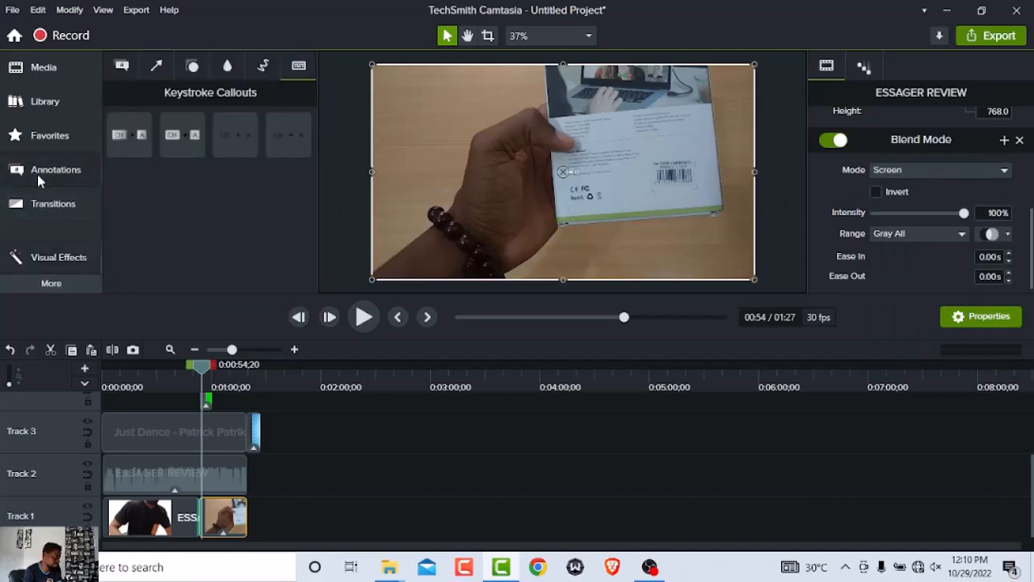
left_click(122, 67)
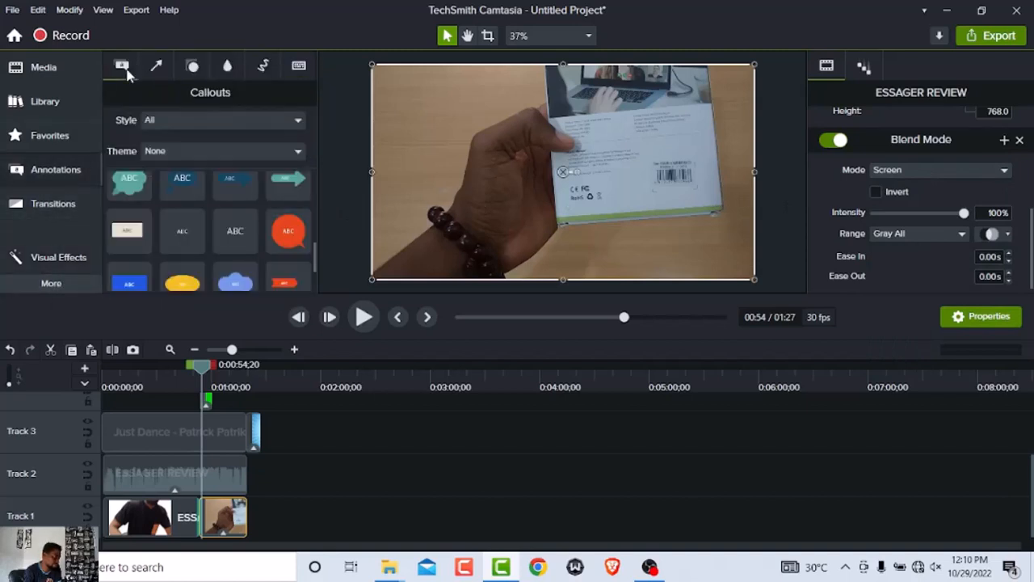
scroll(184, 234, "up", 1)
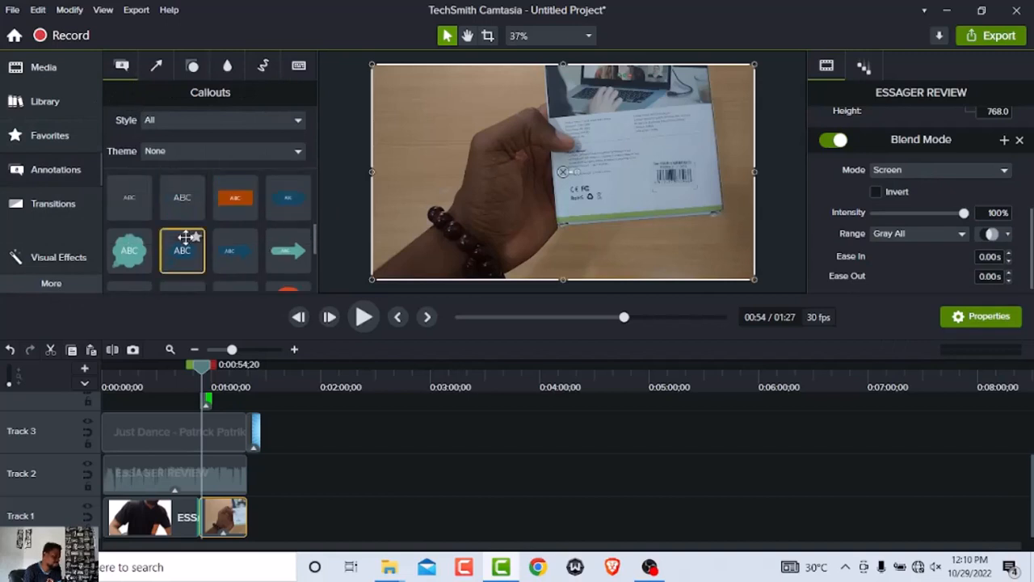
scroll(185, 234, "down", 3)
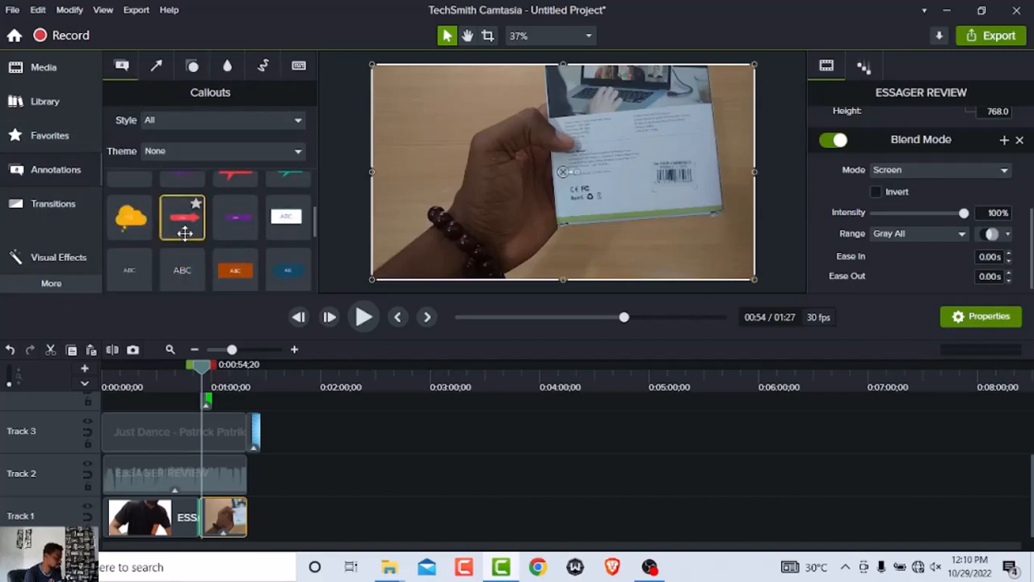
scroll(185, 233, "up", 3)
scroll(187, 239, "down", 1)
scroll(190, 239, "down", 3)
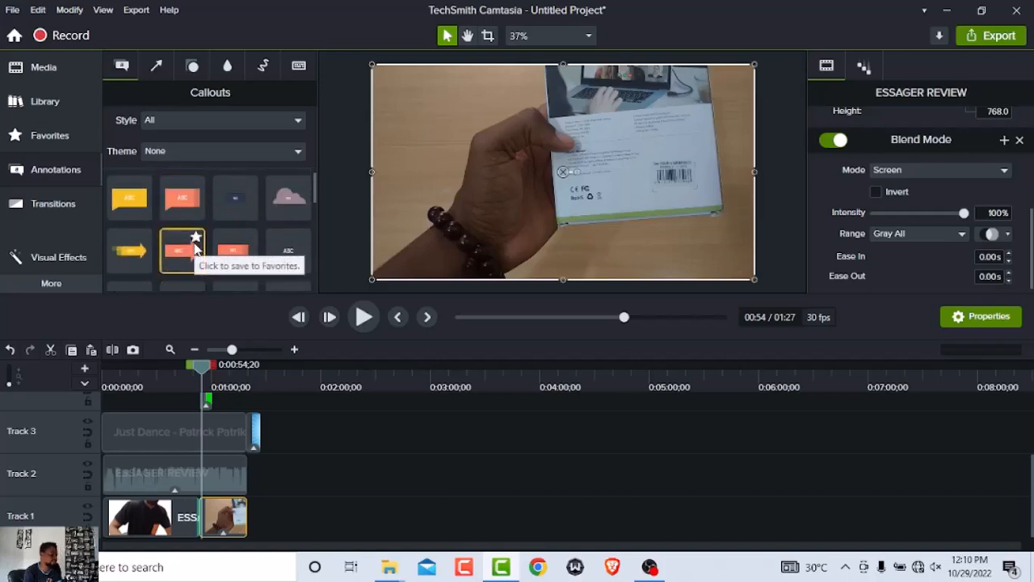
Step: Add a Blur annotation to Track 5 above the second half of the Just Dance clip
left_click(157, 68)
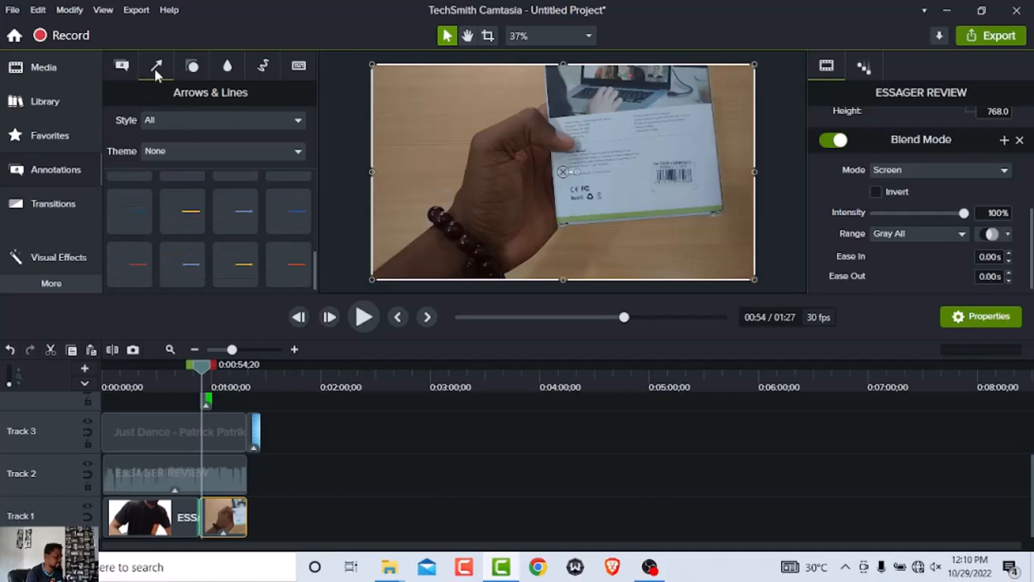
left_click(194, 68)
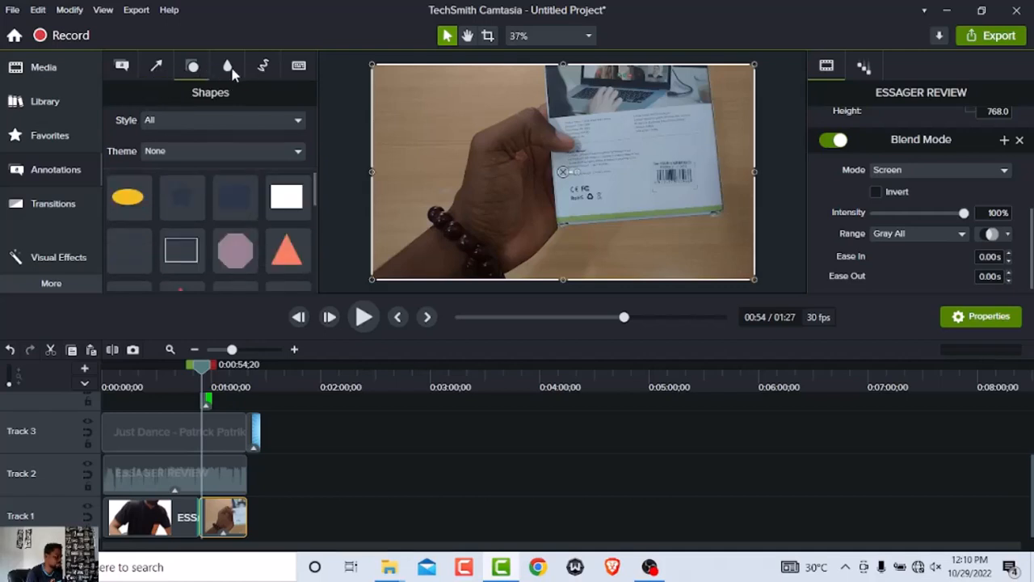
left_click(227, 70)
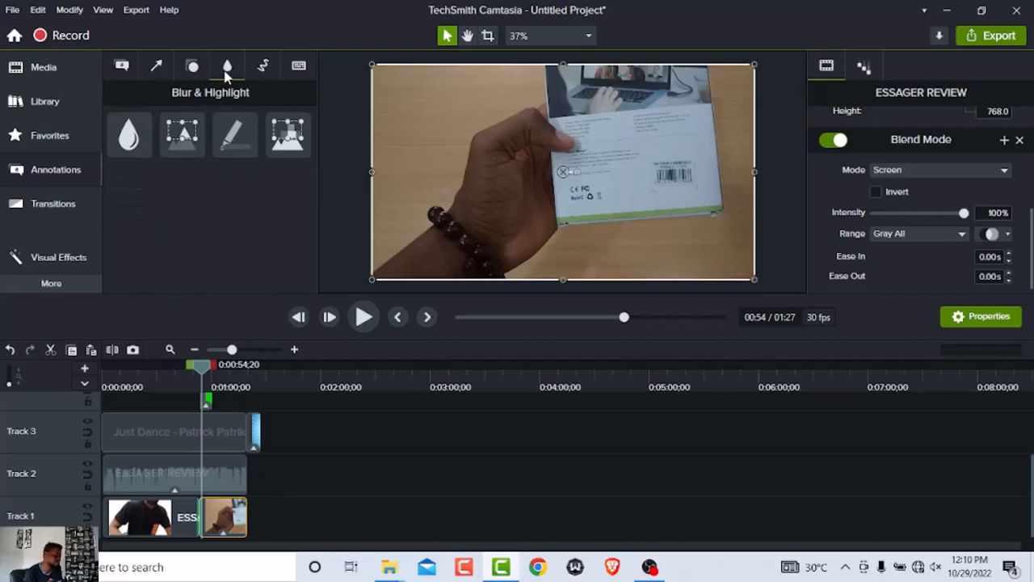
scroll(291, 452, "up", 2)
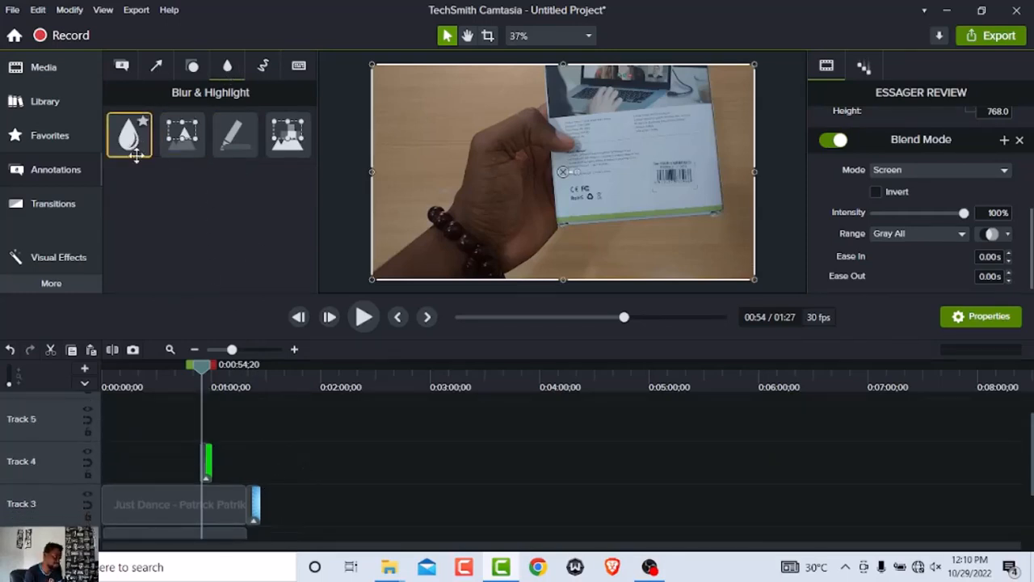
left_click_drag(129, 142, 228, 416)
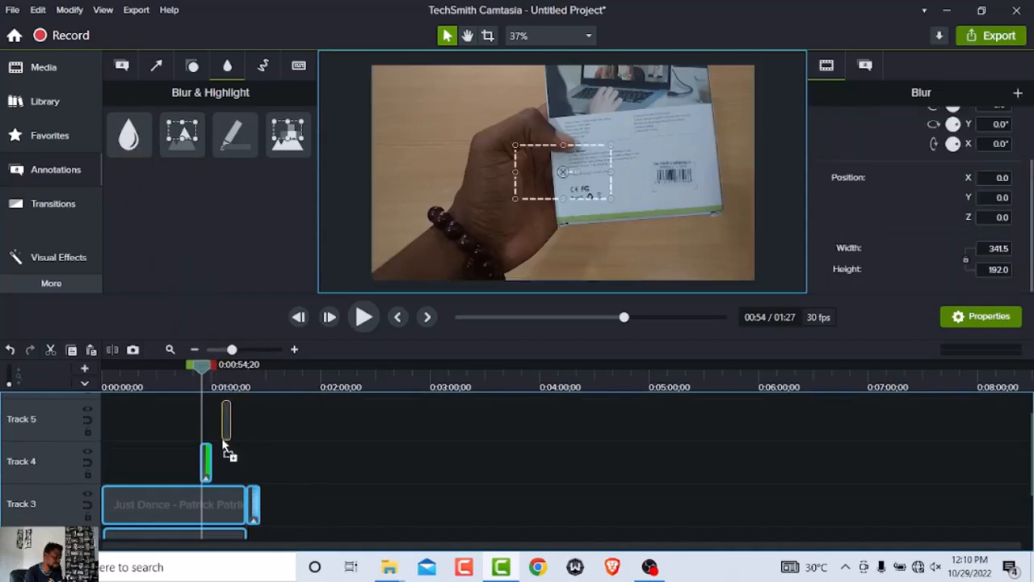
Step: Preview the blur from about 1:07, then enlarge it over the hand and box to about 1,235 by 549, centred in the frame
left_click_drag(203, 365, 230, 385)
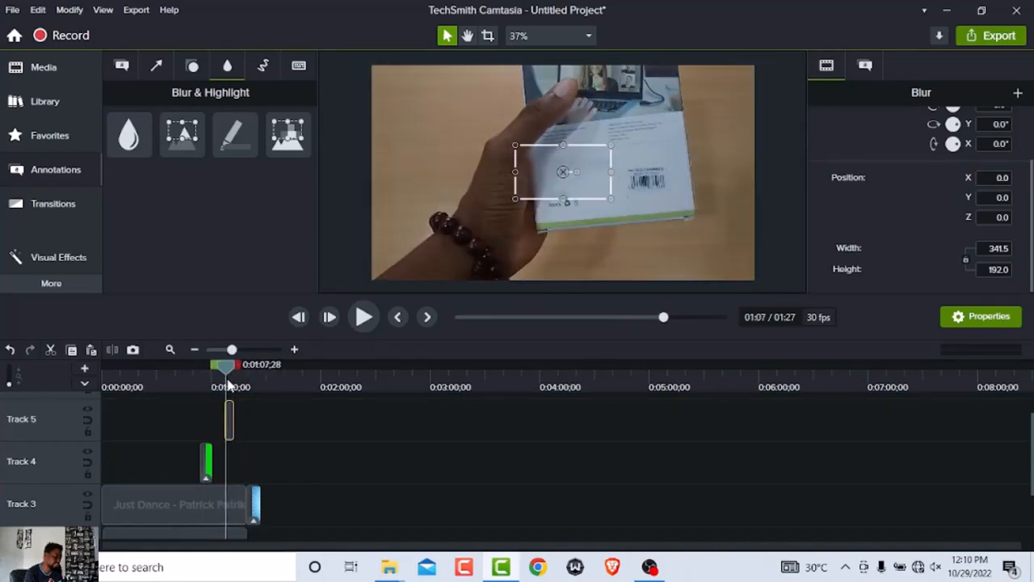
left_click(365, 318)
left_click(365, 318)
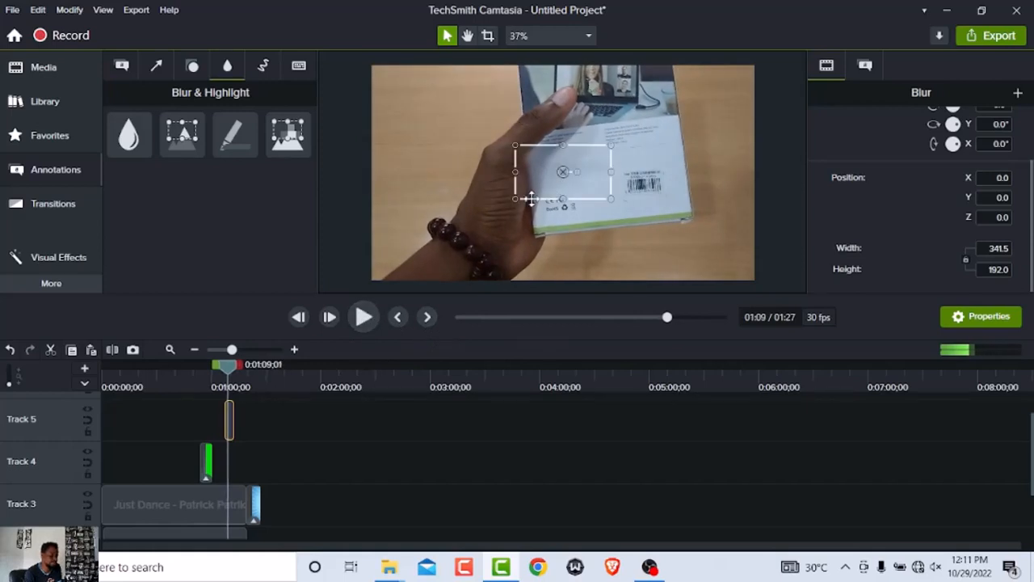
left_click_drag(516, 198, 410, 247)
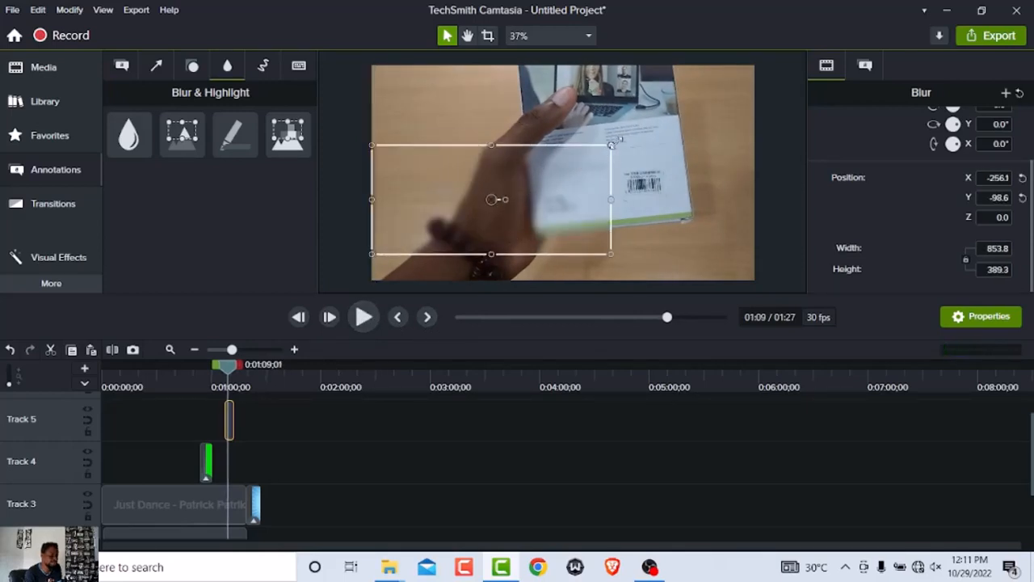
left_click_drag(611, 145, 719, 100)
left_click_drag(576, 190, 600, 177)
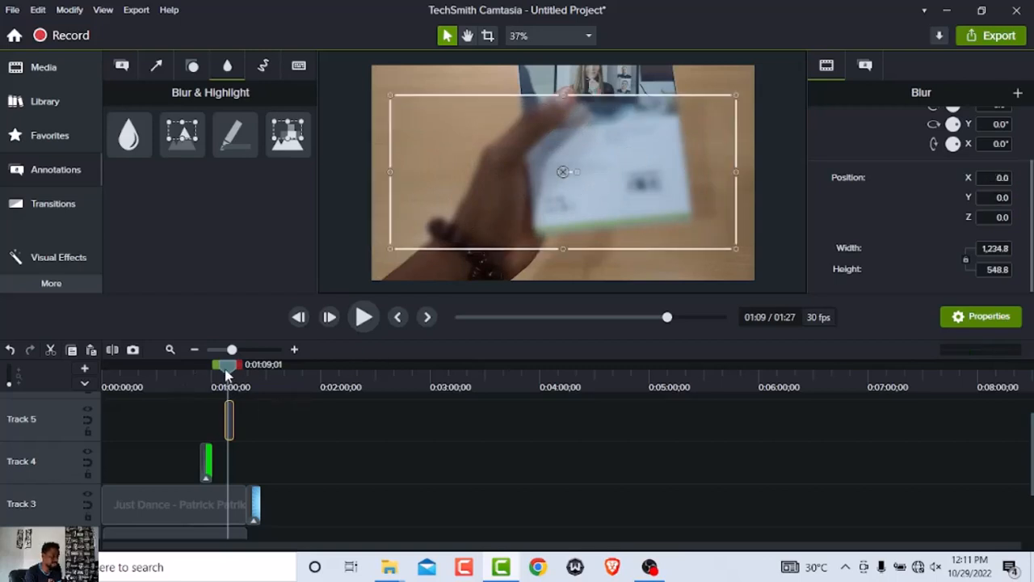
Step: Preview the enlarged blur from about 1:07 and check its opacity setting
left_click_drag(227, 373, 224, 373)
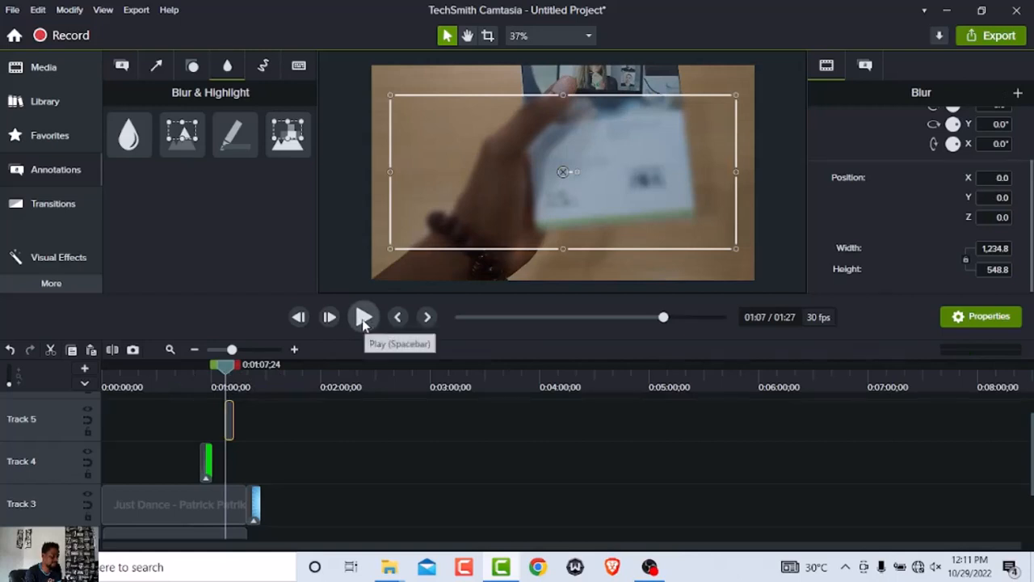
left_click(364, 317)
scroll(928, 176, "up", 2)
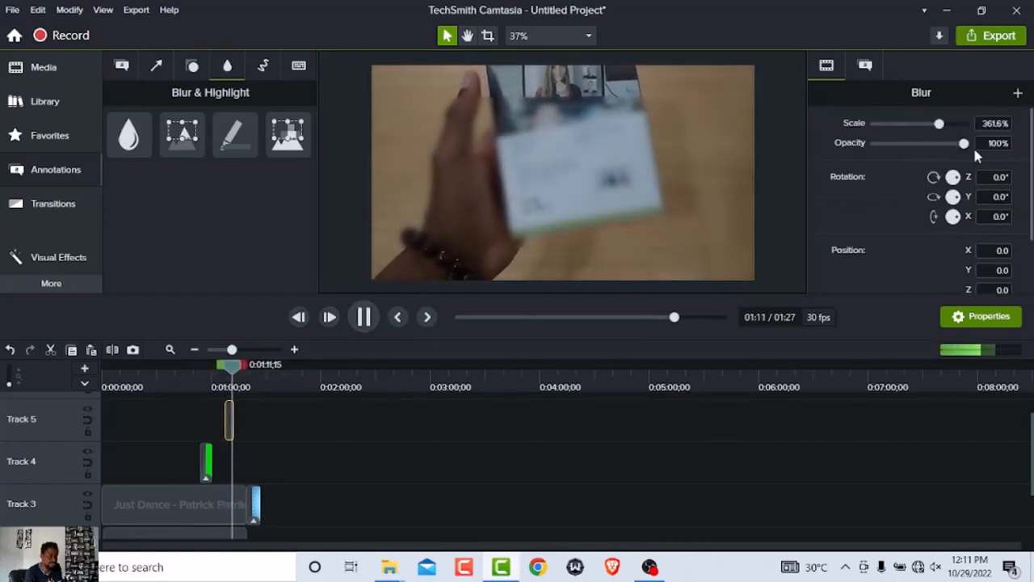
mouse_move(964, 143)
left_mouse_down()
mouse_move(887, 153)
mouse_move(857, 146)
mouse_move(972, 150)
left_mouse_up()
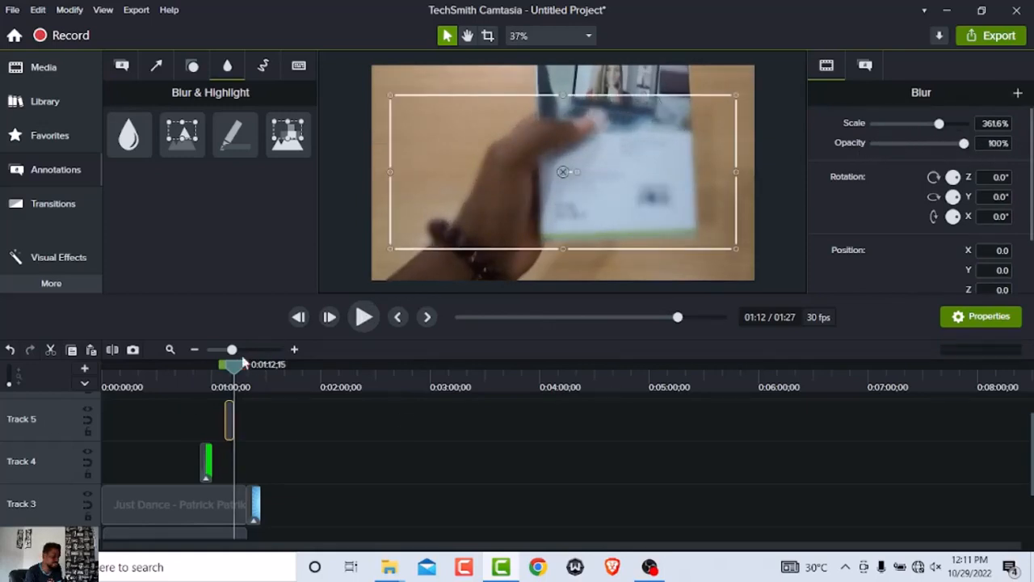
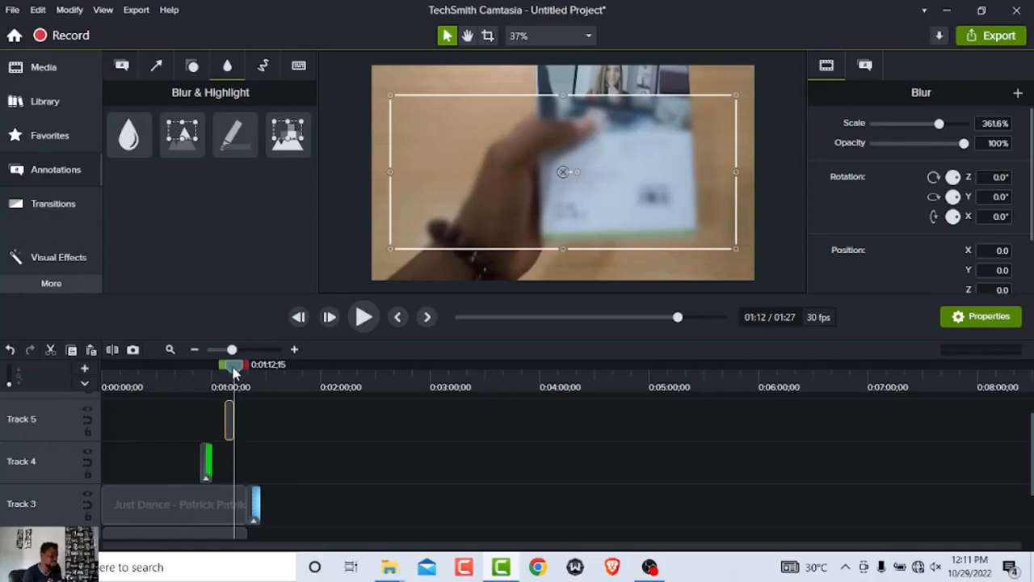
Step: Add a Spotlight annotation right after the Blur on Track 5 and play up to about 1:15
mouse_move(235, 371)
left_mouse_down()
mouse_move(174, 377)
mouse_move(237, 373)
left_mouse_up()
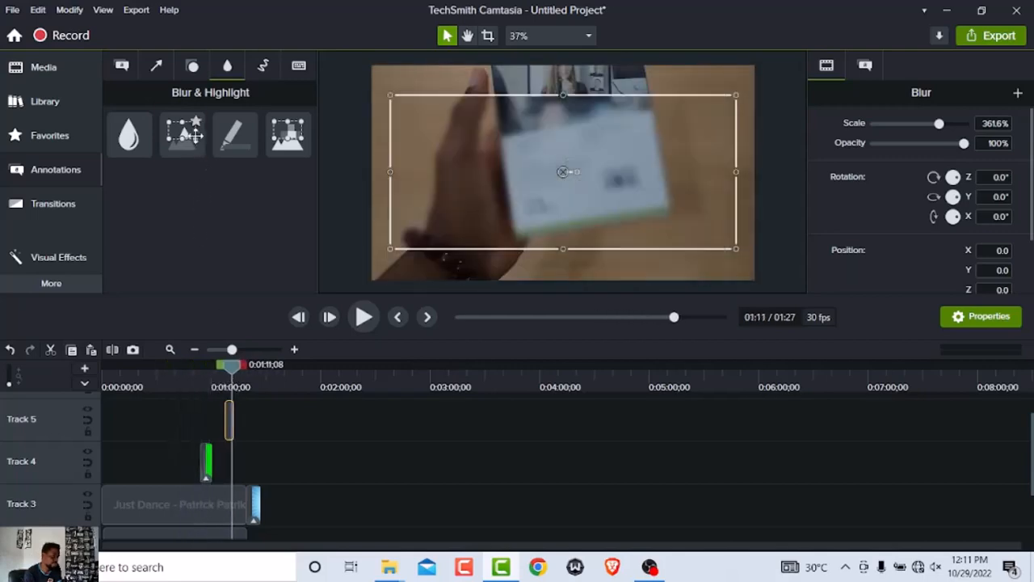
left_click_drag(186, 135, 235, 426)
left_click(363, 320)
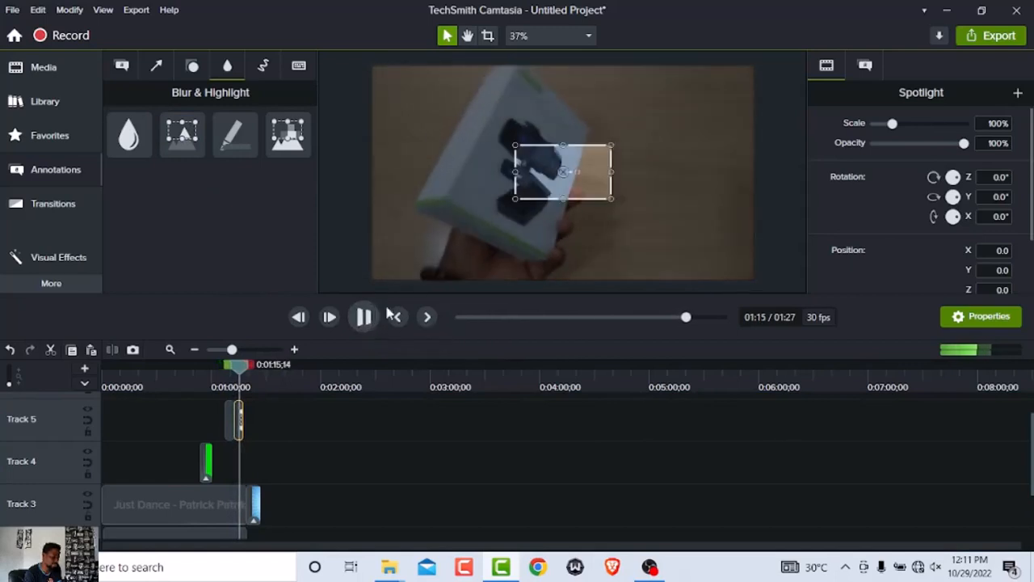
left_click(552, 188)
Step: Enlarge the spotlight to about 239% scale over the webcam box, at about X -101 and Y 45, and preview it
left_click_drag(514, 199, 457, 249)
left_click_drag(518, 222, 519, 199)
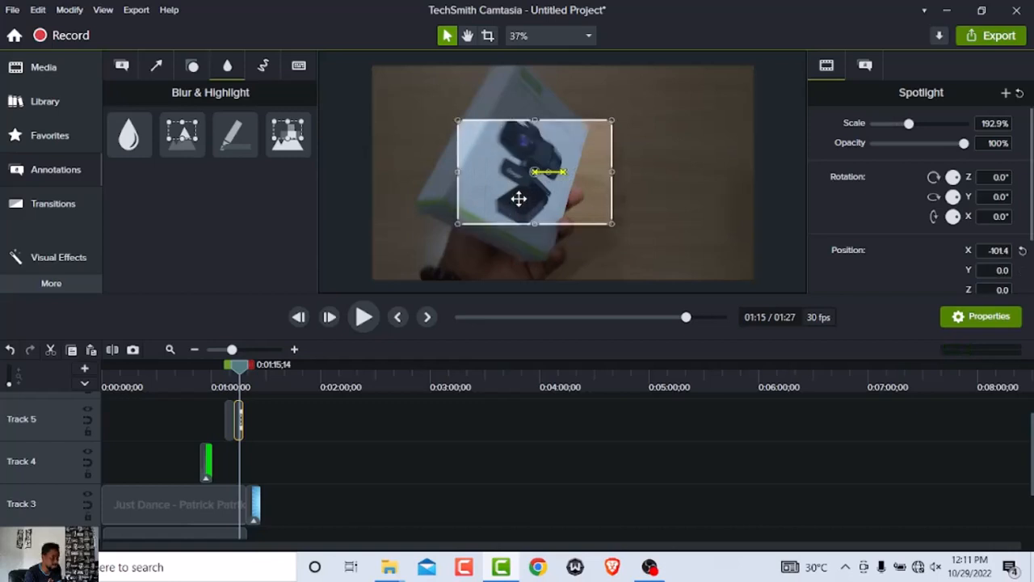
left_click_drag(533, 118, 534, 100)
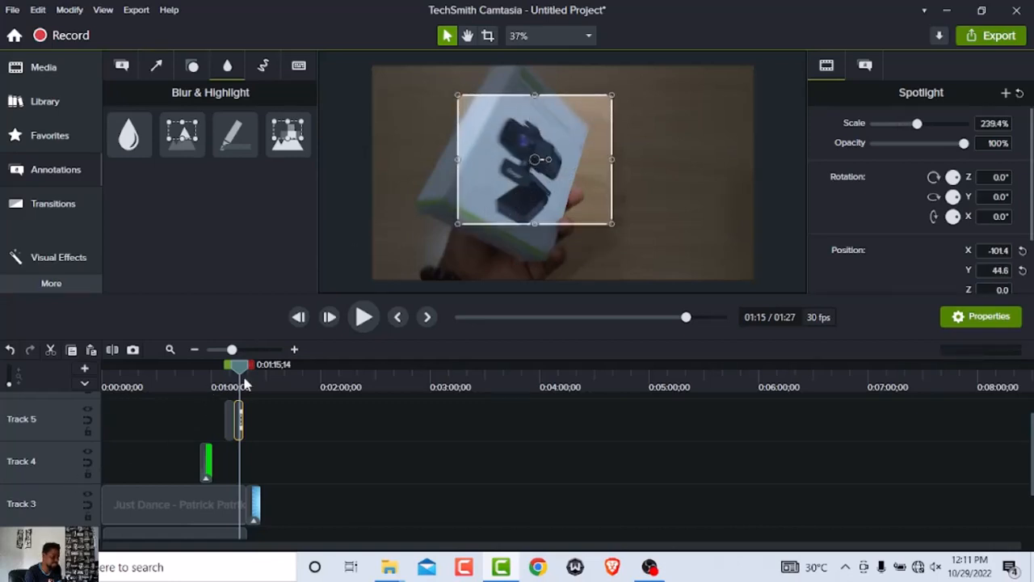
mouse_move(239, 373)
left_mouse_down()
mouse_move(220, 376)
mouse_move(232, 378)
left_mouse_up()
left_click(364, 316)
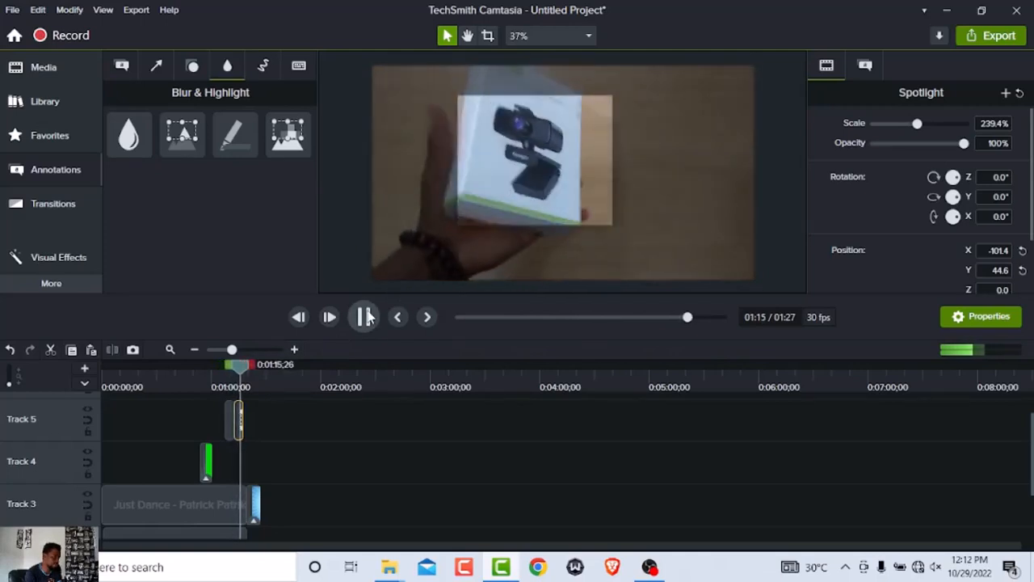
left_click(363, 317)
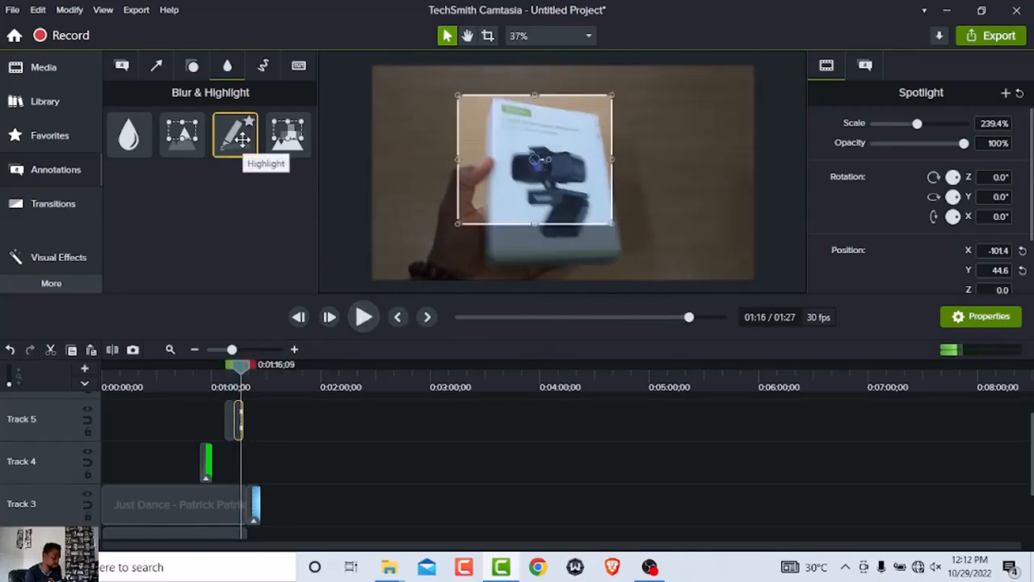
Step: Add a Highlight annotation after the Spotlight on Track 5, preview it from about 1:17 and return to the timeline start
mouse_move(242, 139)
left_mouse_down()
mouse_move(234, 131)
mouse_move(221, 350)
mouse_move(285, 456)
mouse_move(274, 416)
mouse_move(251, 421)
left_mouse_up()
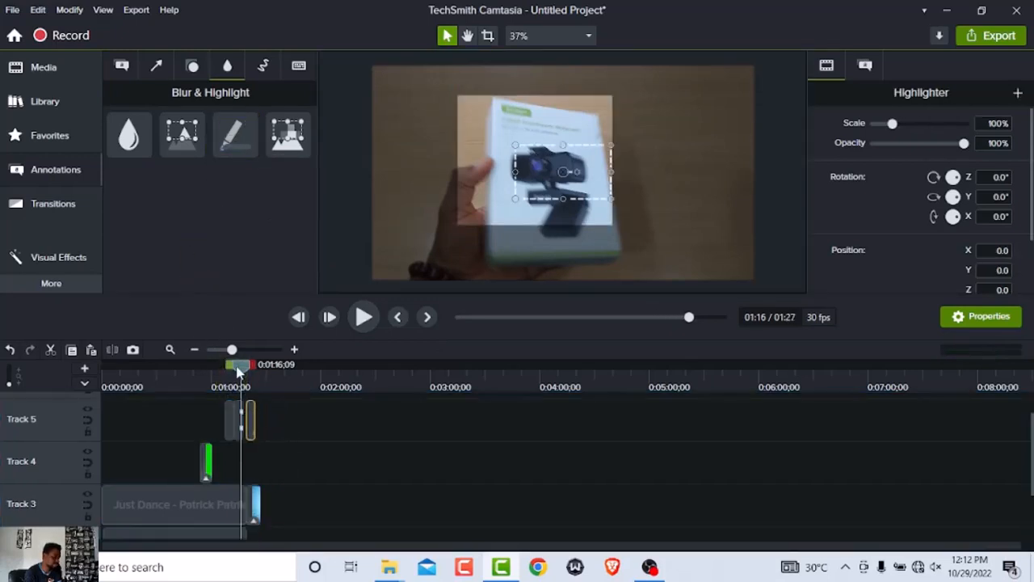
left_click_drag(239, 366, 241, 368)
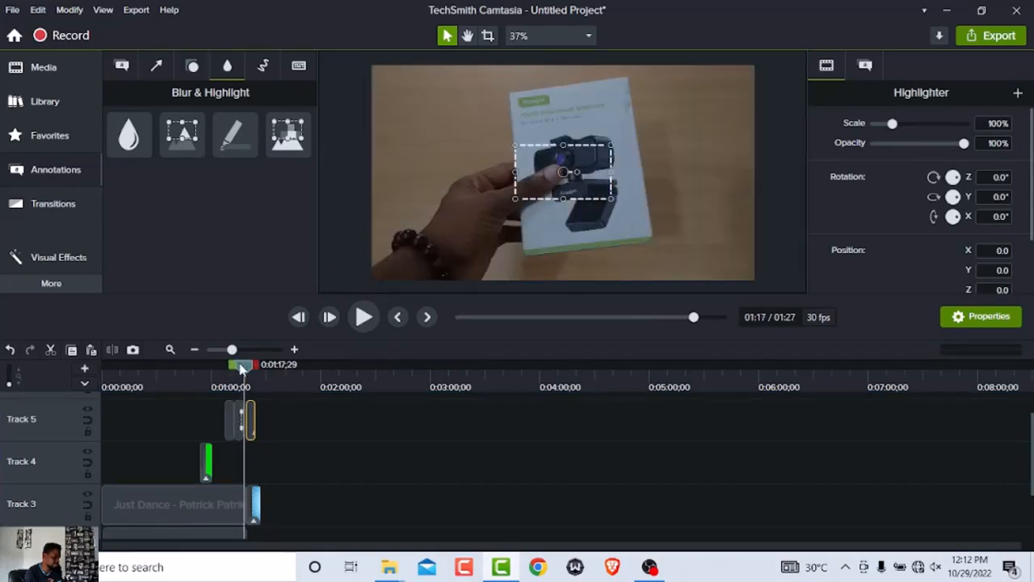
left_click(363, 317)
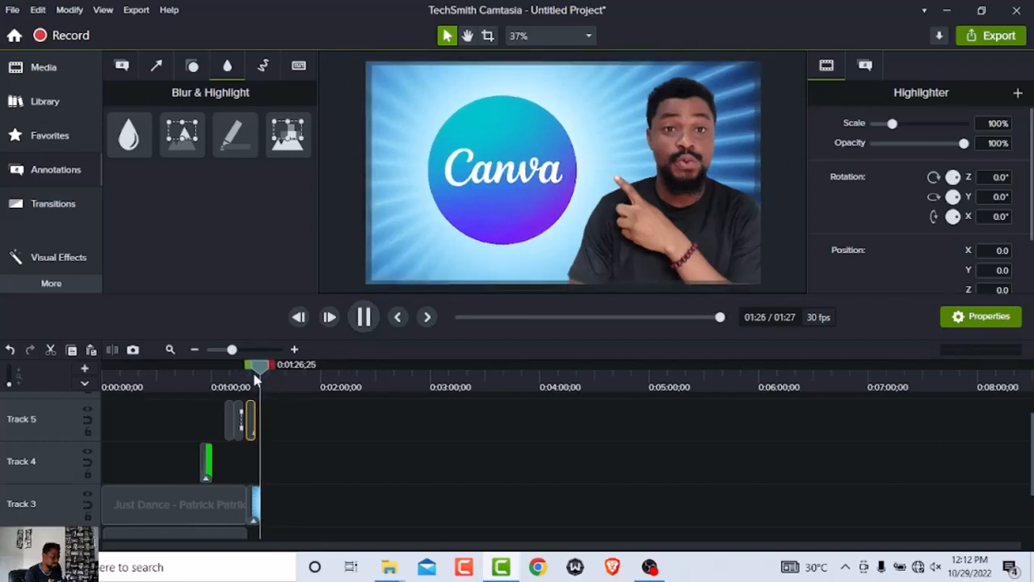
left_click_drag(260, 372, 78, 403)
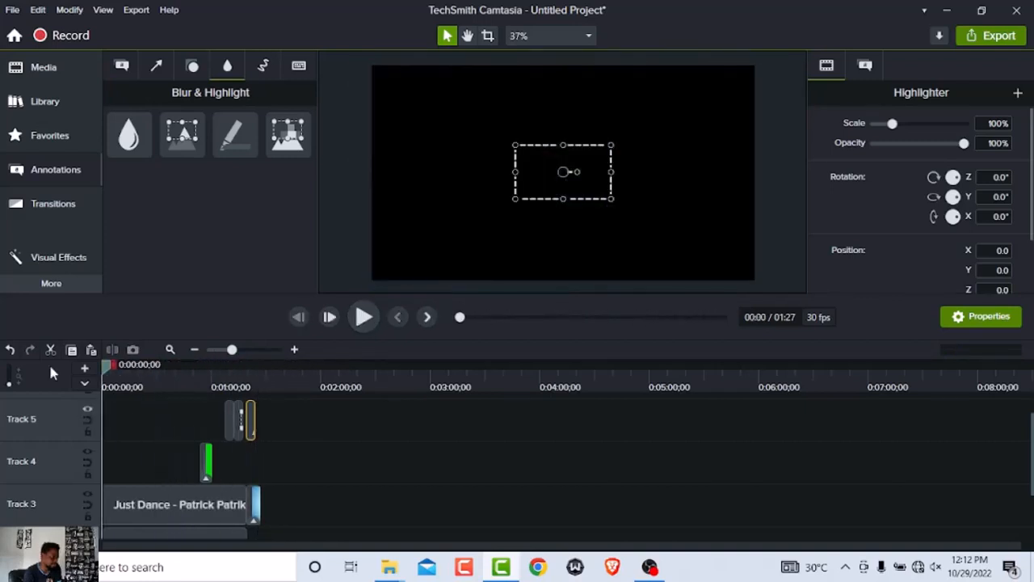
Step: Add the last plain white ABC text callout to Track 4, well before the green clip
left_click(121, 67)
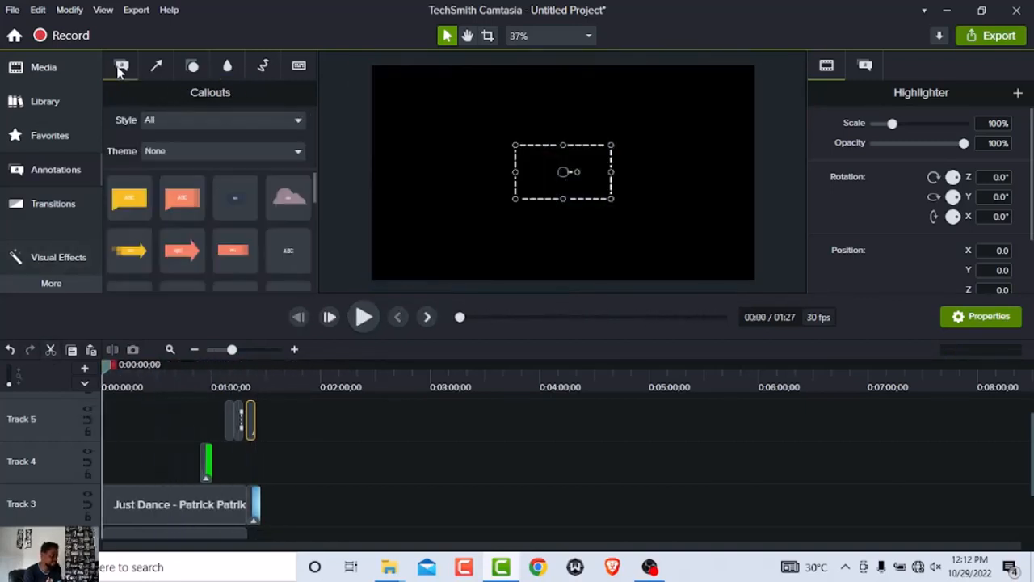
scroll(234, 234, "down", 5)
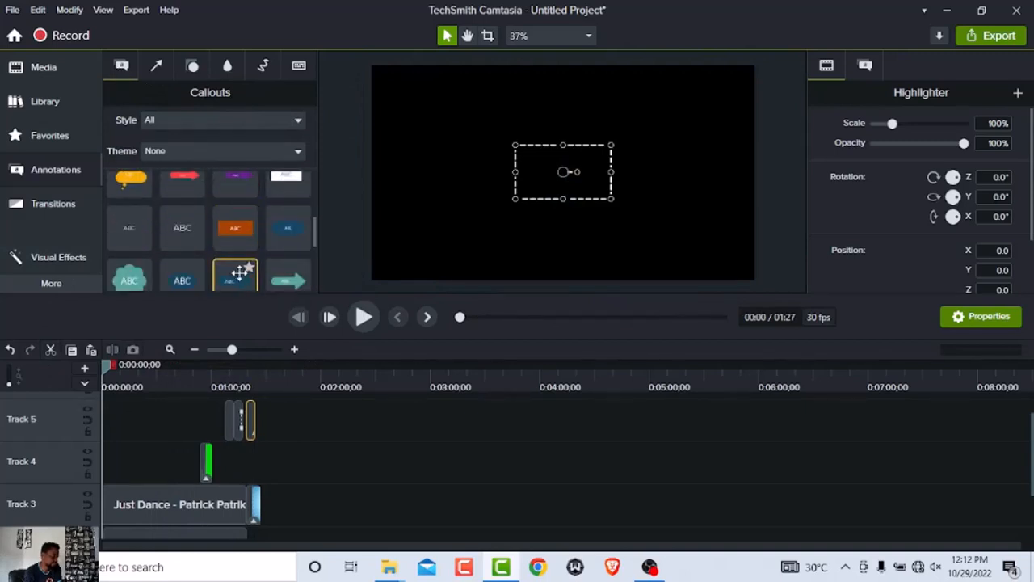
scroll(165, 273, "down", 3)
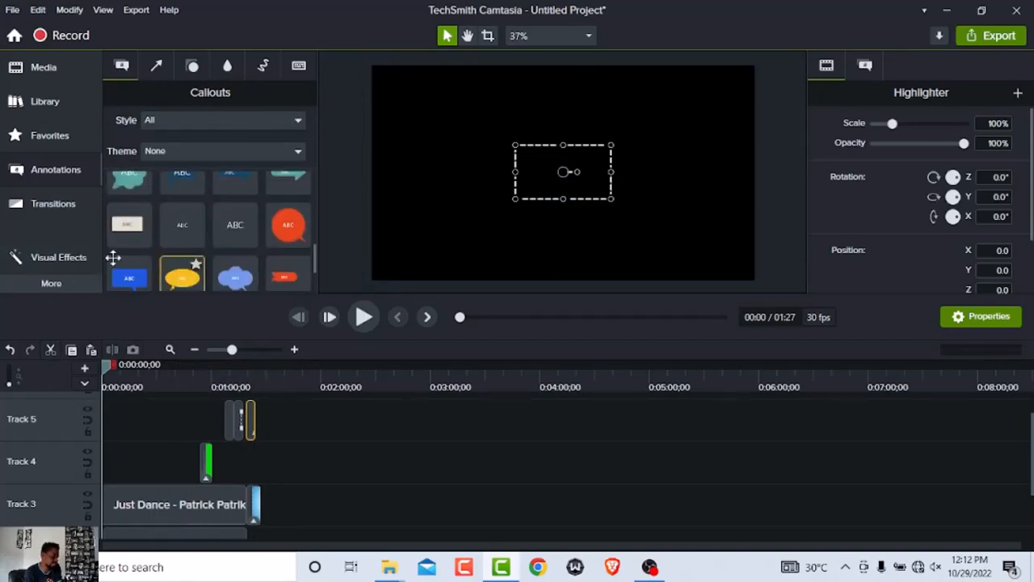
scroll(143, 253, "down", 1)
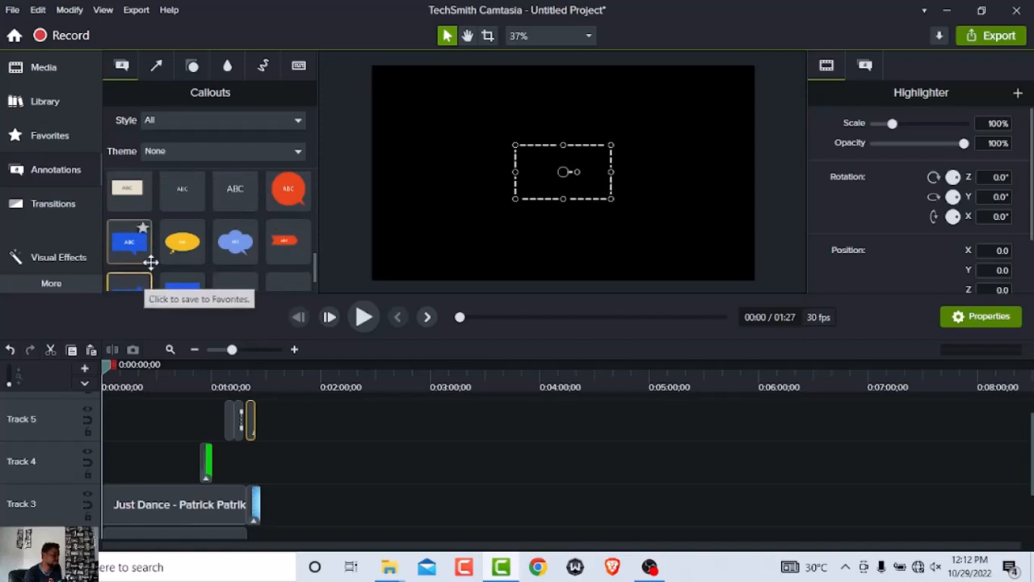
scroll(145, 263, "up", 1)
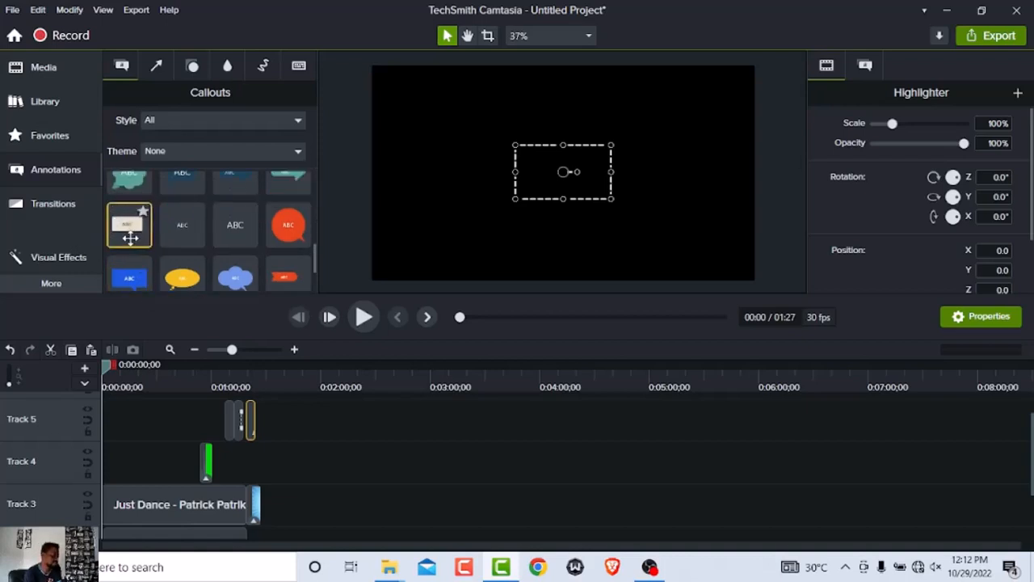
scroll(141, 242, "down", 1)
scroll(144, 243, "up", 3)
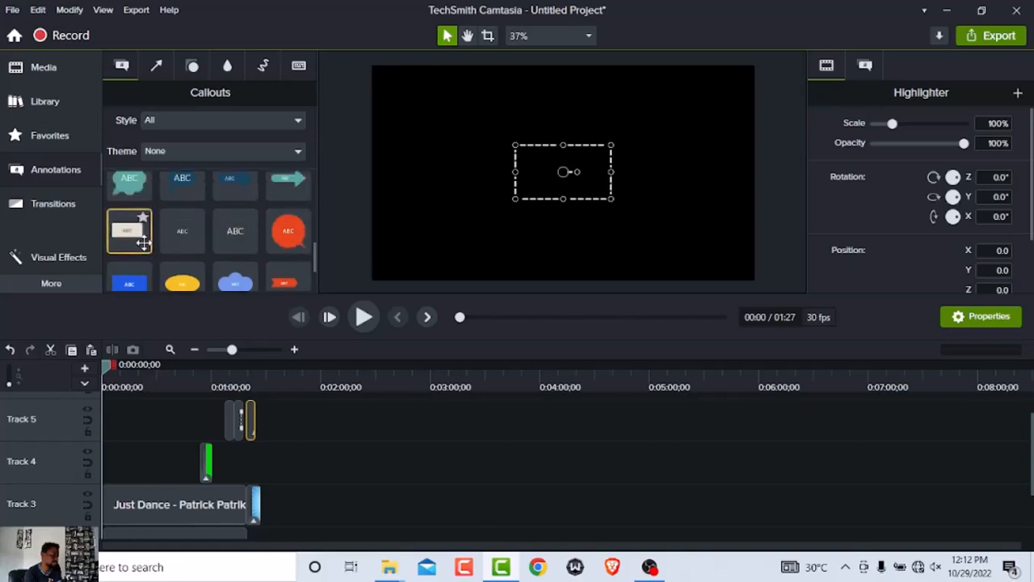
scroll(144, 243, "down", 2)
scroll(275, 278, "down", 1)
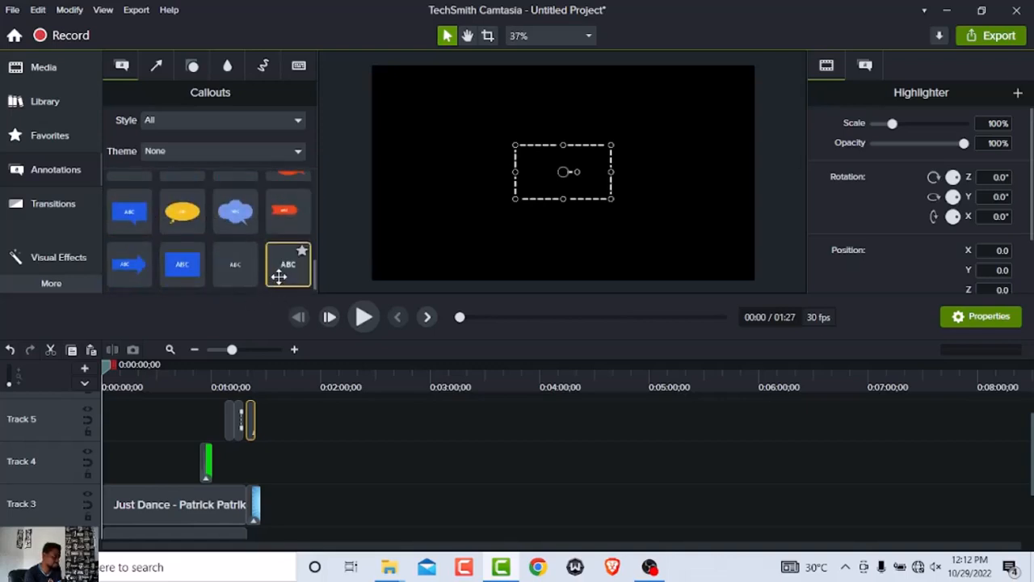
left_click_drag(281, 279, 135, 467)
left_click_drag(123, 466, 127, 466)
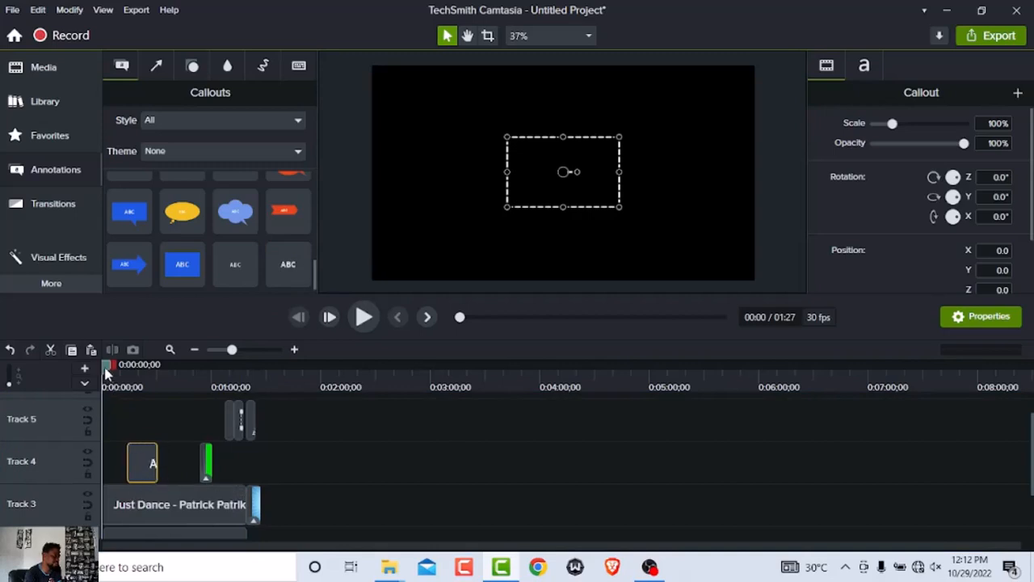
Step: View the callout over the footage, then move it along Track 4 past 2:00 and go to about 2:11
left_click_drag(107, 373, 139, 383)
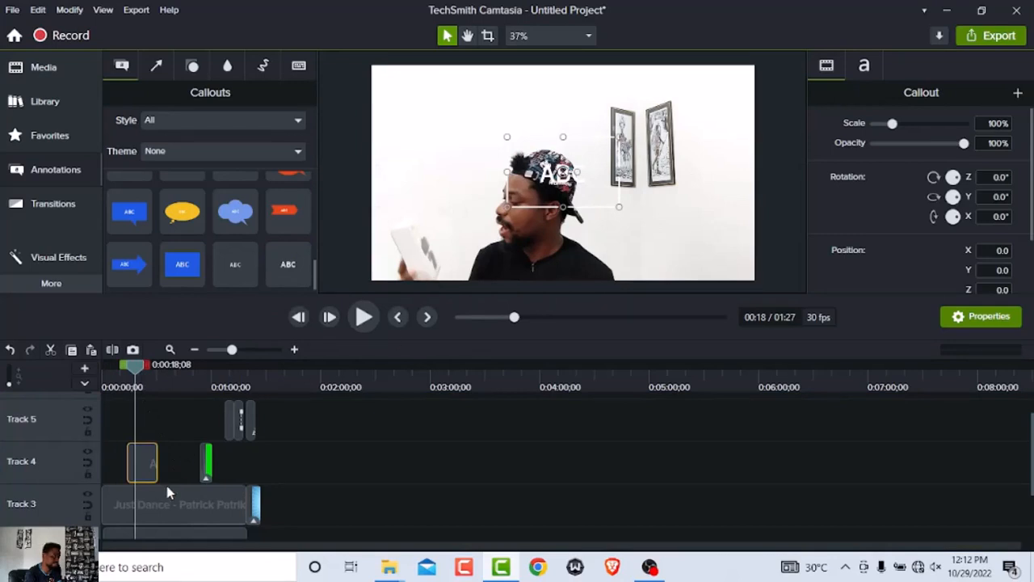
left_click_drag(148, 476, 358, 477)
left_click_drag(135, 376, 341, 410)
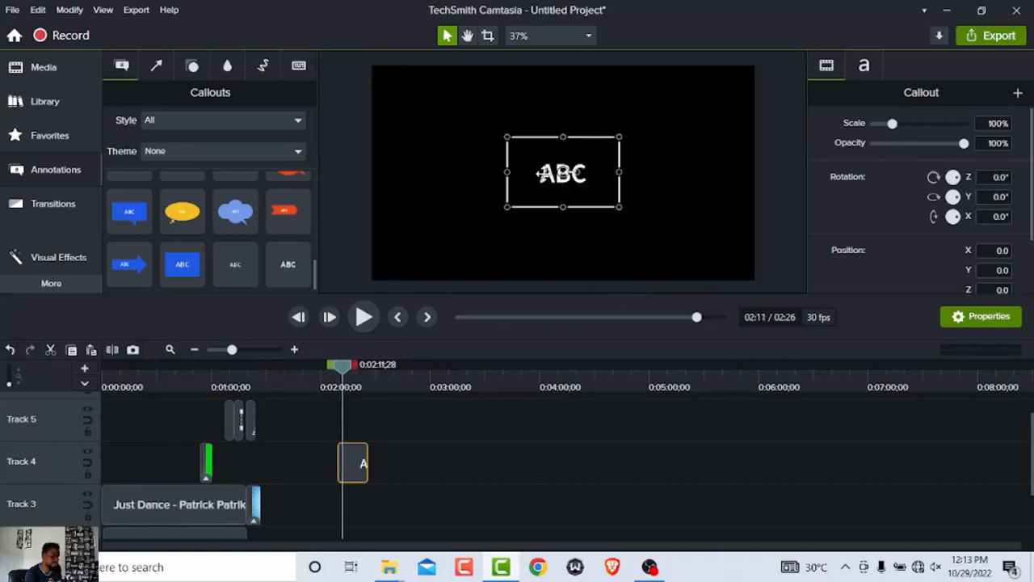
Step: Replace the ABC text of the Track 4 callout with "CamtasianTutorial"
double_click(543, 173)
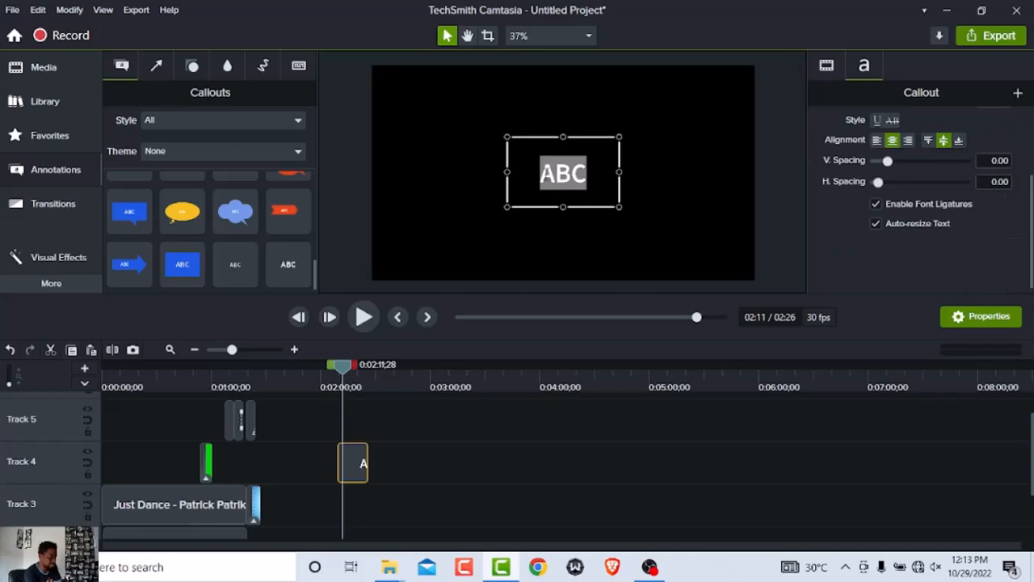
type("tut")
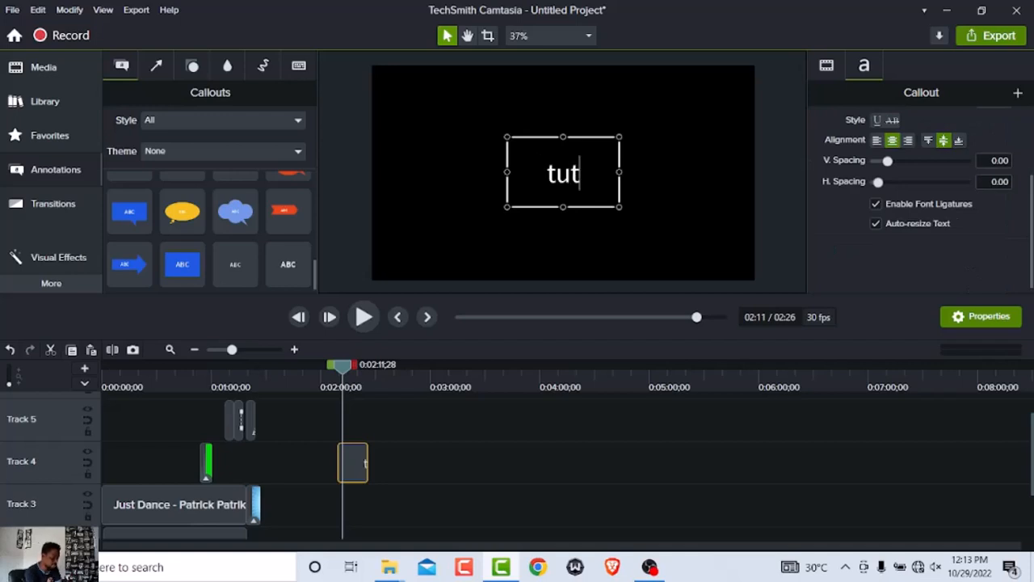
key("BackSpace")
key("BackSpace")
key("BackSpace")
type("Can")
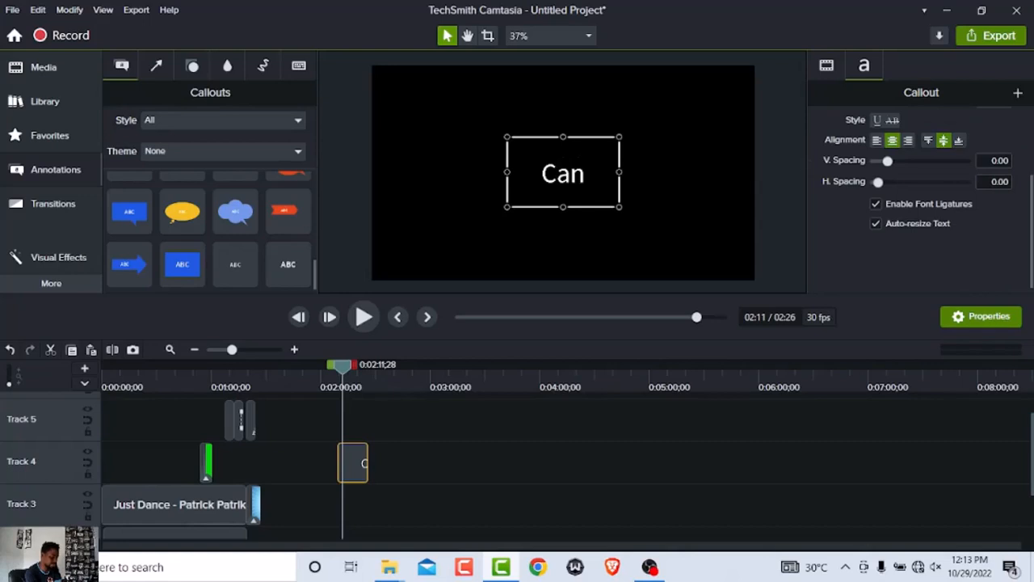
key("BackSpace")
type("m")
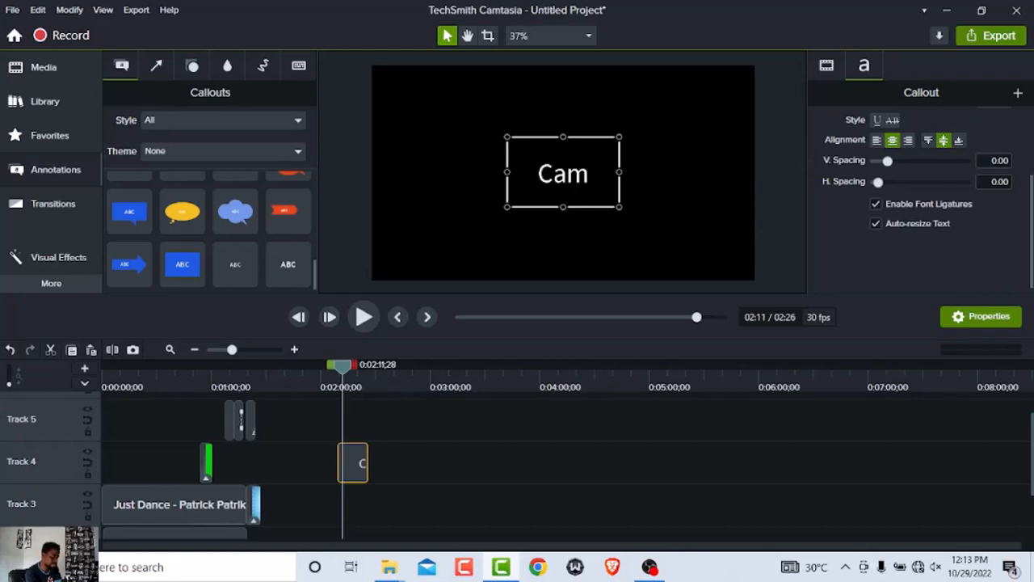
type("tasia")
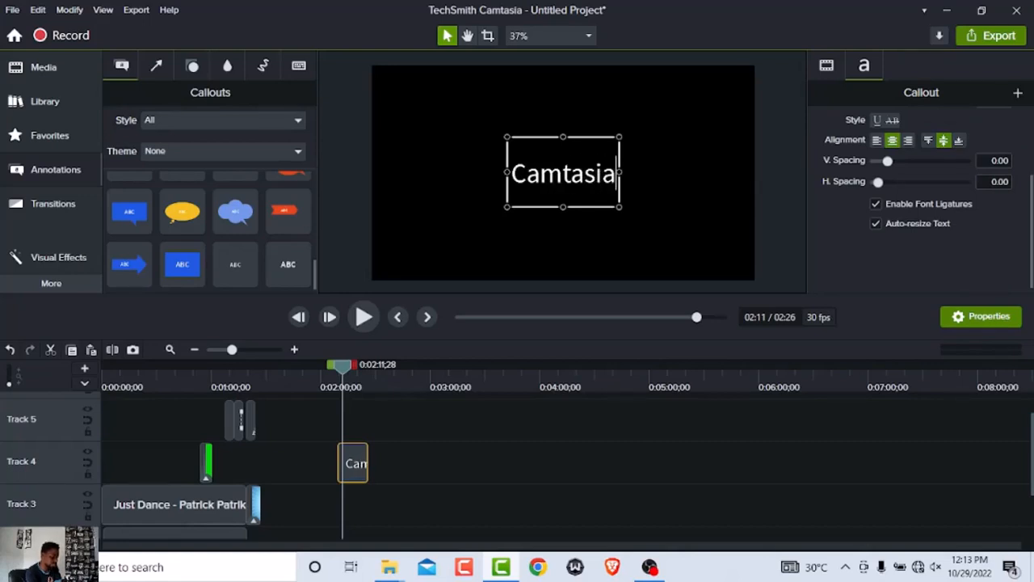
type("nT")
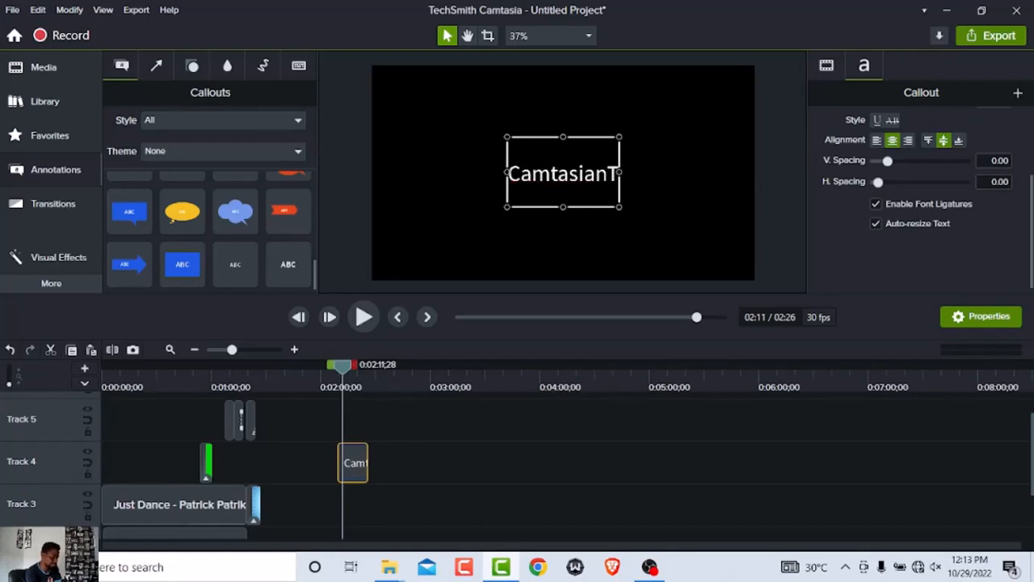
type("uto")
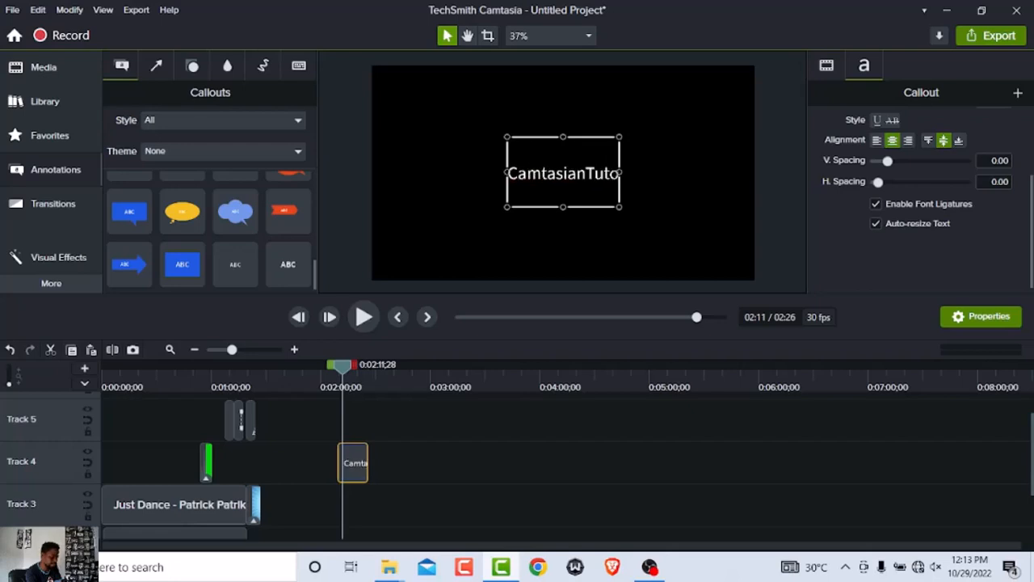
type("rial")
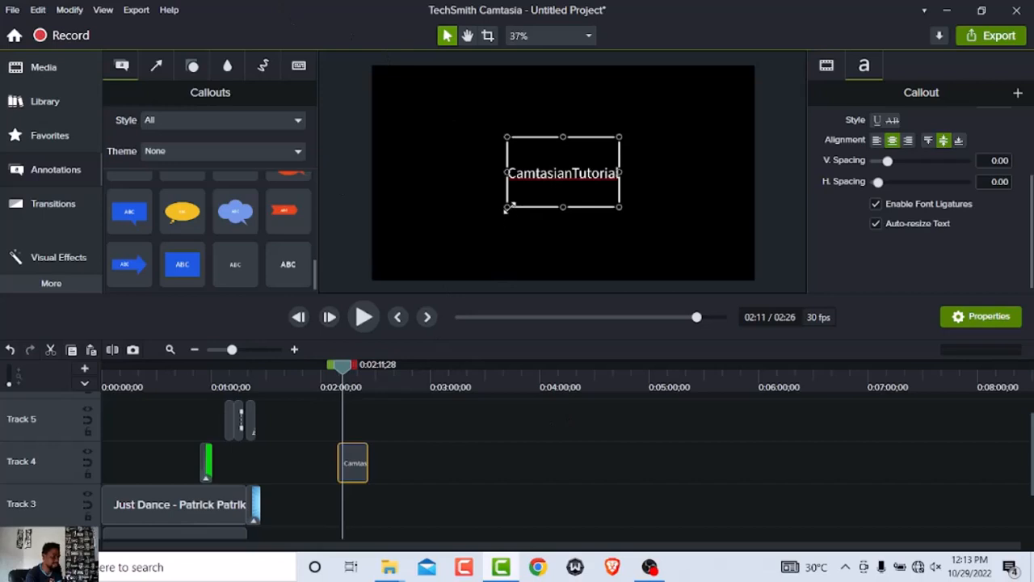
Step: Enlarge the callout to about 729.7 by 390.5, centre it on the canvas at X 0 and Y 0, and review its visual properties
left_click_drag(507, 207, 414, 246)
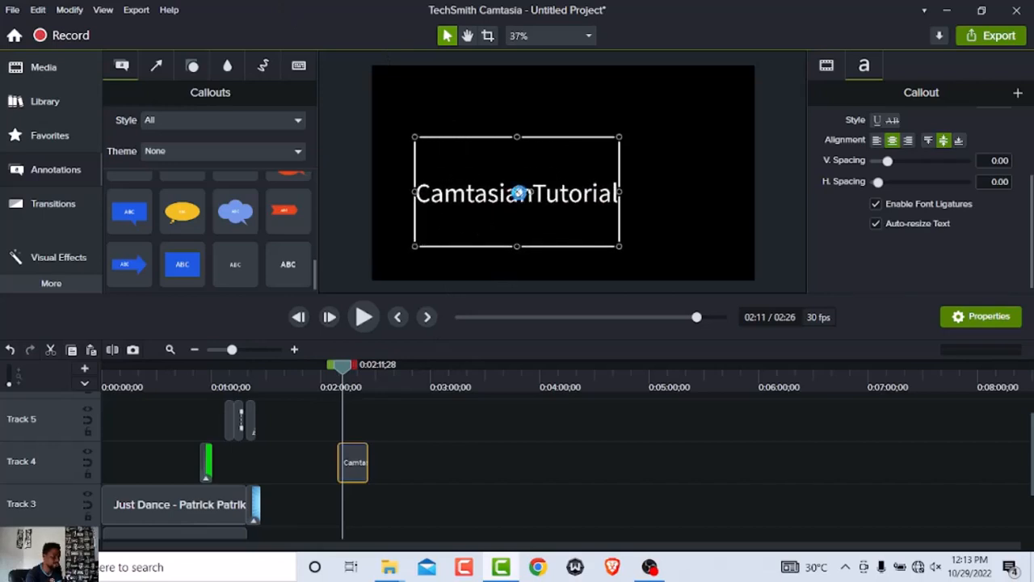
left_click_drag(518, 193, 564, 173)
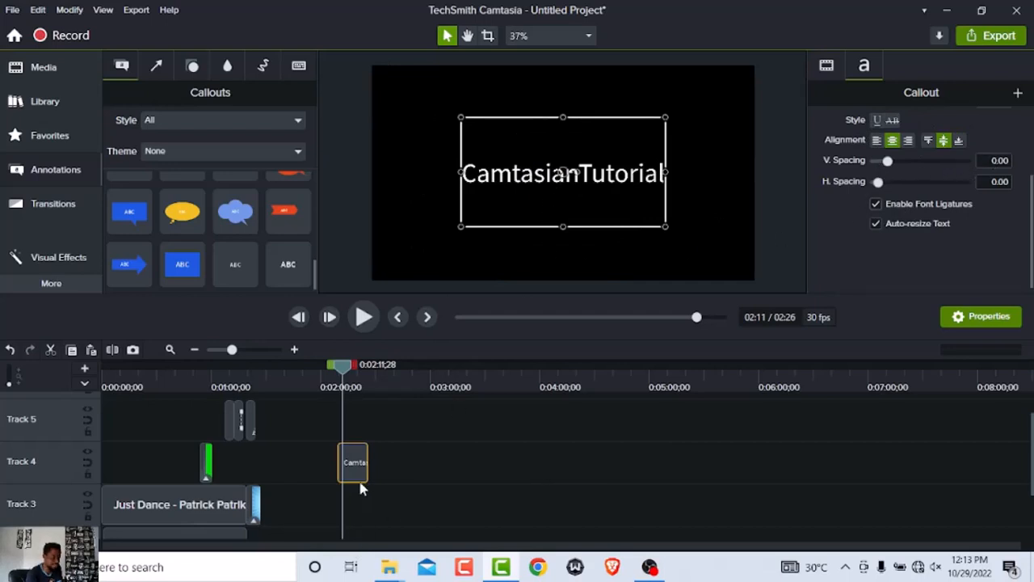
left_click(828, 68)
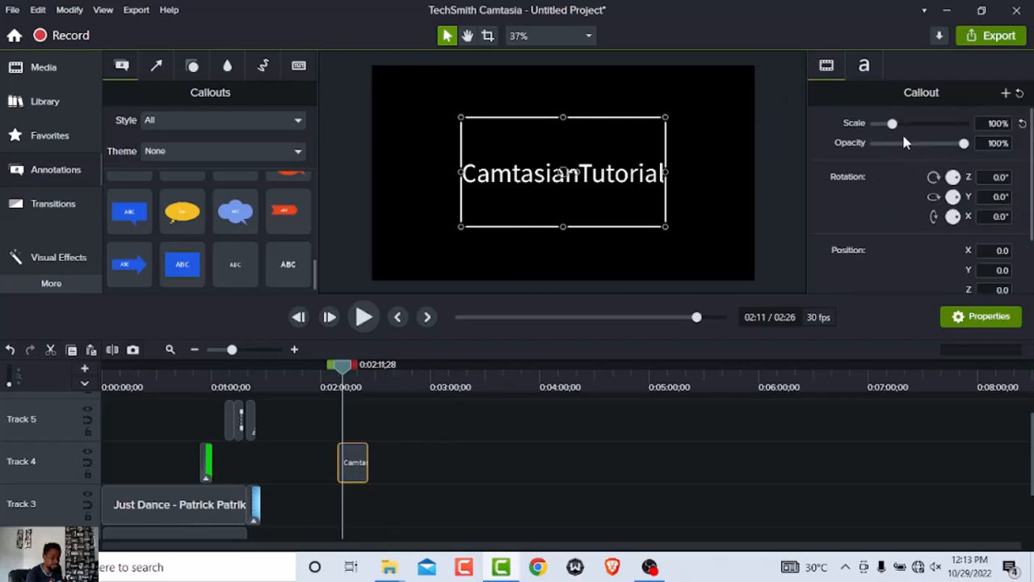
scroll(970, 234, "down", 2)
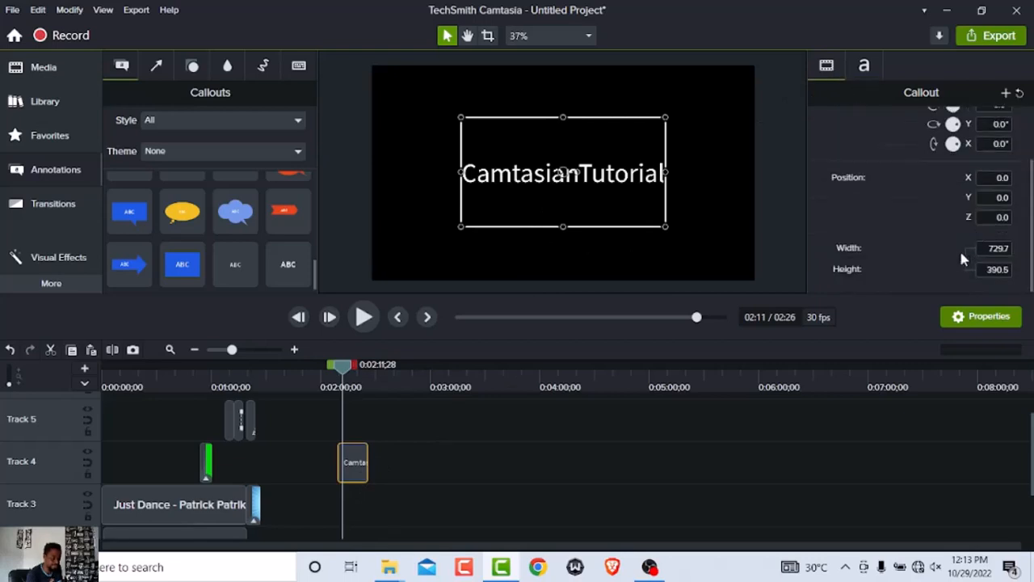
scroll(934, 259, "up", 2)
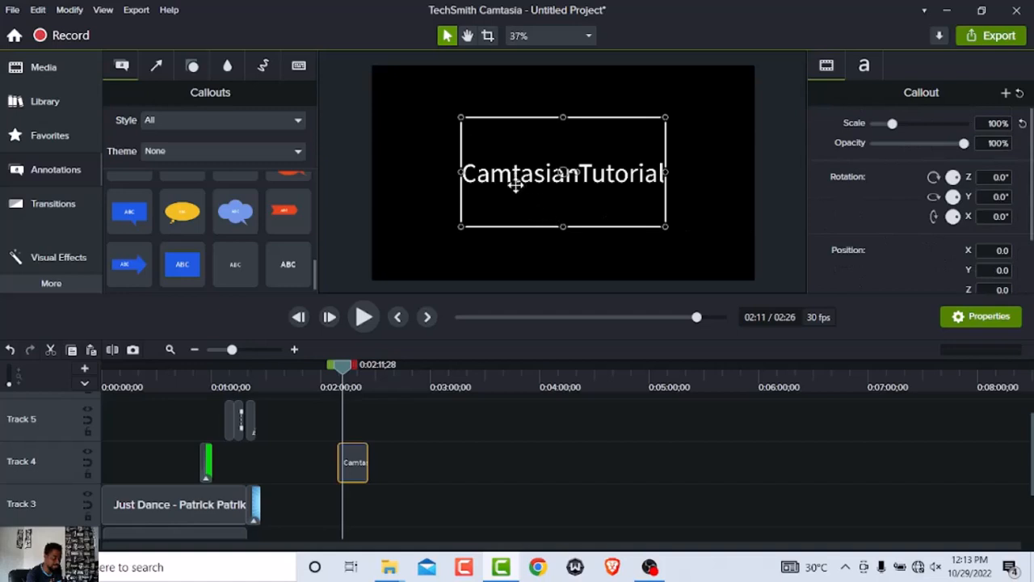
Step: Preview the callout from its start, return to about 2:09 and show its text properties
left_click_drag(342, 375, 336, 372)
left_click(362, 318)
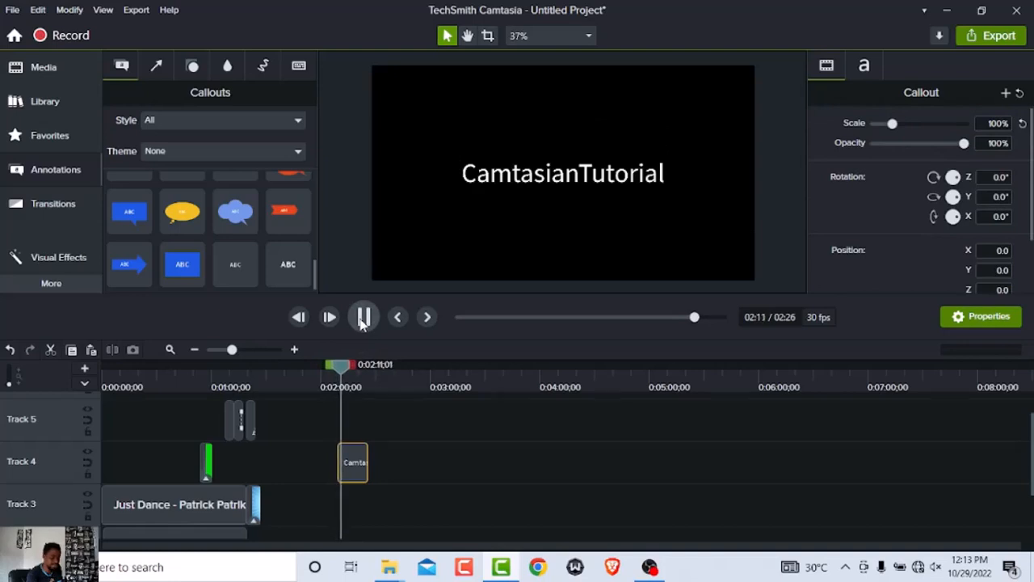
left_click(362, 318)
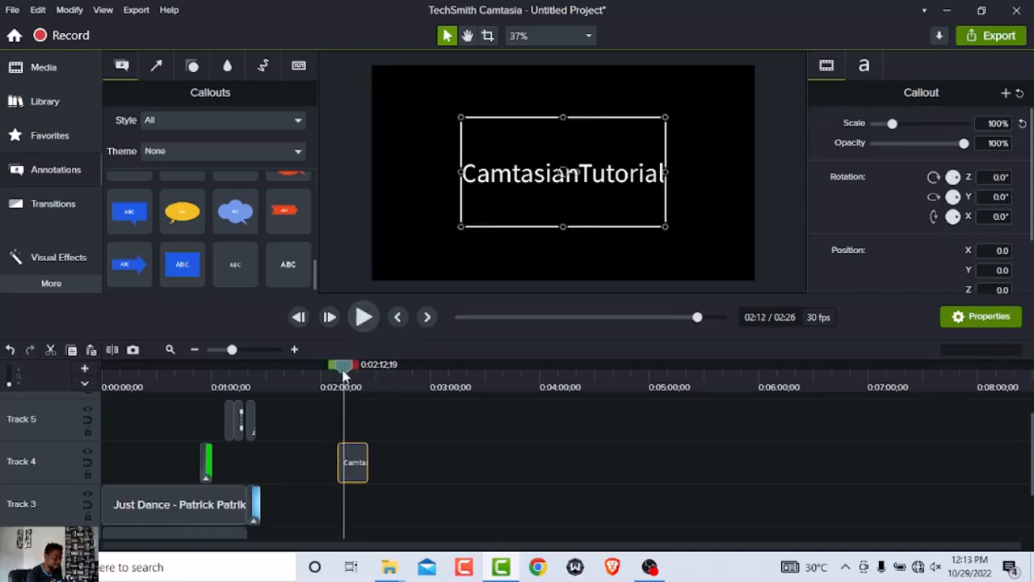
left_click_drag(344, 372, 338, 372)
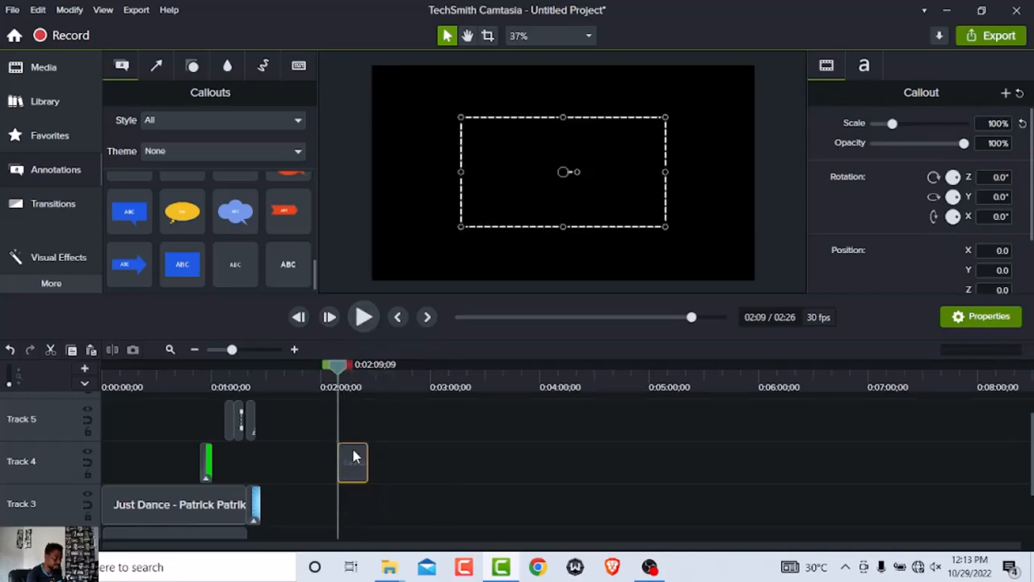
left_click(873, 67)
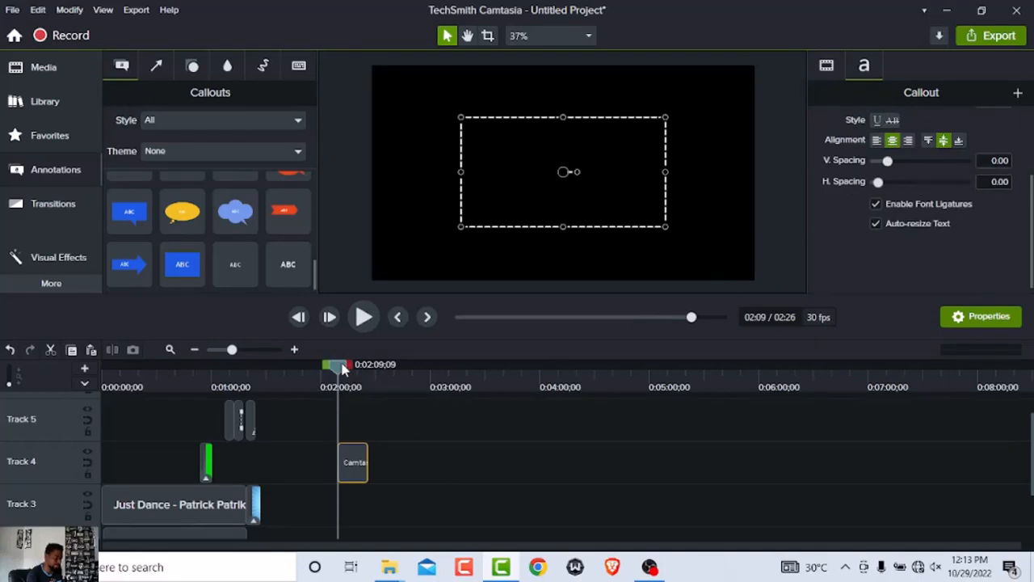
Step: Move the callout along Track 4 to just after the Track 3 clips and apply the Jump And Fall behavior to it
left_click_drag(344, 368, 258, 423)
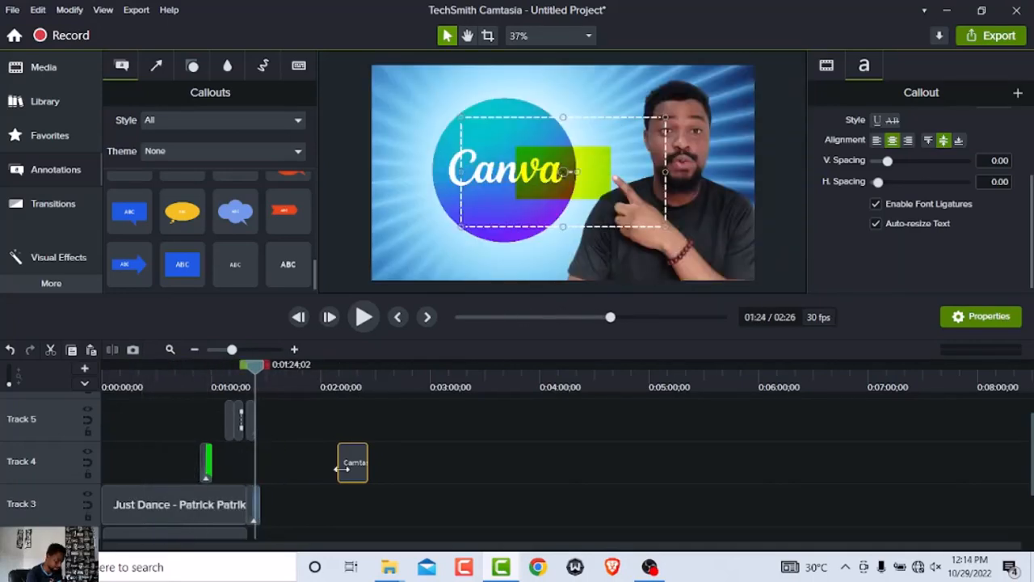
left_click_drag(350, 477, 273, 475)
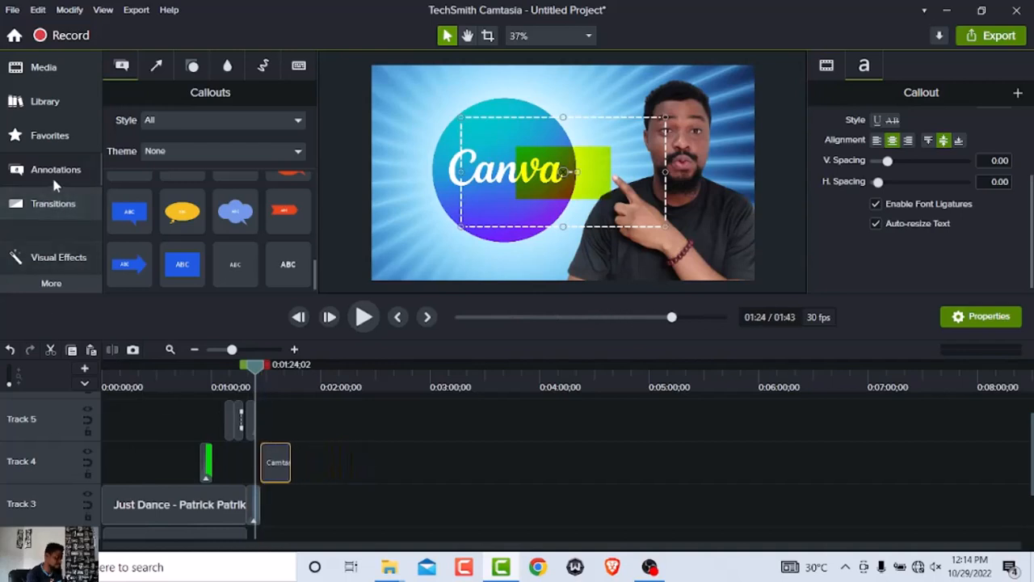
left_click(54, 284)
left_click(156, 283)
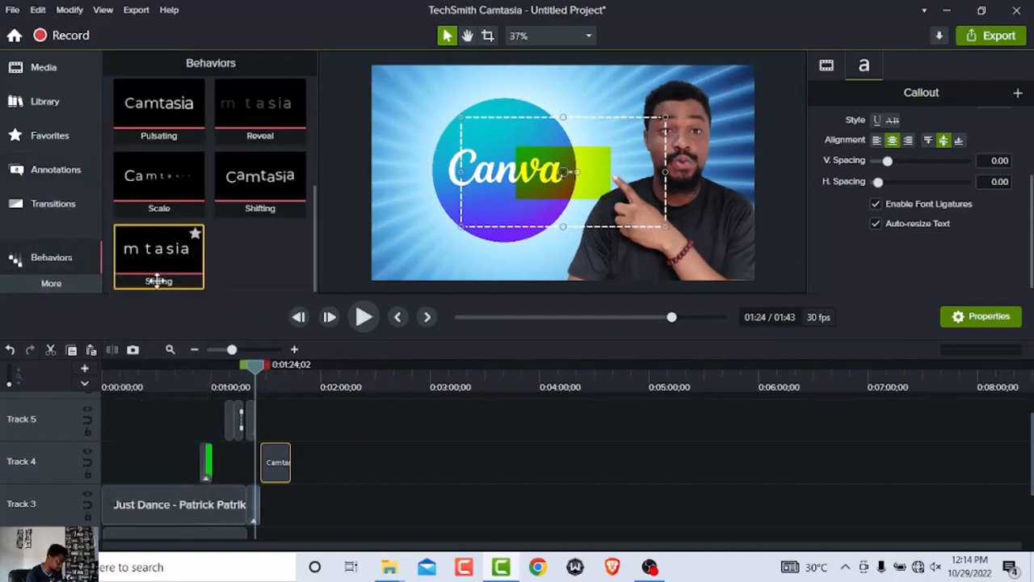
scroll(144, 181, "up", 2)
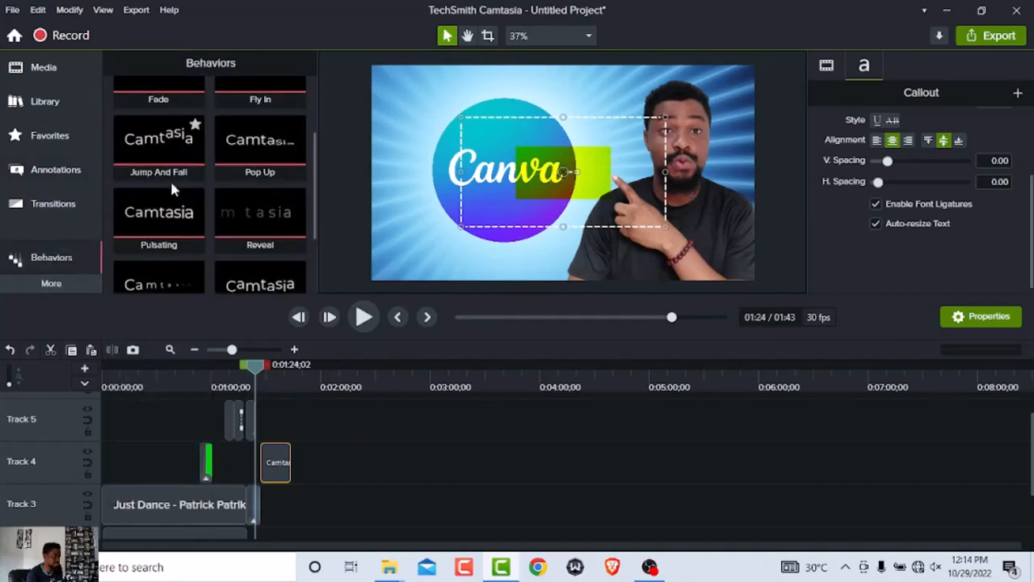
left_click_drag(174, 157, 278, 467)
Step: Preview the CamtasianTutorial callout's behavior, replaying it from about 1:26
left_click_drag(261, 371, 268, 372)
left_click(363, 318)
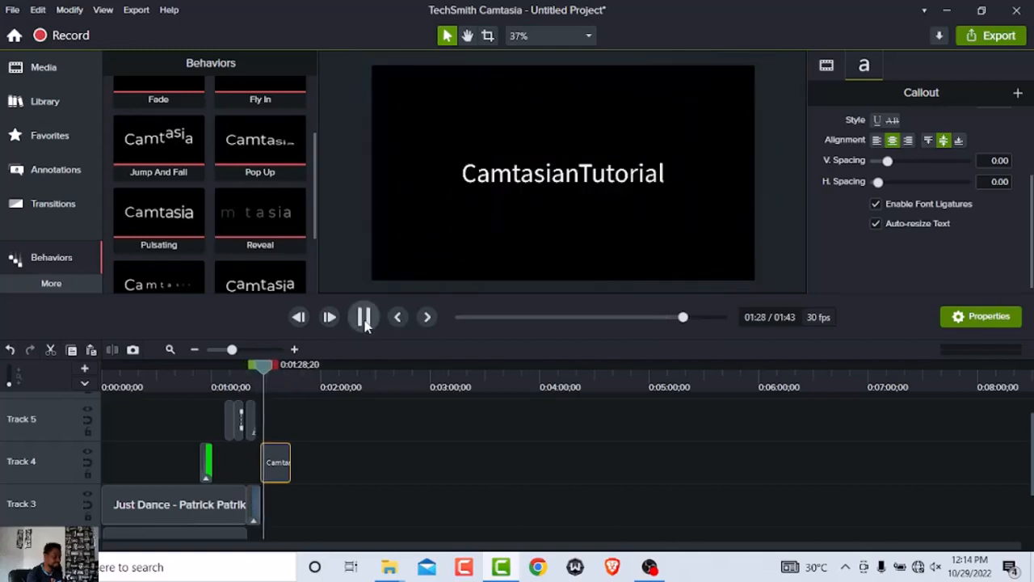
left_click_drag(267, 367, 260, 376)
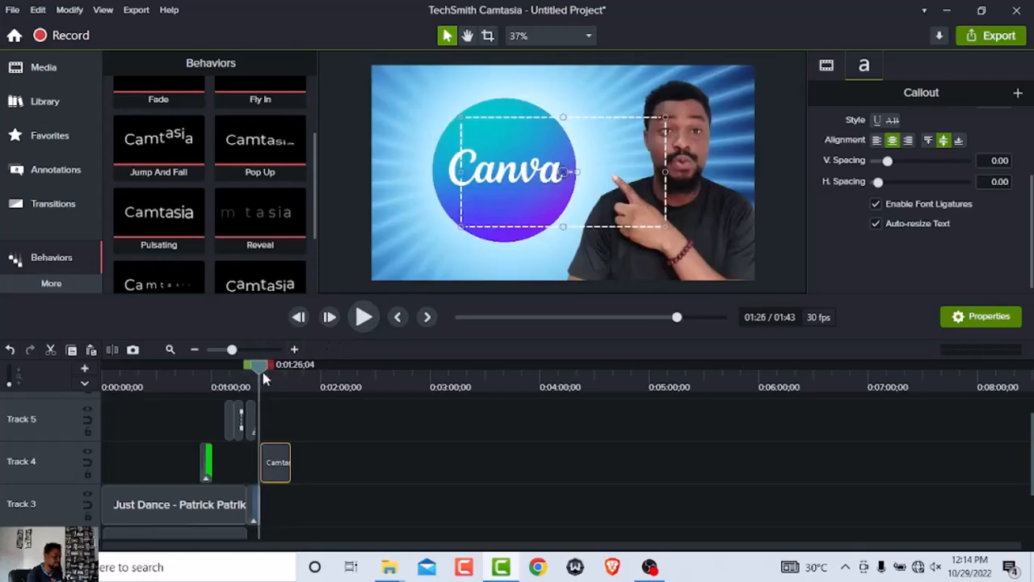
left_click(362, 316)
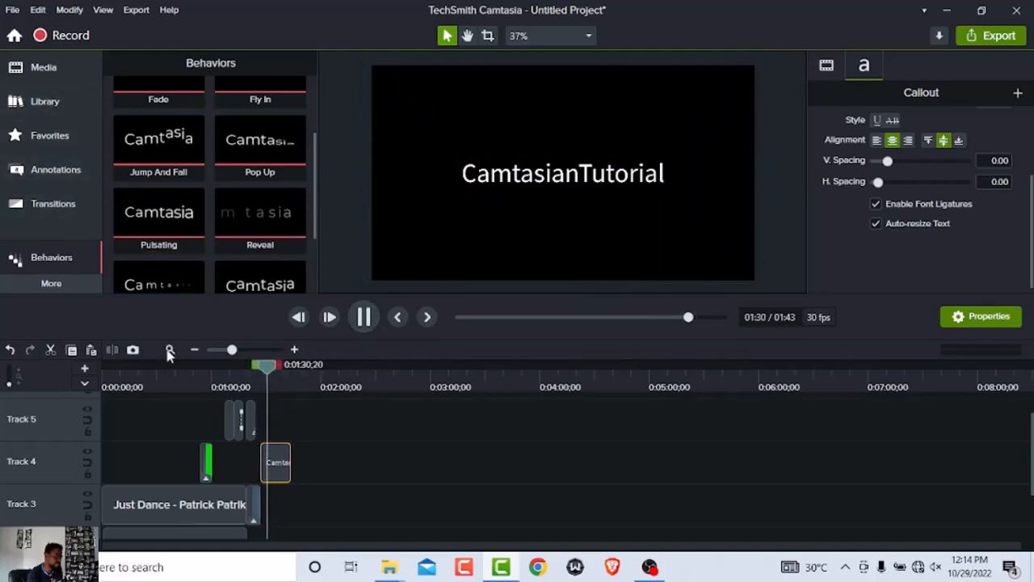
left_click(364, 316)
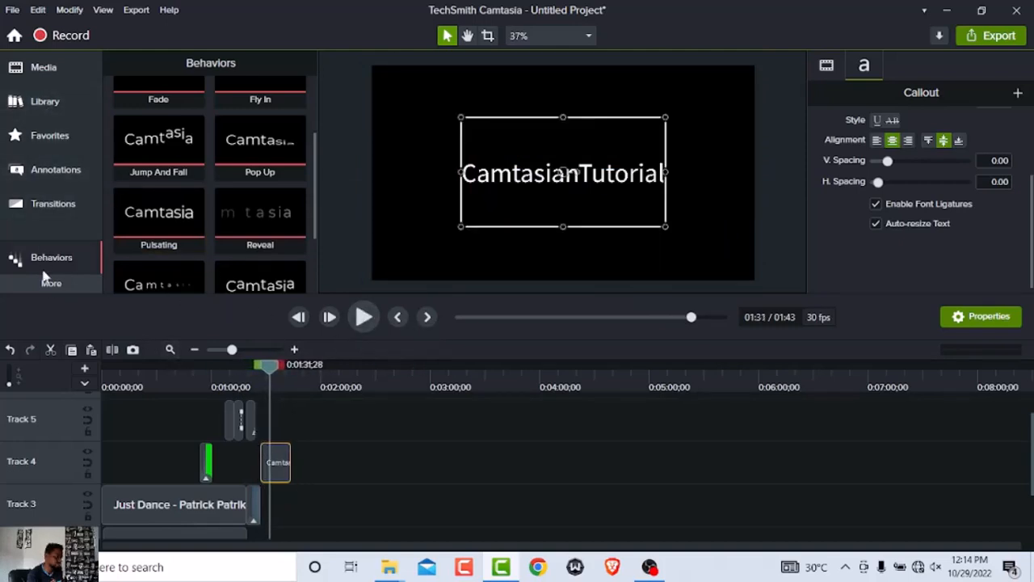
Step: Add the last plain white ABC text callout to Track 4 after the CamtasianTutorial callout and go to about 1:54
left_click(57, 171)
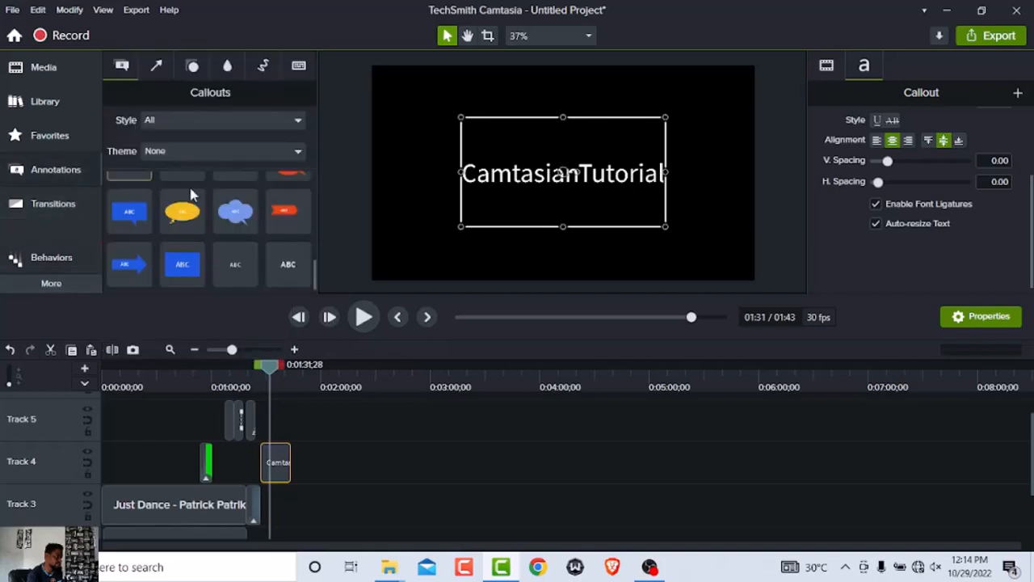
scroll(267, 236, "up", 1)
scroll(295, 269, "down", 1)
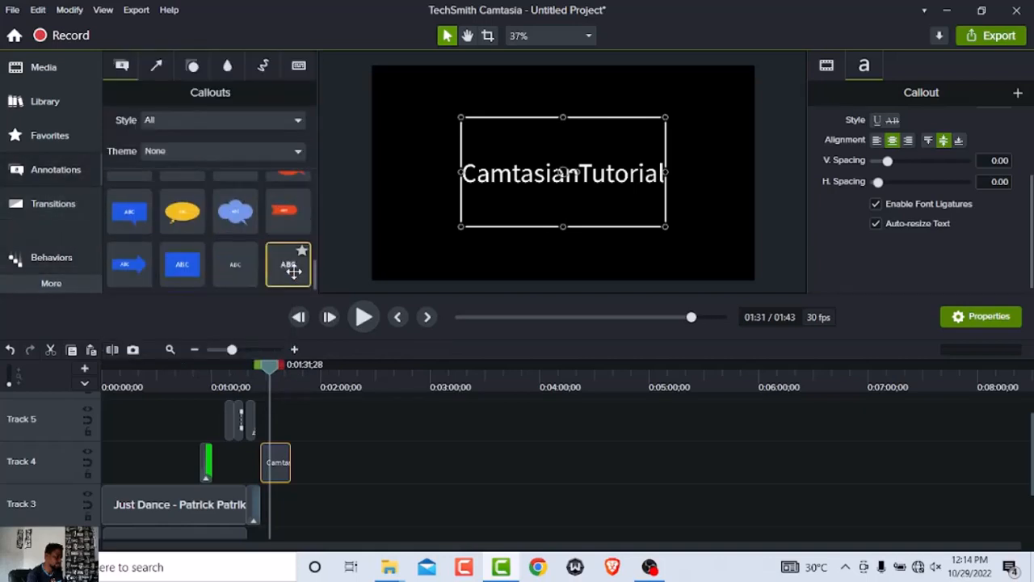
left_click_drag(289, 267, 313, 463)
left_click_drag(273, 378, 312, 384)
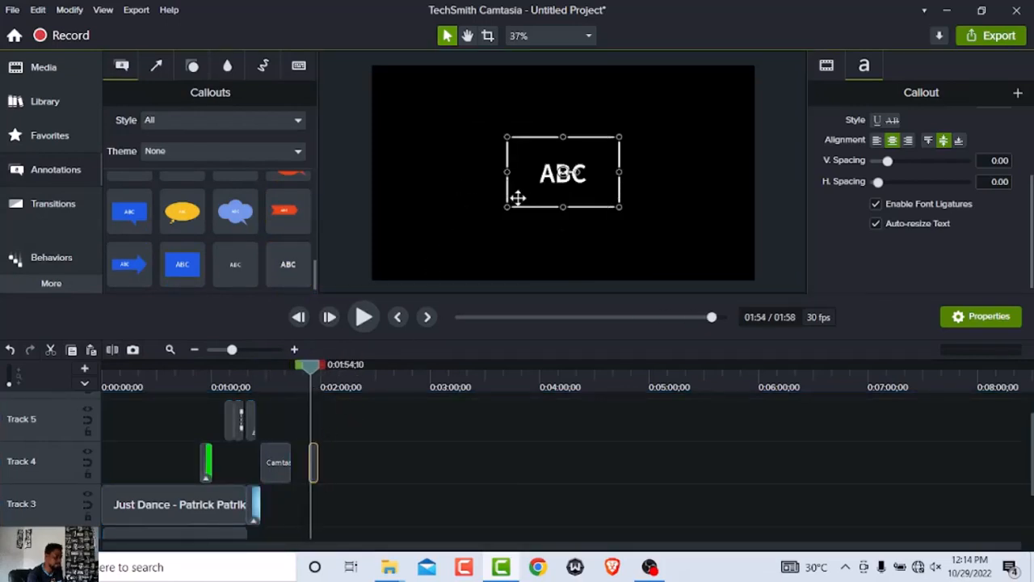
Step: Replace the new callout's ABC text with "Camtais Tututoria"
double_click(554, 184)
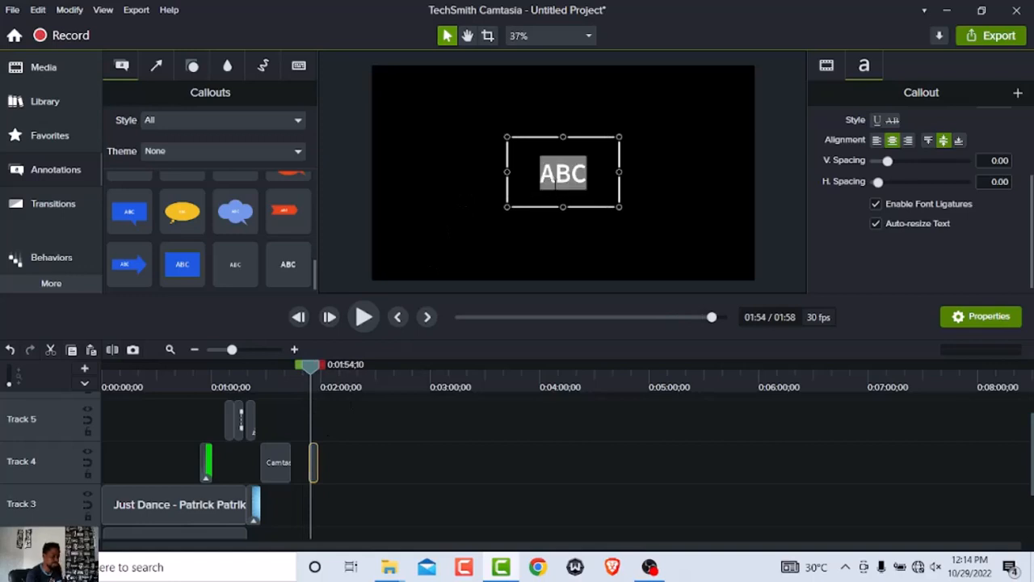
type("Ca")
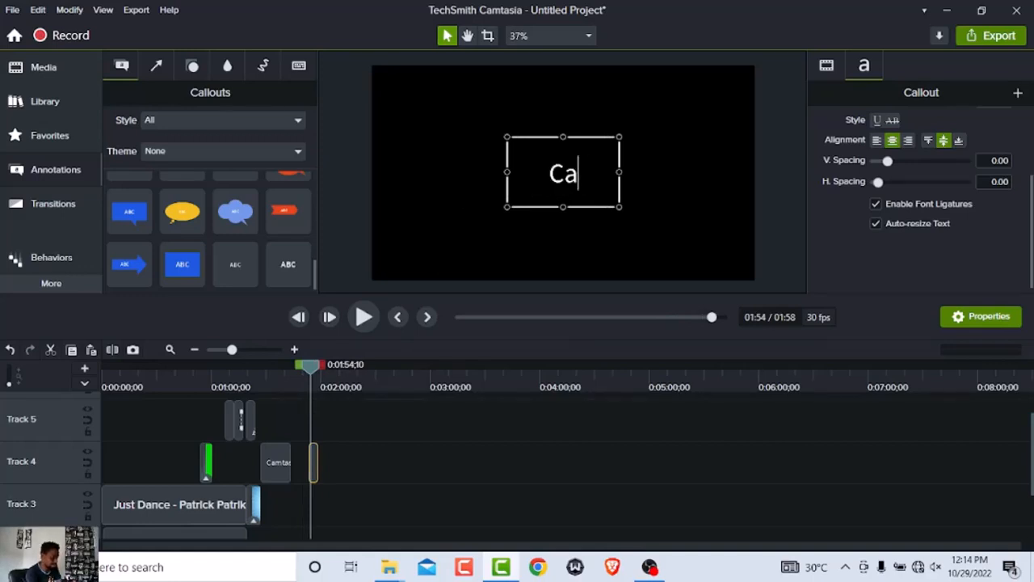
type("mtais")
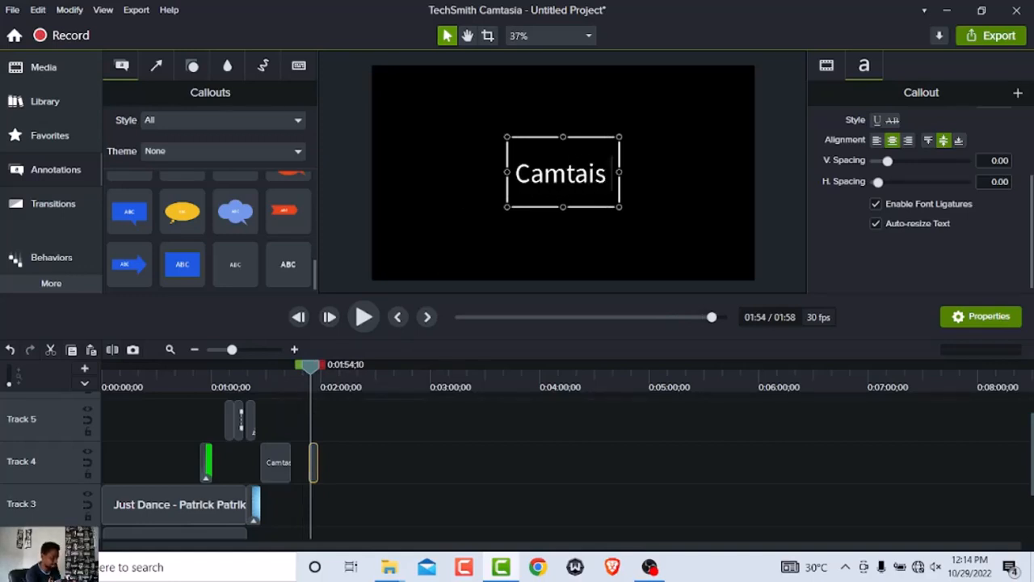
type(" Tutut")
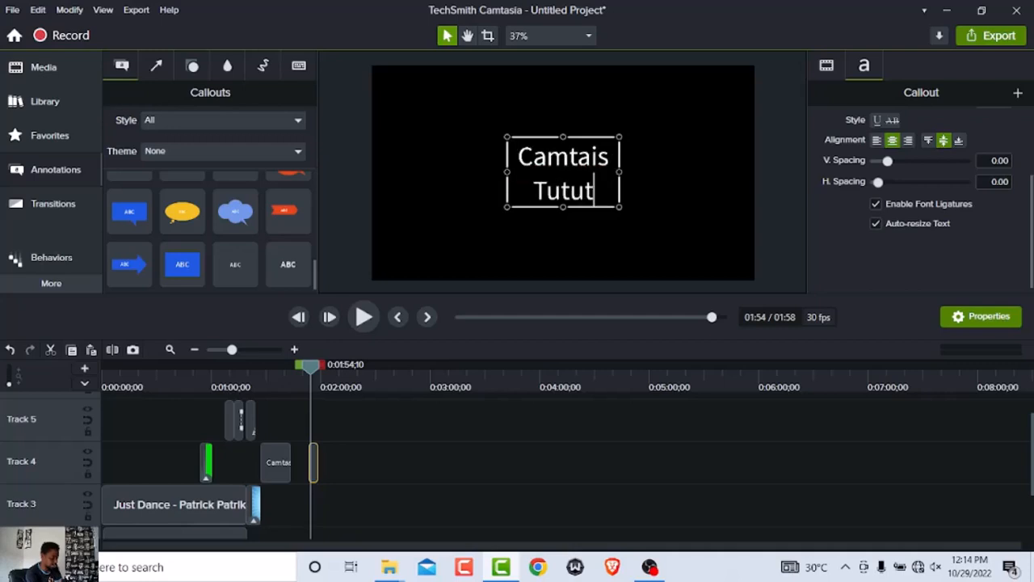
type("oria")
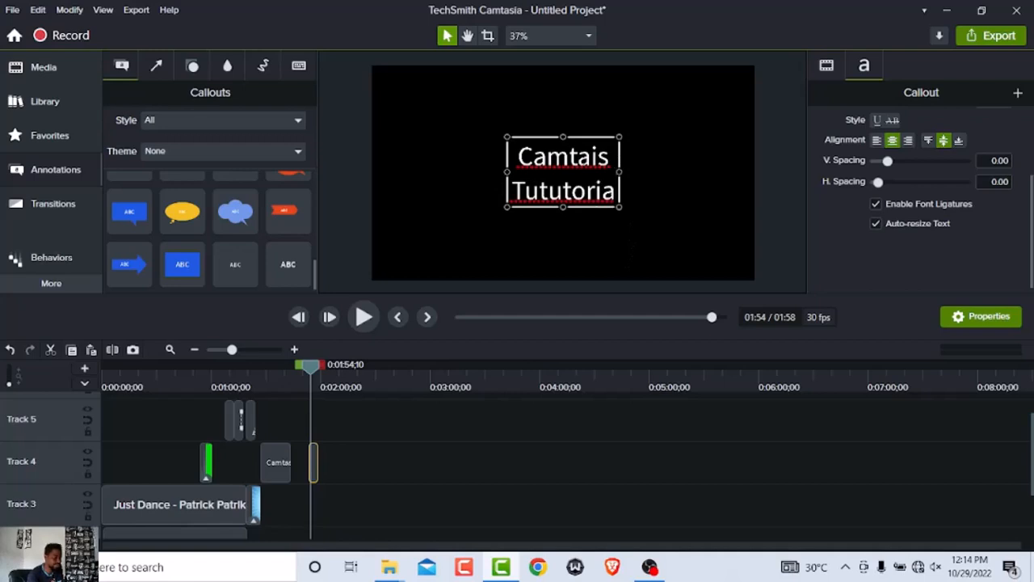
Step: Correct the new callout's text to "Camtasia Tutorial" and widen it to a single line roughly centered on the canvas
right_click(582, 161)
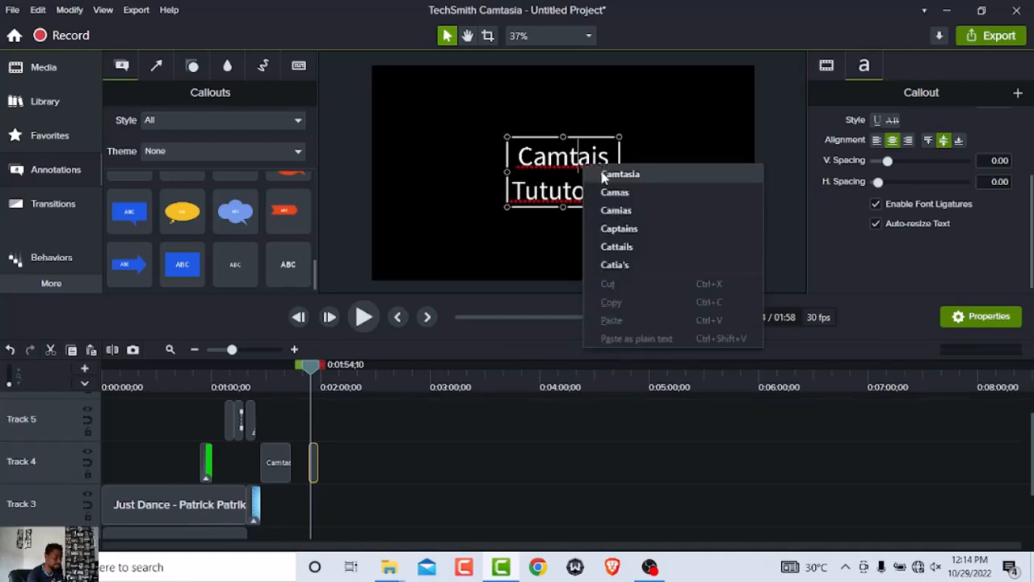
left_click(604, 174)
right_click(594, 197)
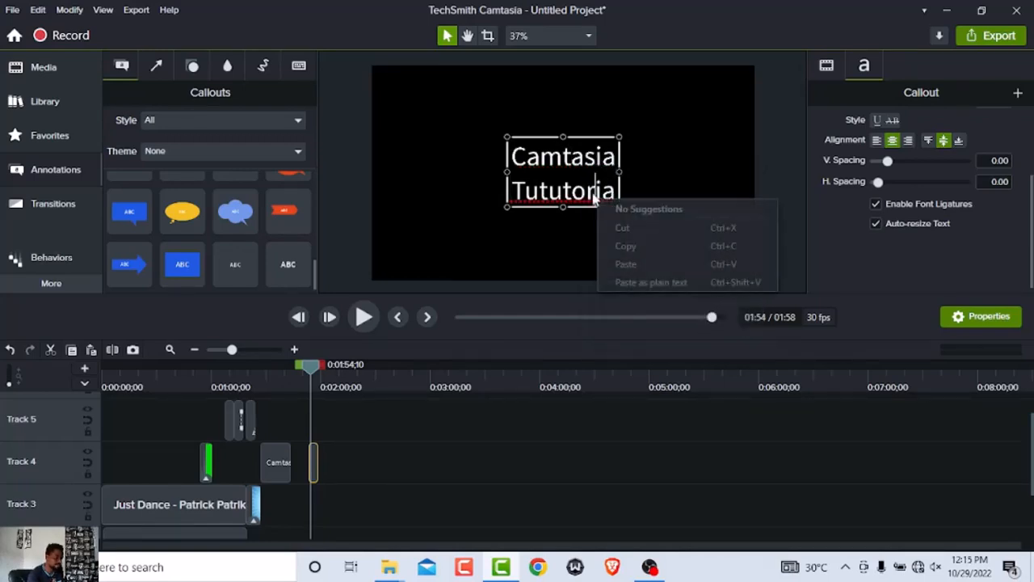
right_click(578, 191)
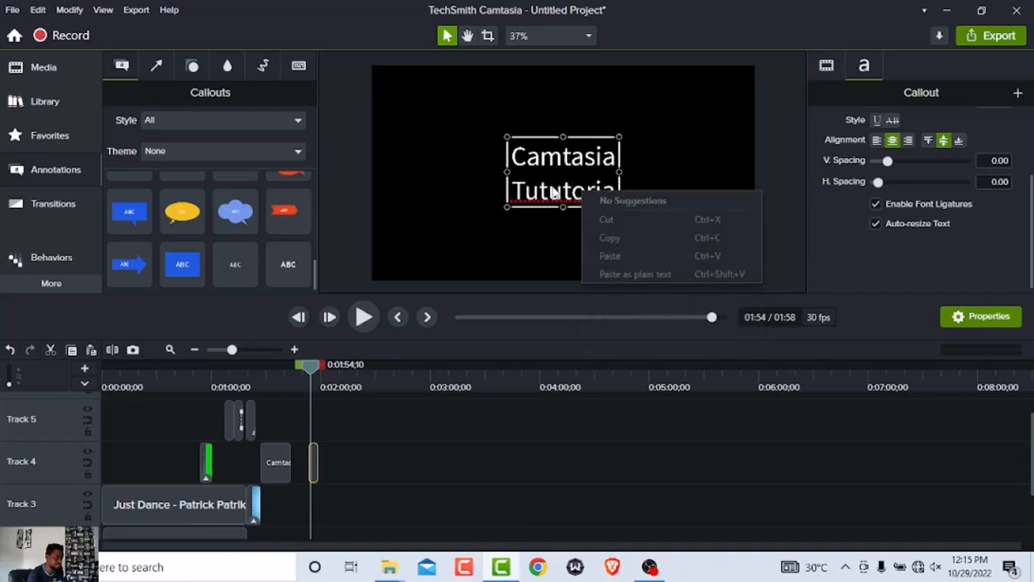
left_click(568, 191)
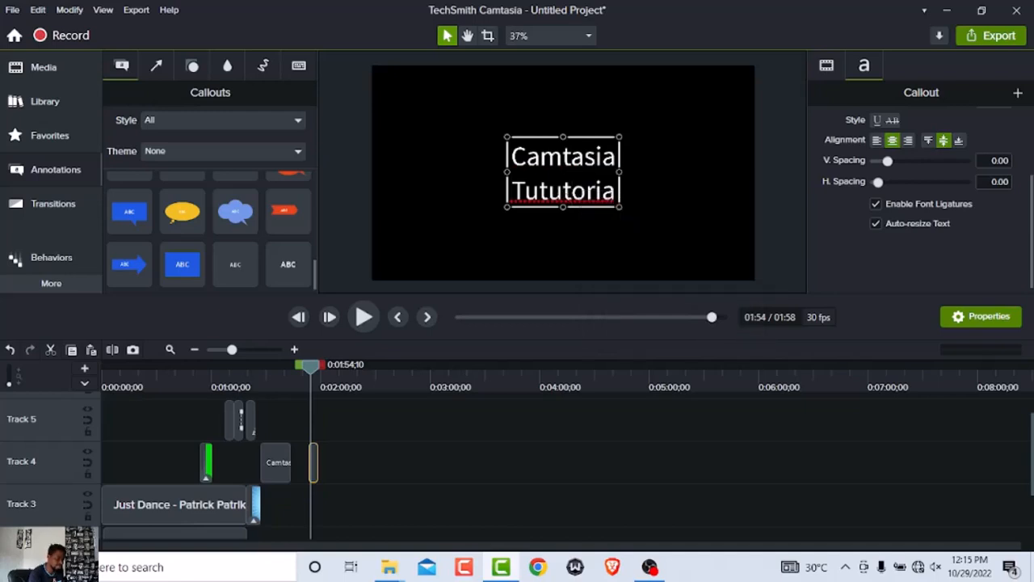
key("BackSpace")
key("BackSpace")
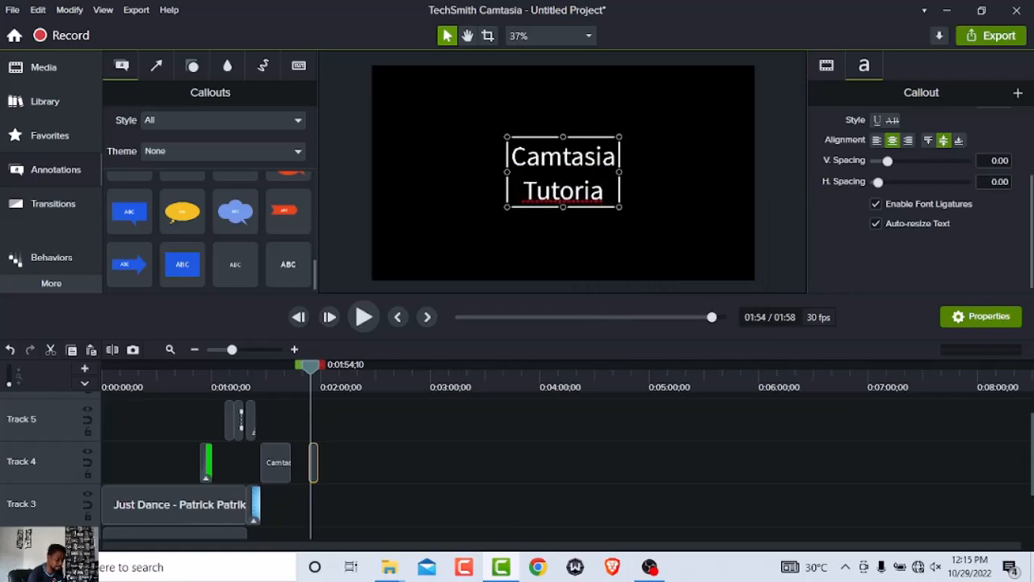
type("l")
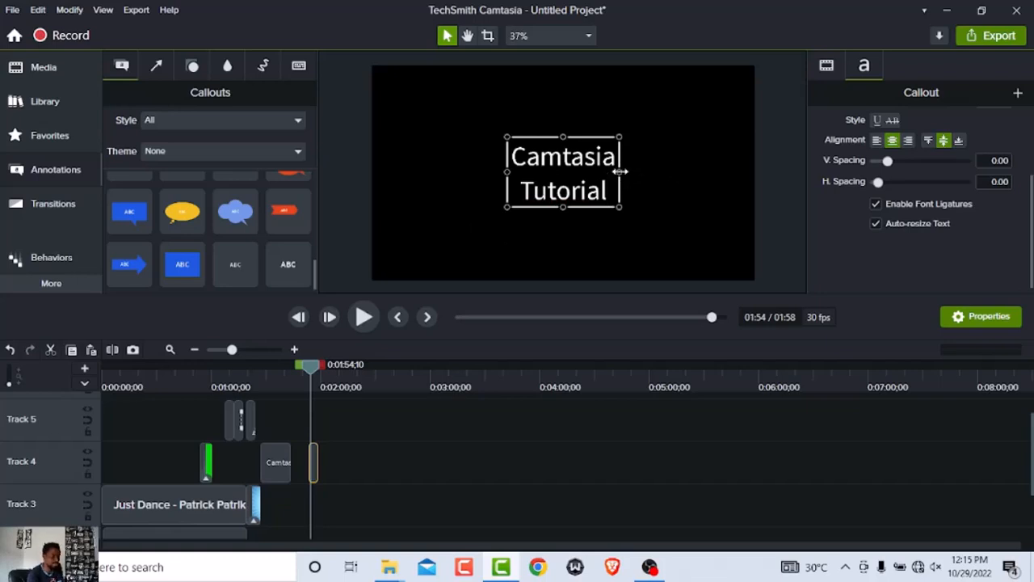
left_click_drag(620, 171, 716, 171)
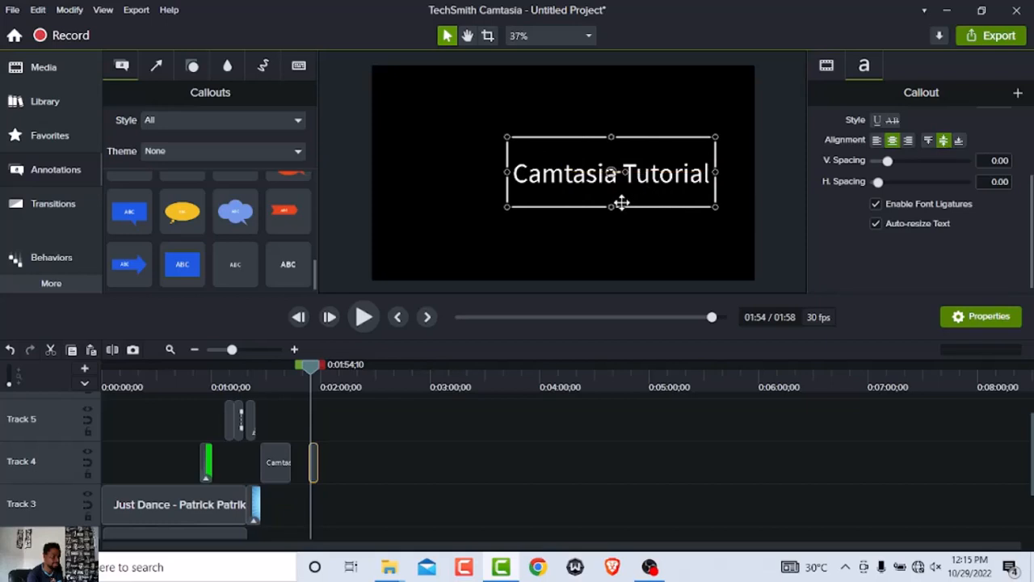
left_click_drag(622, 203, 599, 203)
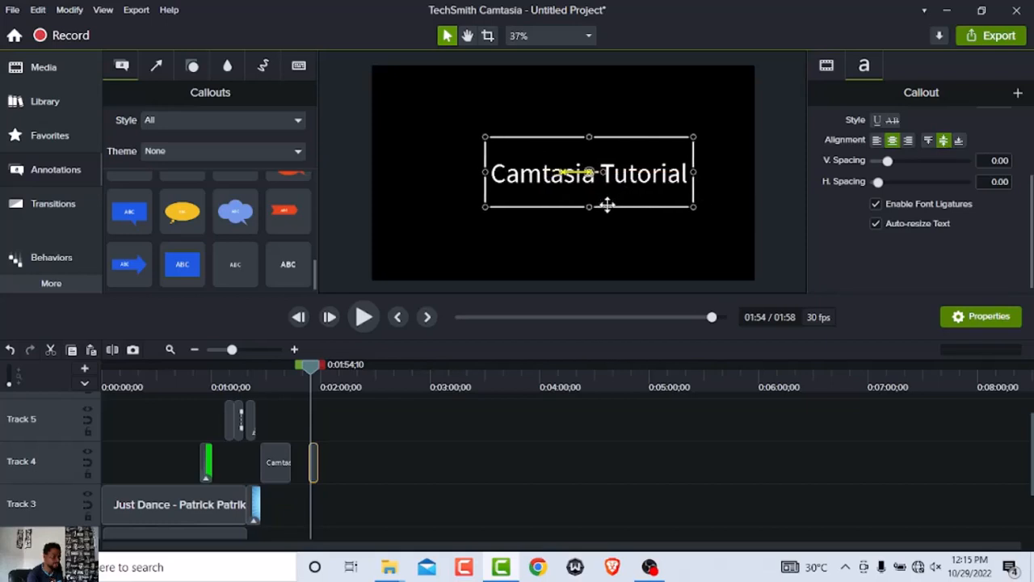
Step: Apply the Jump And Fall behavior to the Camtasia Tutorial callout on Track 4 and preview it from about 1:54
left_click(42, 262)
scroll(157, 259, "down", 3)
scroll(156, 248, "up", 3)
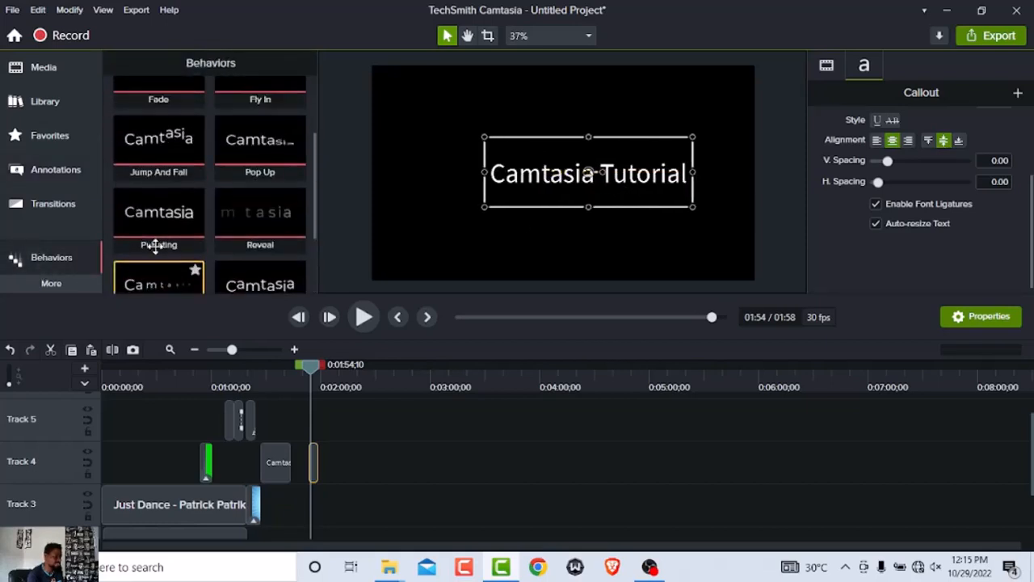
scroll(156, 242, "up", 1)
left_click_drag(161, 173, 325, 478)
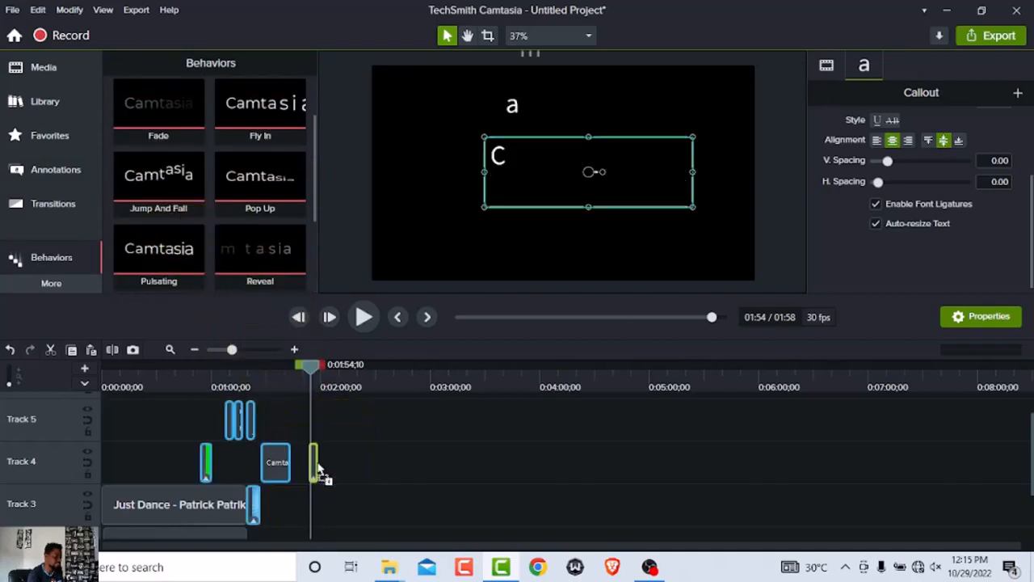
left_click(362, 323)
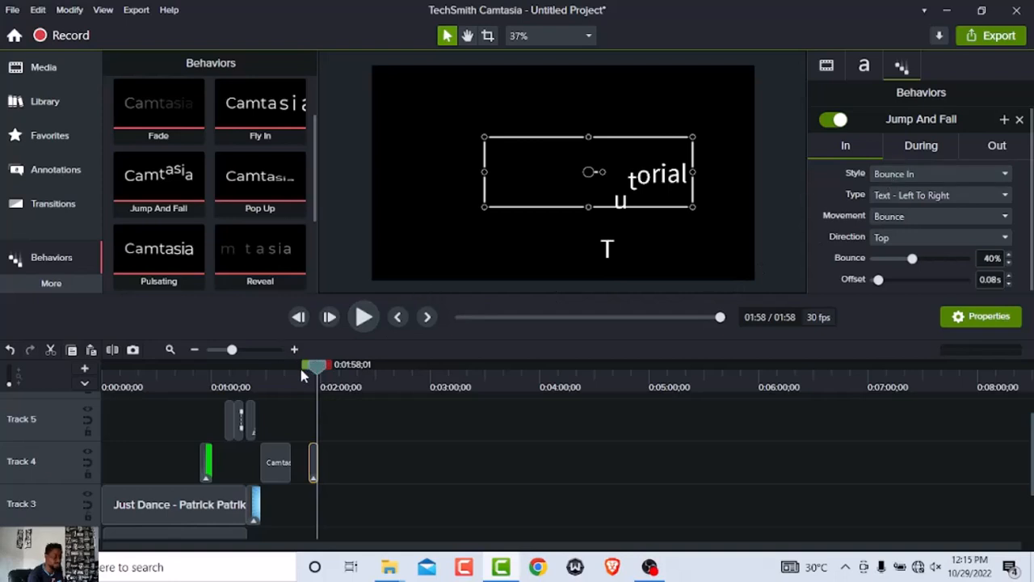
Step: Extend the Camtasia Tutorial callout's end to about 2:49 and replay its behavior from about 1:54
left_click_drag(318, 373, 311, 376)
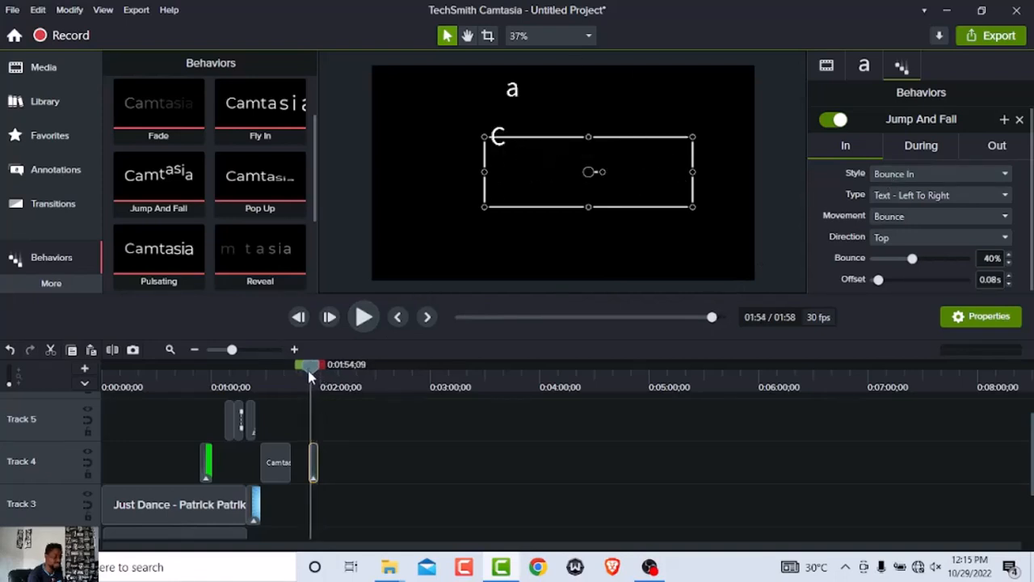
left_click_drag(318, 464, 411, 464)
left_click(361, 318)
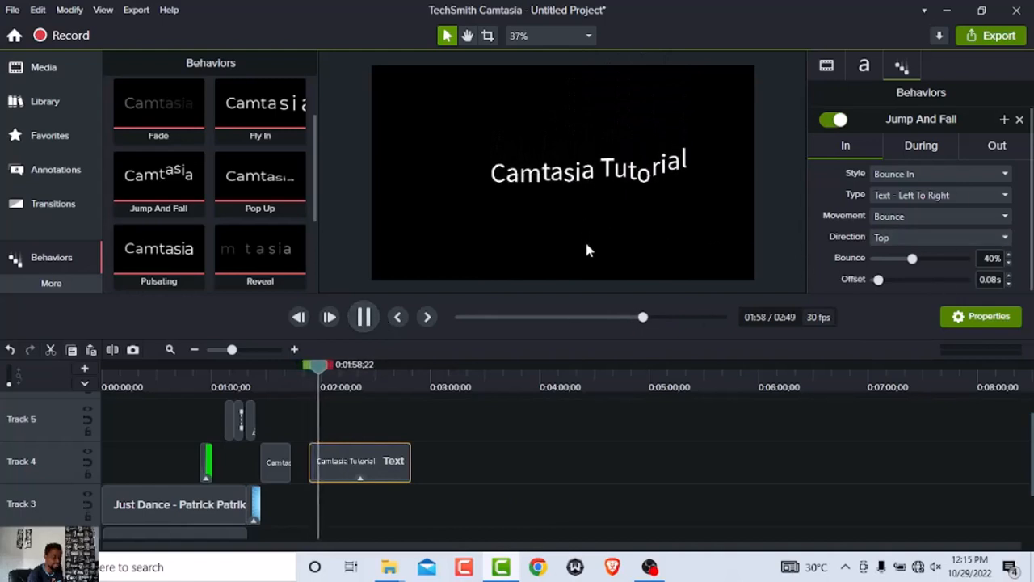
Step: Set the Jump And Fall behavior's During style to Pop Up and preview the callout from about 1:53
left_click(923, 150)
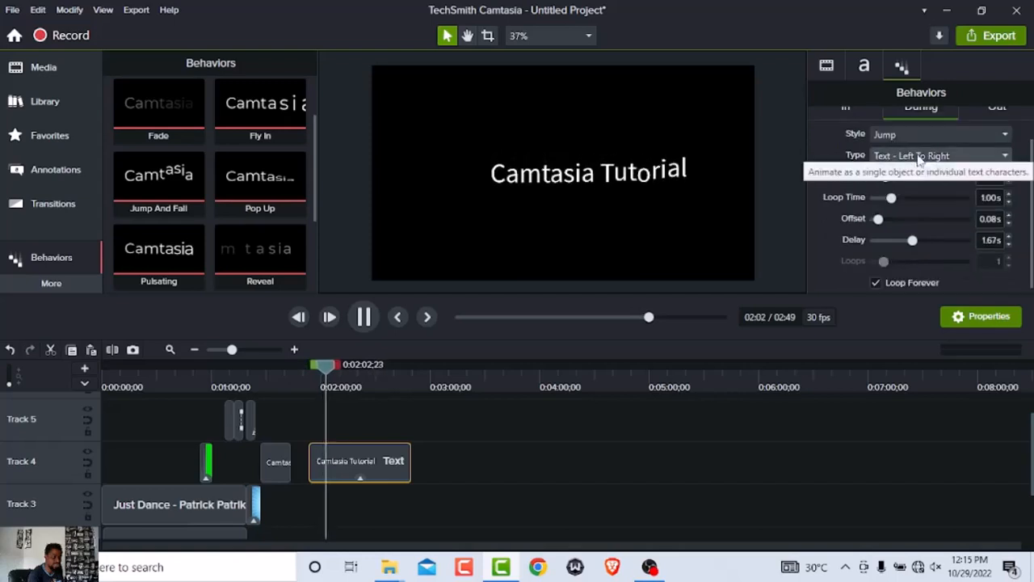
left_click(907, 137)
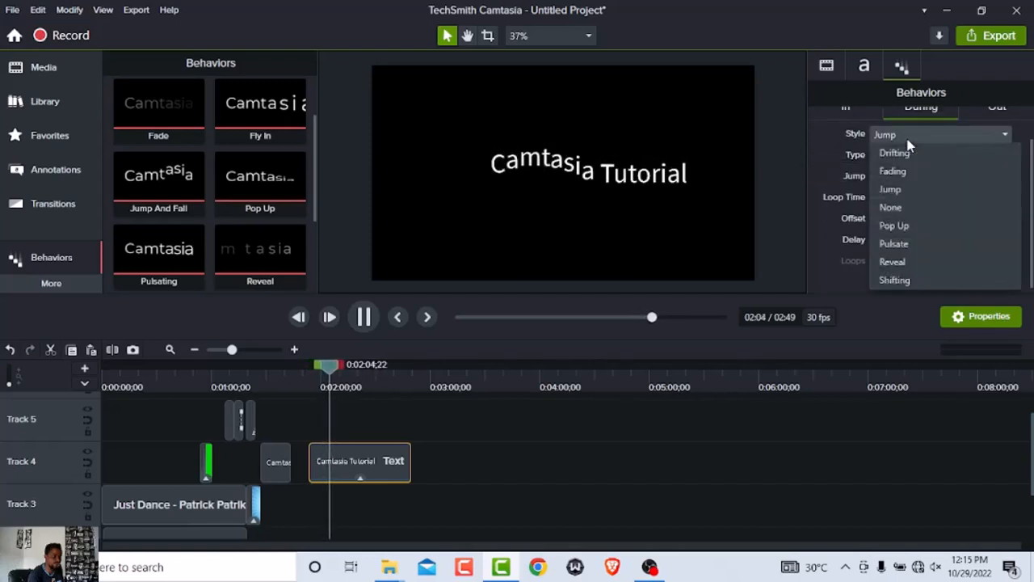
left_click(905, 225)
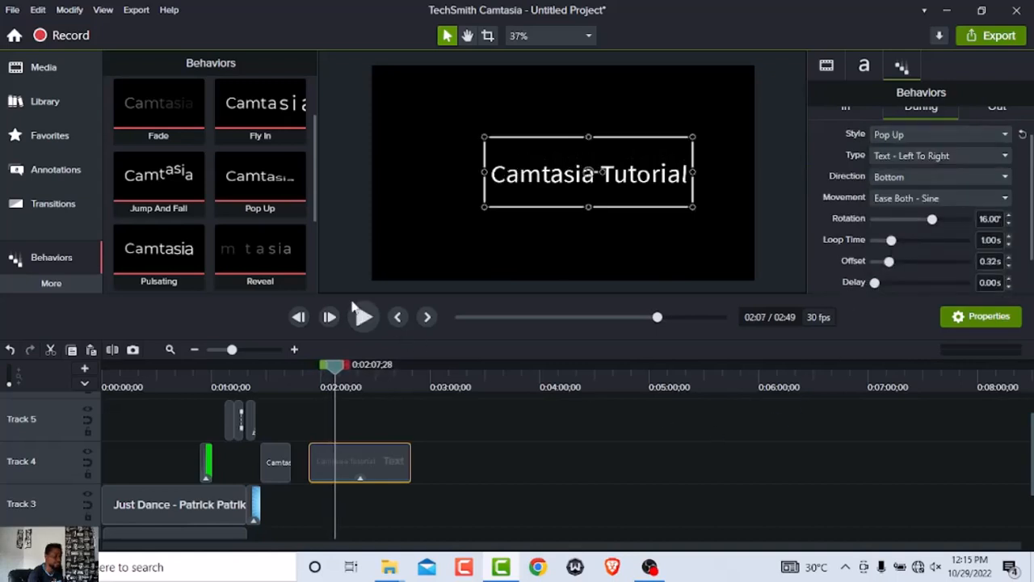
left_click_drag(337, 377, 309, 382)
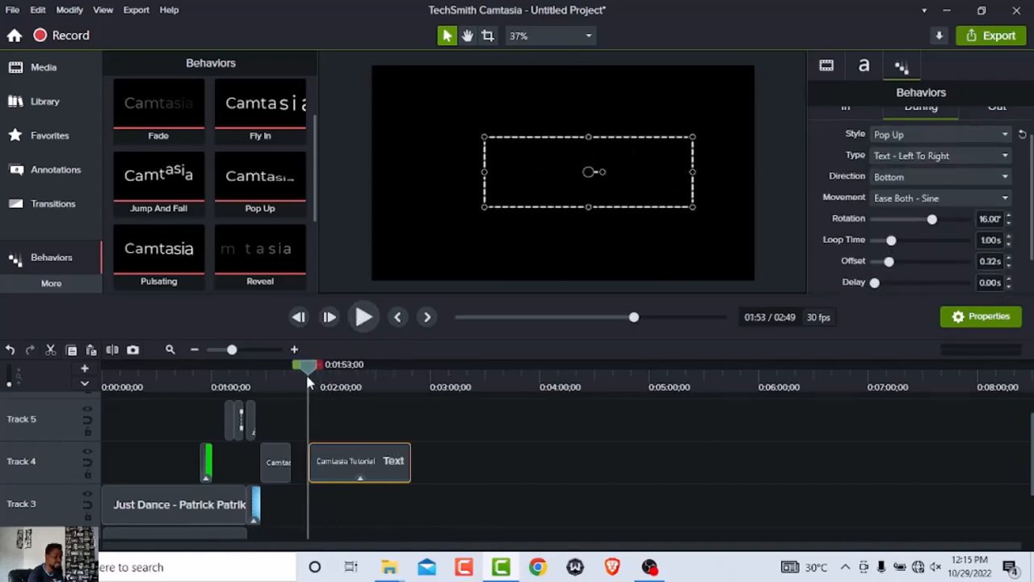
left_click(363, 318)
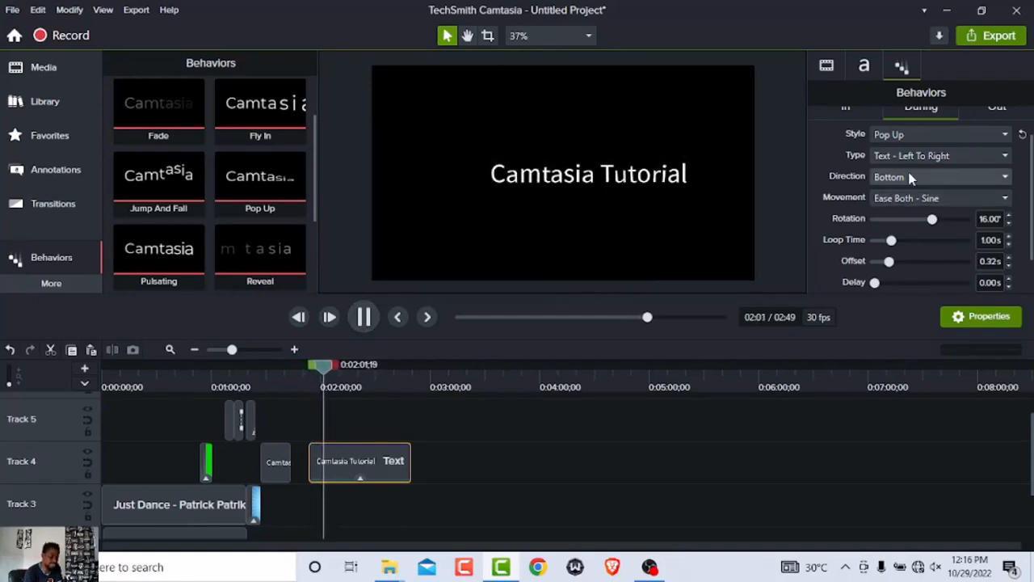
Step: Shorten the Camtasia Tutorial callout to end at about 2:11 and preview the behavior's Out animation
scroll(912, 173, "up", 2)
left_click(992, 147)
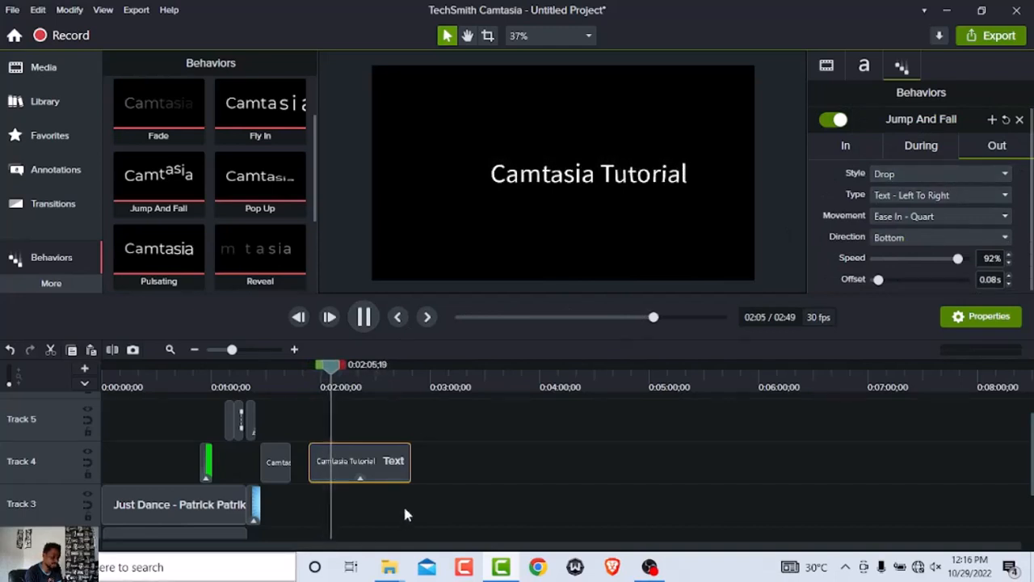
left_click_drag(410, 467, 342, 466)
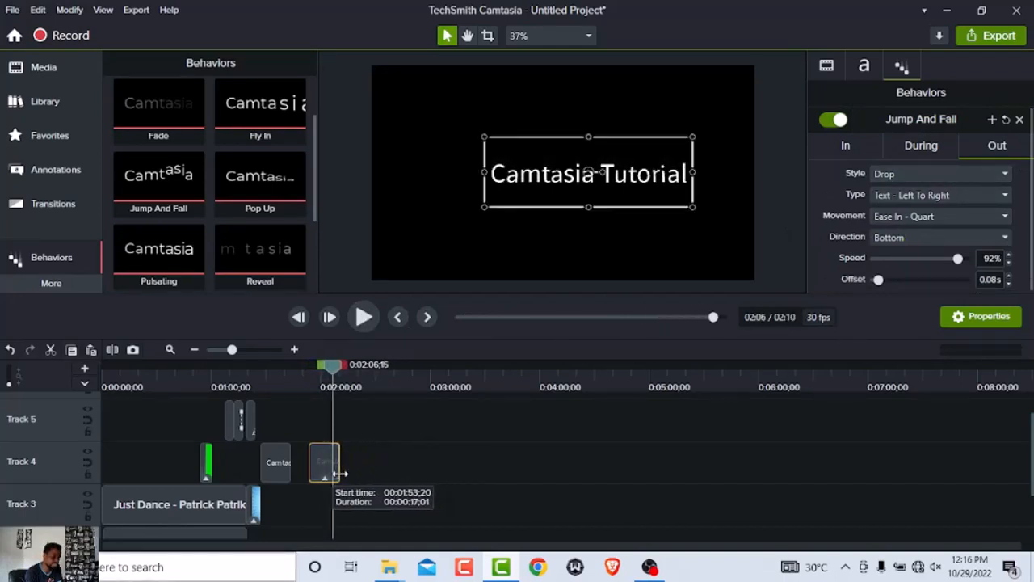
left_click(363, 317)
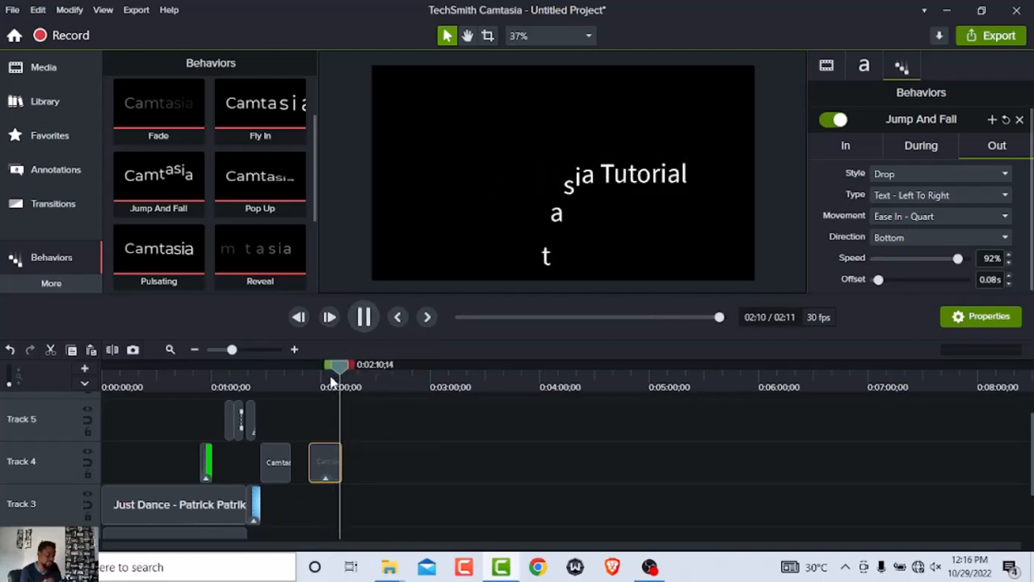
left_click(364, 317)
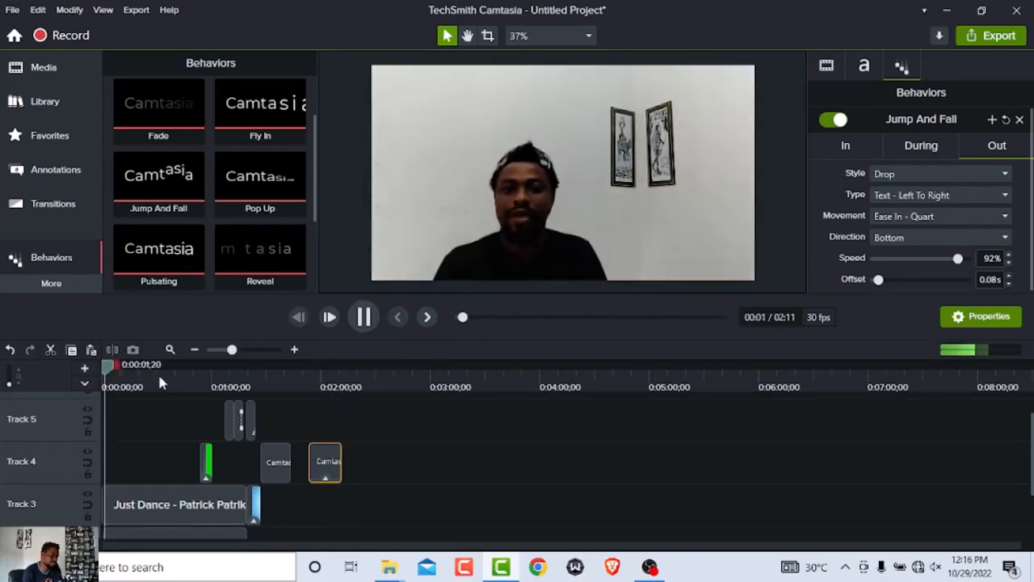
Step: Set the Jump And Fall behavior's Out style to Explode and preview the end of the callout
left_click(325, 366)
left_click(322, 402)
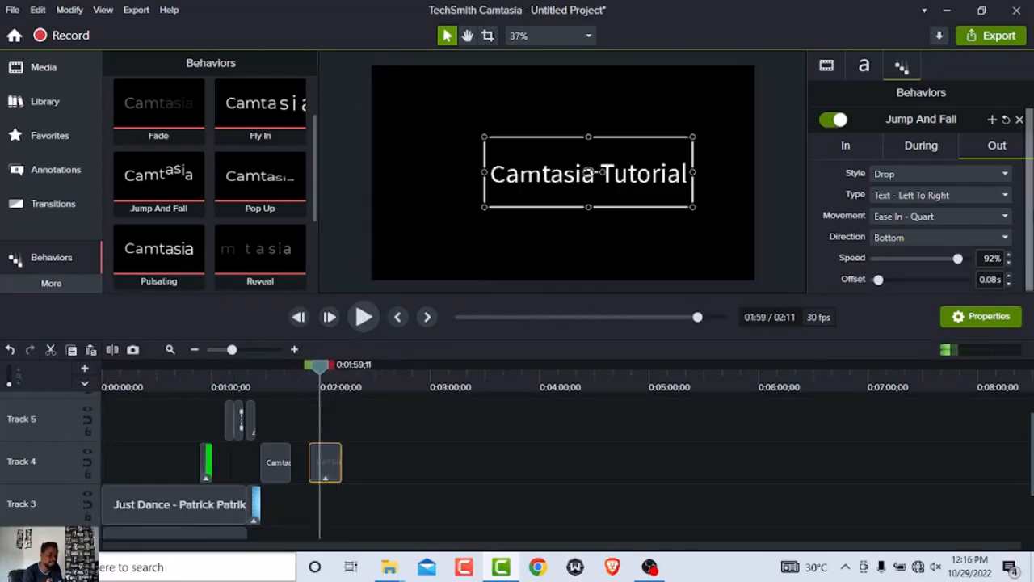
left_click(943, 171)
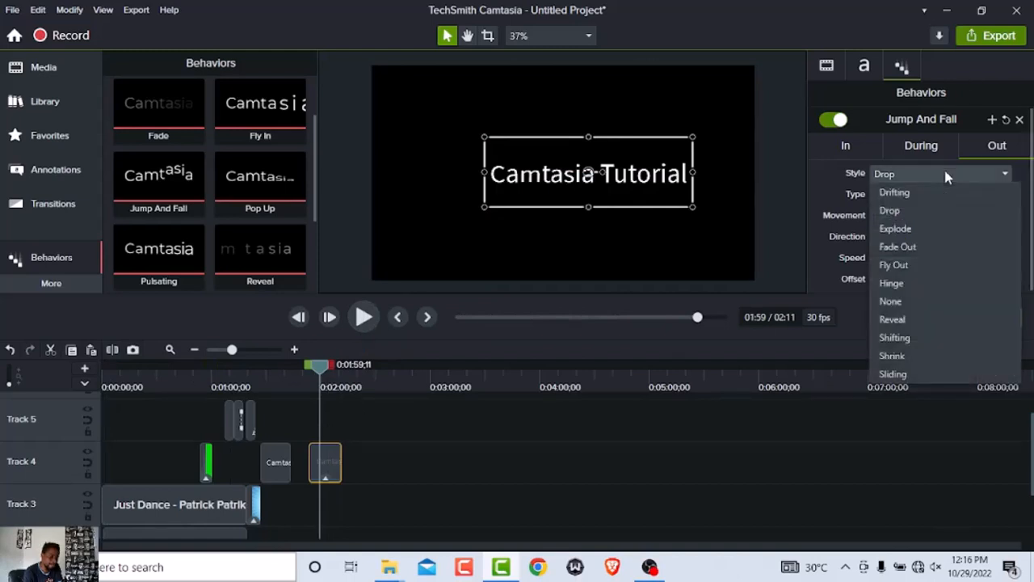
left_click(920, 228)
left_click_drag(320, 370, 336, 370)
left_click(364, 318)
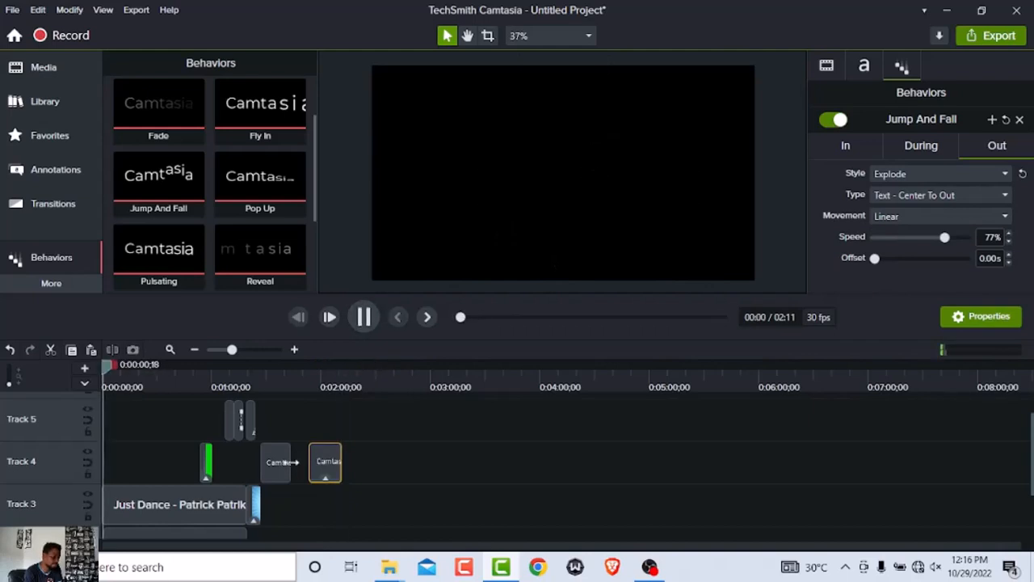
Step: Delete the earlier CamtasianTutorial callout from Track 4
left_click(279, 465)
right_click(283, 467)
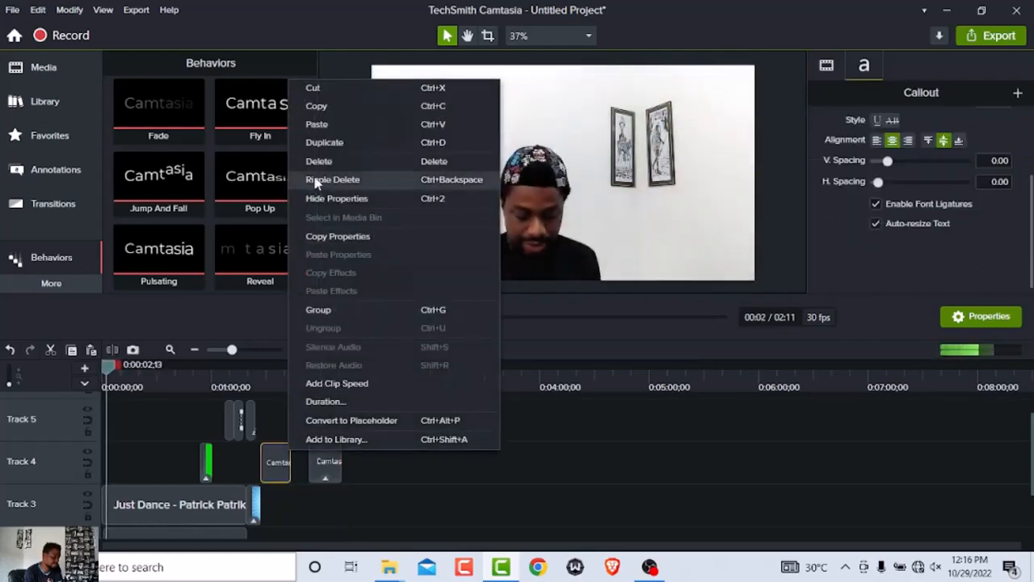
left_click(319, 161)
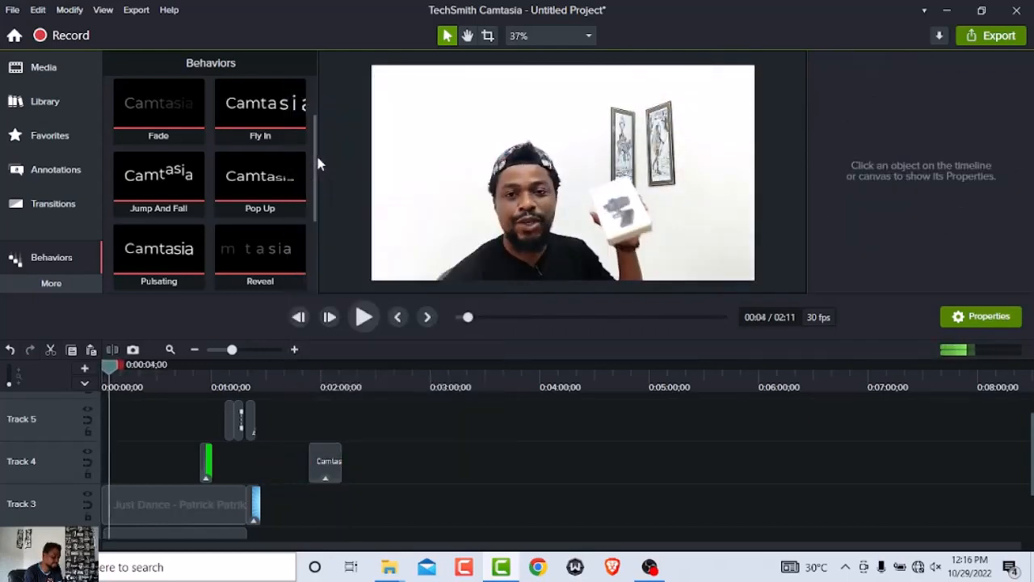
Step: Move the Camtasia Tutorial callout to just after the green clip on Track 4 and return to the timeline's start
left_click_drag(334, 460, 329, 418)
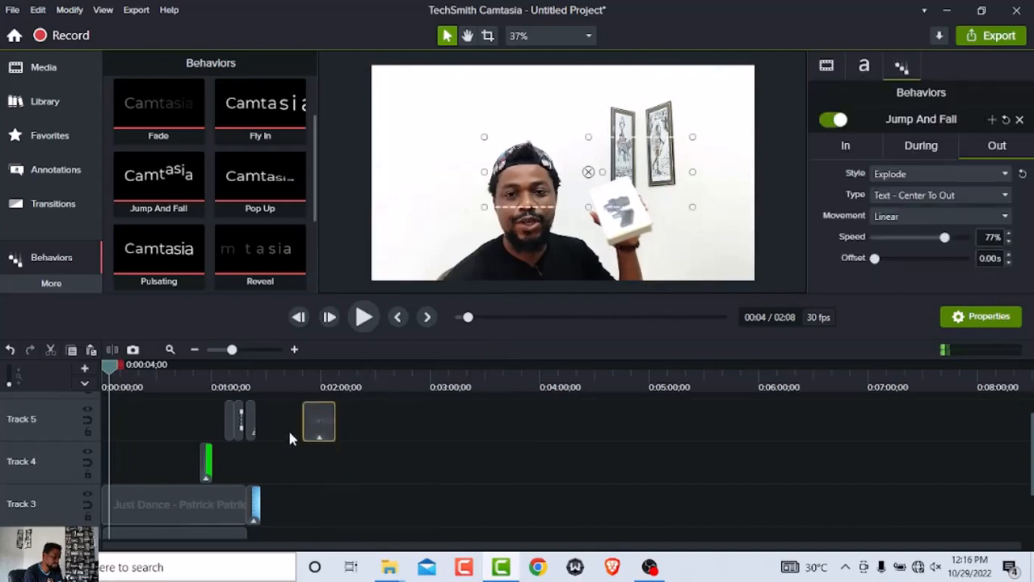
left_click_drag(255, 475, 231, 479)
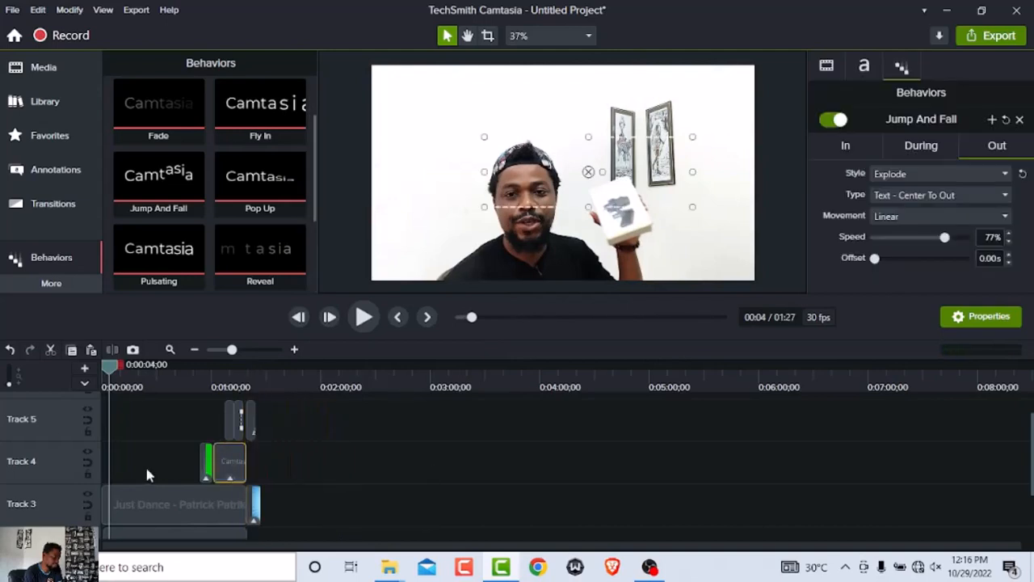
left_click_drag(109, 373, 79, 380)
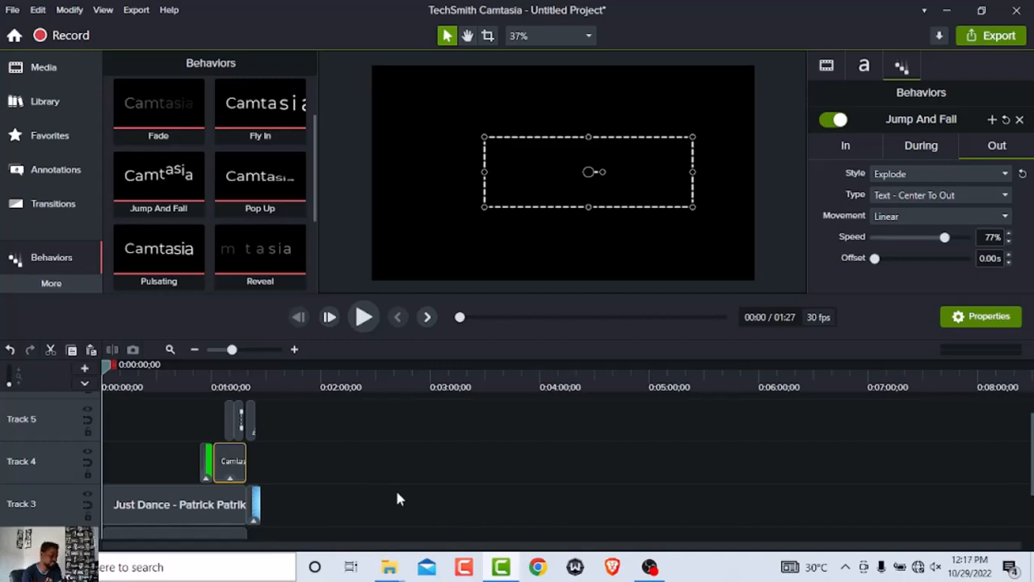
scroll(250, 509, "down", 3)
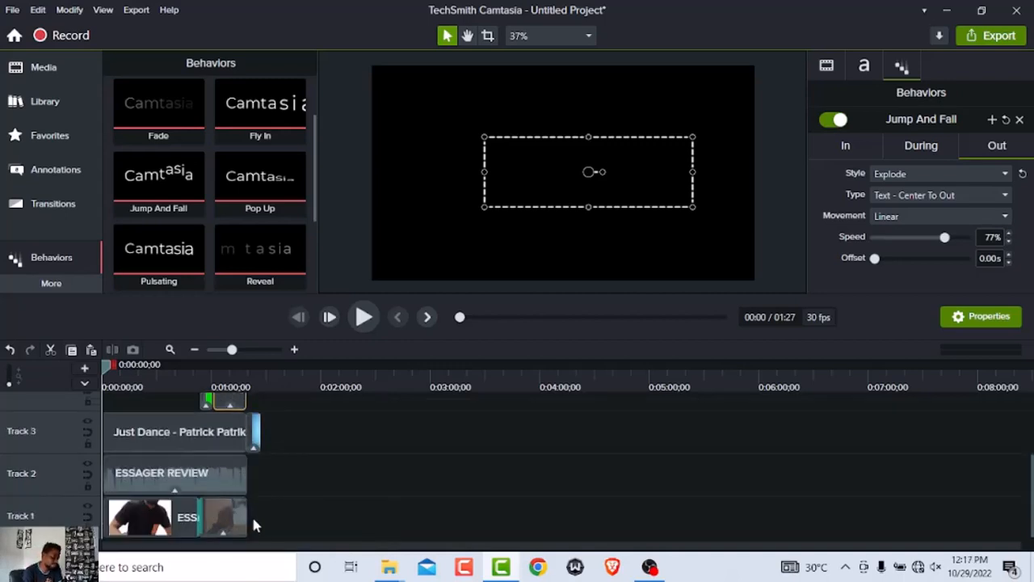
scroll(254, 522, "up", 3)
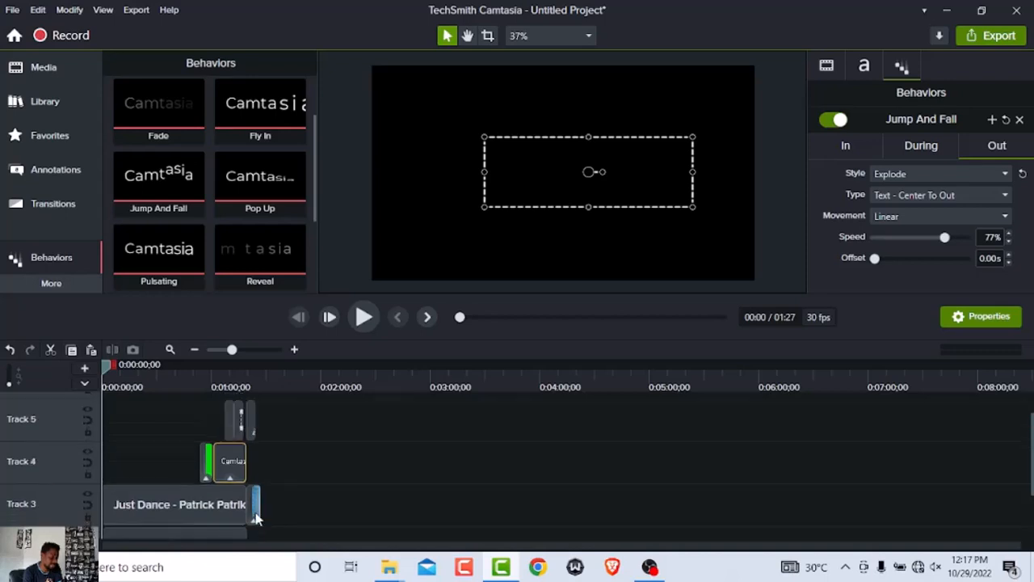
left_click_drag(105, 376, 270, 380)
left_click_drag(239, 414, 101, 414)
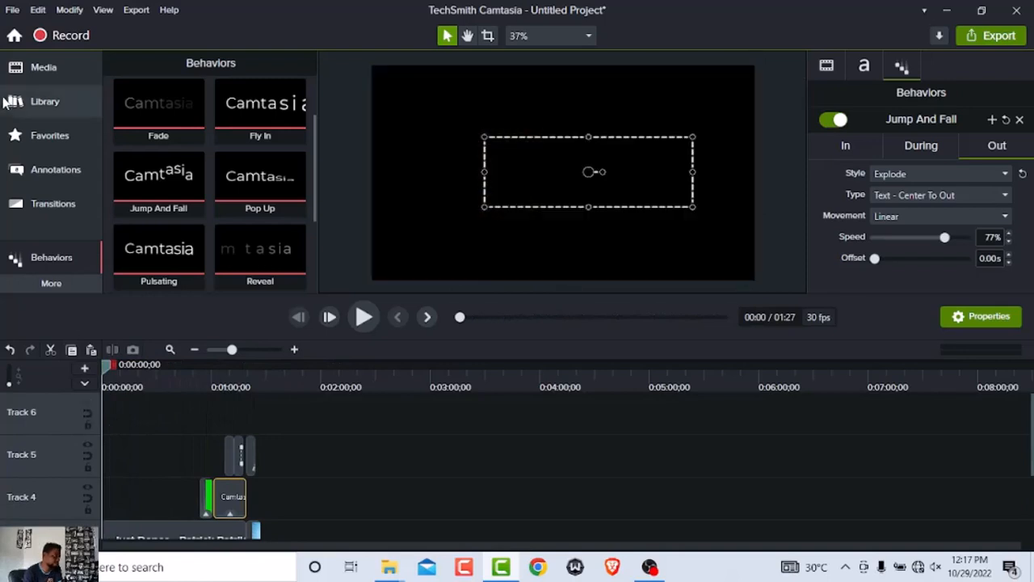
left_click(51, 287)
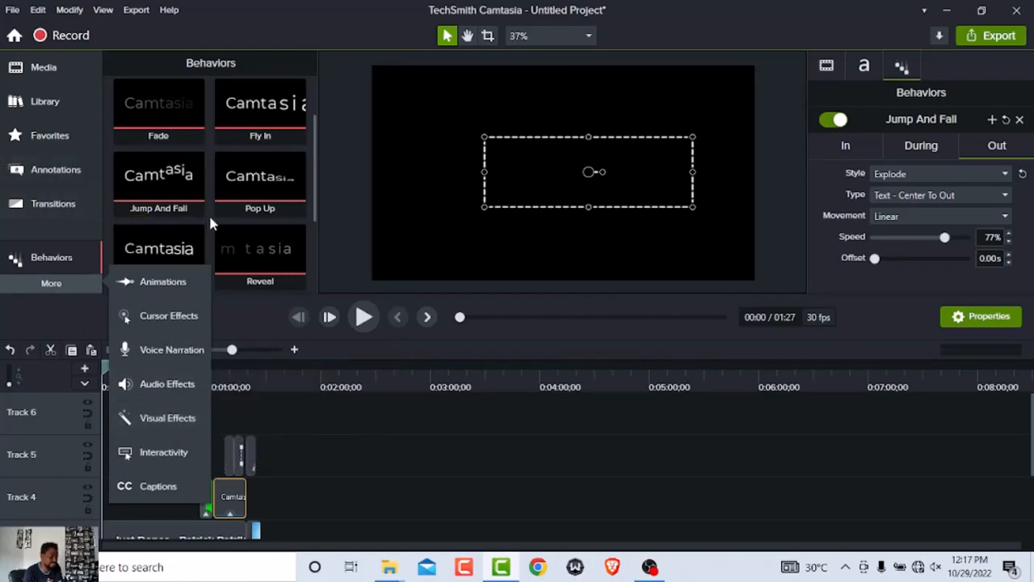
left_click(538, 37)
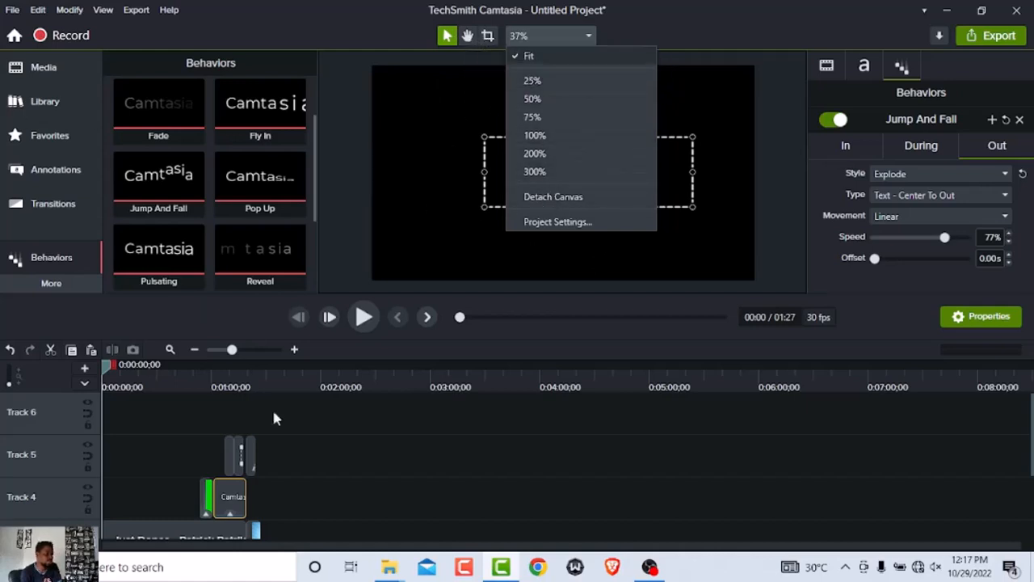
Step: Preview the edited video from the beginning, skipping ahead to about 0:53 to check the transitions, effects and callouts
left_click(364, 316)
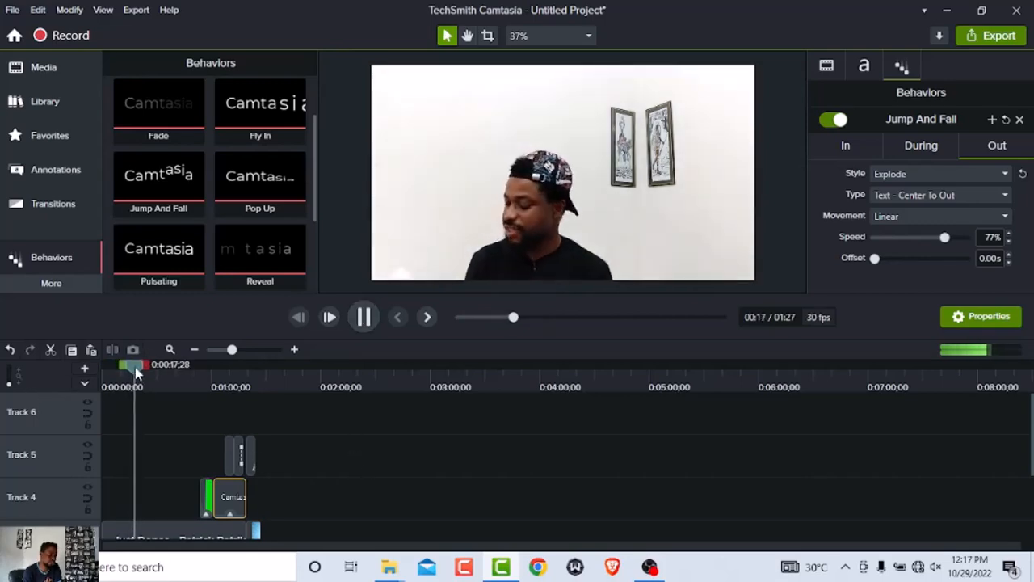
left_click_drag(135, 367, 200, 368)
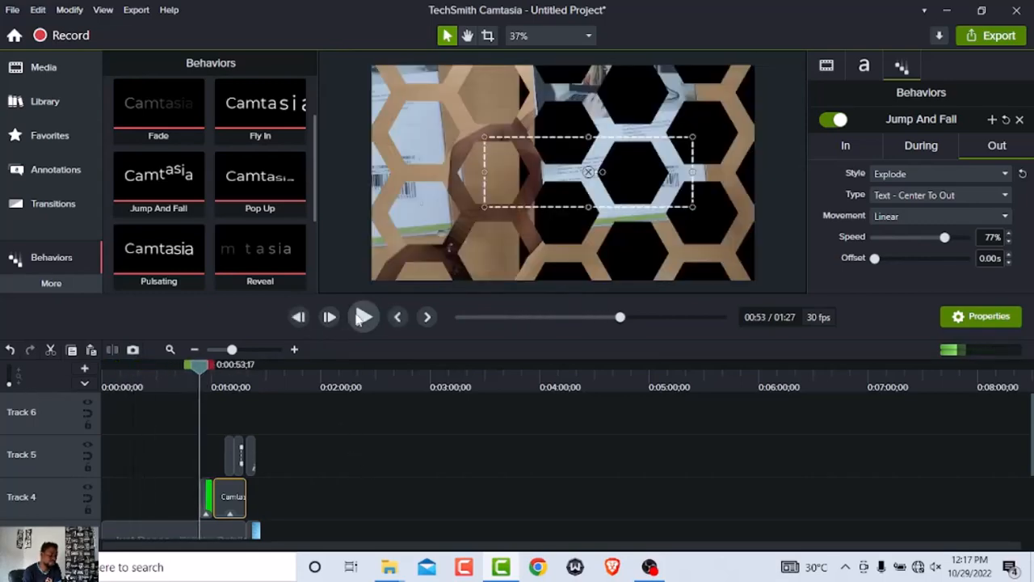
left_click(363, 317)
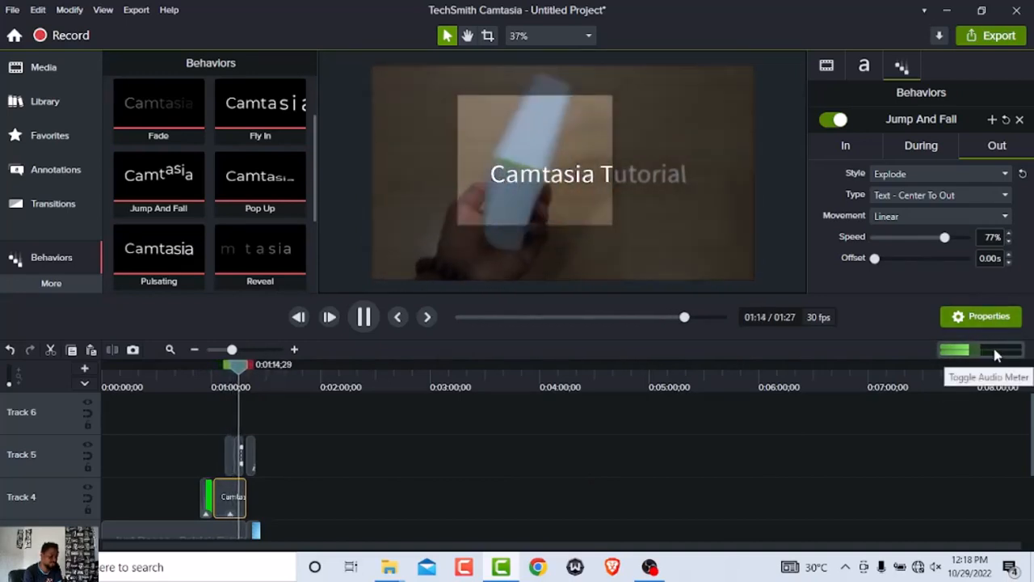
Step: Show the audio meter and set its output volume to about -7.6 dB
left_click(996, 354)
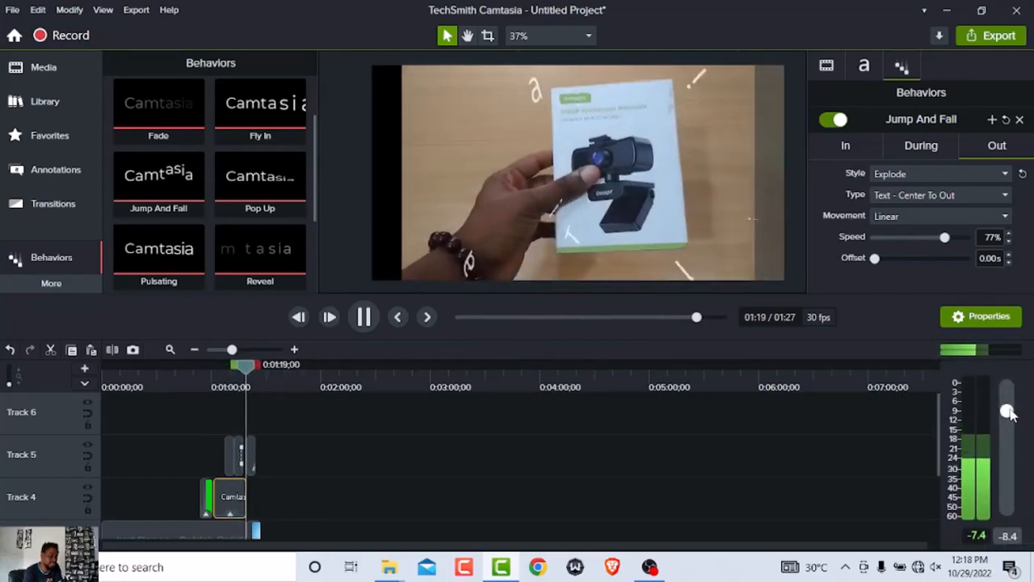
mouse_move(1007, 412)
left_mouse_down()
mouse_move(1008, 393)
mouse_move(1008, 411)
left_mouse_up()
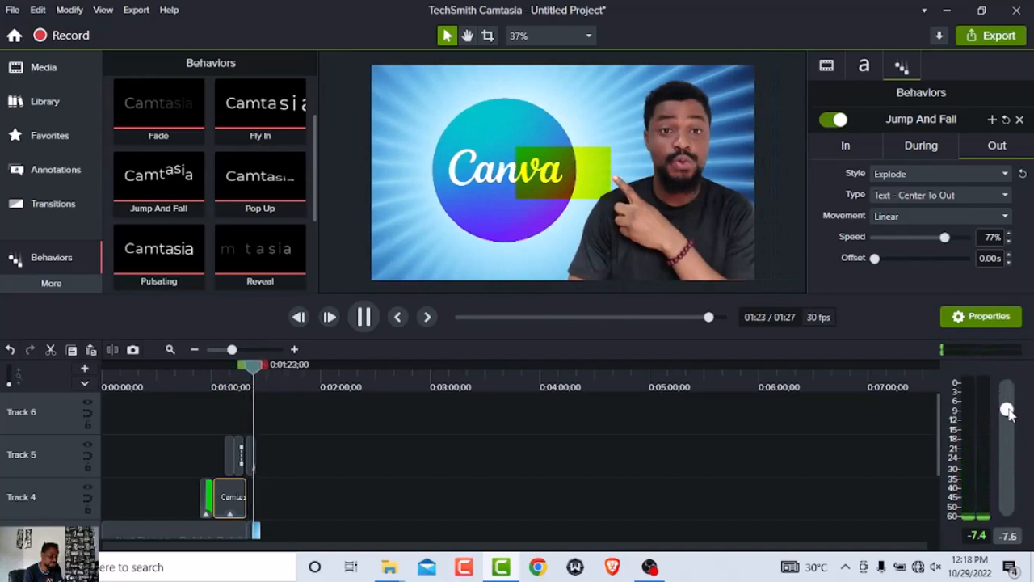
Step: Replay the Camtasia Tutorial callout section and raise the output volume to 6.0 dB
left_click_drag(256, 368, 236, 366)
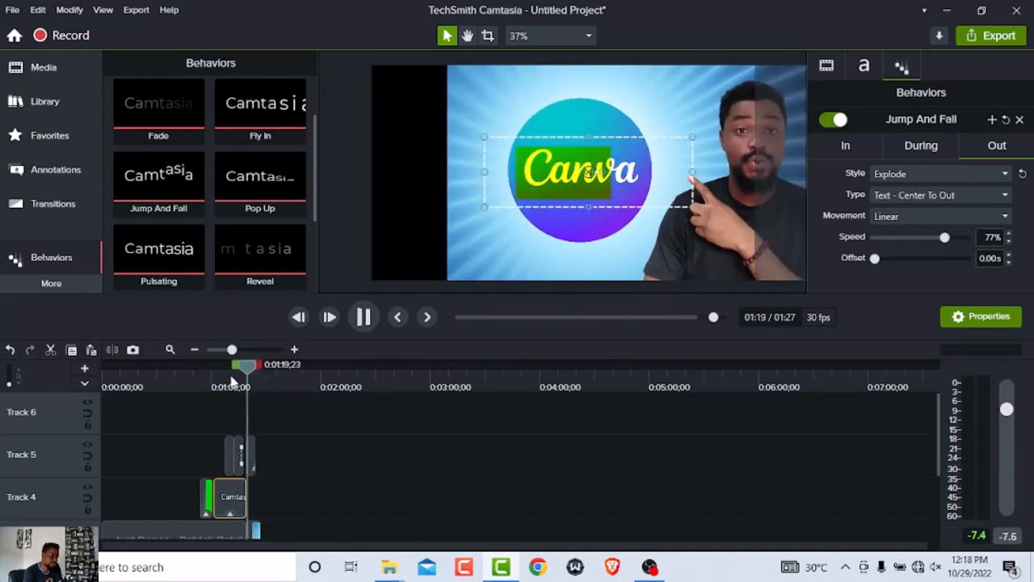
left_click(364, 317)
left_click(364, 317)
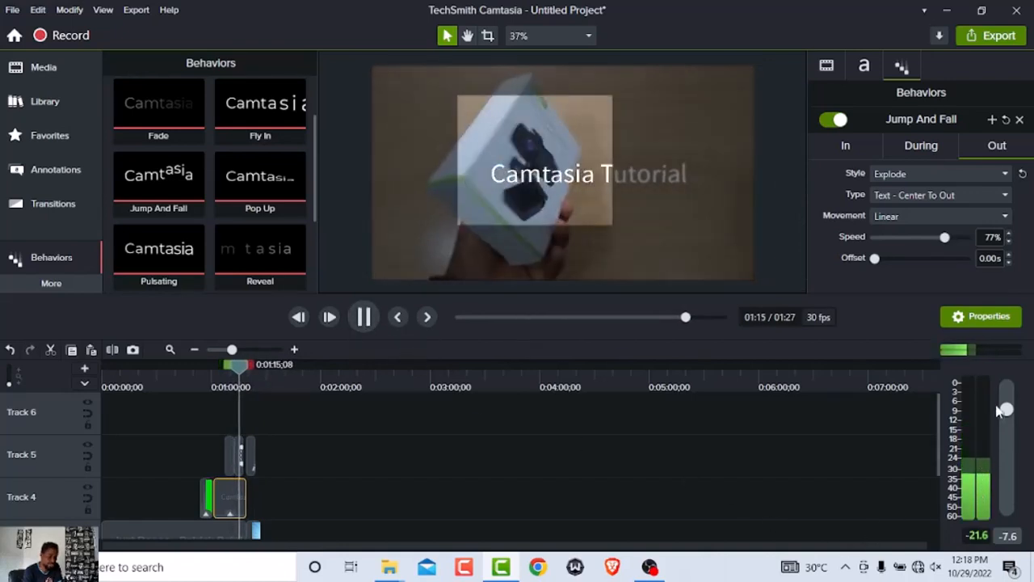
left_click_drag(1007, 410, 1011, 383)
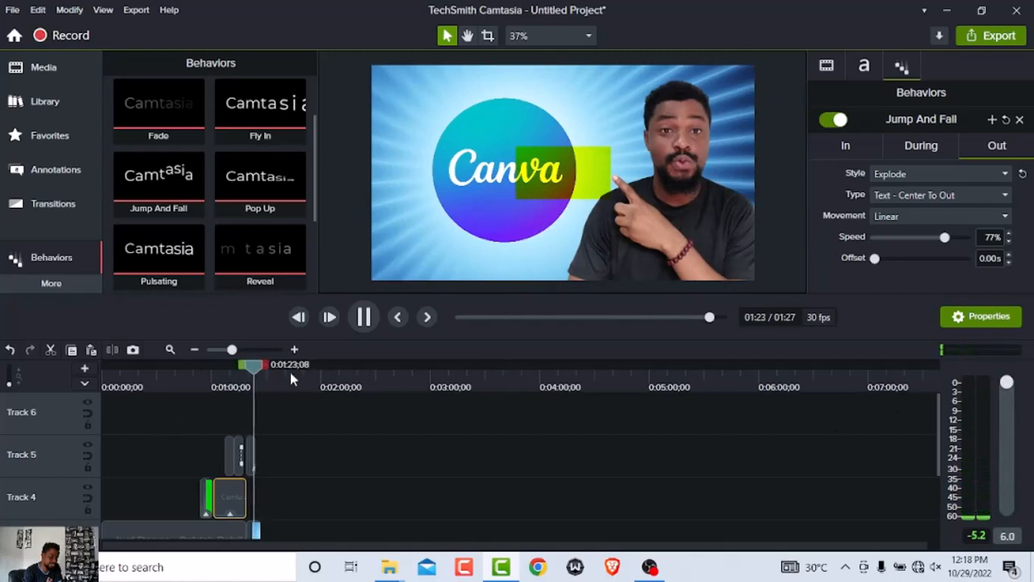
Step: Replay the video from about 1:10 and lower the output volume to -7.0 dB
left_click_drag(249, 372, 230, 367)
left_click(364, 317)
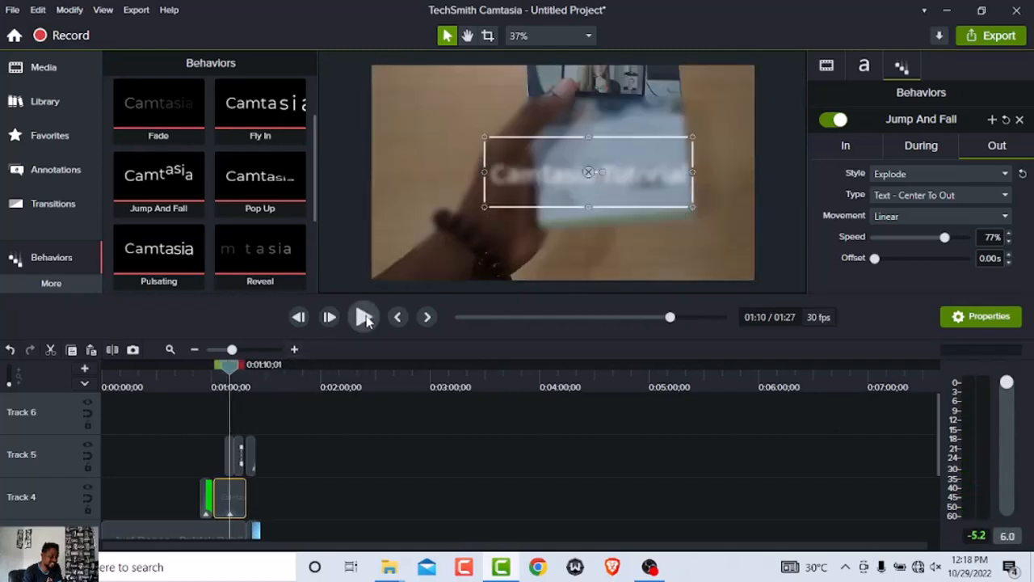
left_click(364, 316)
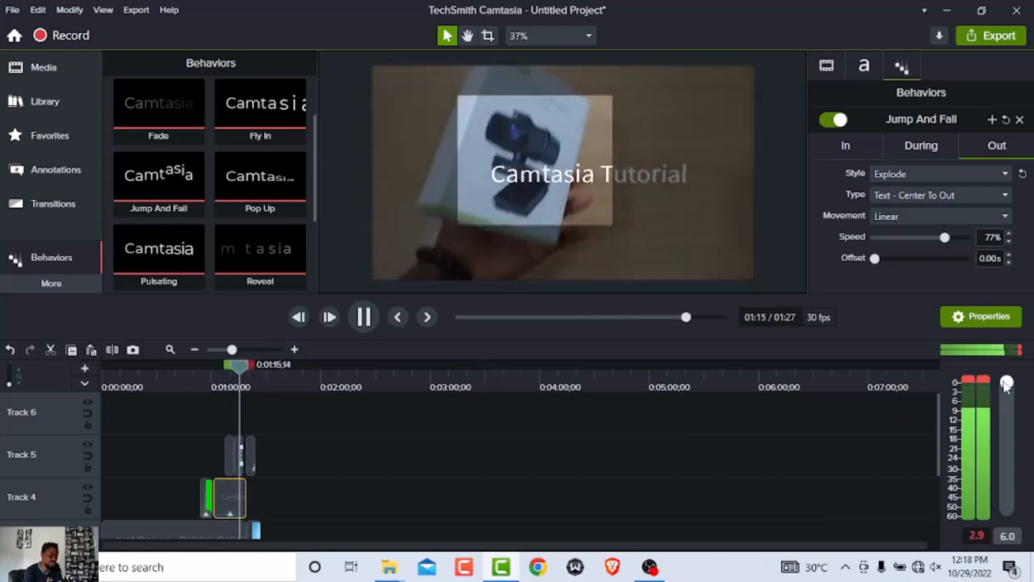
left_click_drag(1006, 383, 1006, 420)
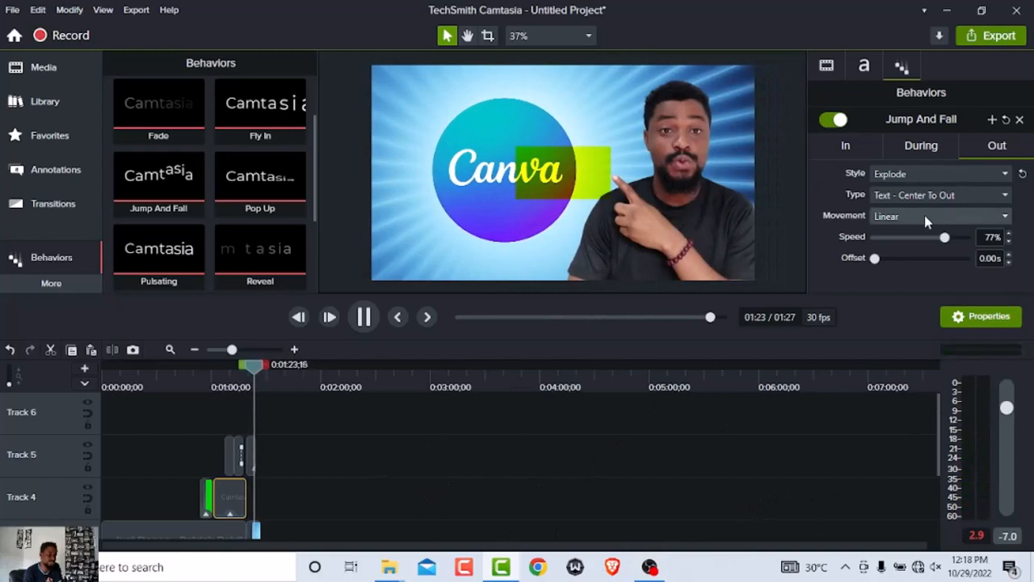
Step: Set up a local file export with MP4 (recommended) as the file type
left_click(999, 38)
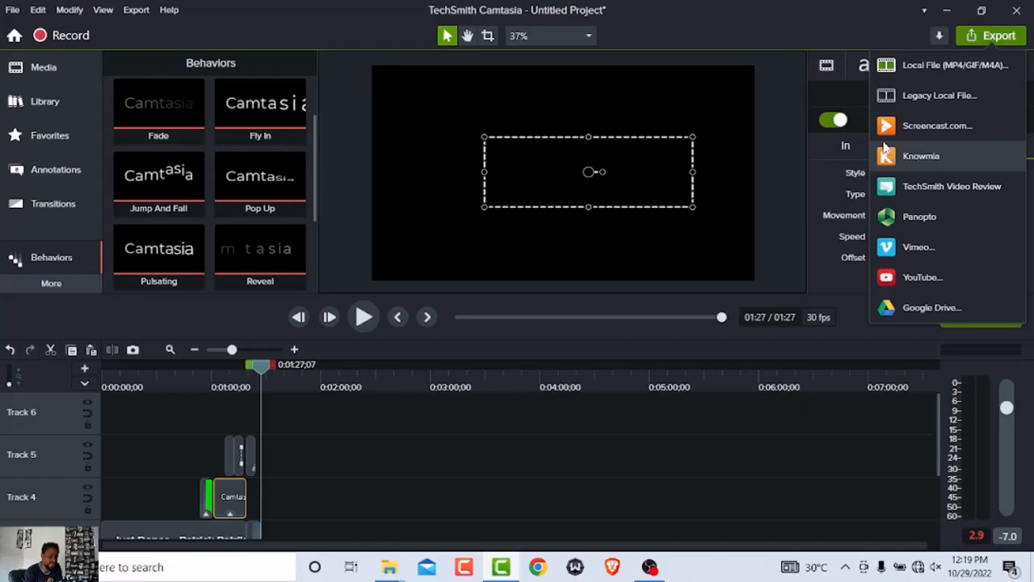
left_click(930, 72)
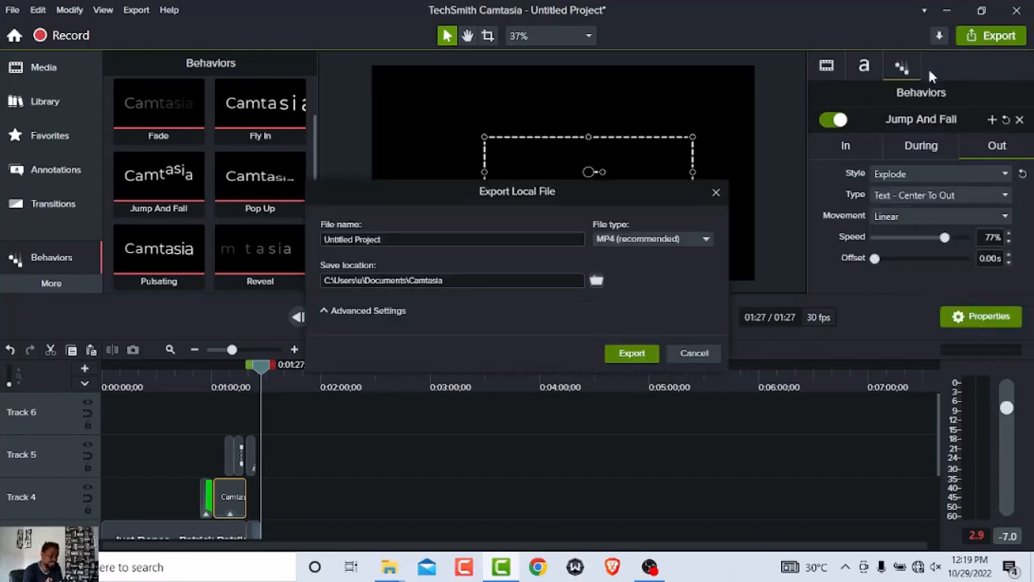
left_click(634, 240)
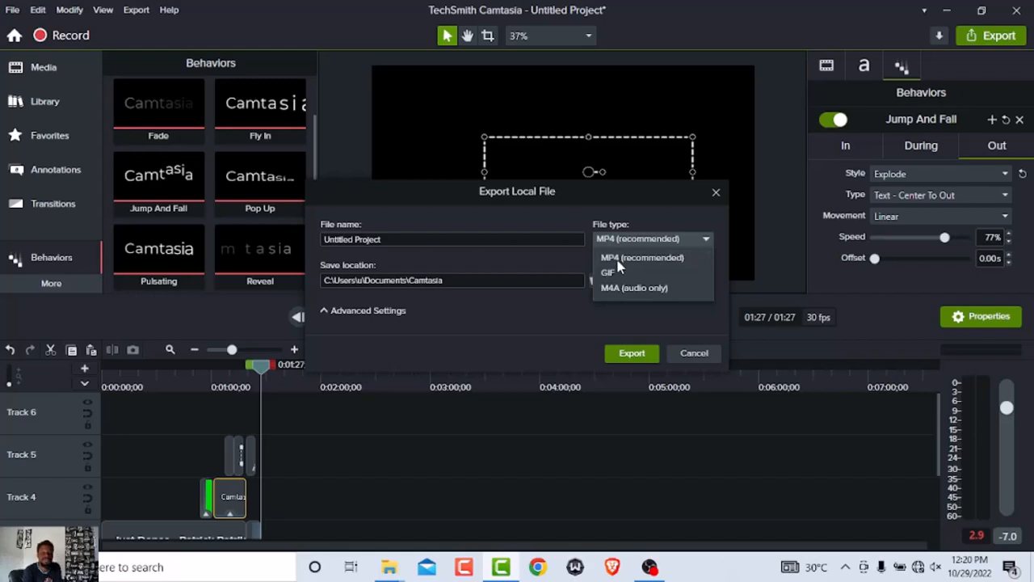
left_click(617, 261)
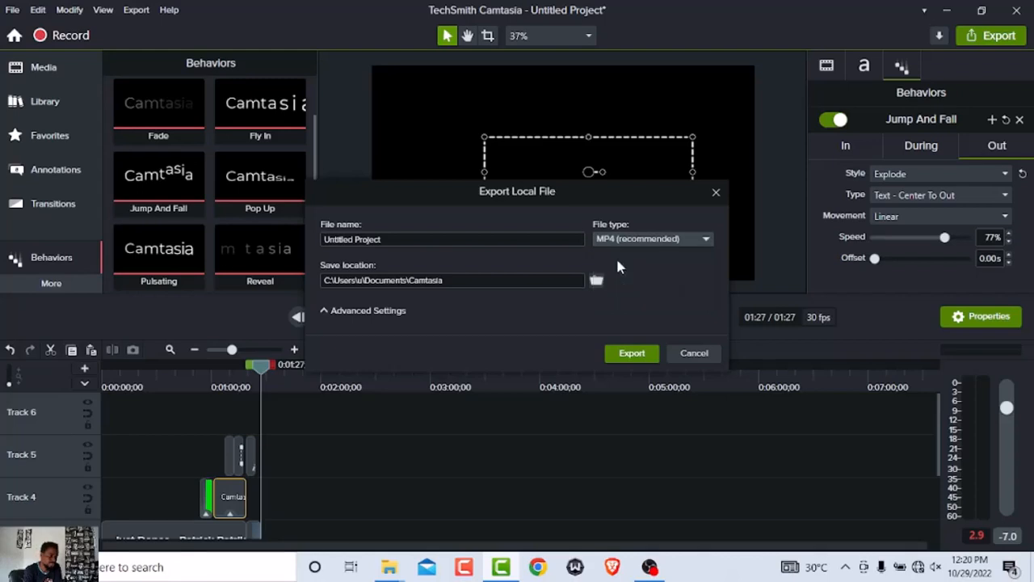
Step: Name the export file How to Camtasia Editor and start the export
left_click(409, 238)
key("BackSpace")
key("BackSpace")
key("BackSpace")
key("BackSpace")
key("BackSpace")
key("BackSpace")
key("BackSpace")
key("BackSpace")
key("BackSpace")
key("BackSpace")
key("BackSpace")
key("BackSpace")
key("BackSpace")
key("BackSpace")
key("BackSpace")
key("BackSpace")
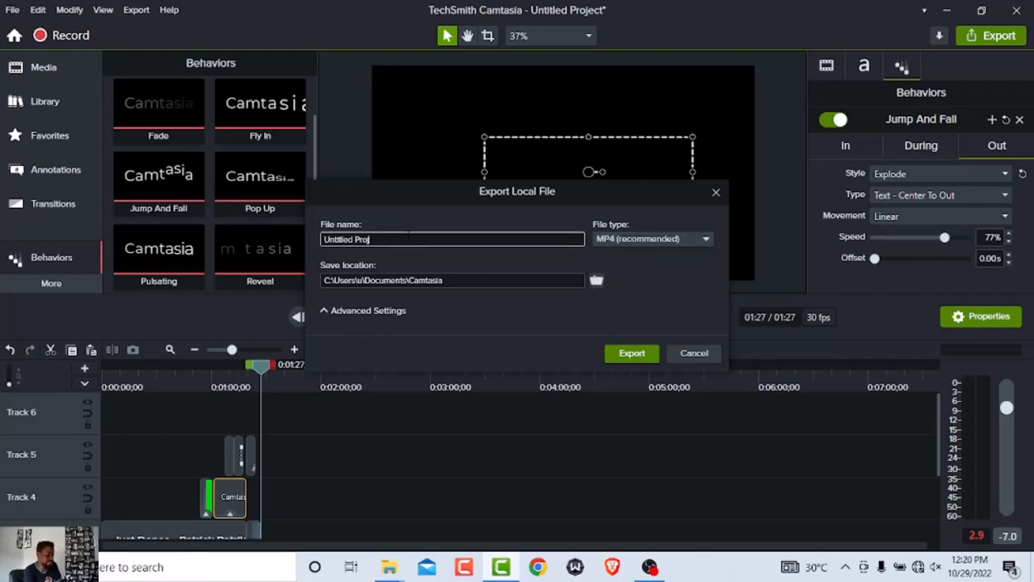
type("How y")
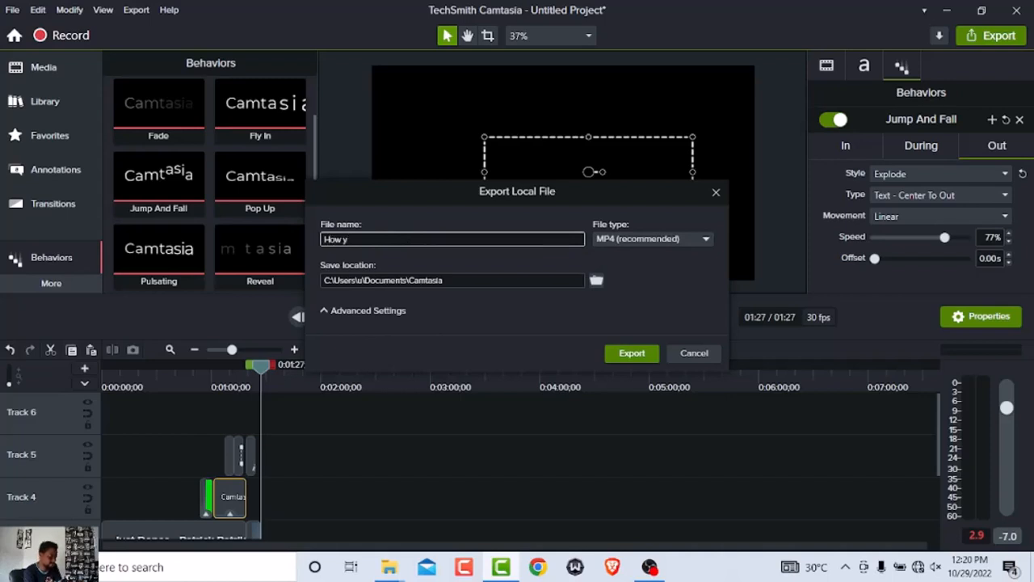
key("BackSpace")
type("to Camtasia")
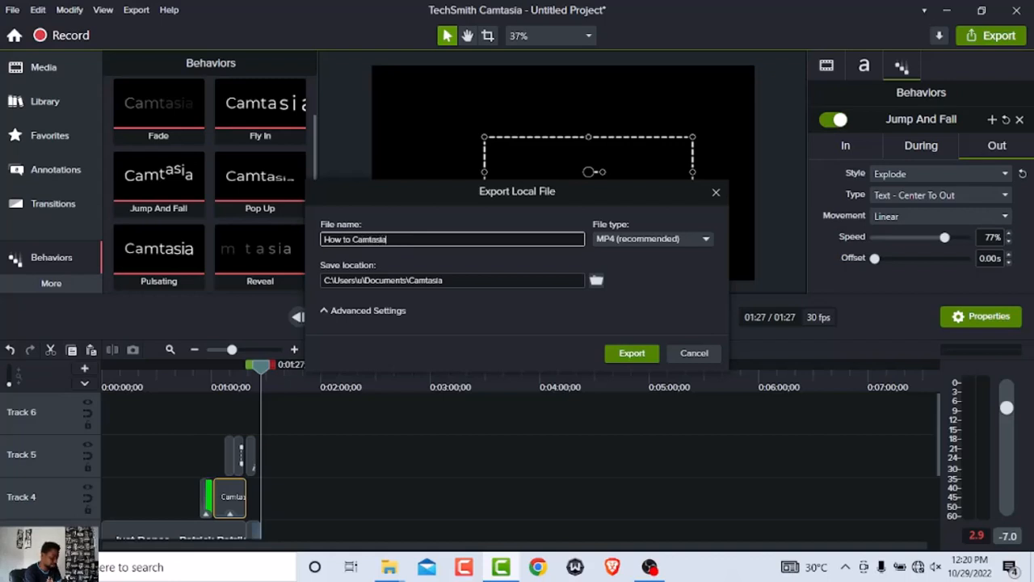
type(" Editor")
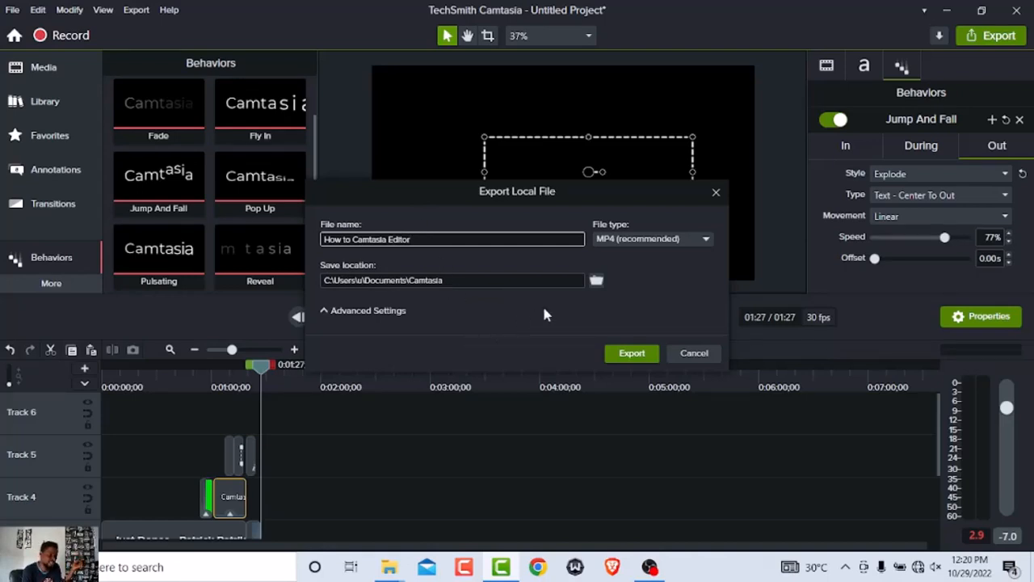
left_click(634, 357)
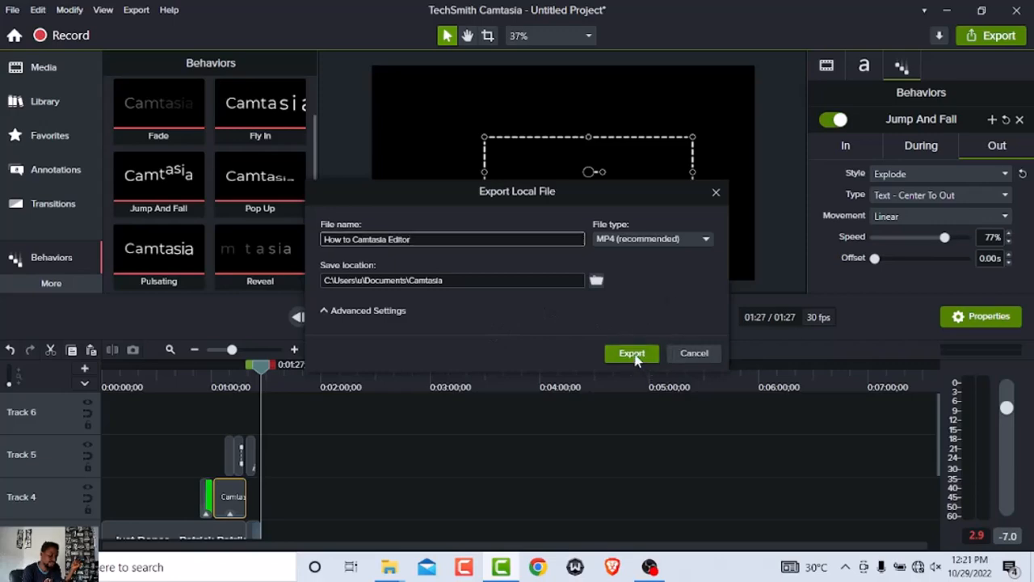